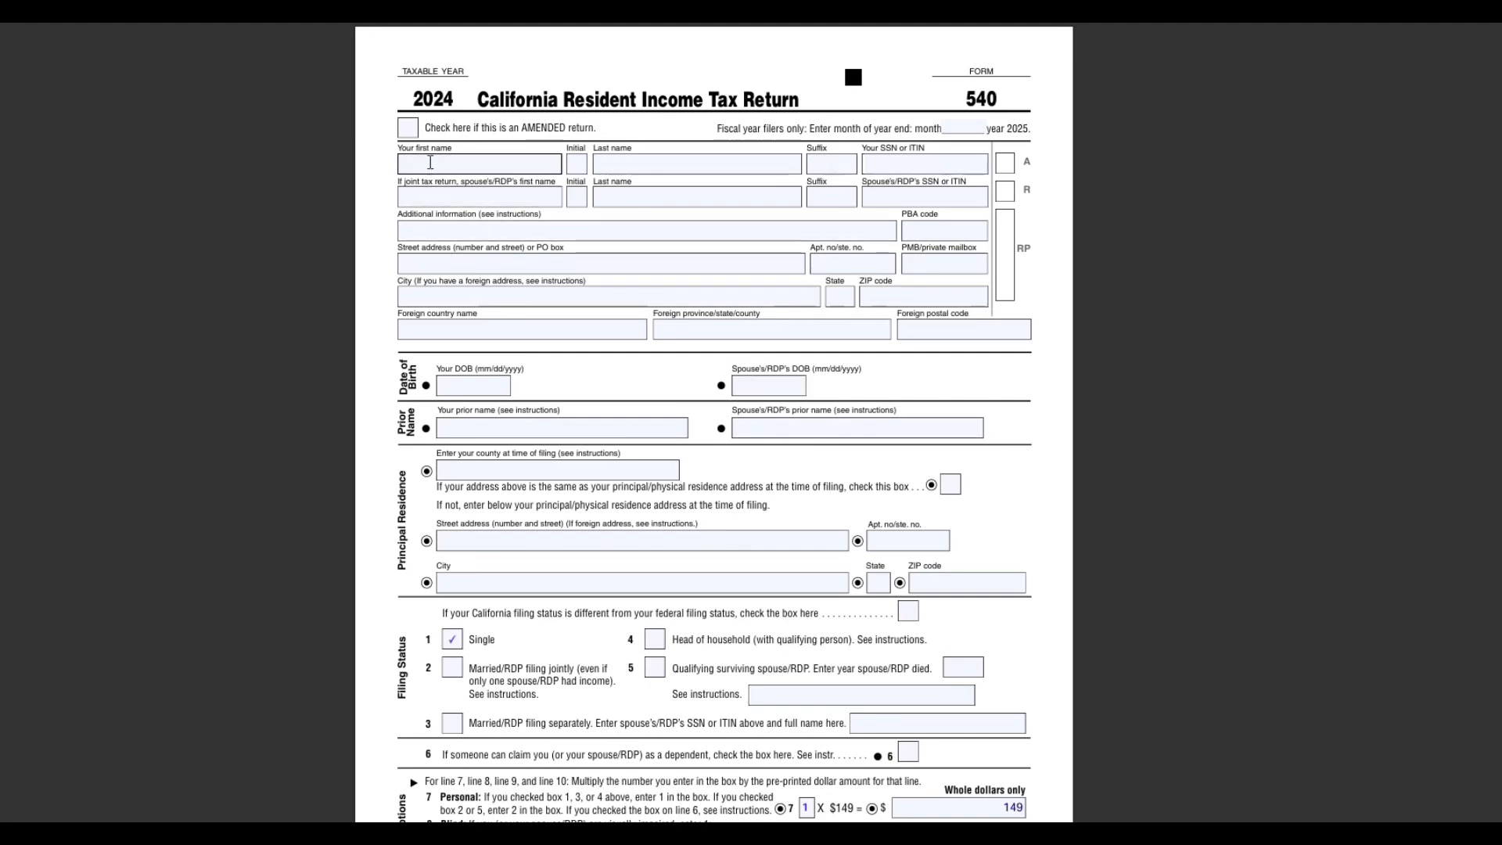
Review the SSN, street address, ZIP code, date of birth and prior name fields on Form 540 Side 1
click(910, 164)
click(467, 269)
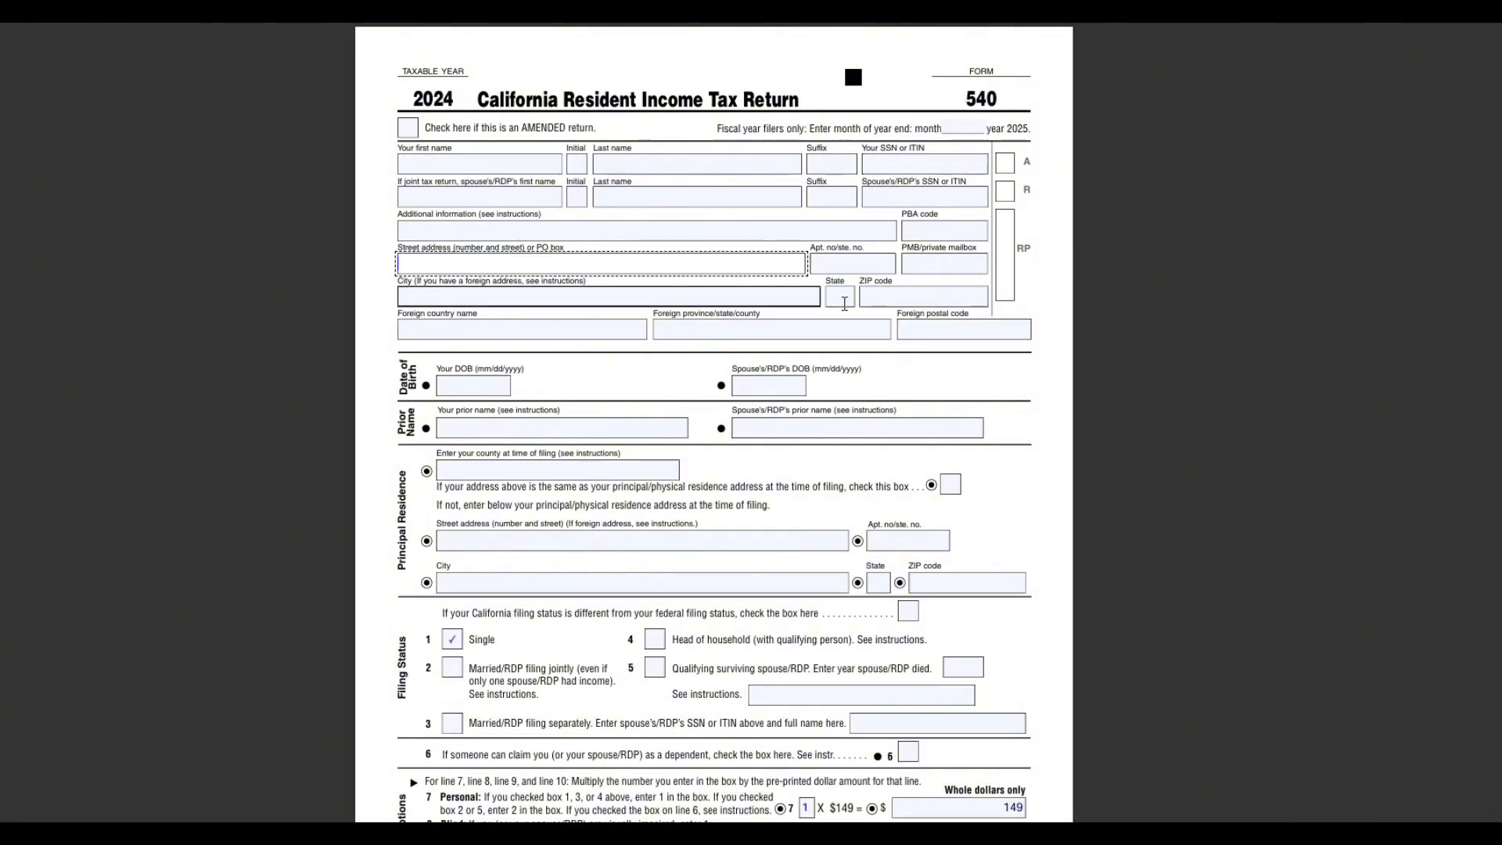
click(894, 304)
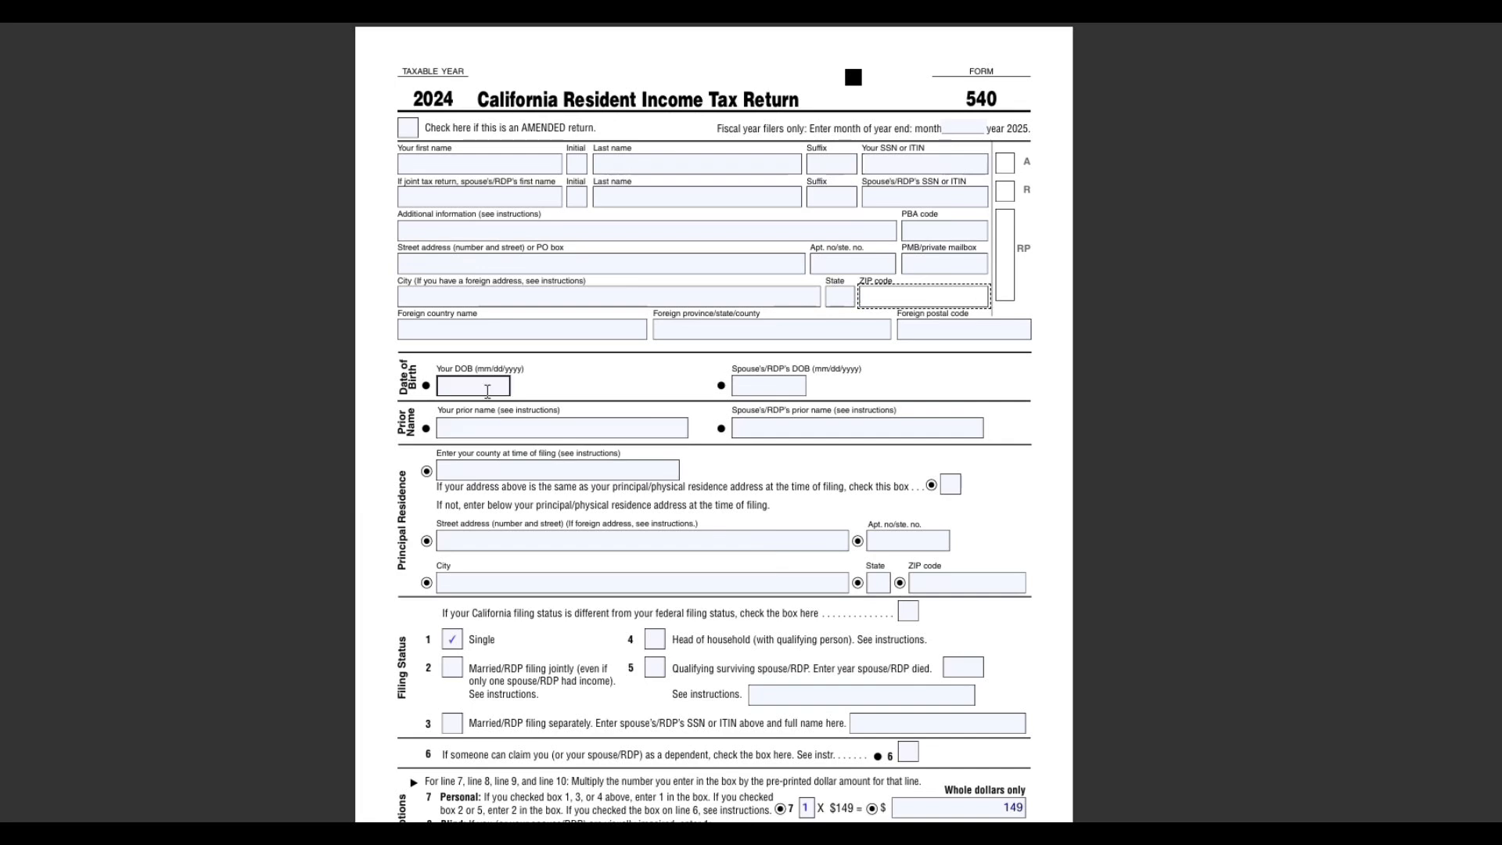
click(487, 388)
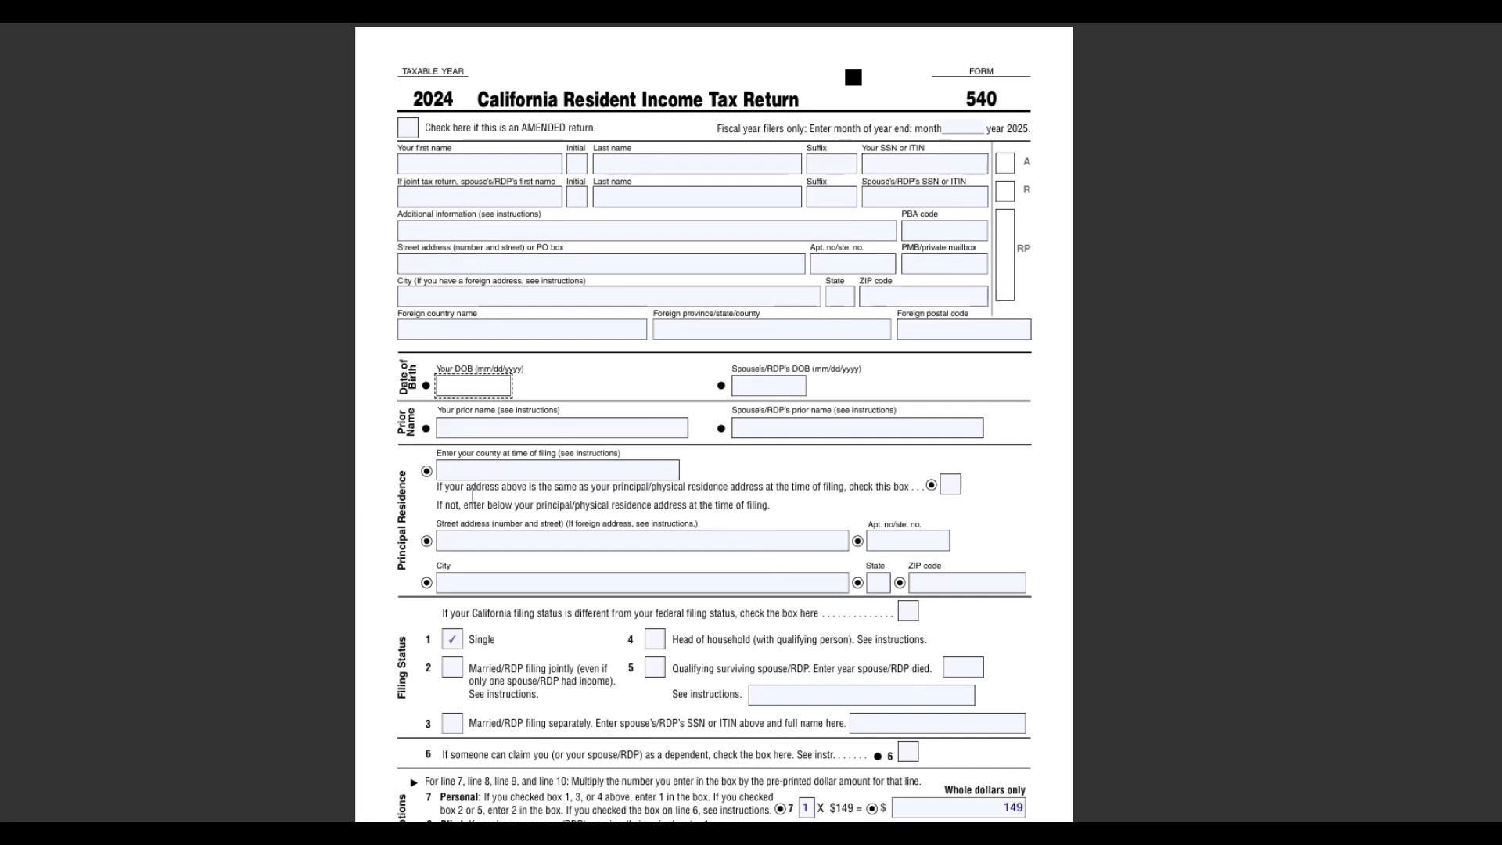
click(539, 423)
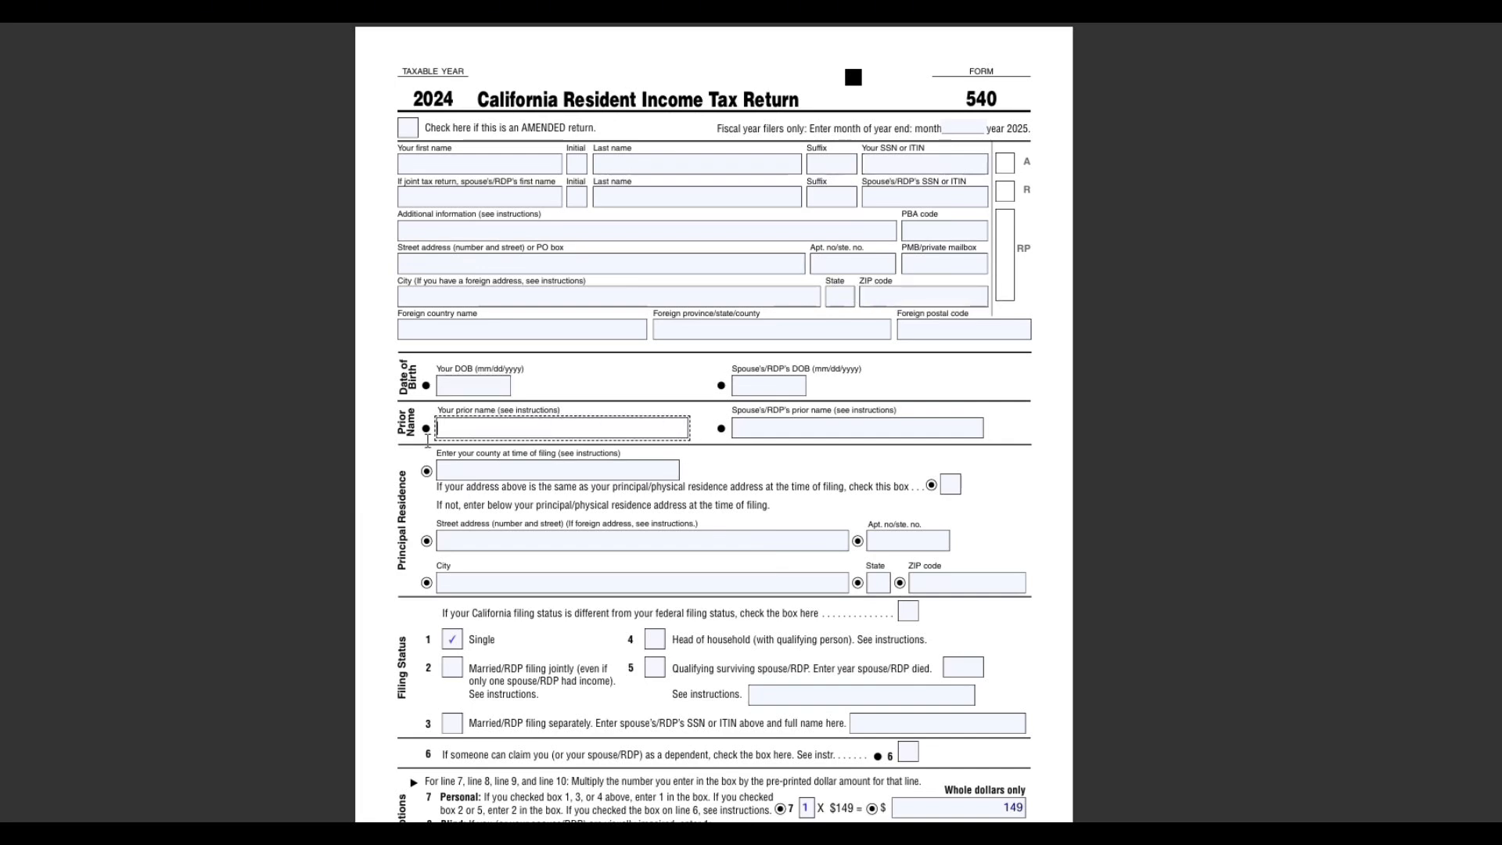
drag(581, 415, 522, 414)
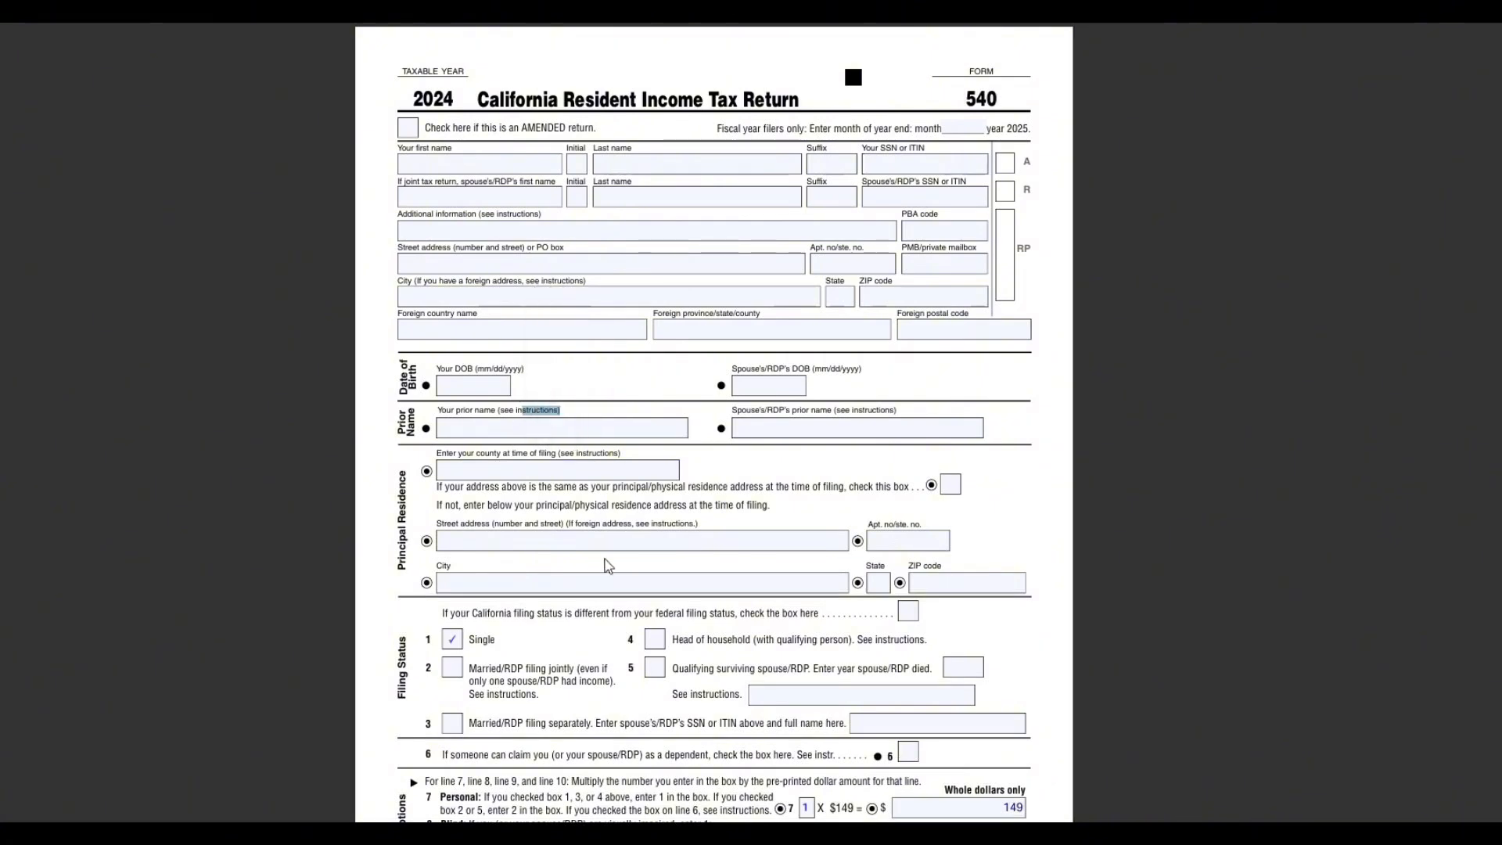
Examine the county field and the rest of the Principal Residence section on Form 540 Side 1
scroll(284, 477, down, 3)
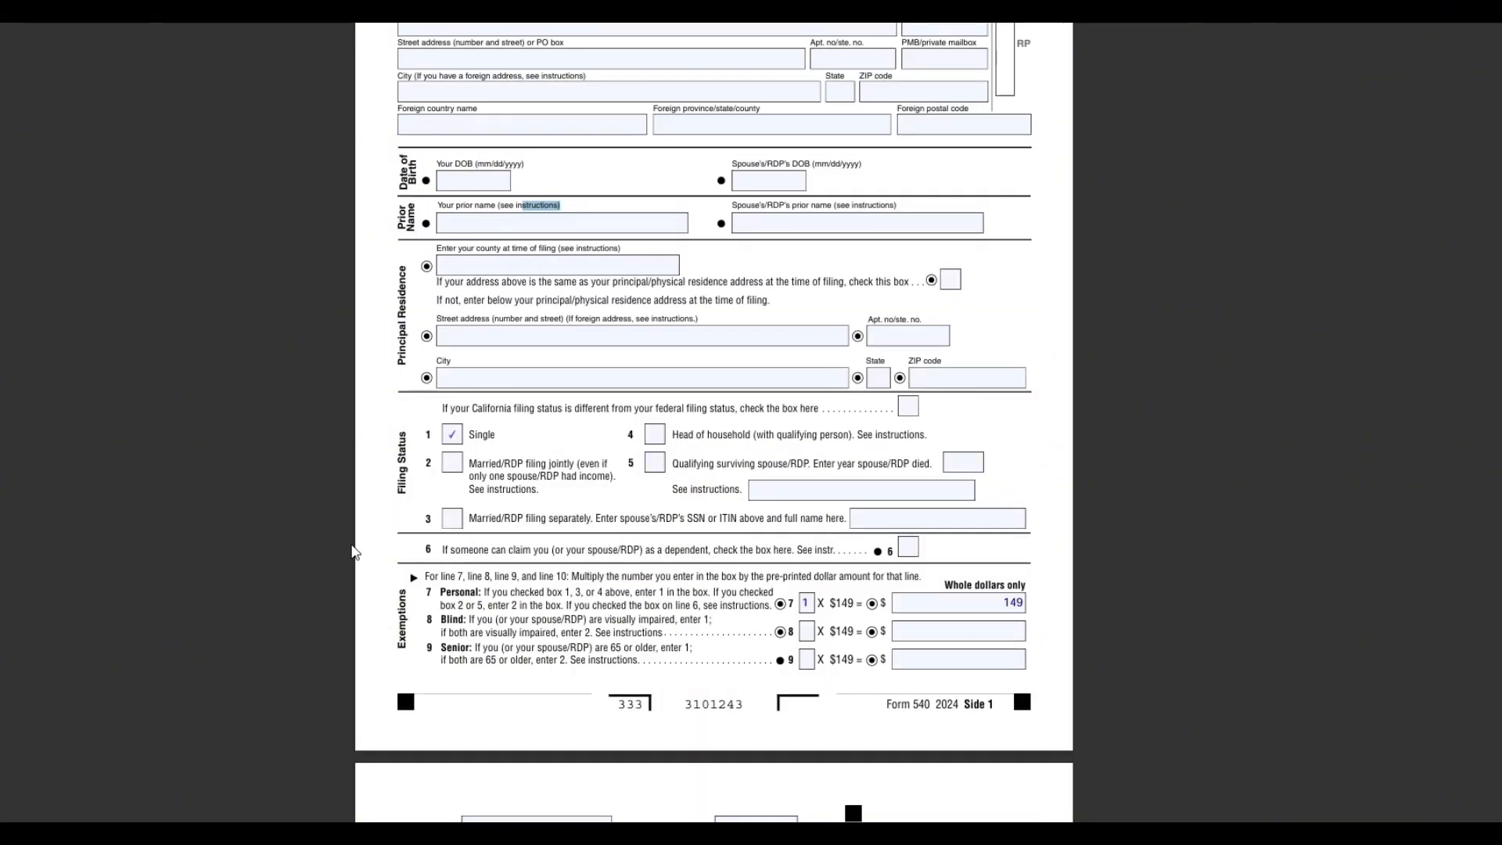
click(472, 267)
click(484, 268)
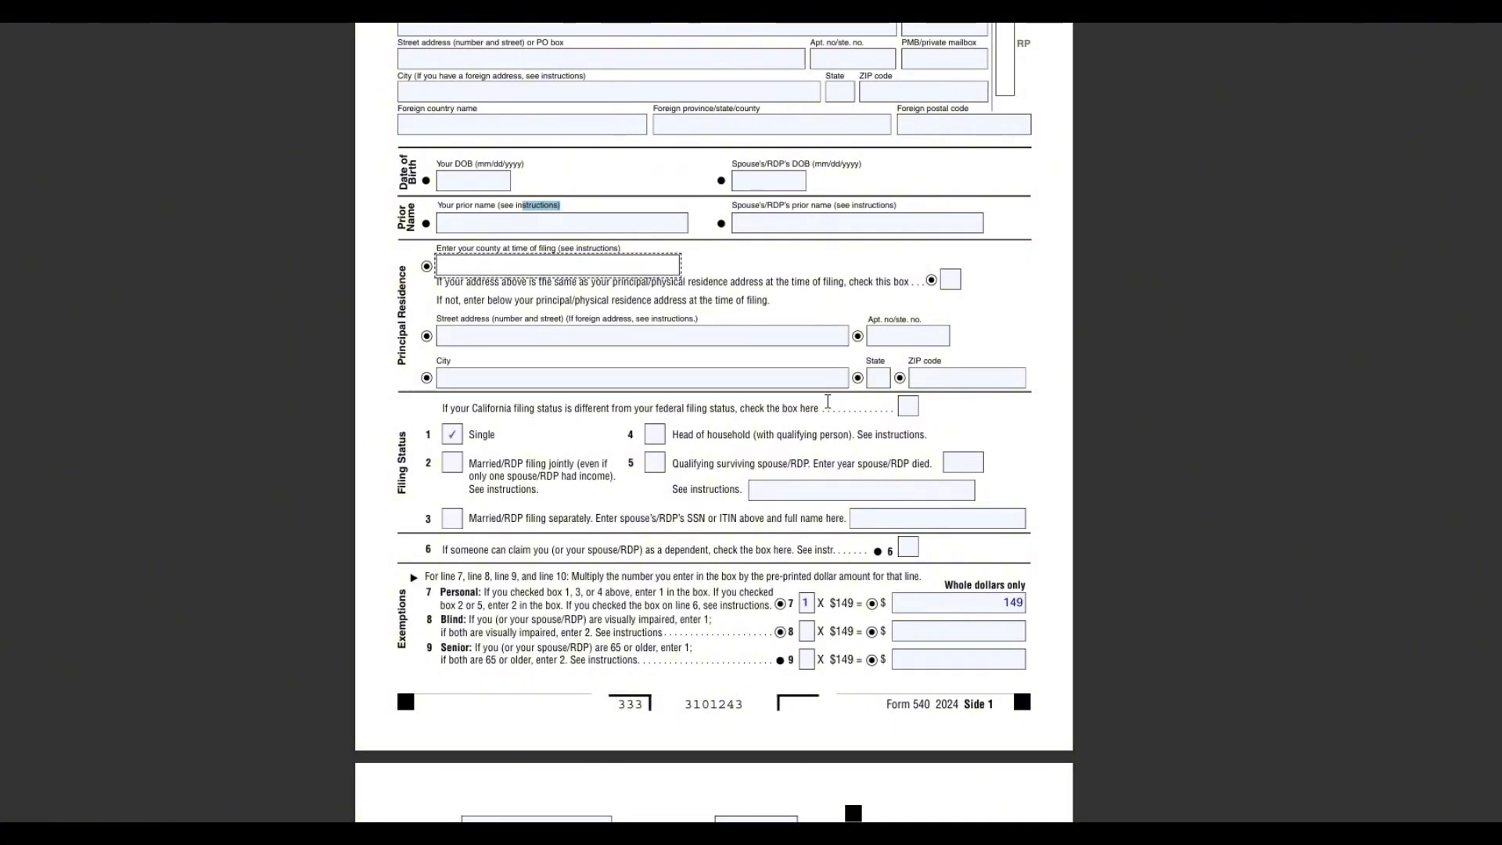
scroll(583, 452, down, 3)
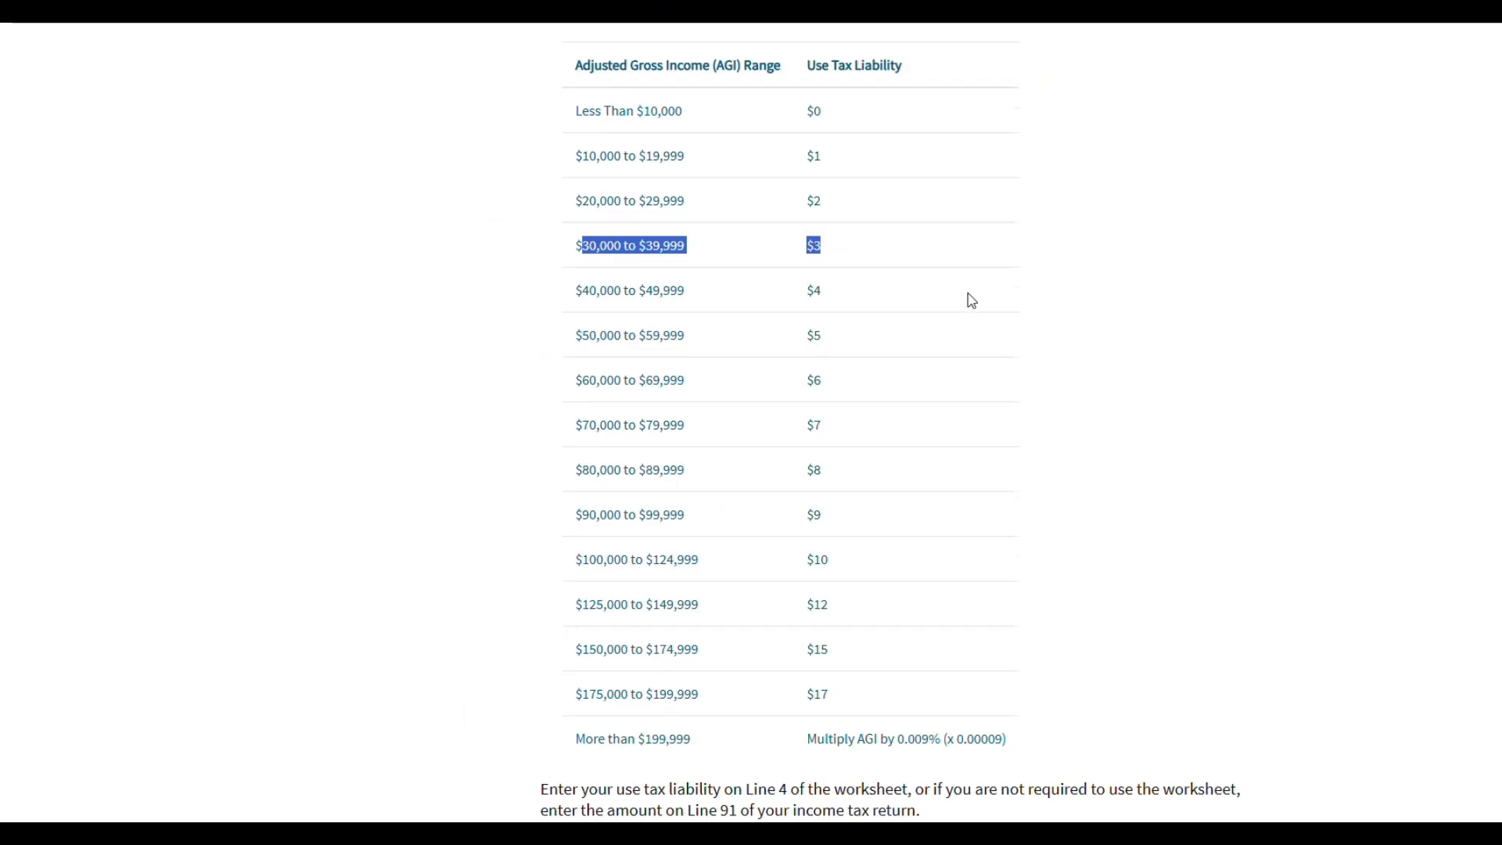
Find the Line 73 withholding entry in the Form 540 instructions, highlight its line number, and return to the form
scroll(970, 300, up, 15)
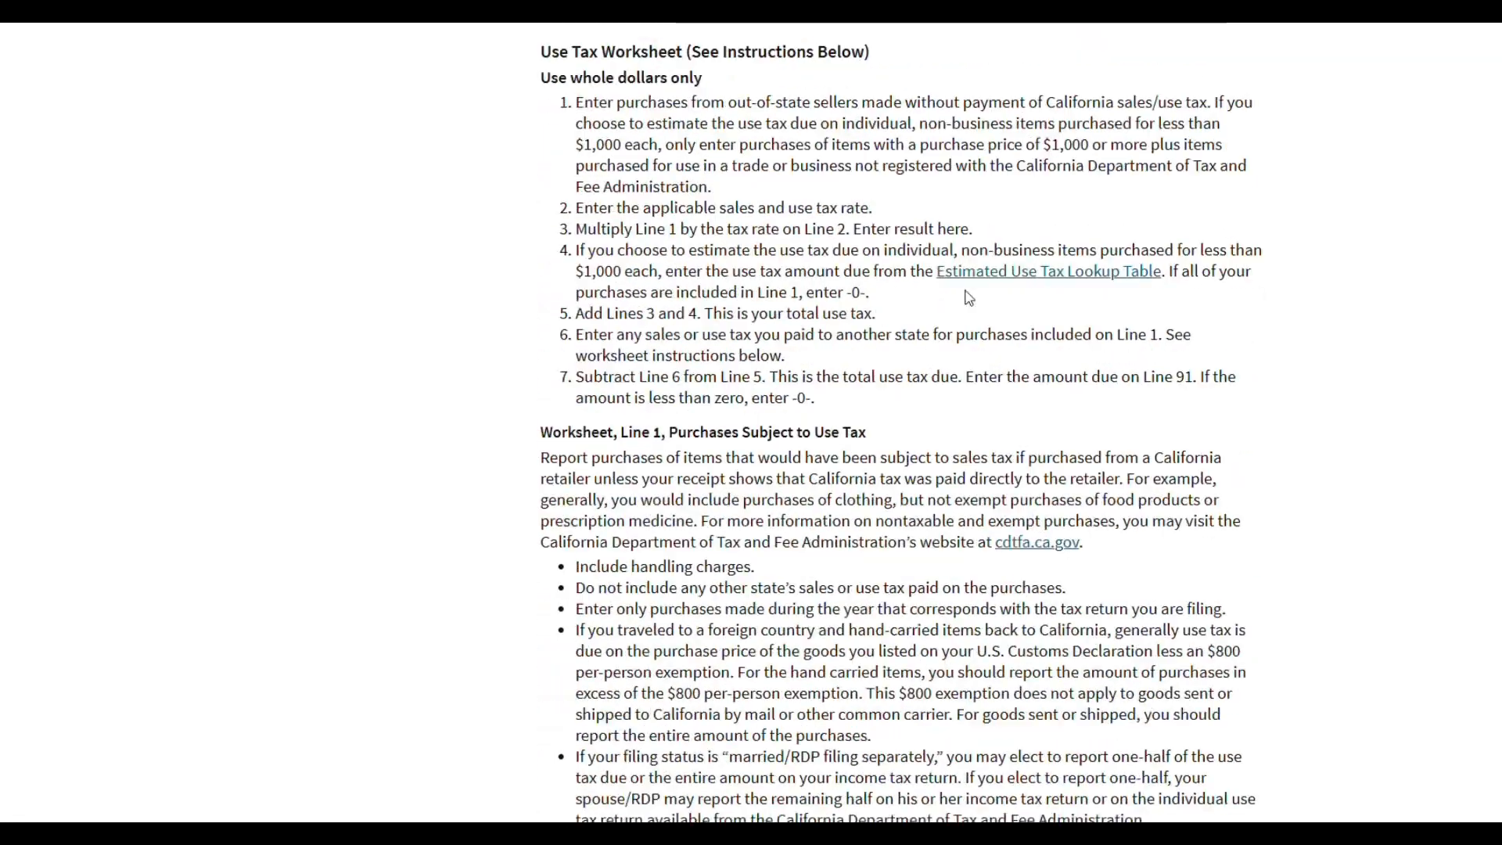
scroll(504, 359, up, 14)
scroll(551, 367, up, 15)
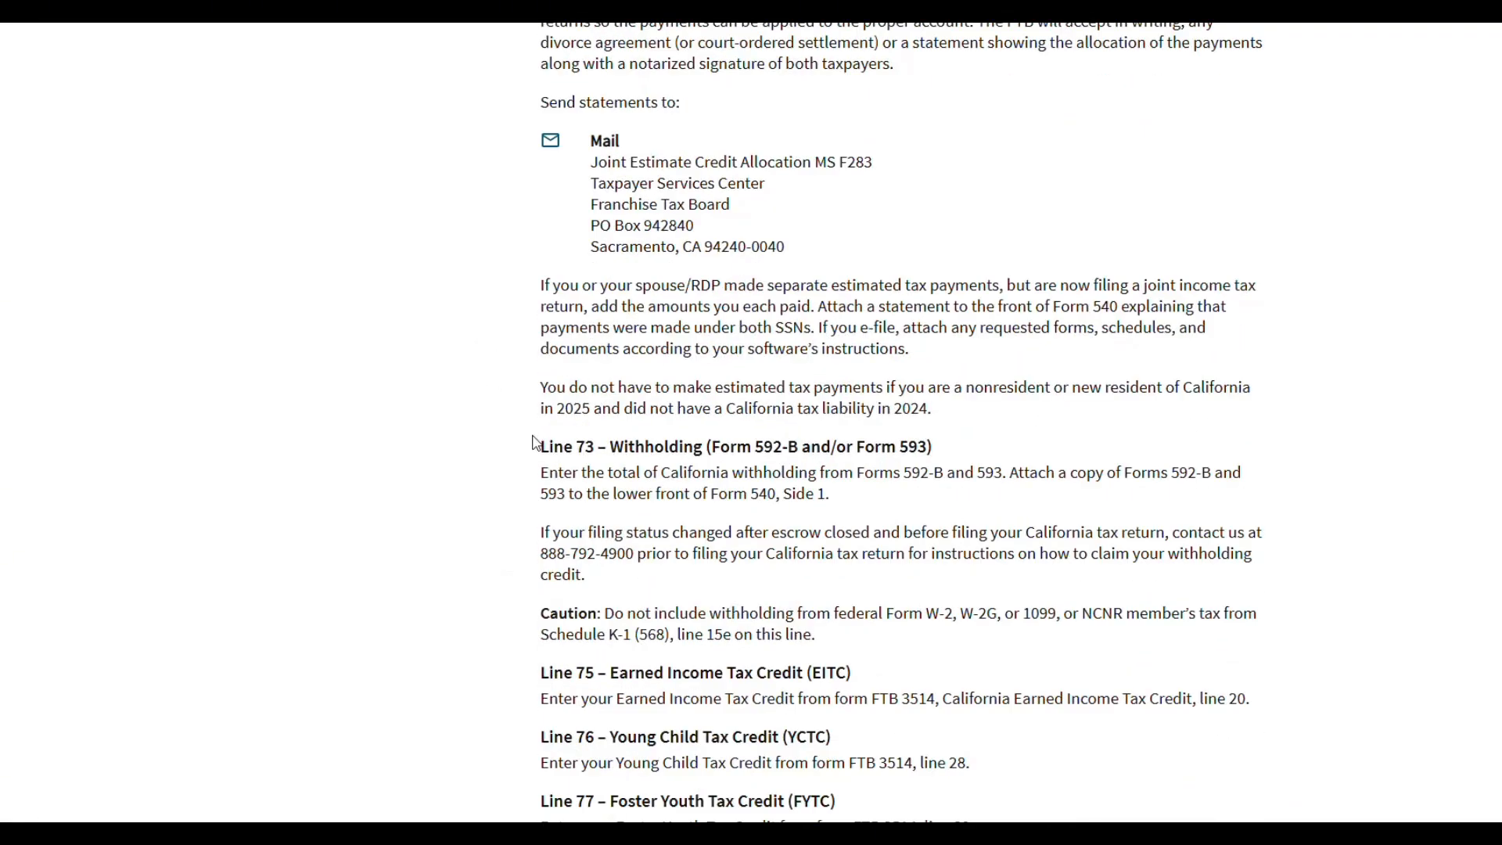
drag(540, 447, 598, 448)
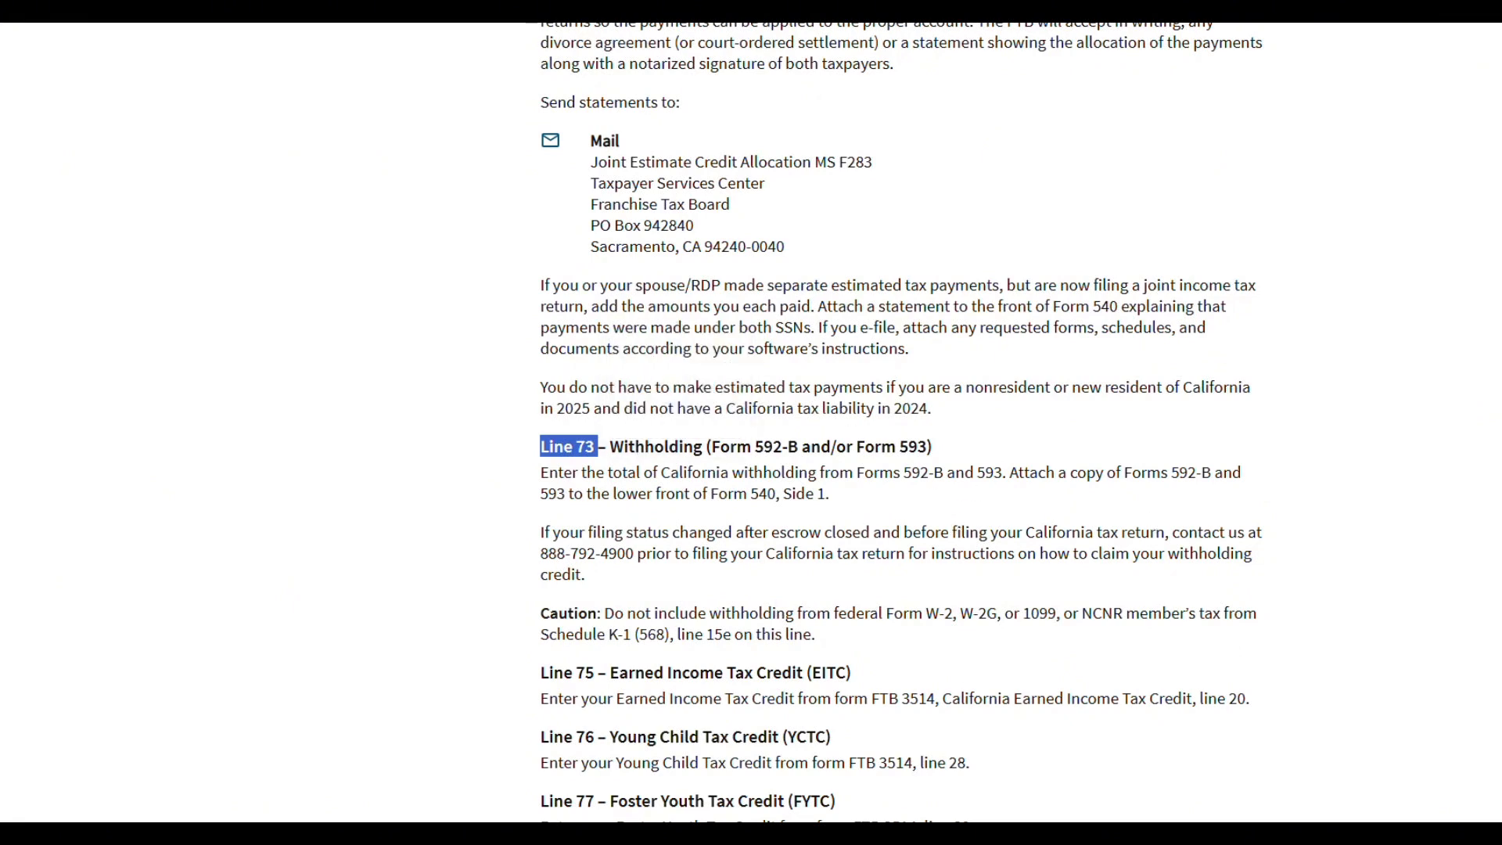
key(ctrl+Tab)
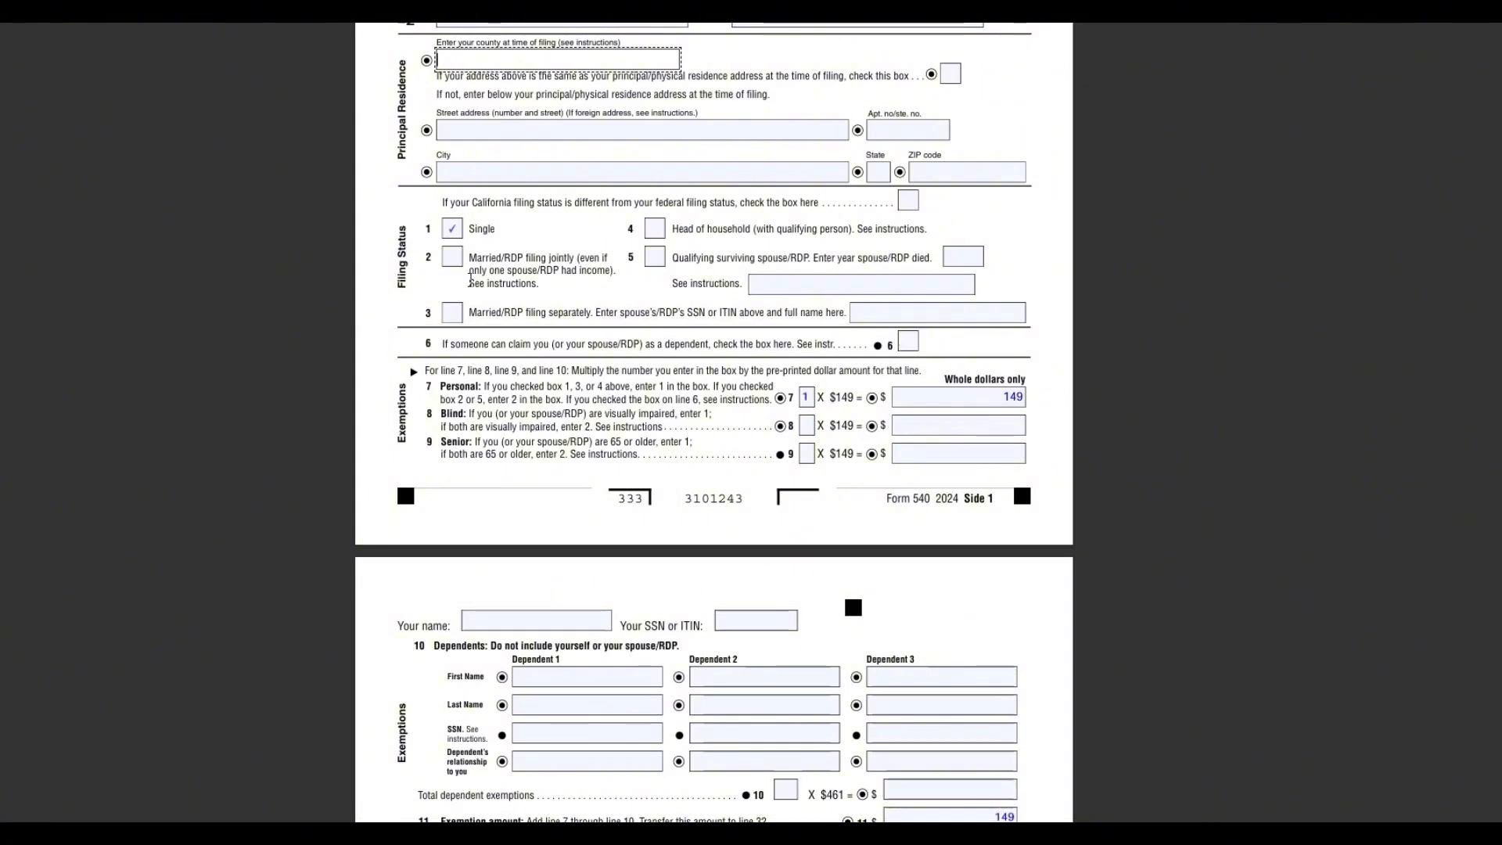
Examine the filing status options and the line 7 personal exemption count, multiplier and amount on Side 1
scroll(470, 414, down, 3)
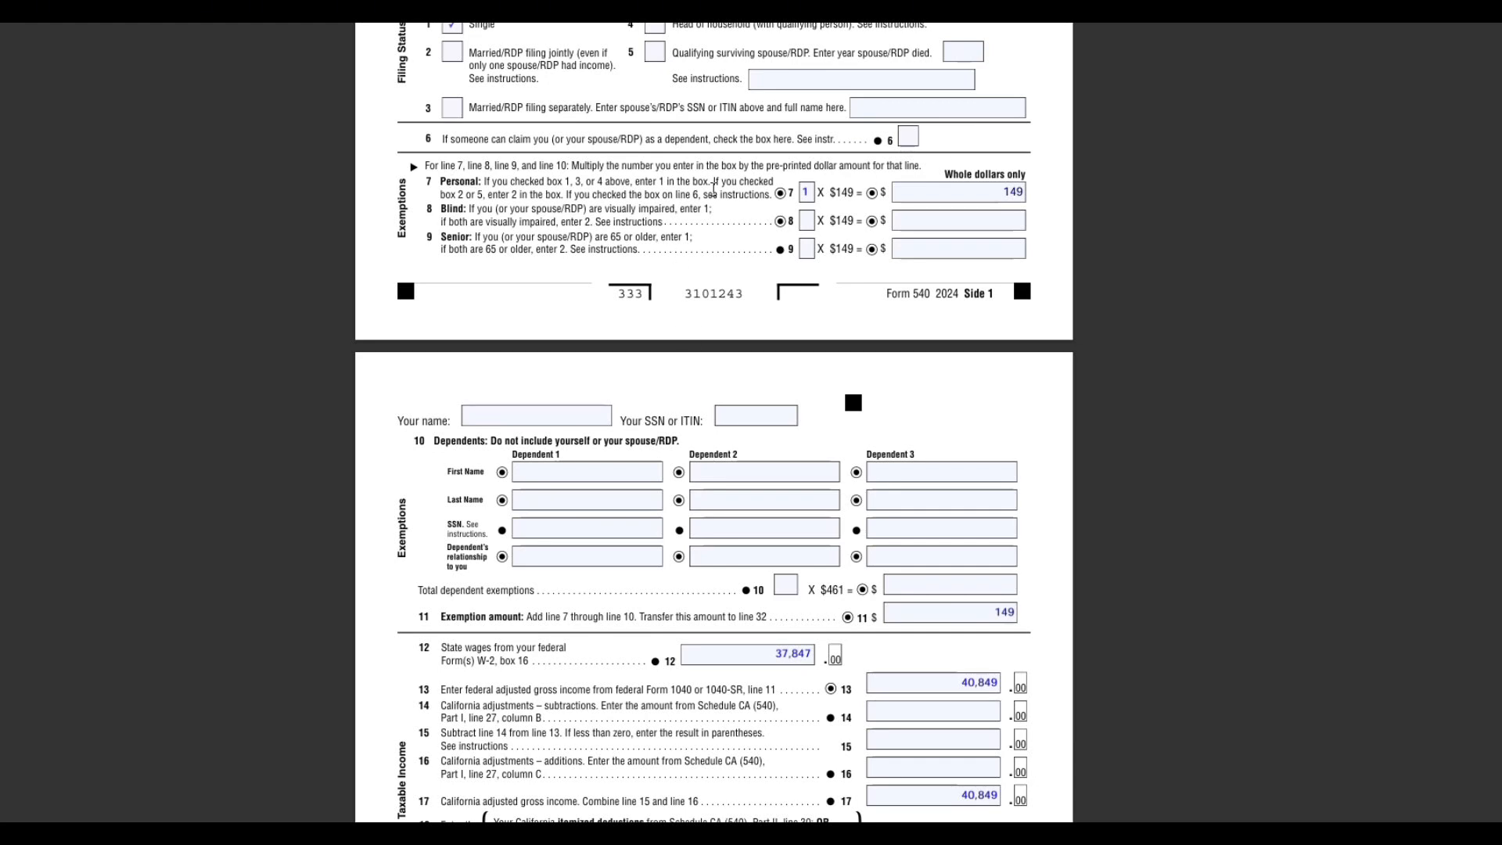
scroll(713, 188, up, 3)
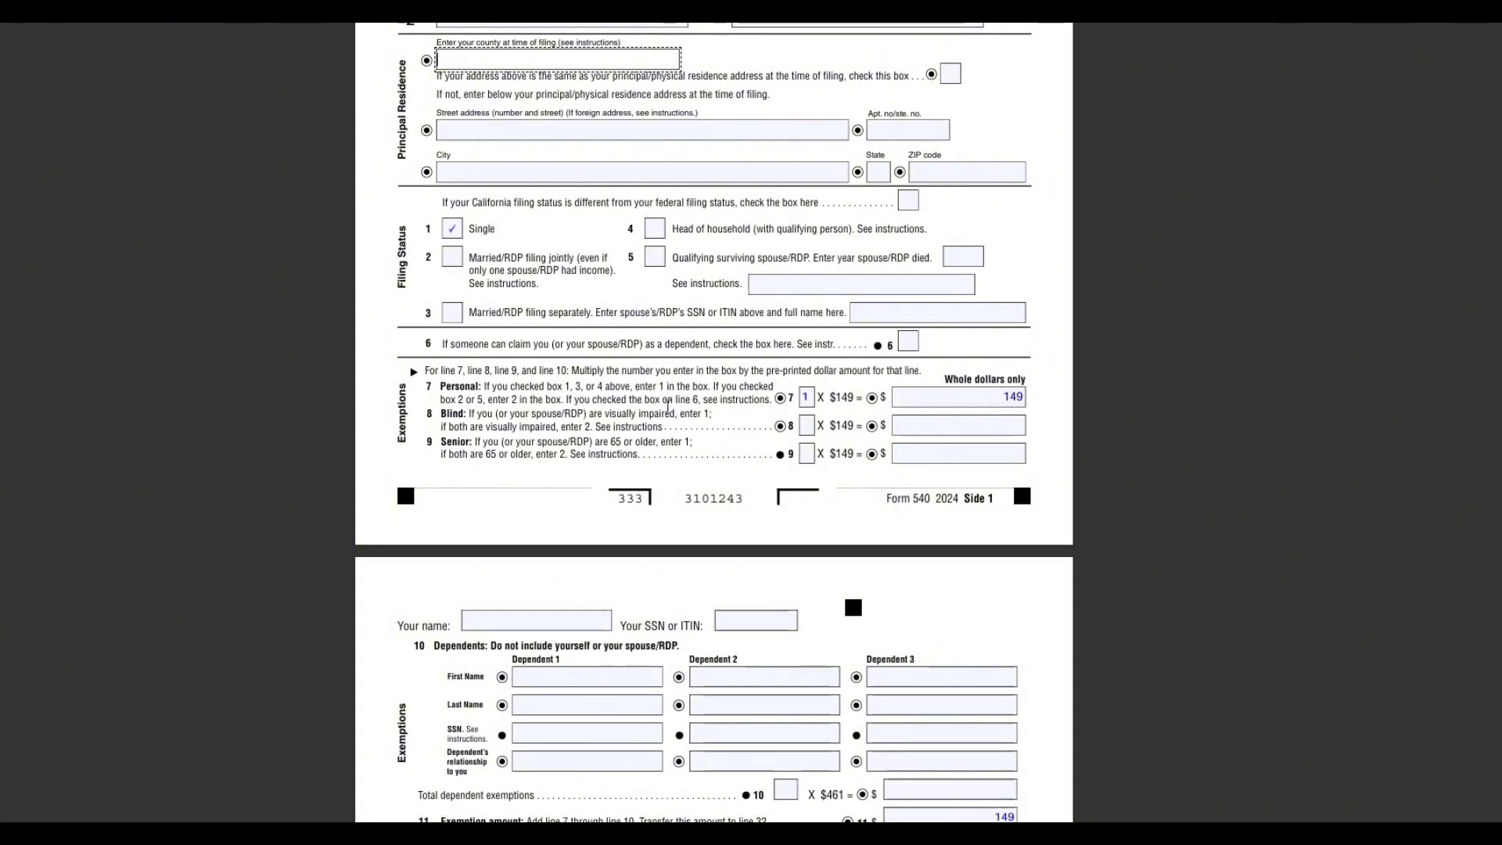
scroll(728, 428, up, 3)
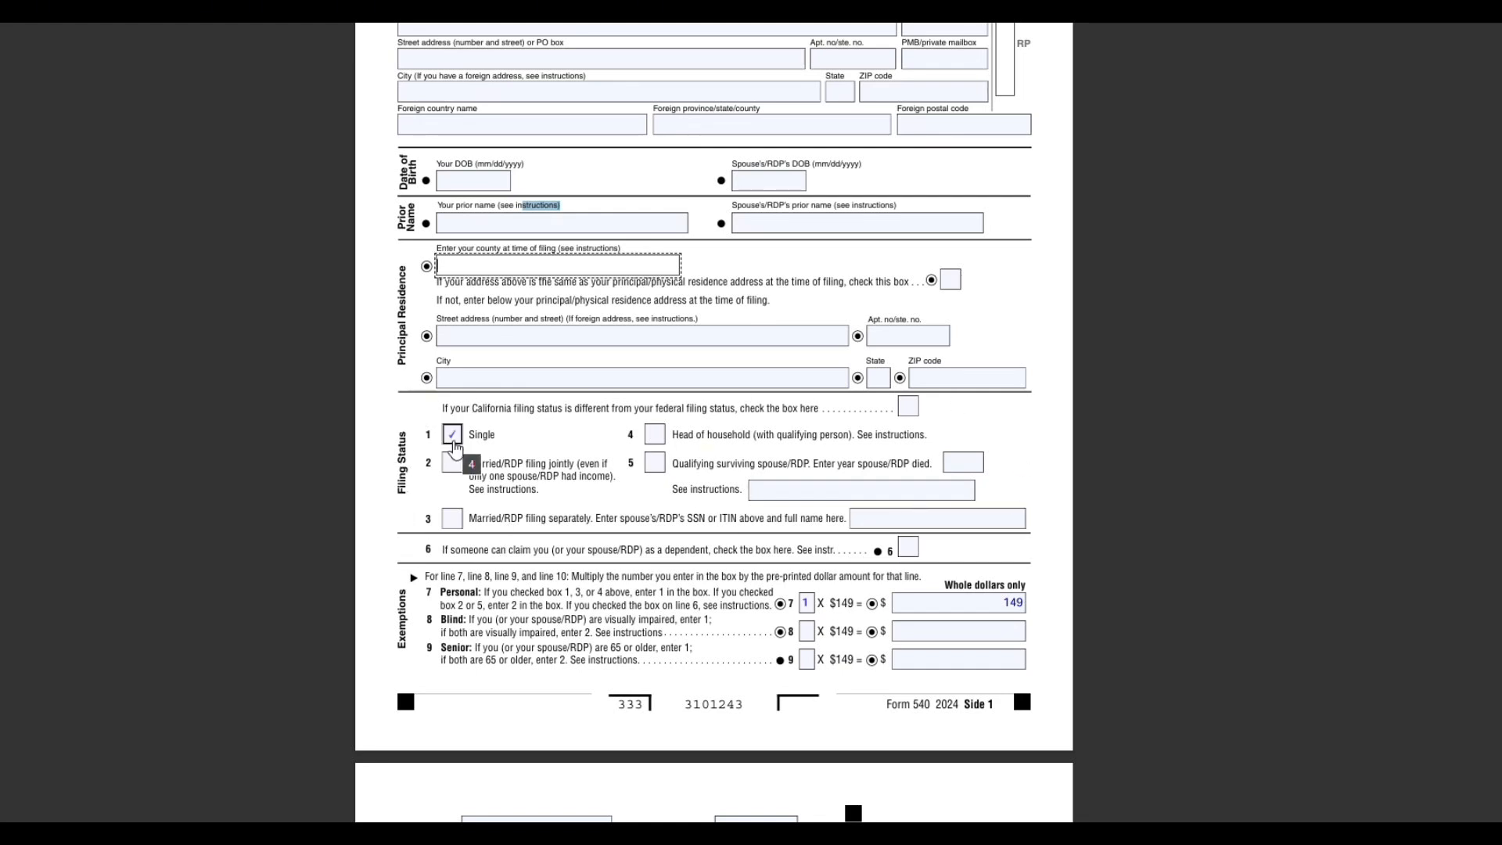
click(808, 603)
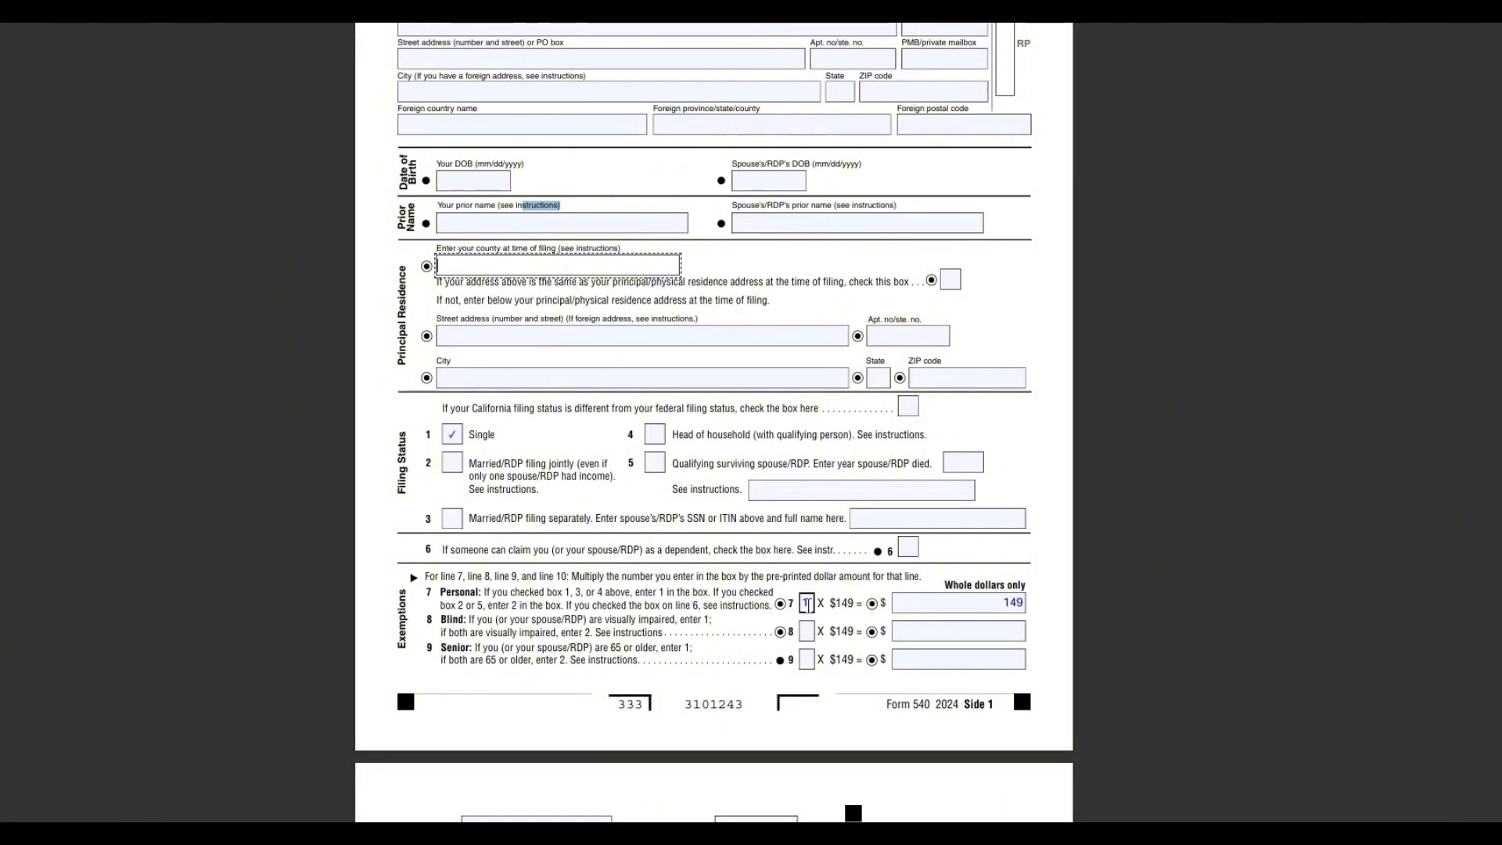
drag(858, 602, 834, 603)
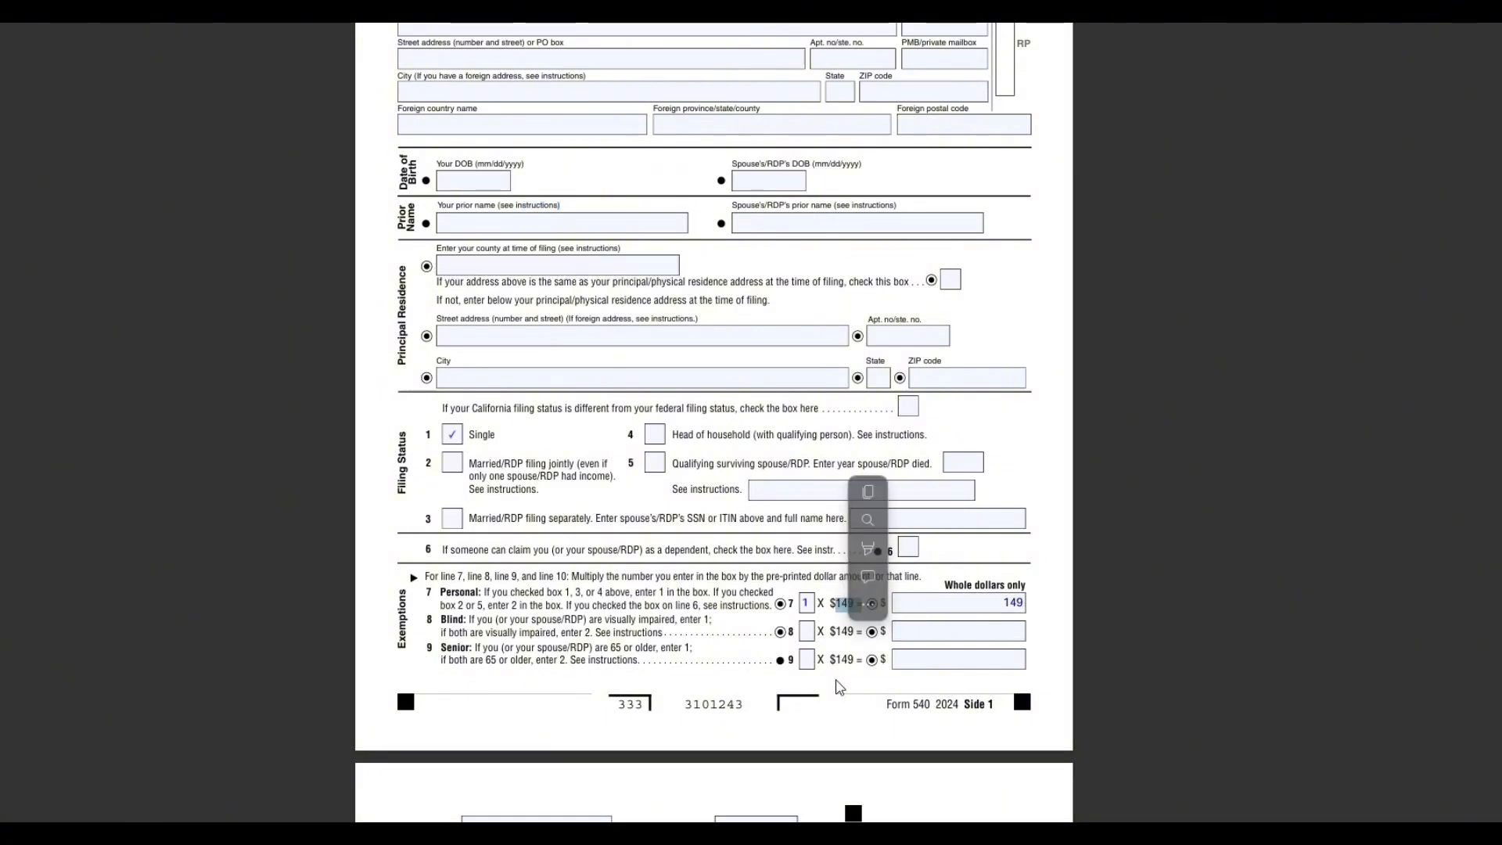
click(985, 603)
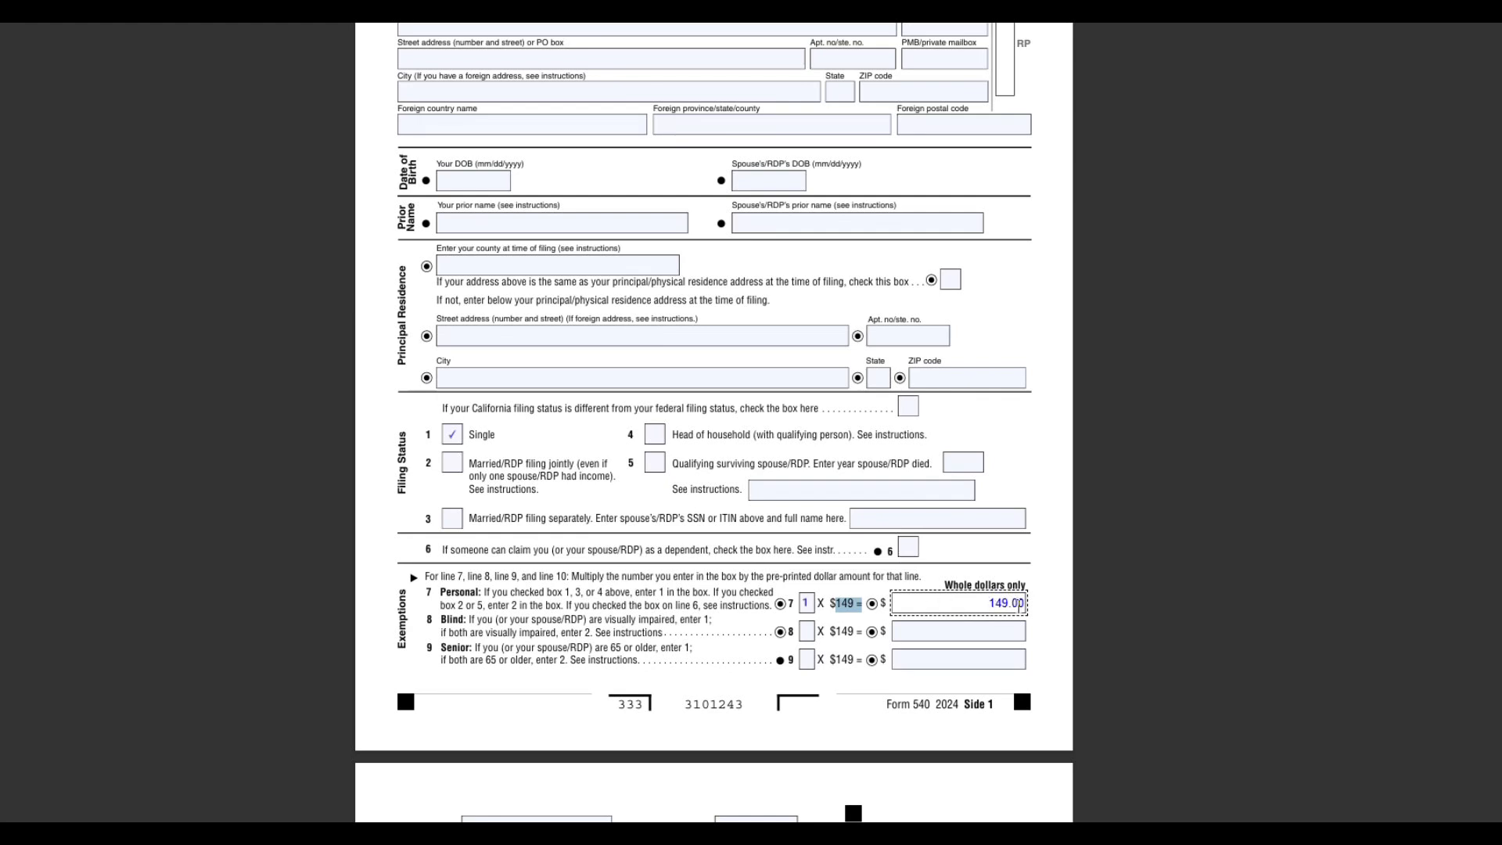
scroll(452, 423, down, 3)
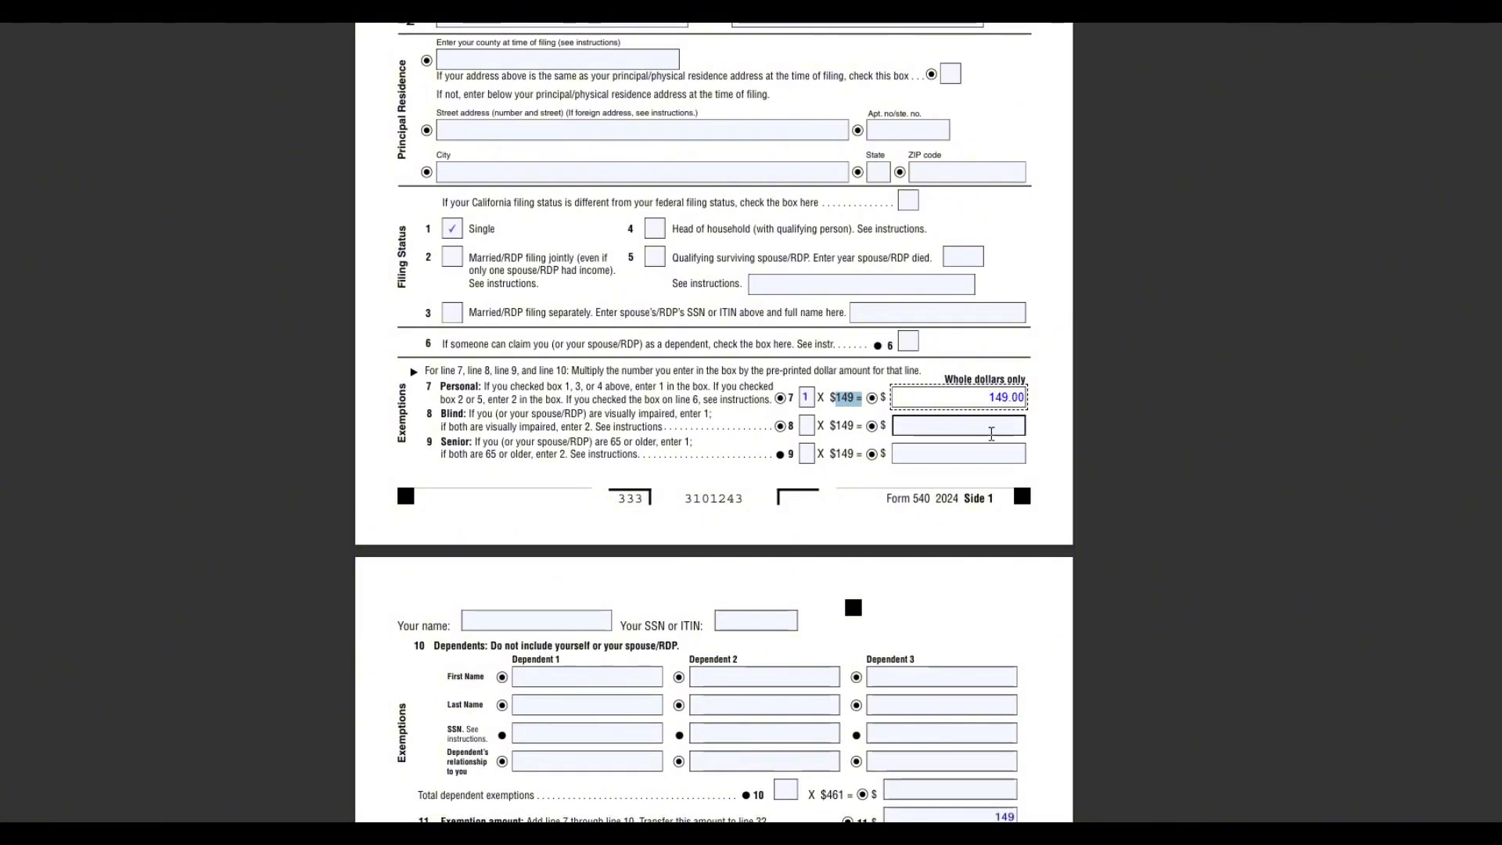
scroll(990, 472, down, 3)
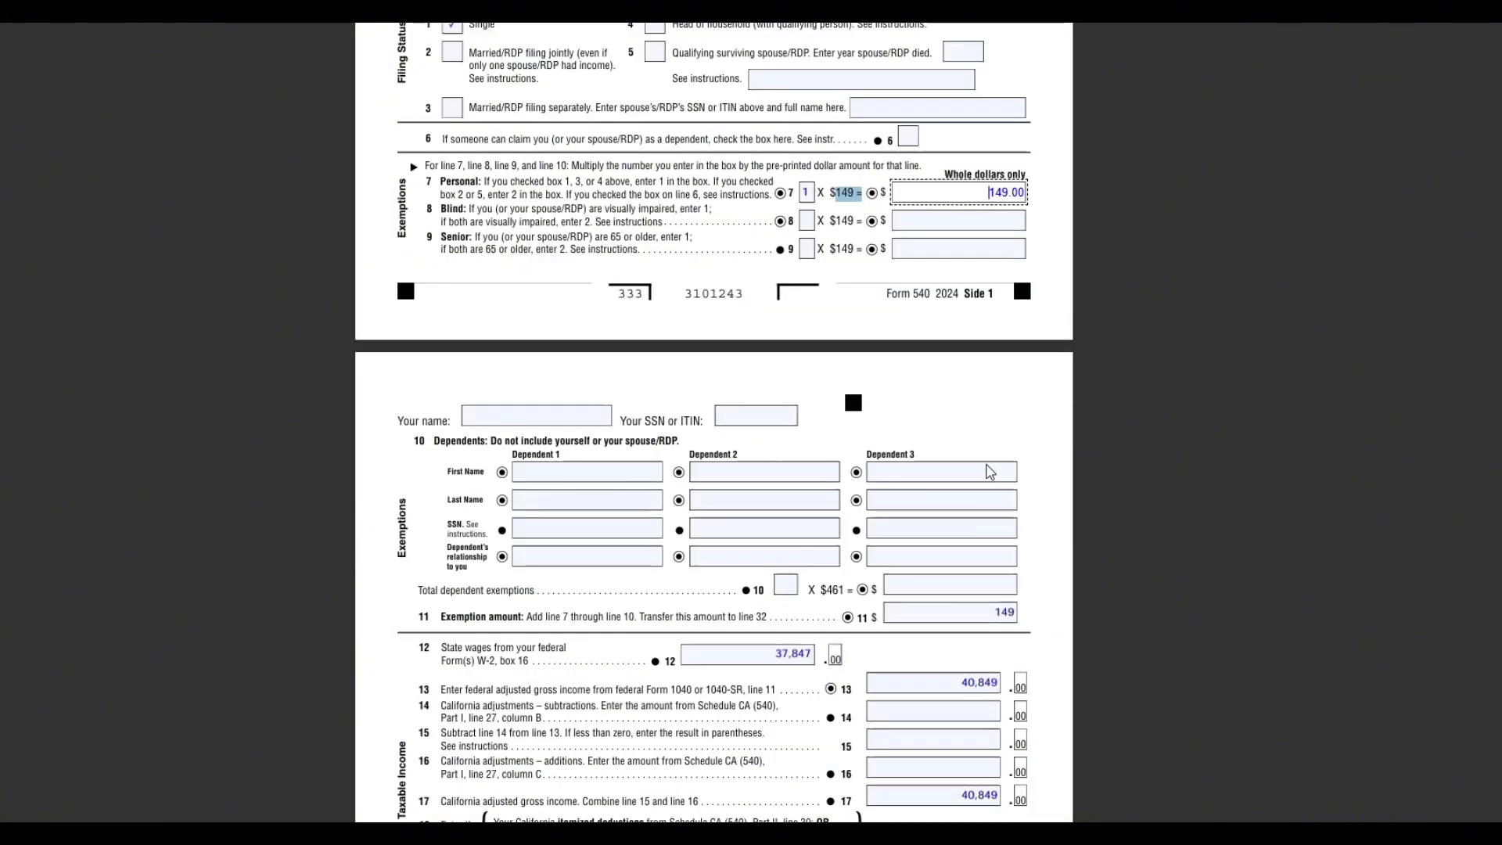
Examine Side 2's name and SSN fields, the line 10 dependent exemptions and the line 11 exemption amount
click(481, 419)
key(Tab)
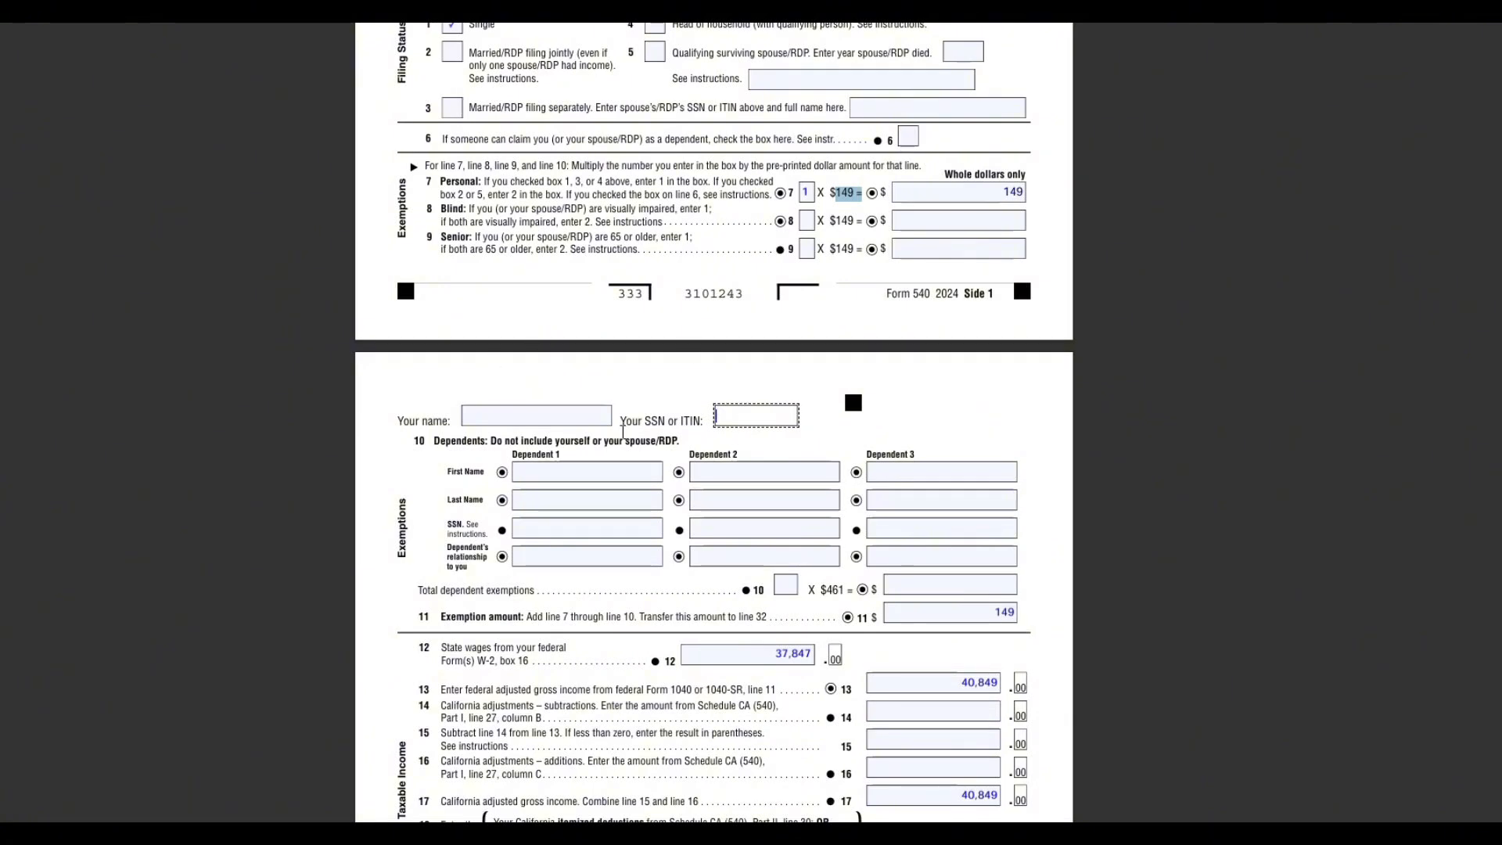
scroll(536, 314, down, 3)
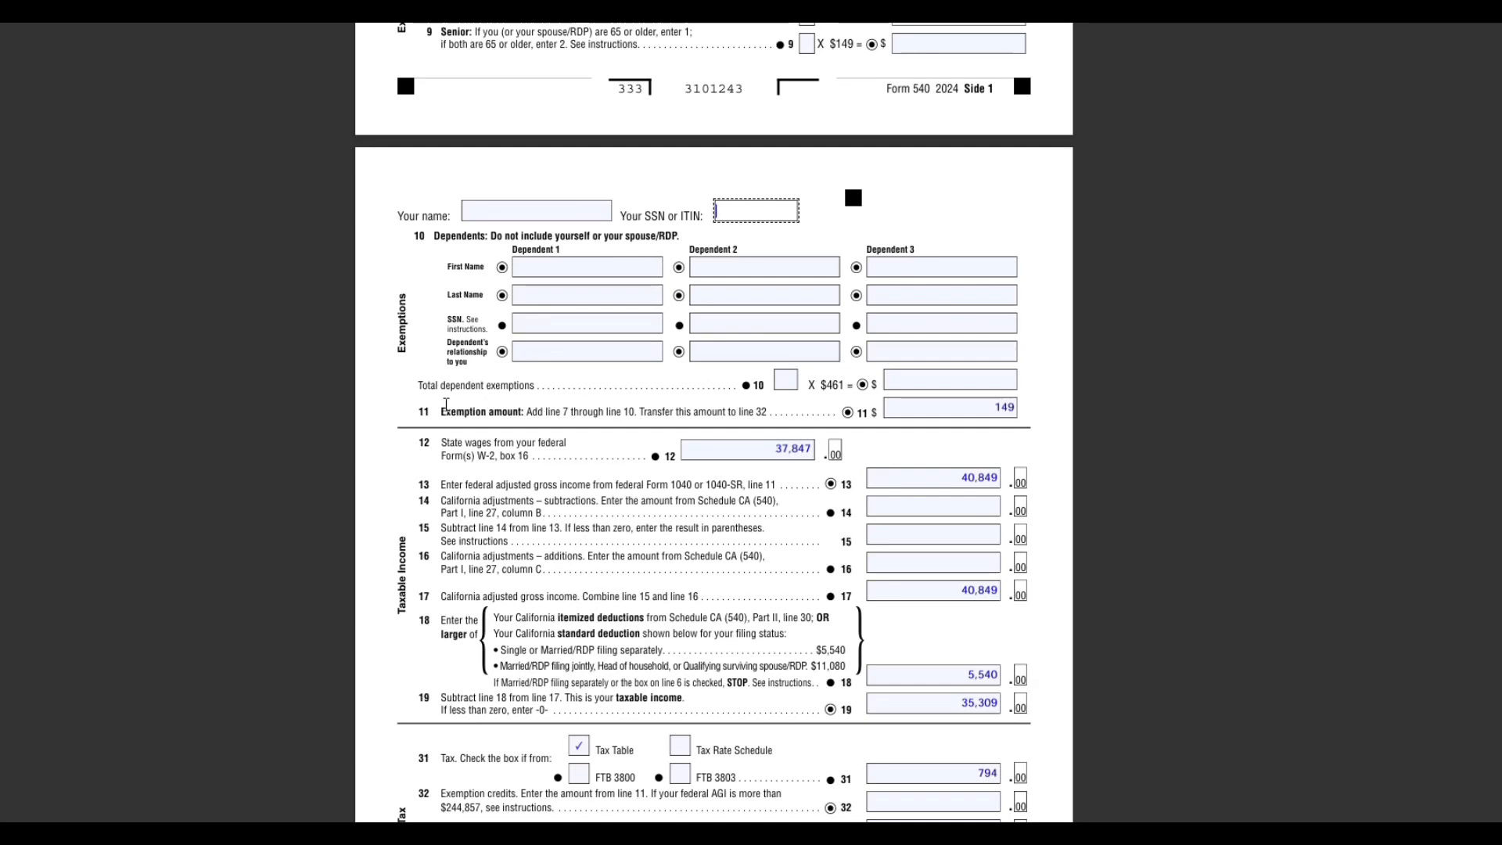
click(788, 381)
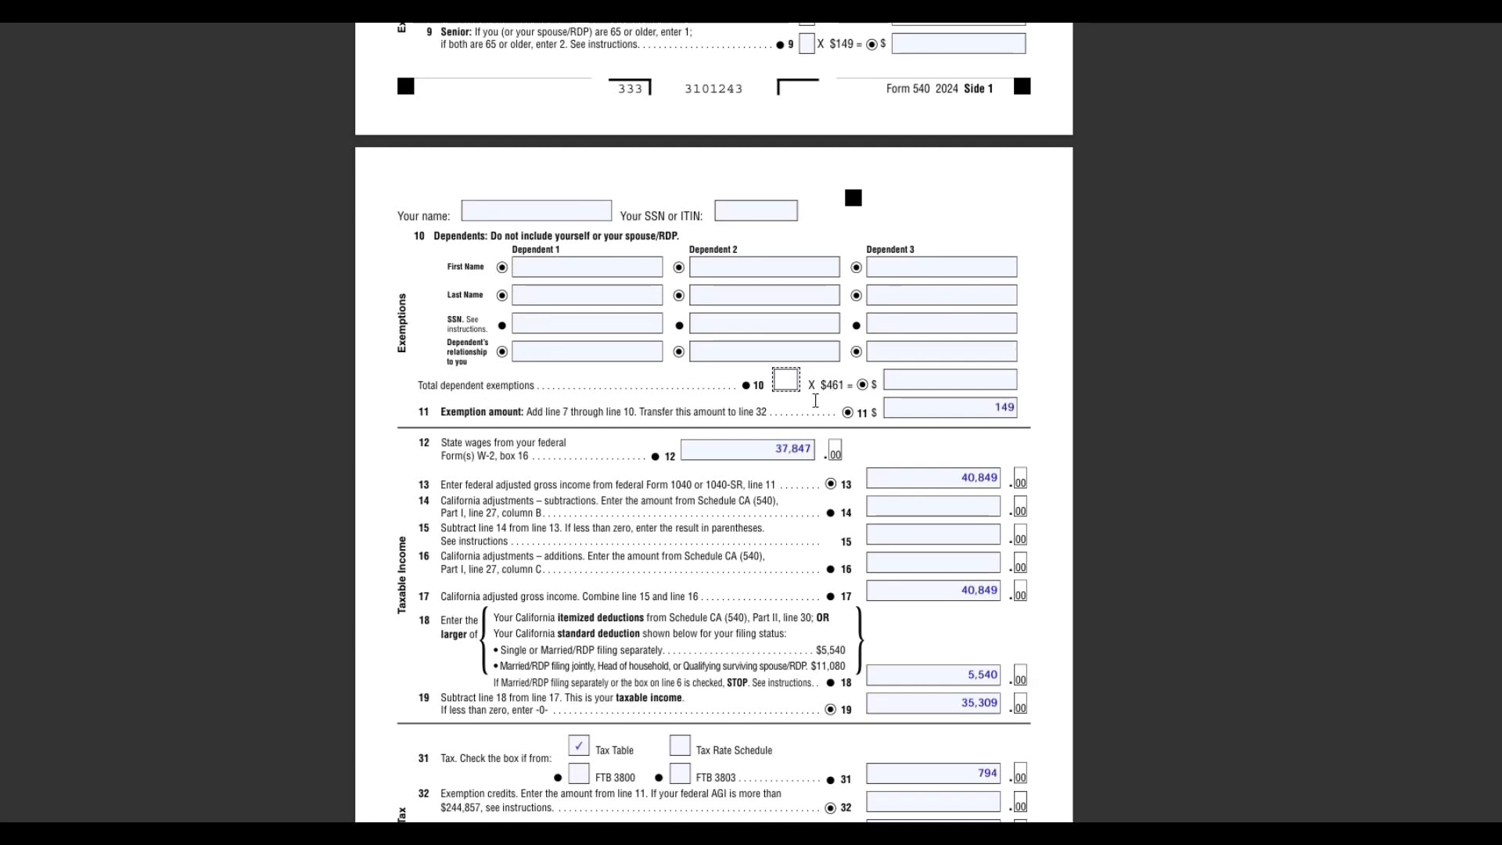
drag(838, 385, 823, 385)
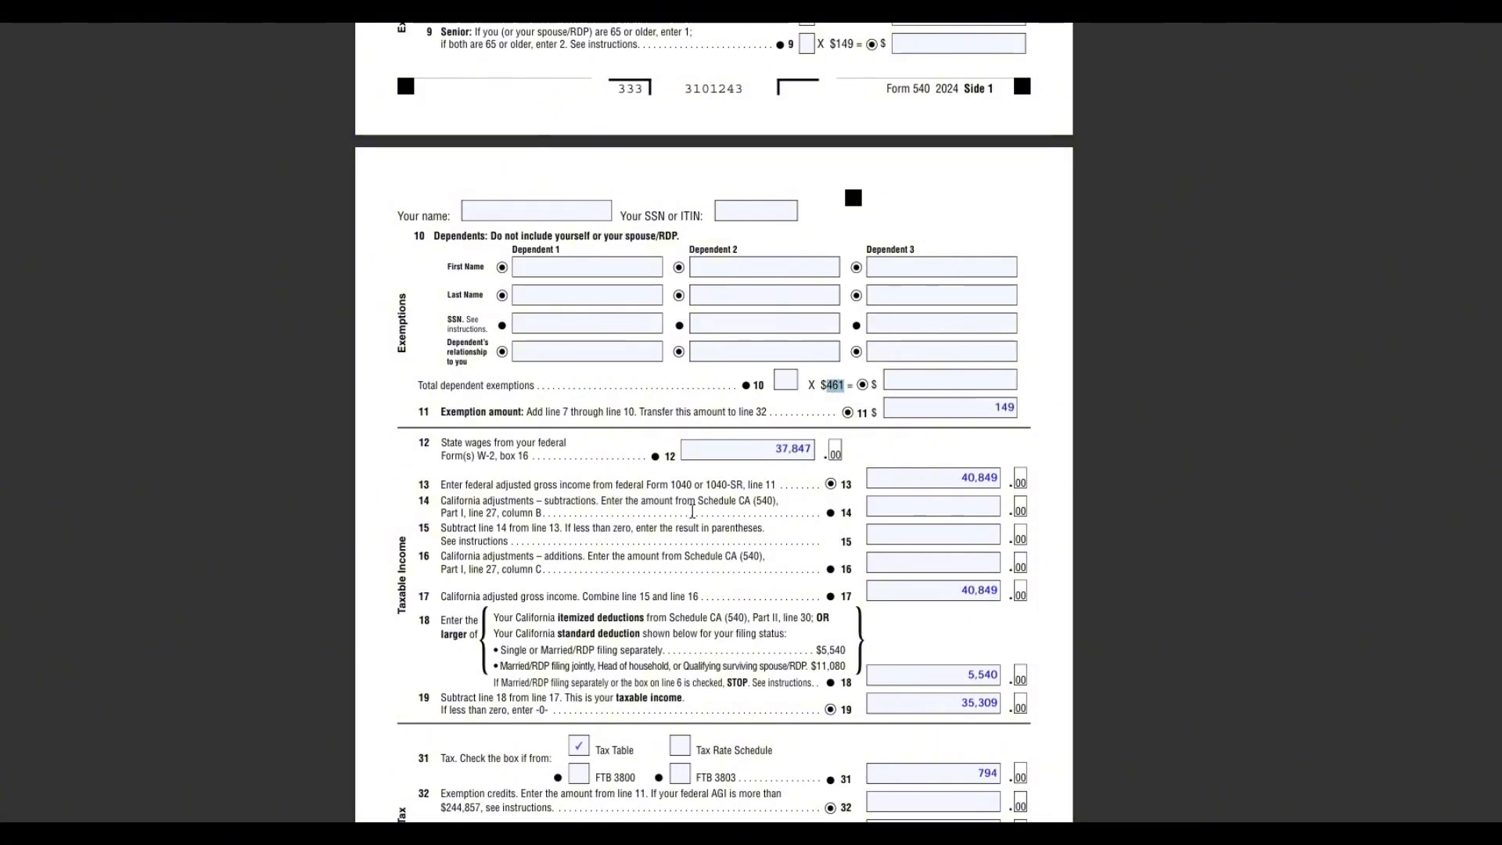
click(991, 384)
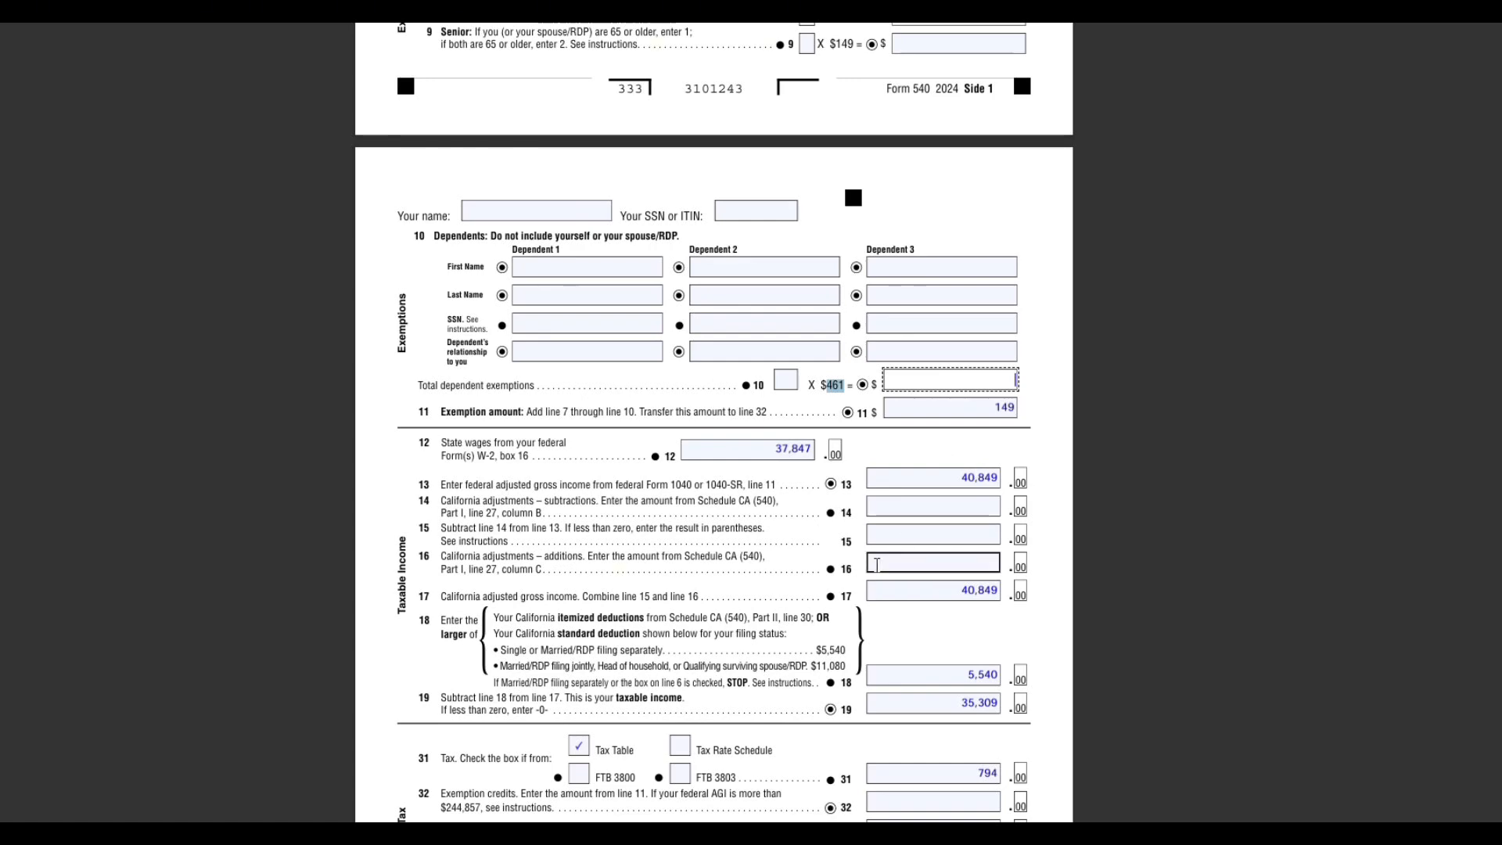
scroll(874, 575, up, 5)
scroll(875, 575, down, 3)
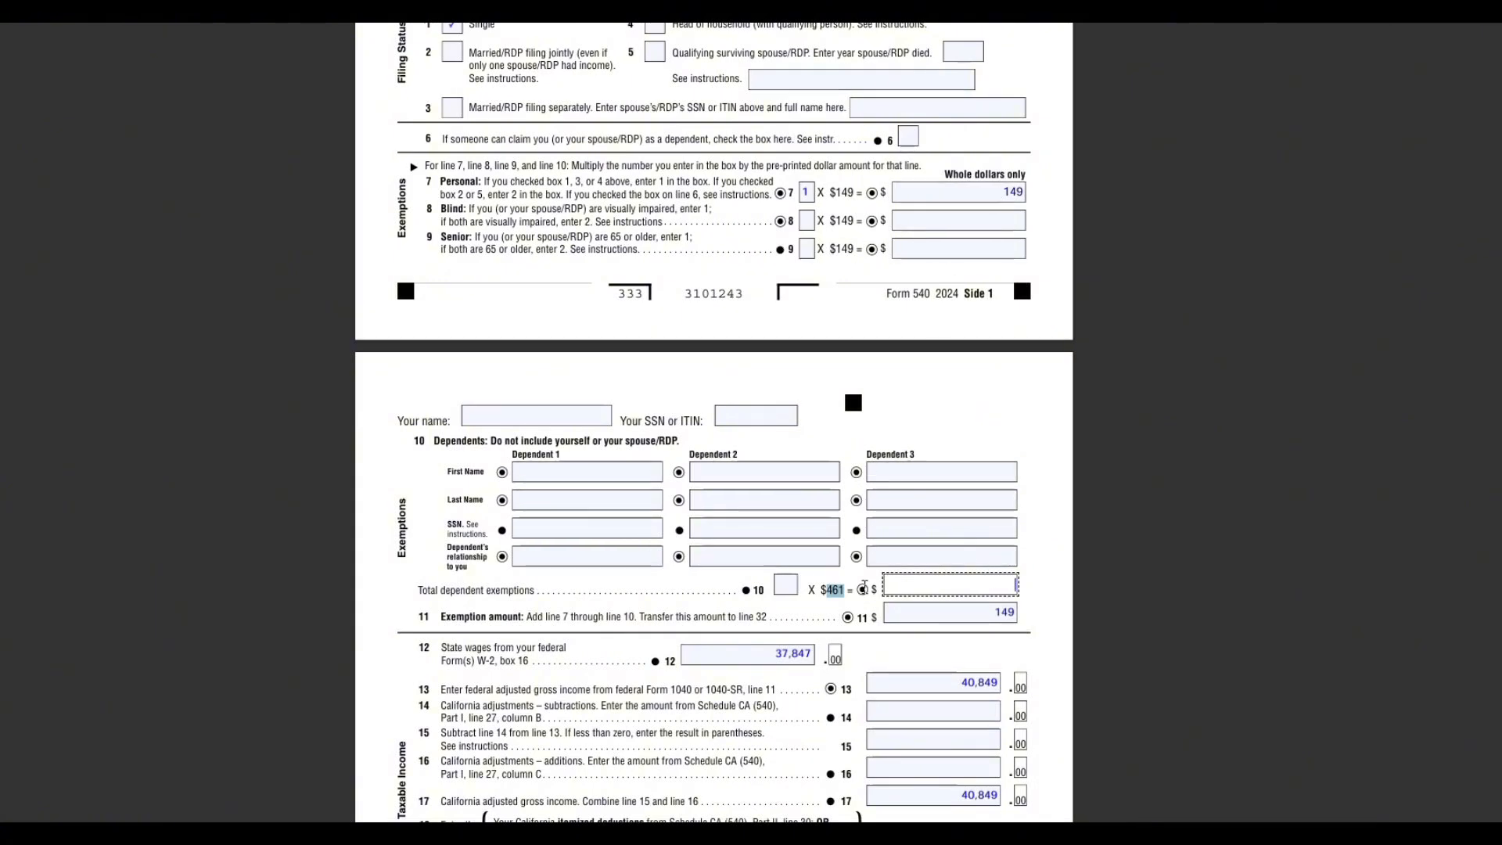
click(1012, 615)
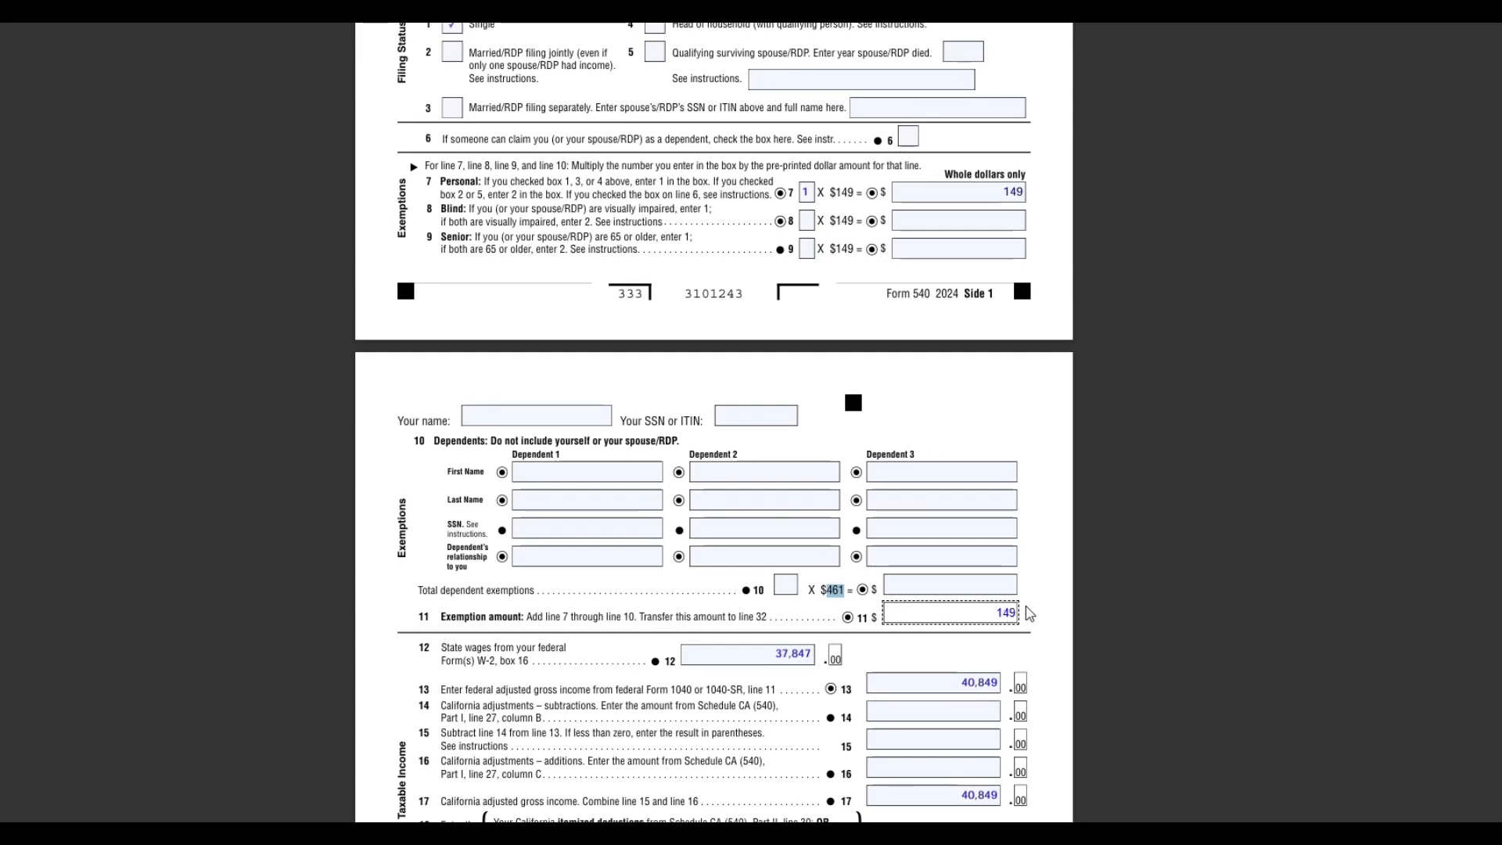
Check the state wages on line 12 and the federal adjusted gross income on line 13
scroll(1195, 306, down, 3)
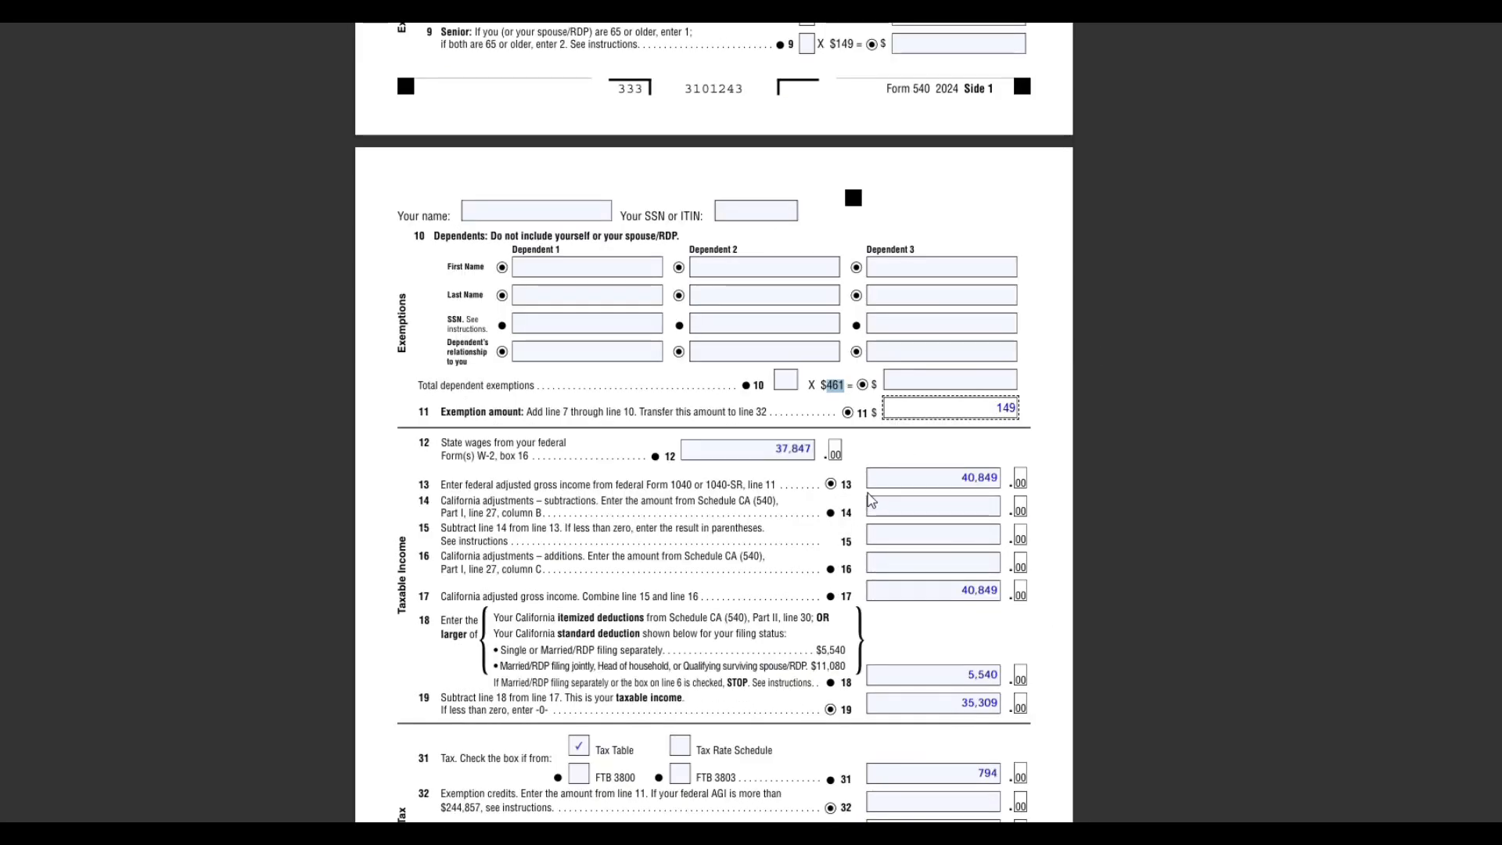
scroll(690, 354, down, 3)
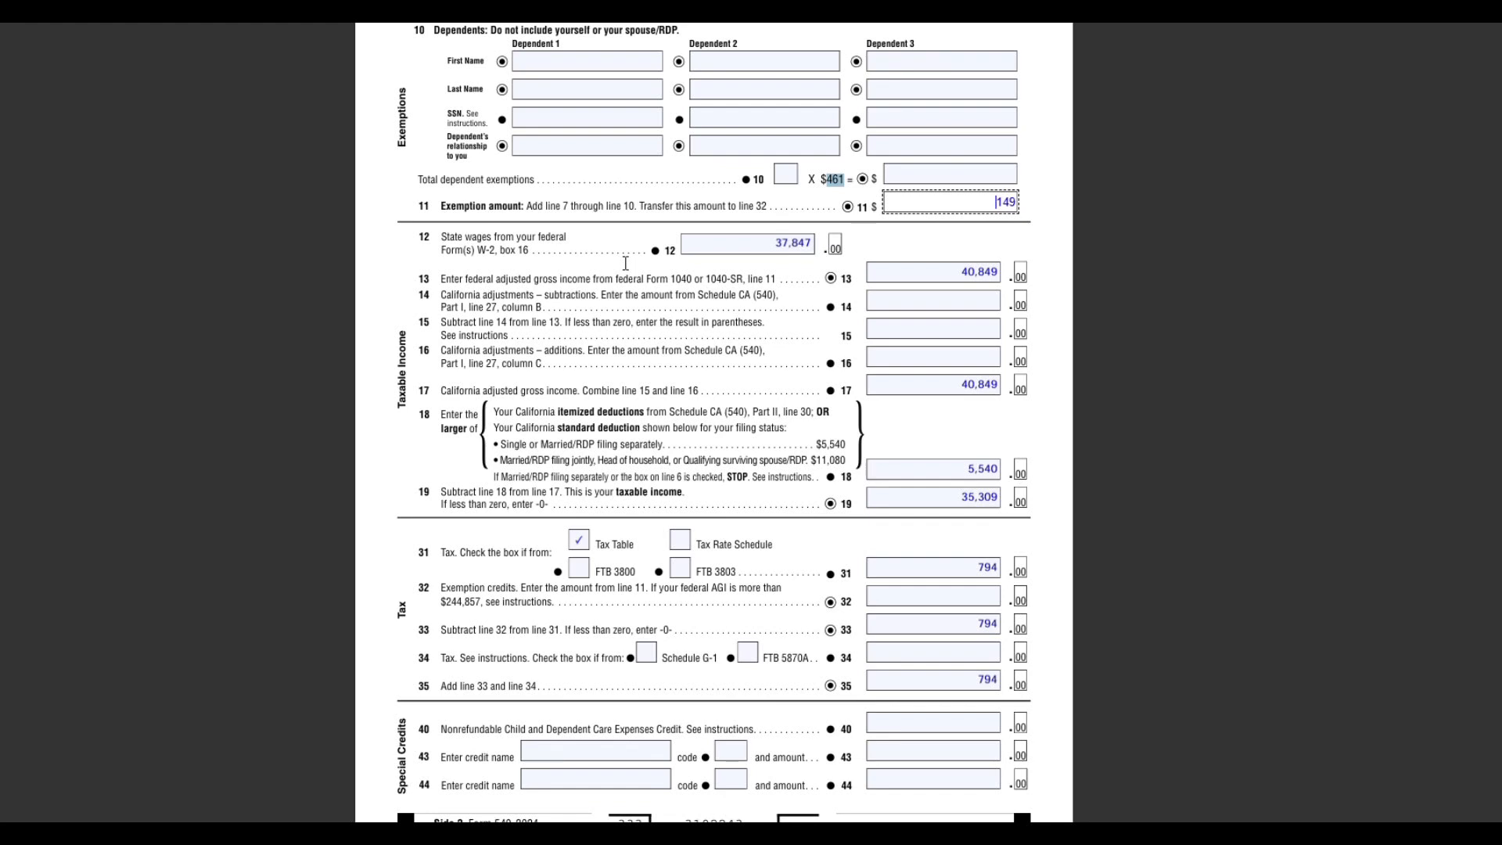
double_click(770, 244)
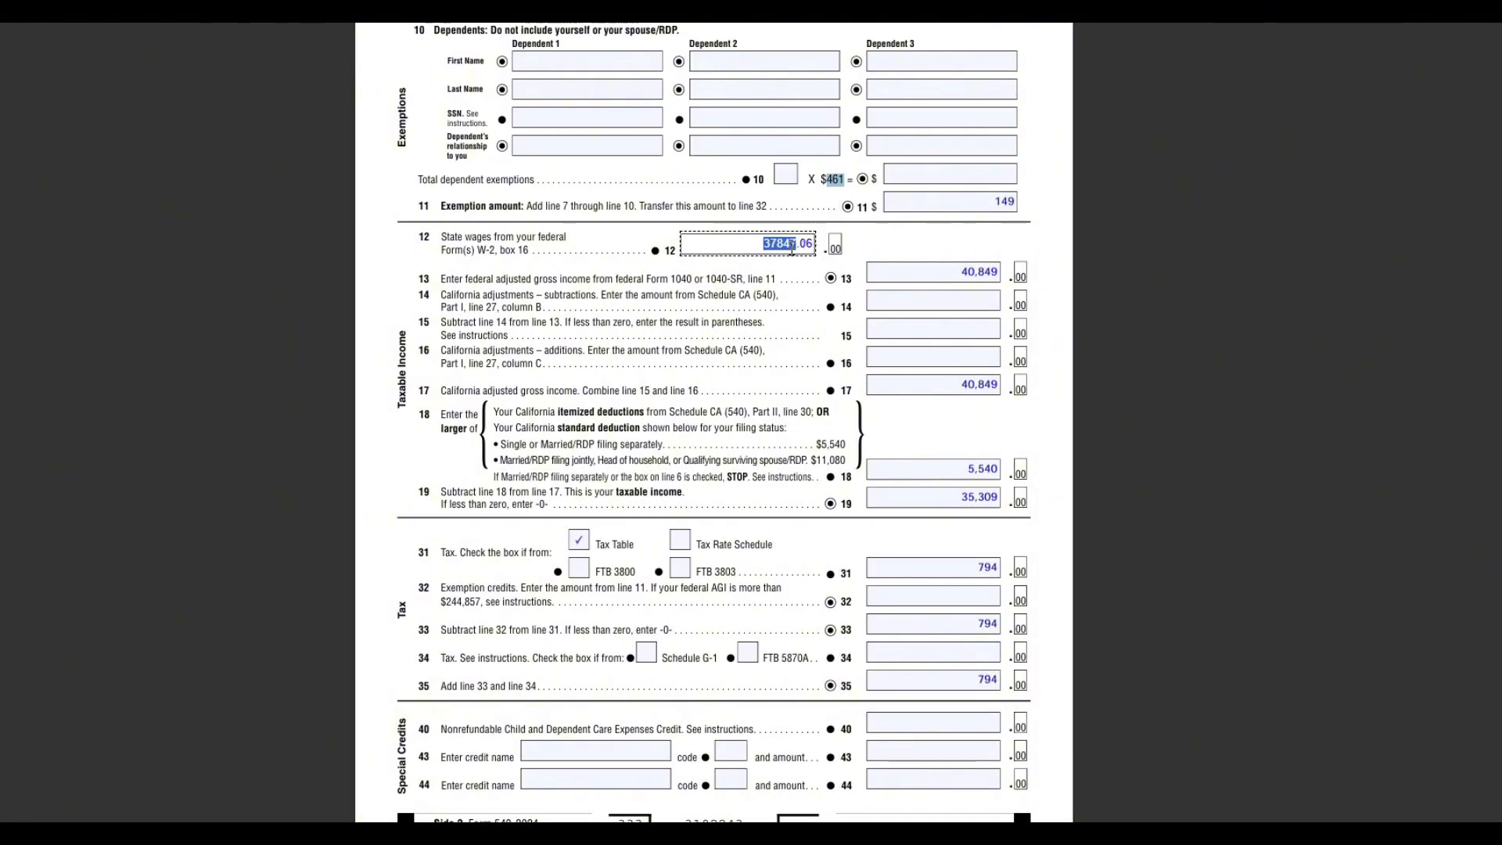
click(452, 274)
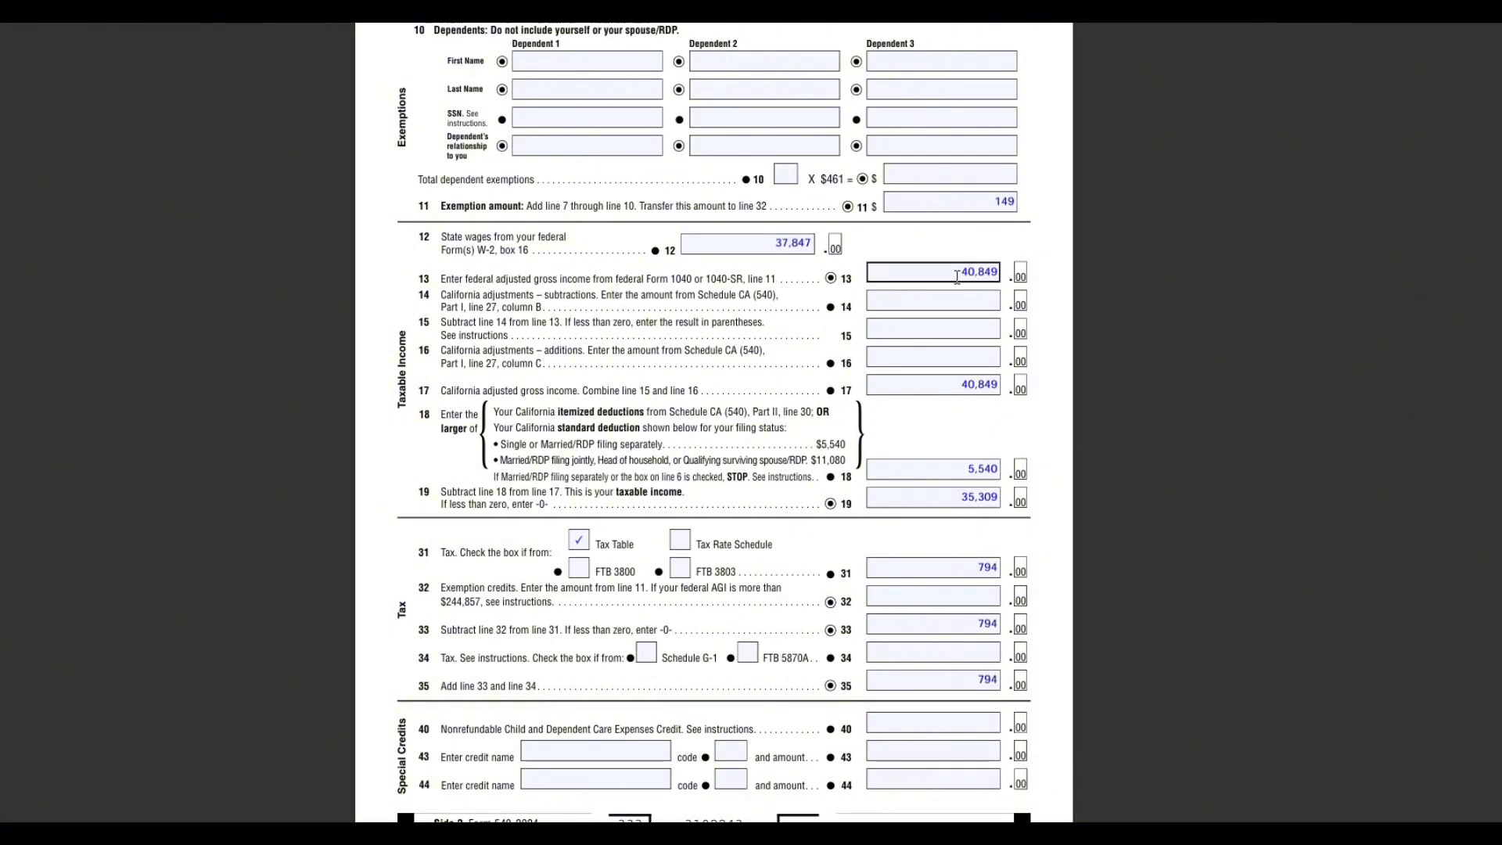
drag(956, 277, 765, 405)
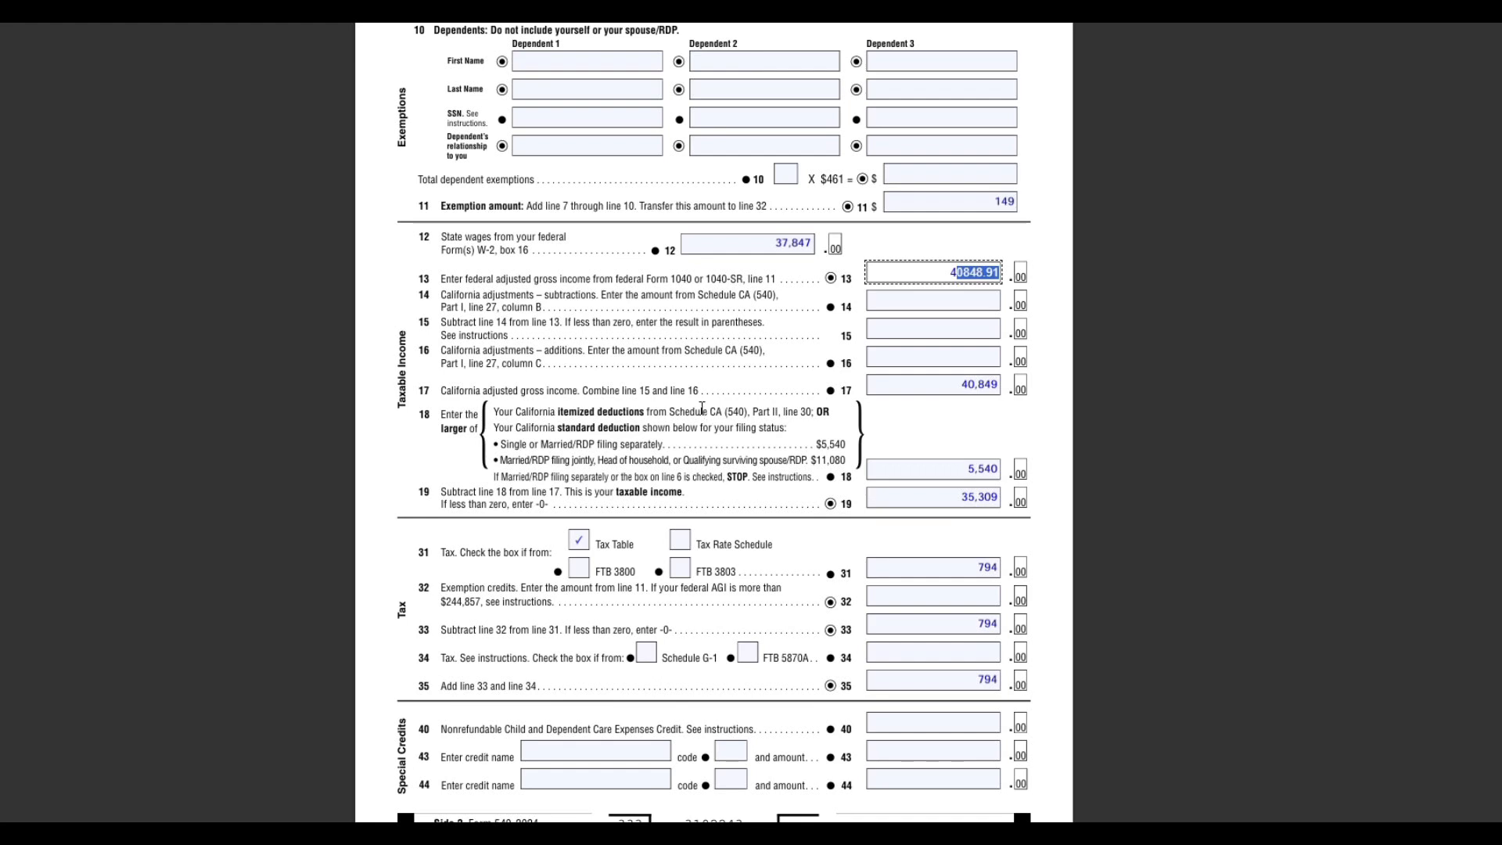
Examine the home mortgage interest line on Schedule CA (540) and the California adjusted gross income on Form 540 line 17
click(565, 314)
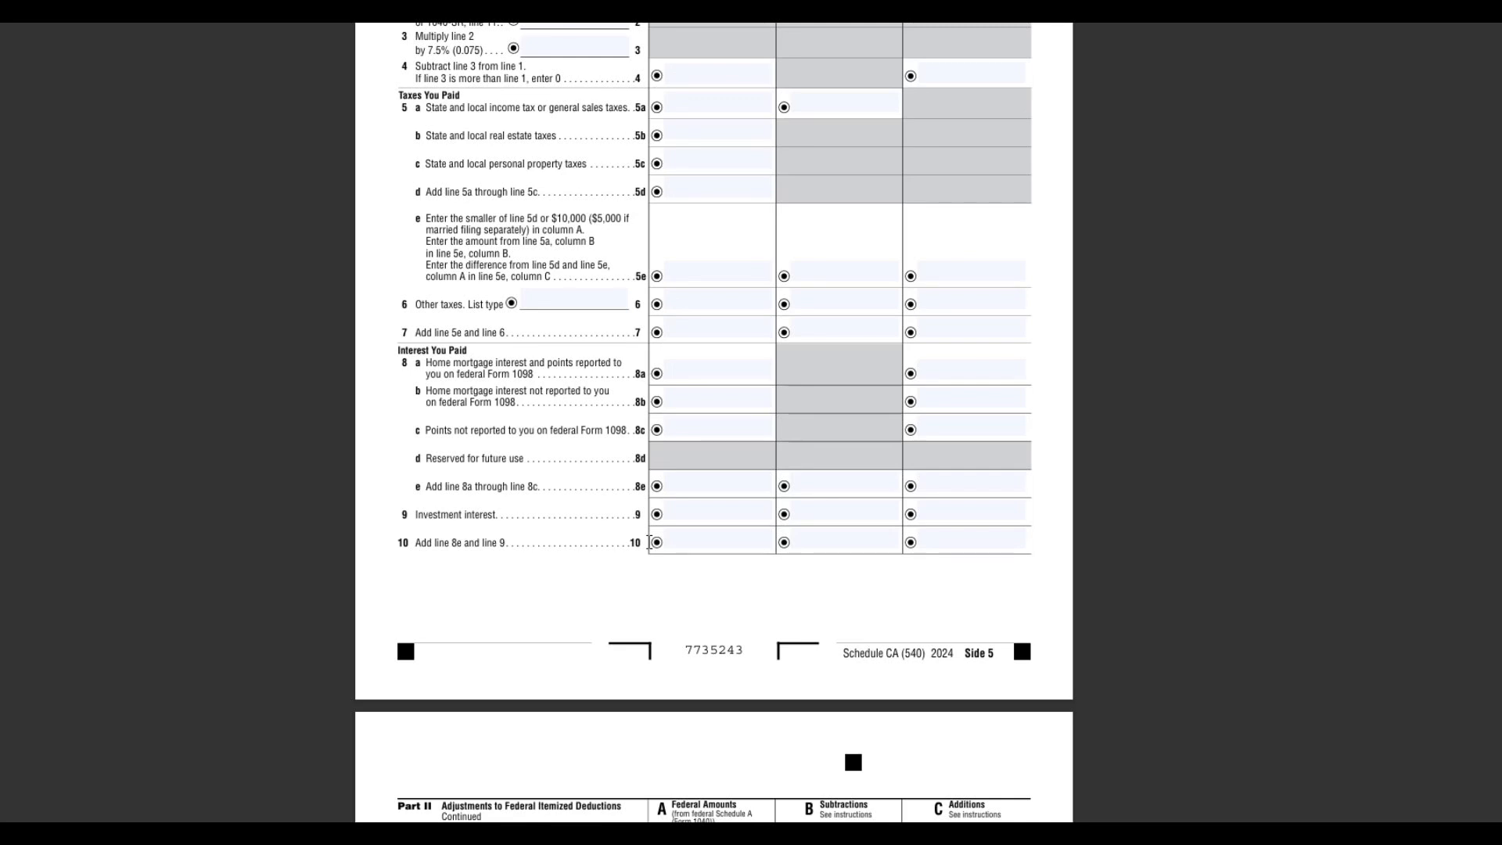
drag(422, 373, 532, 377)
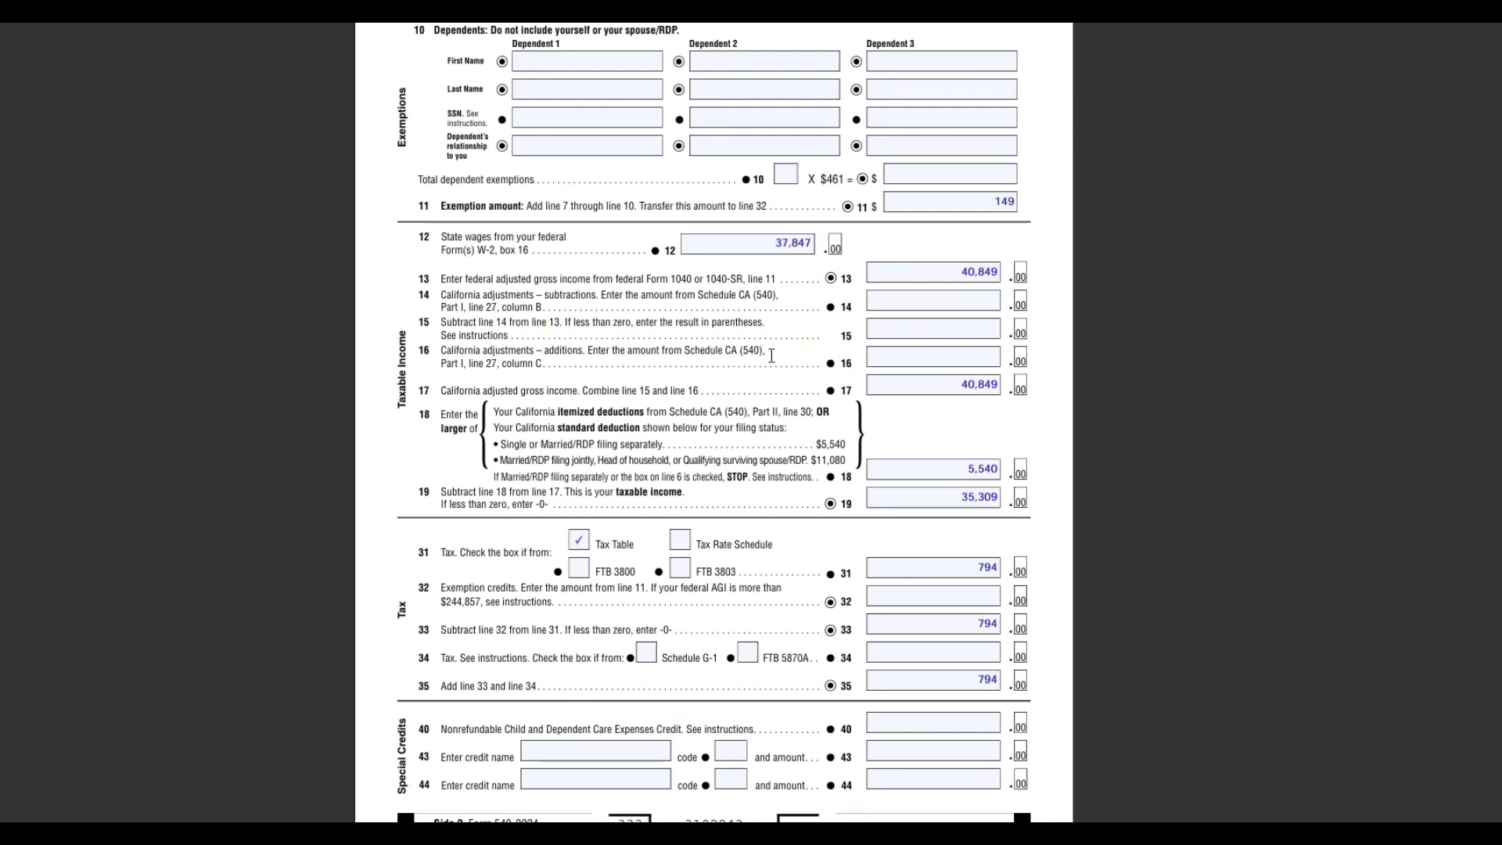
click(961, 387)
scroll(1111, 389, down, 3)
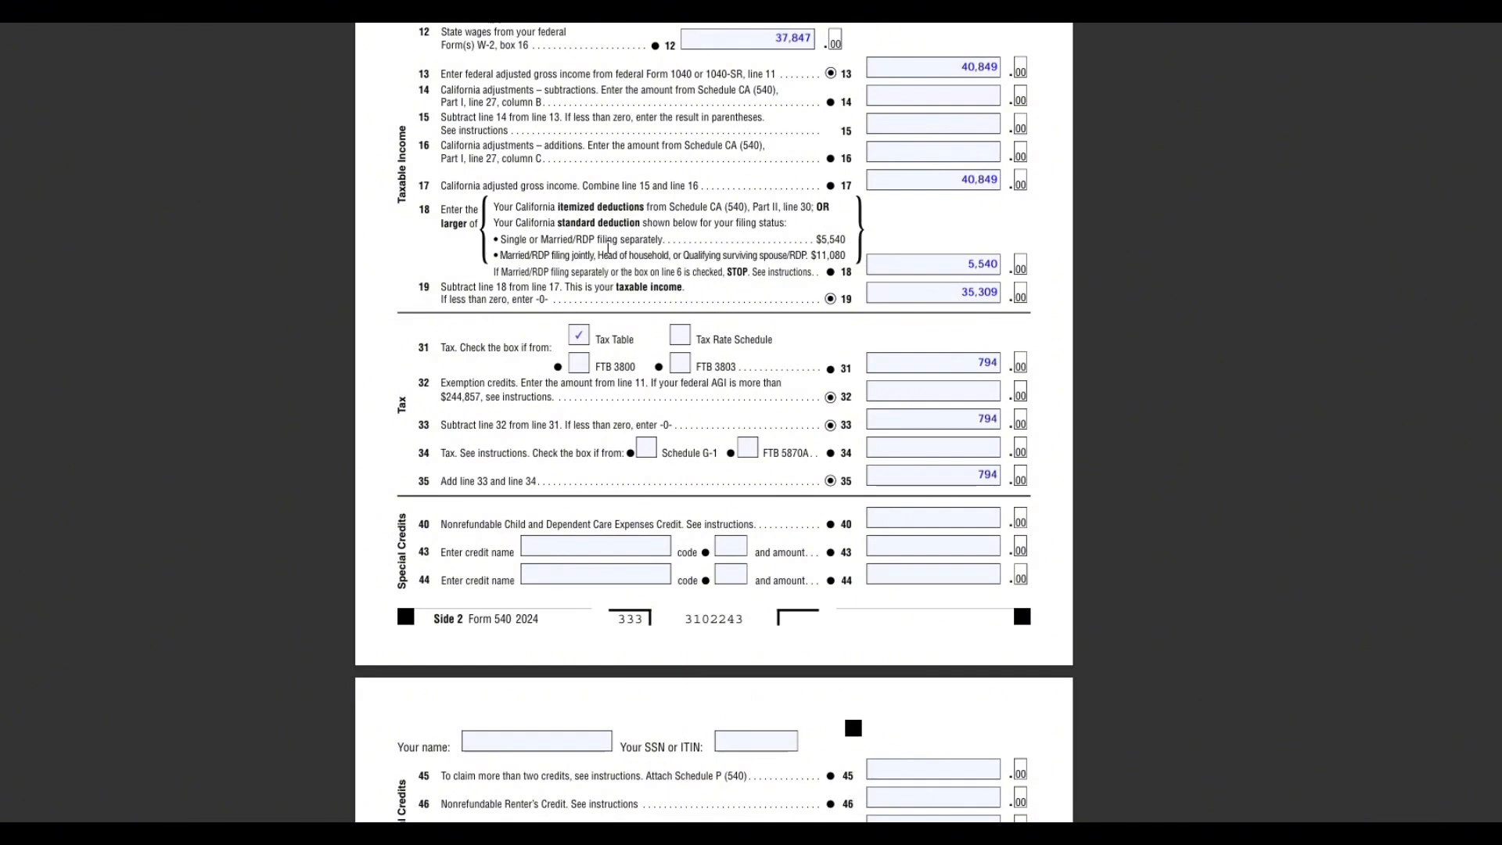
Examine the standard deduction for single filers, the line 18 deduction and the line 19 taxable income on Side 2
drag(506, 243, 848, 240)
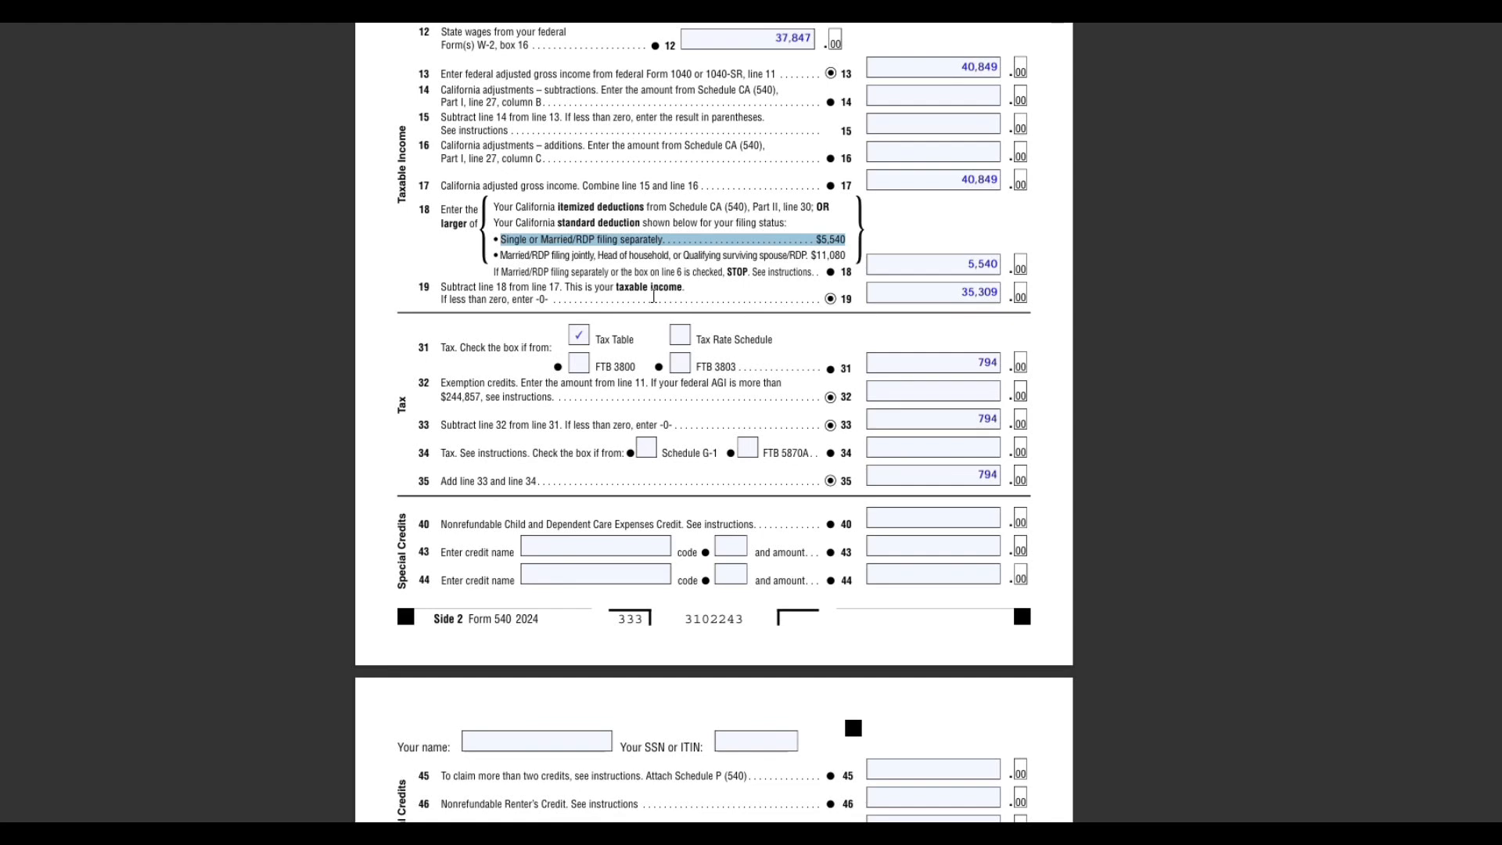
click(929, 290)
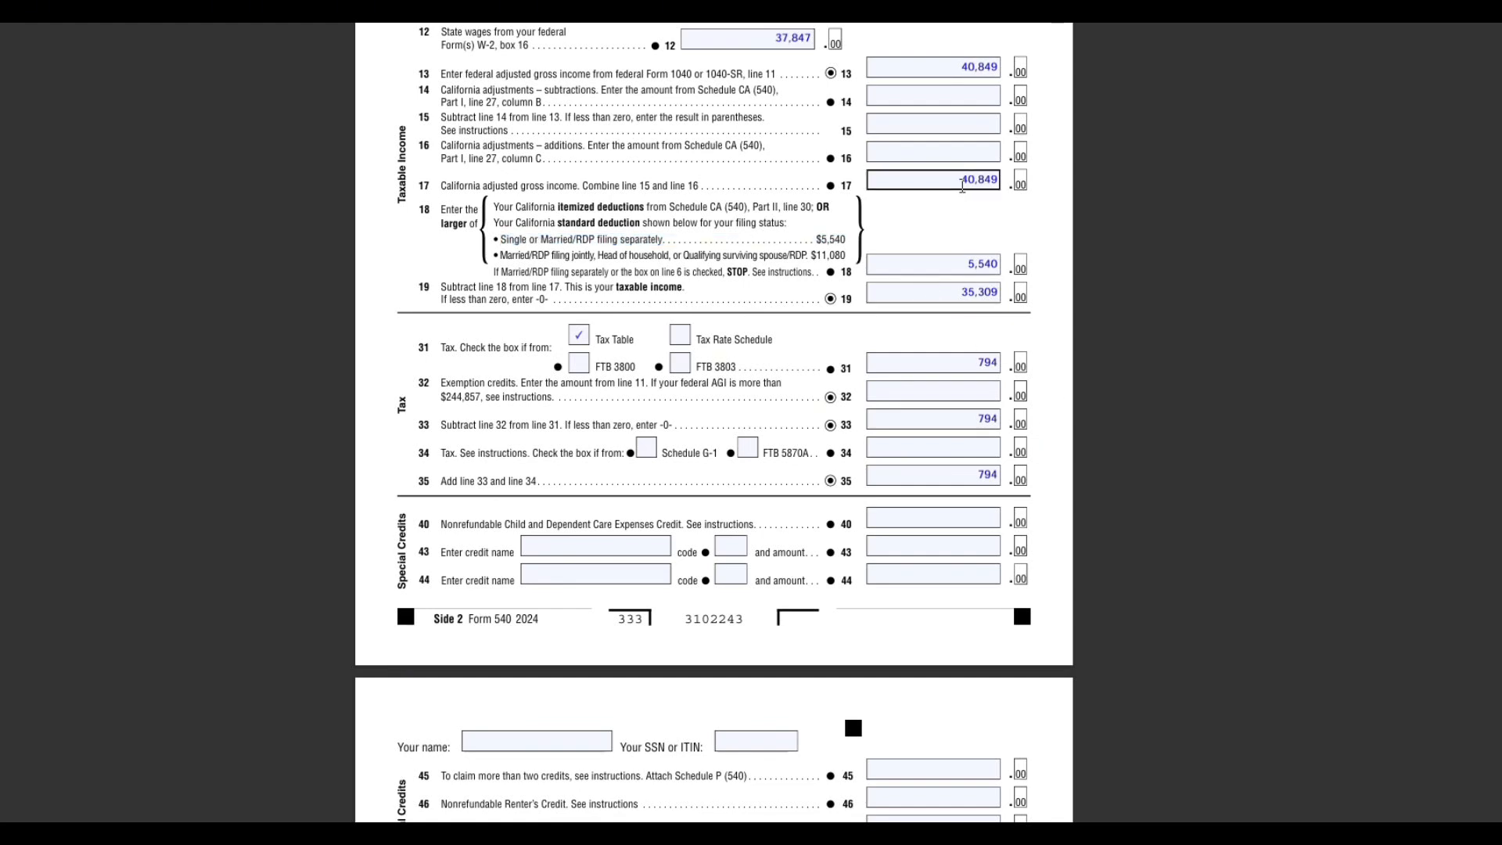
key(Tab)
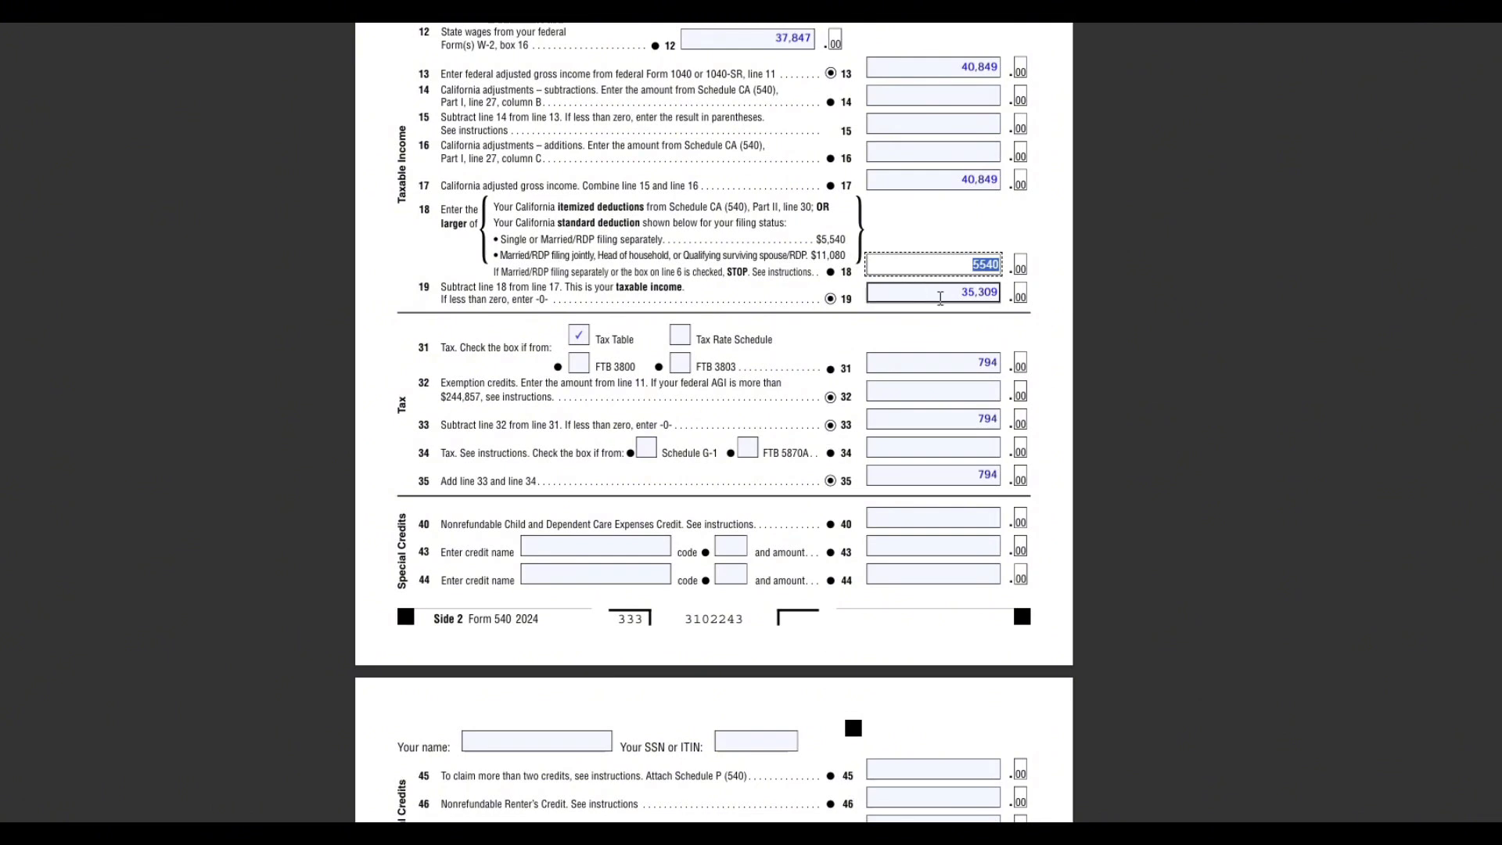
key(Tab)
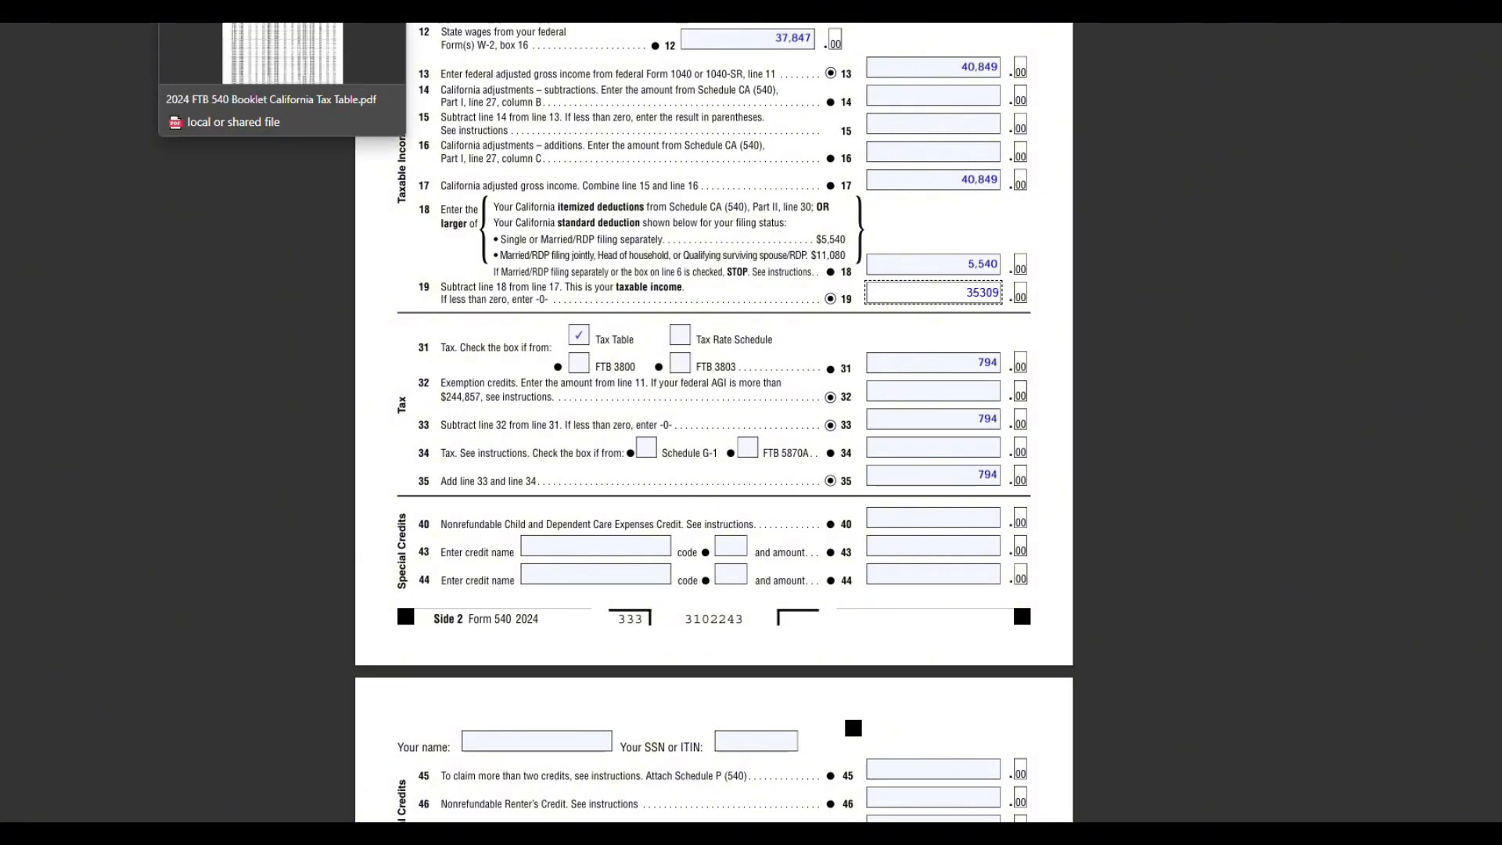
Consult the 2024 California Tax Table for the line 31 tax and examine the line 34 tax entry
click(281, 9)
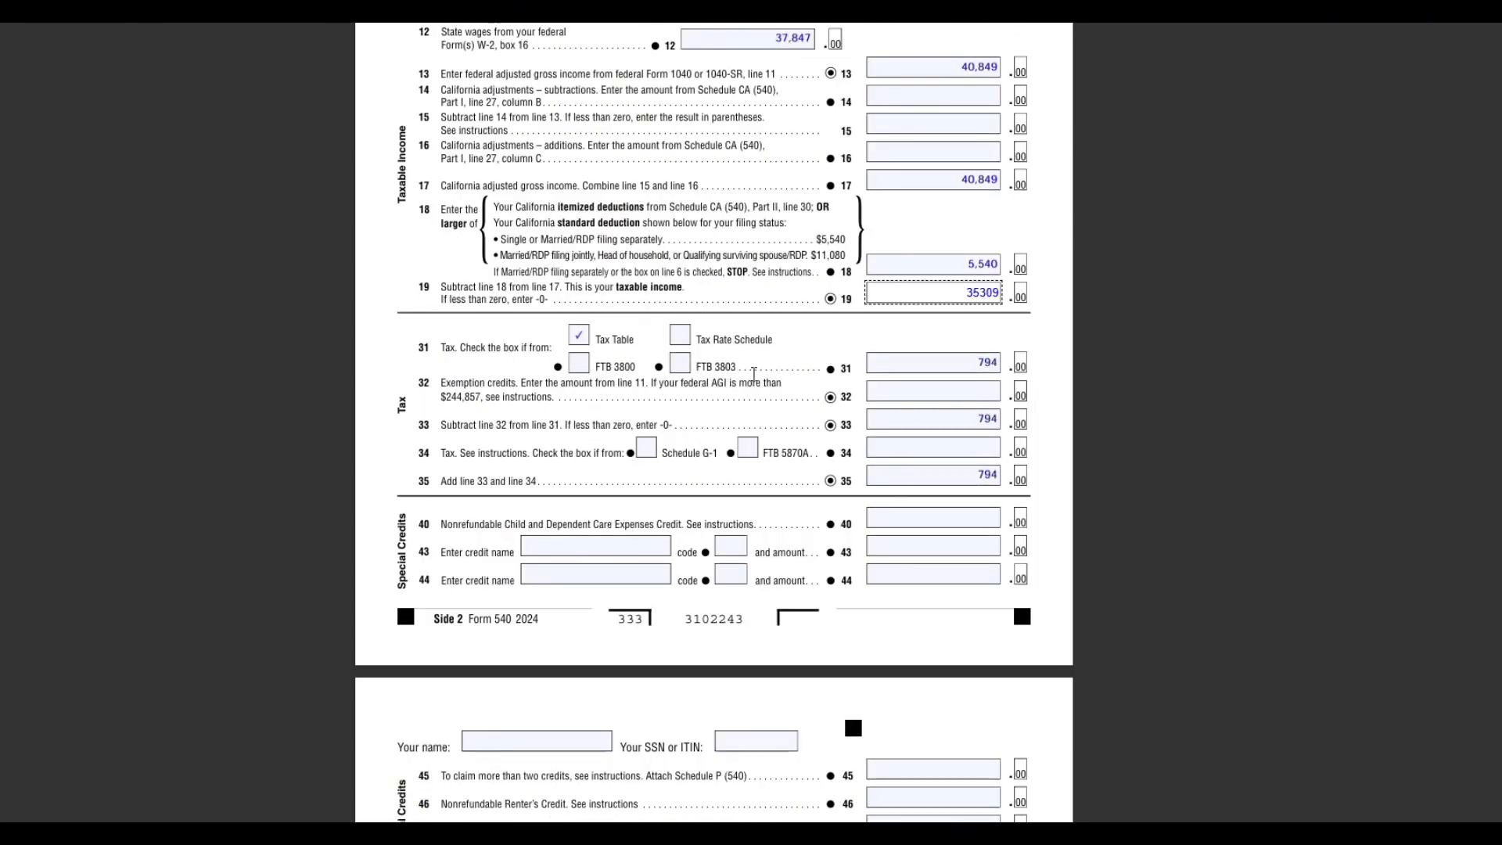
click(943, 366)
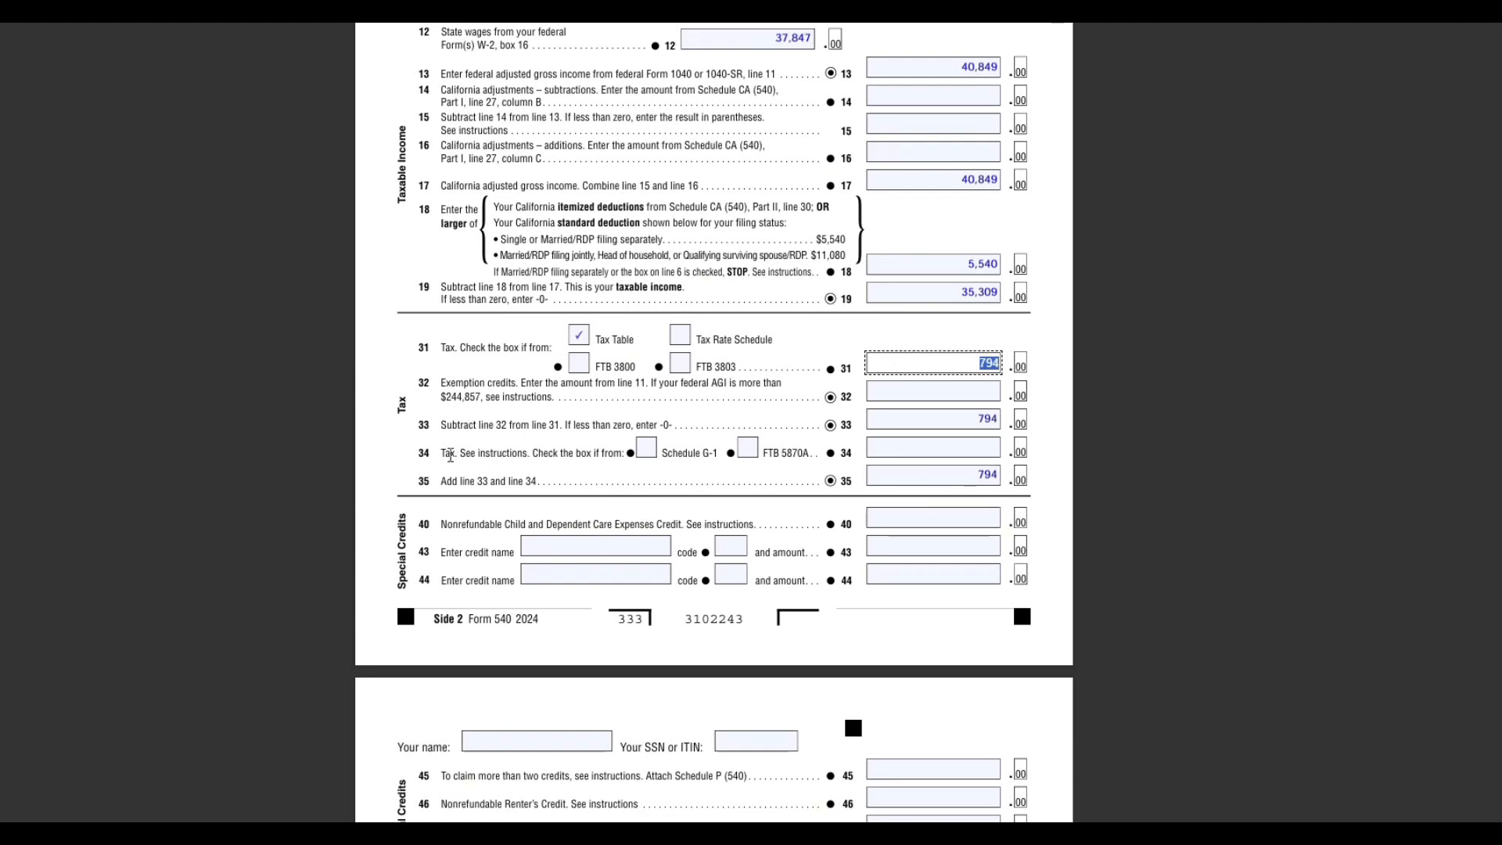
drag(445, 454, 693, 453)
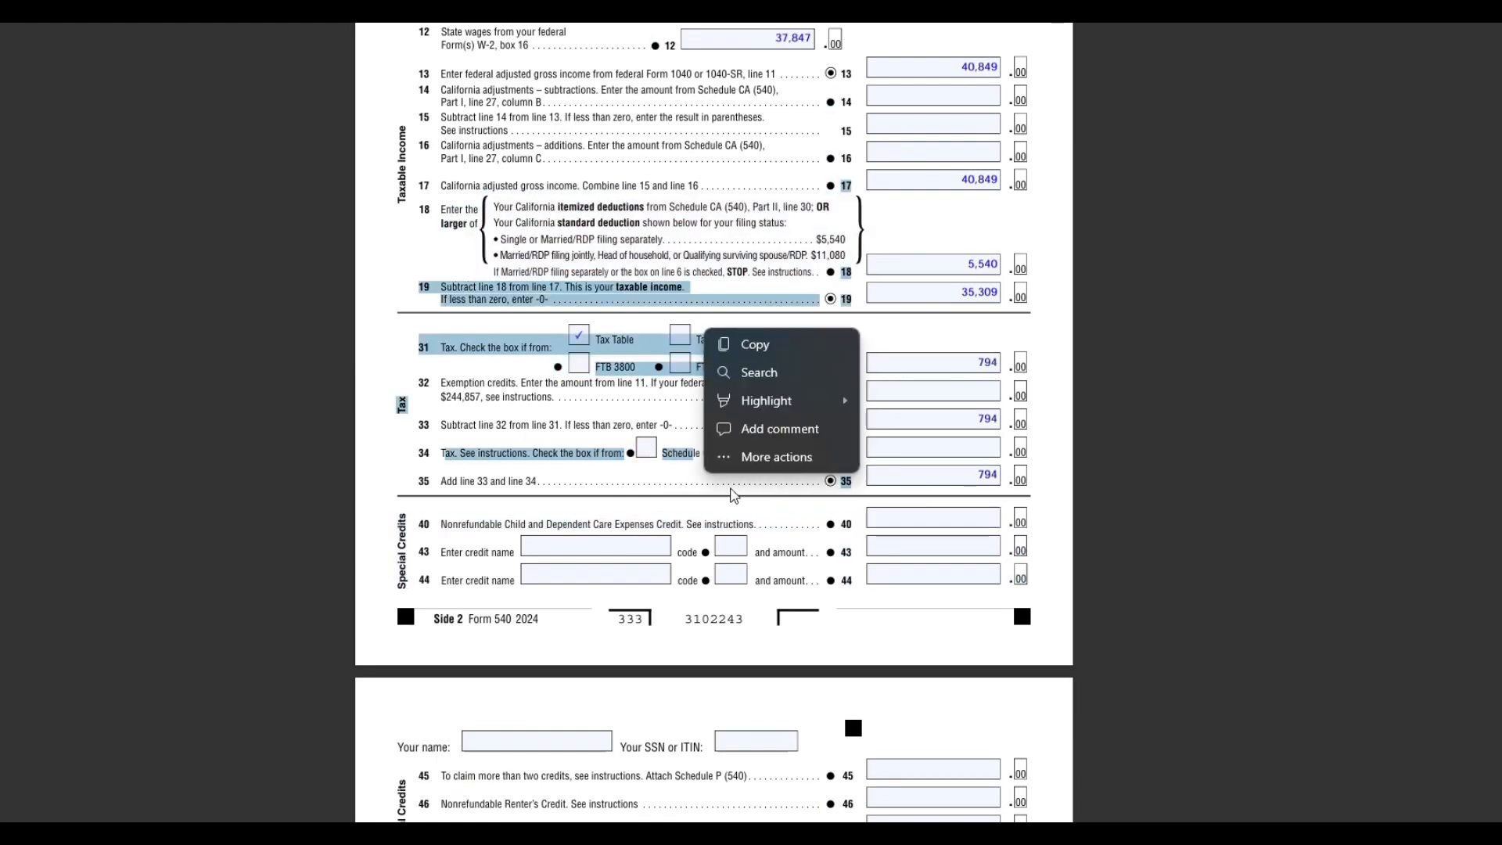
click(615, 468)
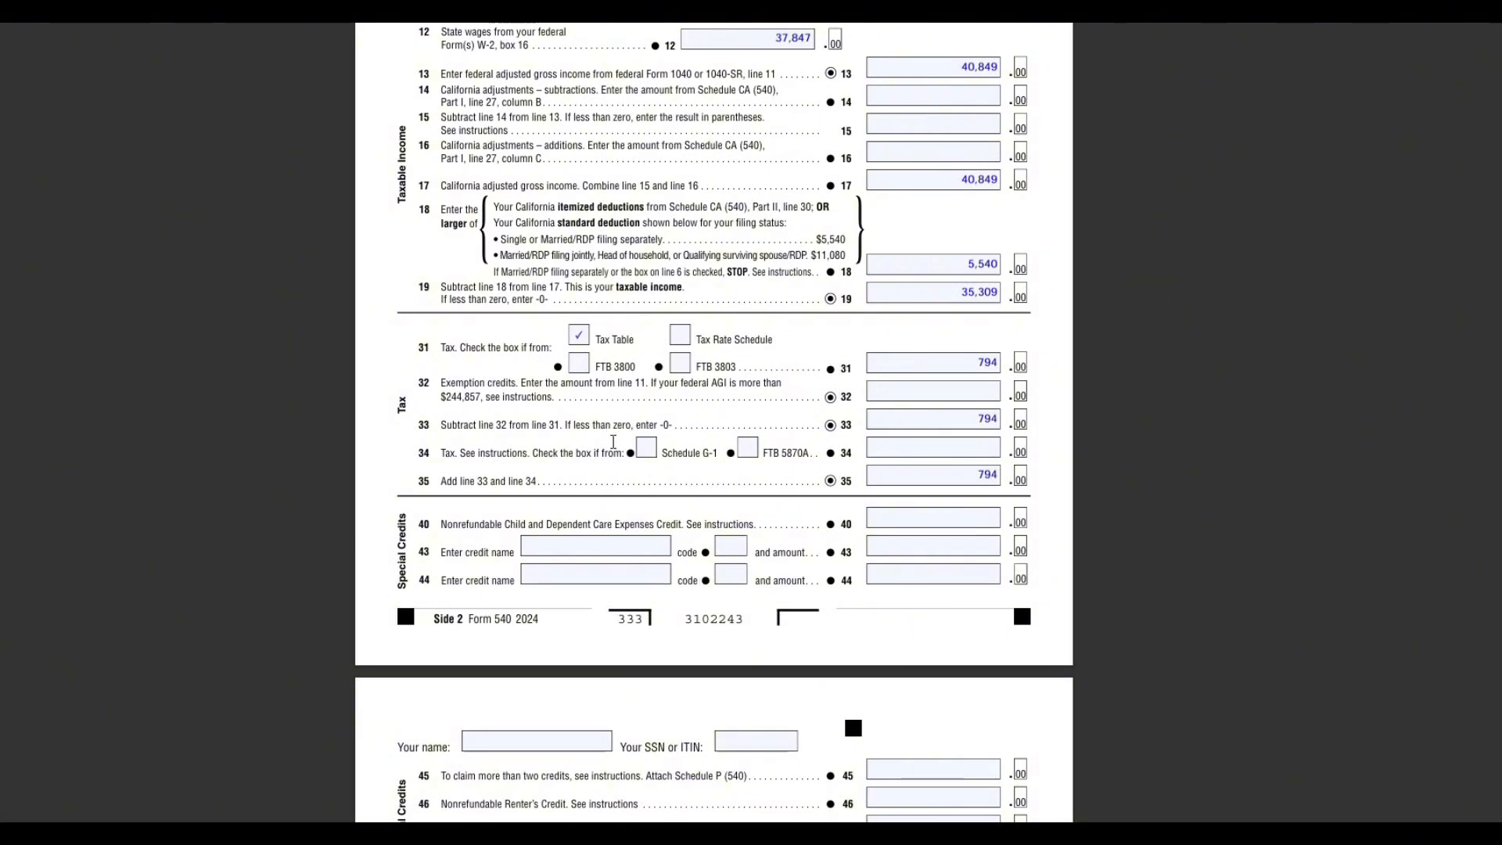
click(877, 476)
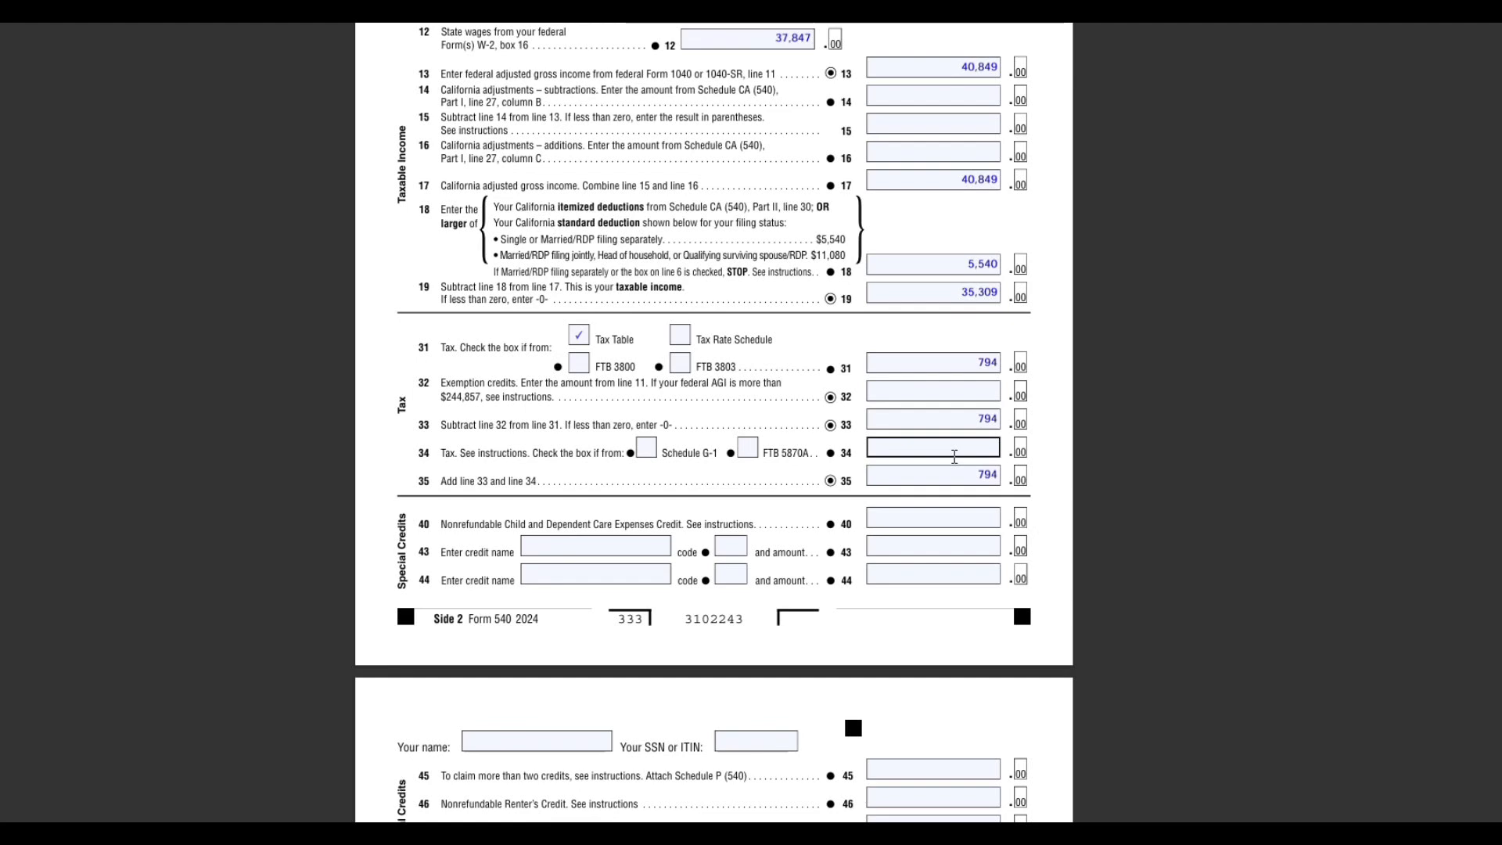
key(shift+Tab)
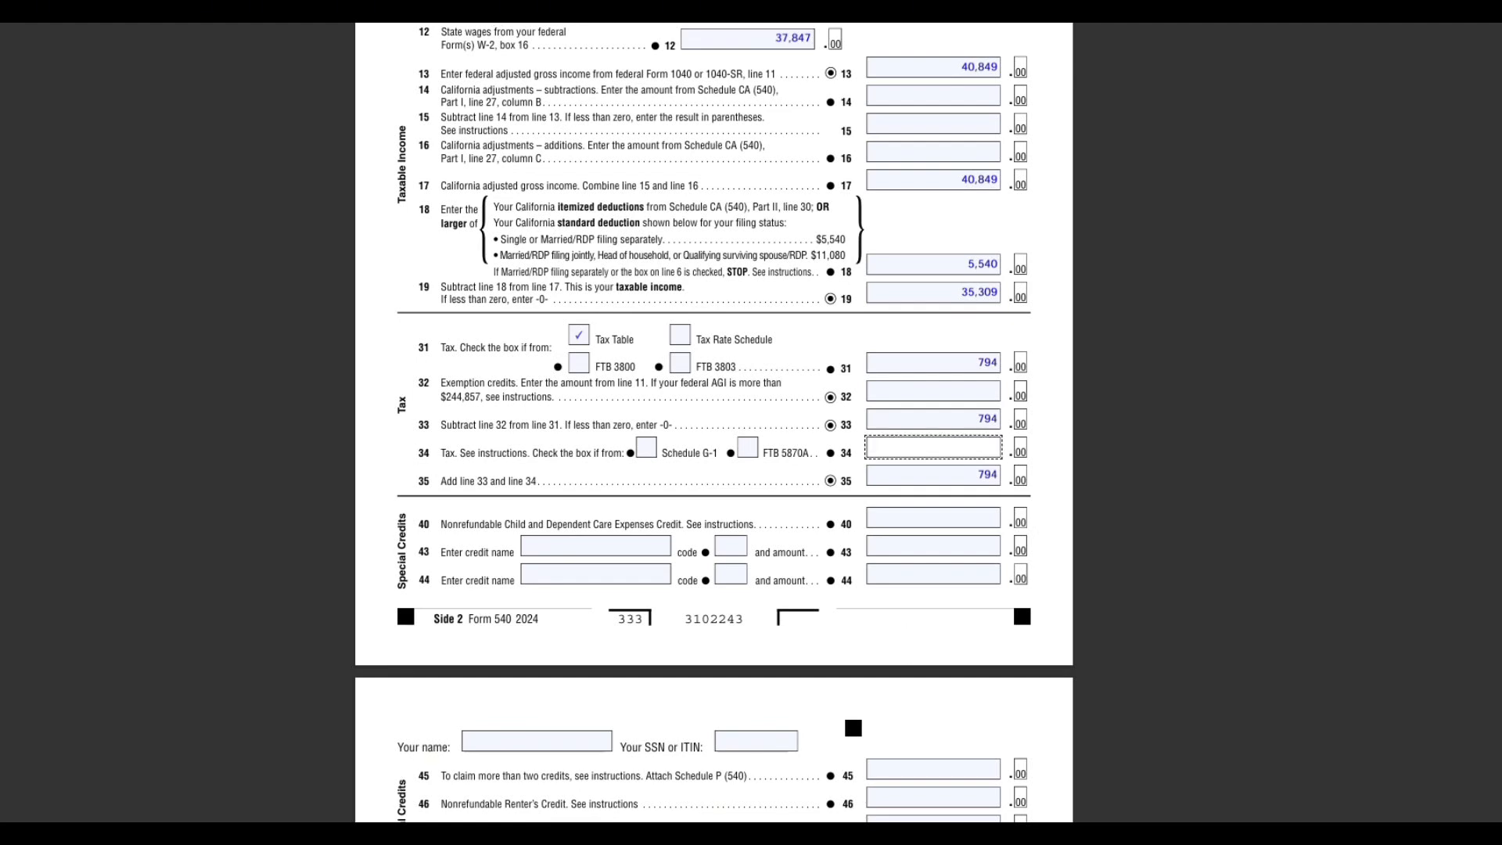
Look up the Tax section in the online Form 540 instructions and return to the form
click(470, 834)
scroll(634, 266, up, 20)
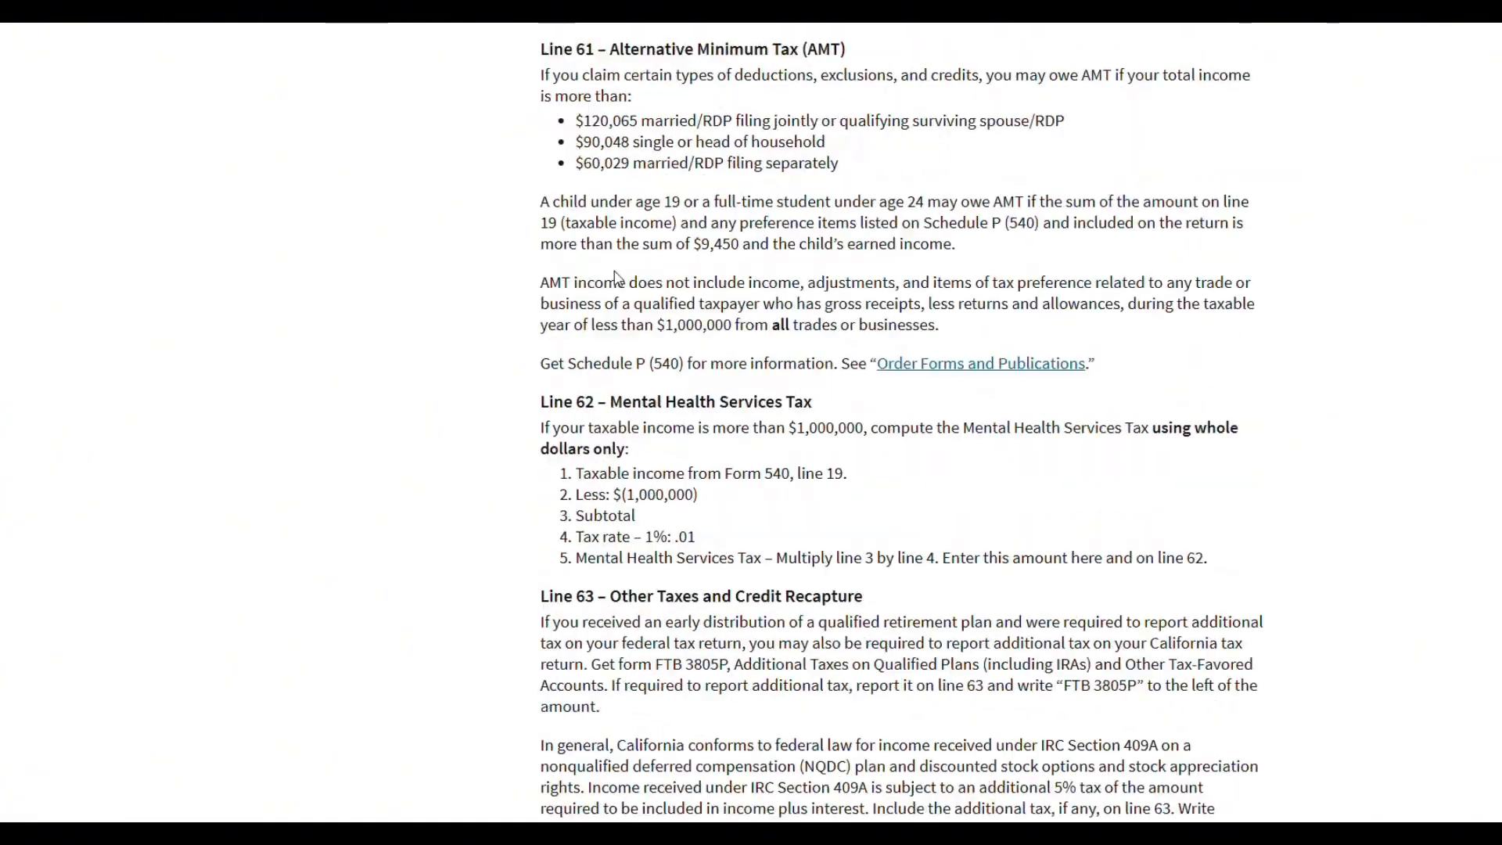
scroll(607, 389, up, 20)
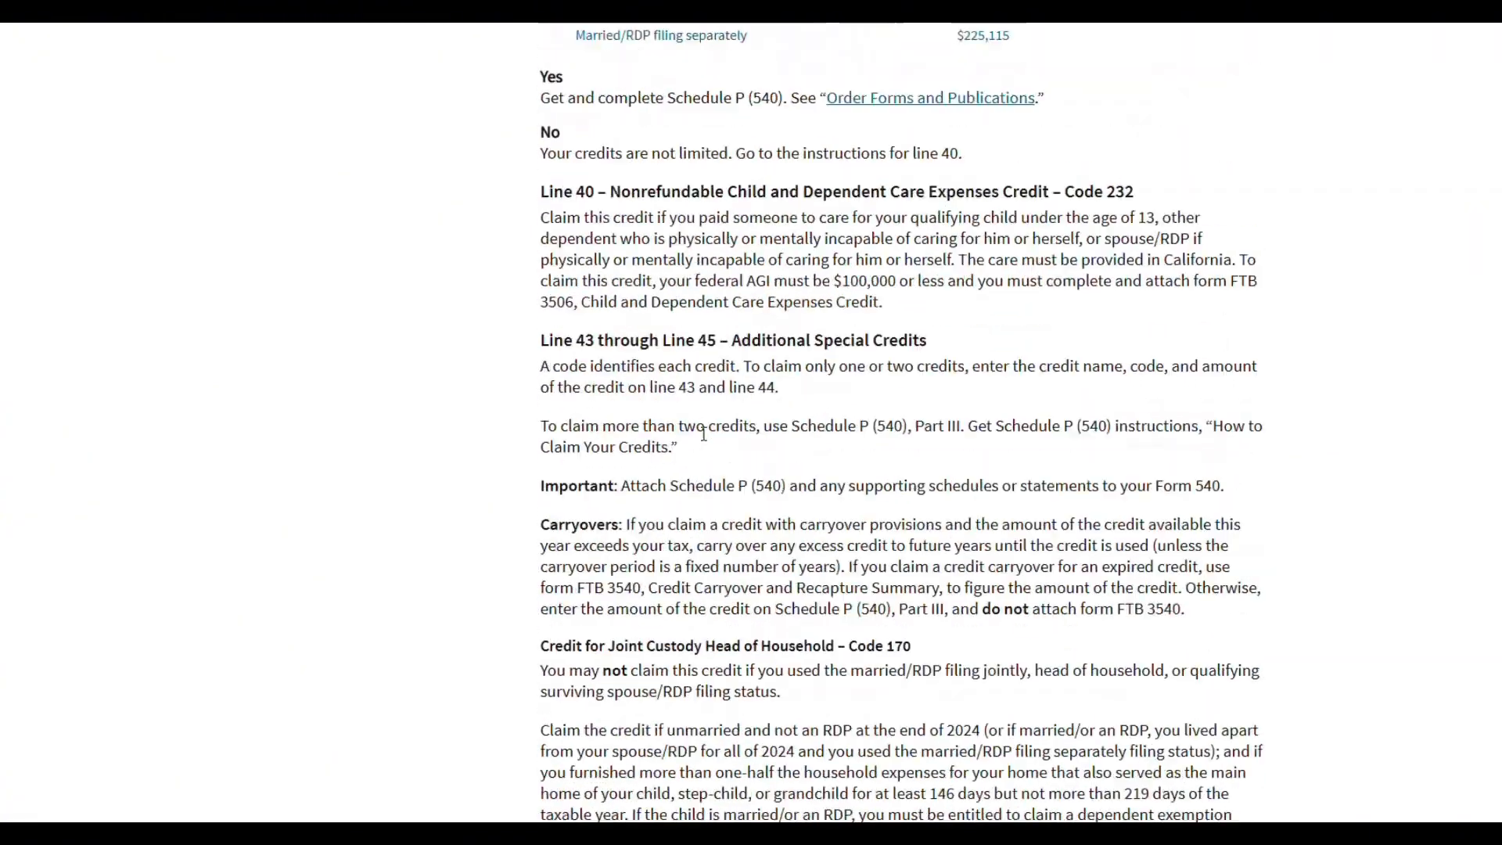
scroll(703, 434, up, 20)
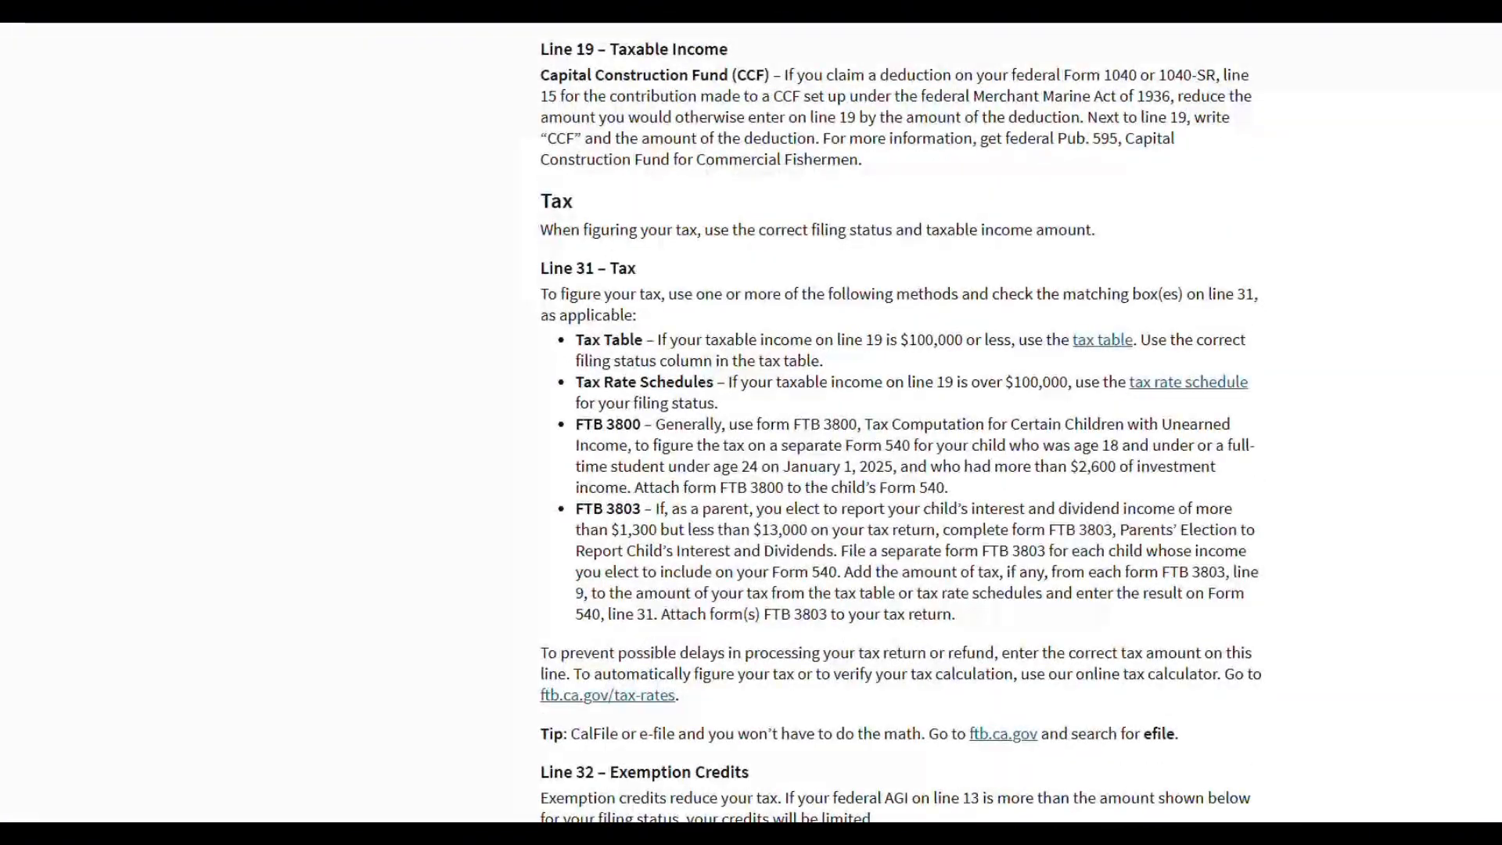
click(470, 834)
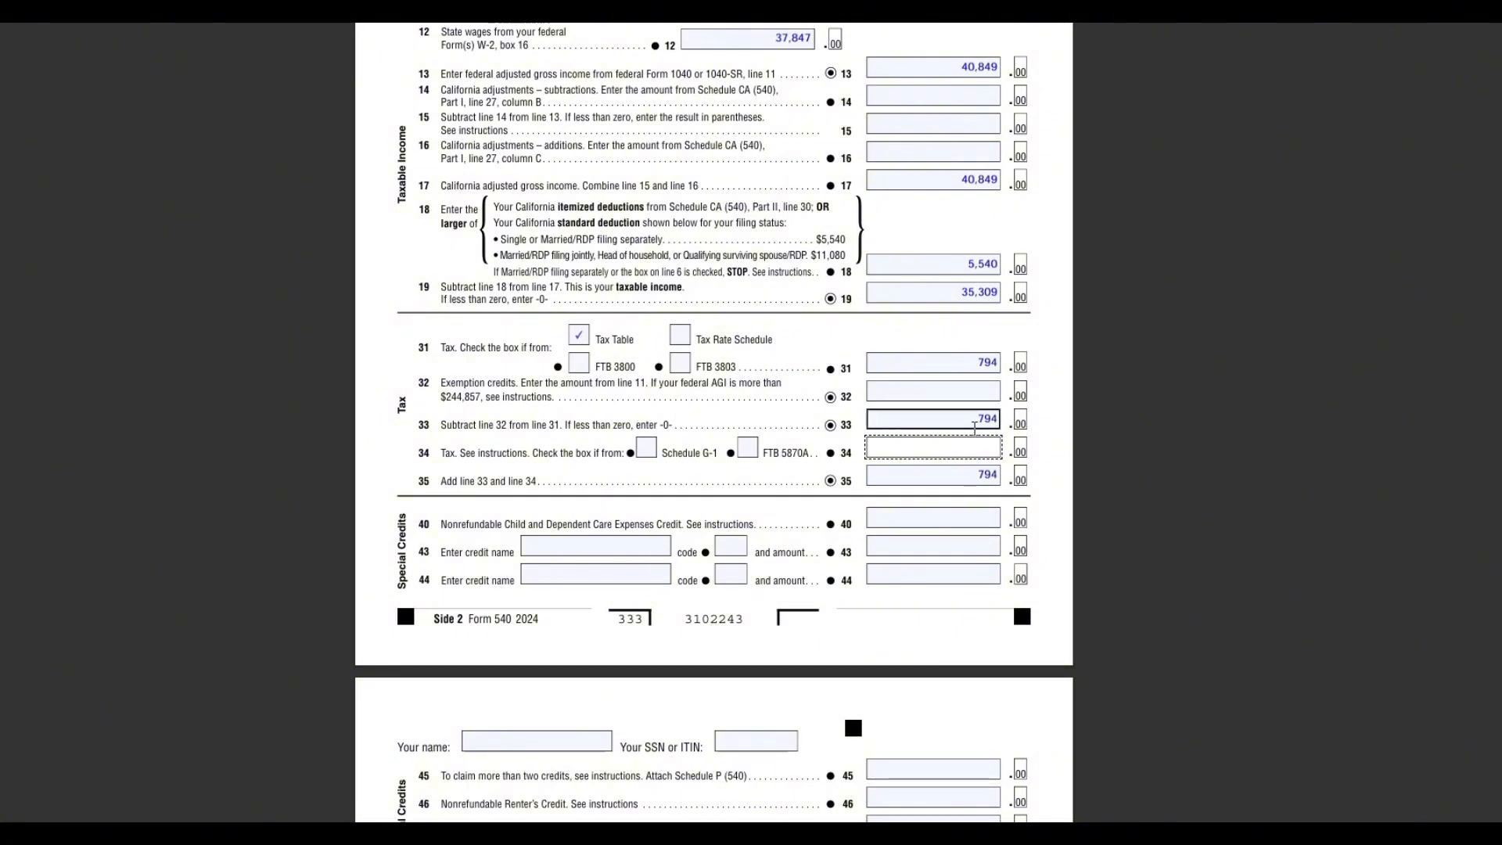
Check the line 35 tax amount and review the special credits on lines 40 through 48
double_click(972, 474)
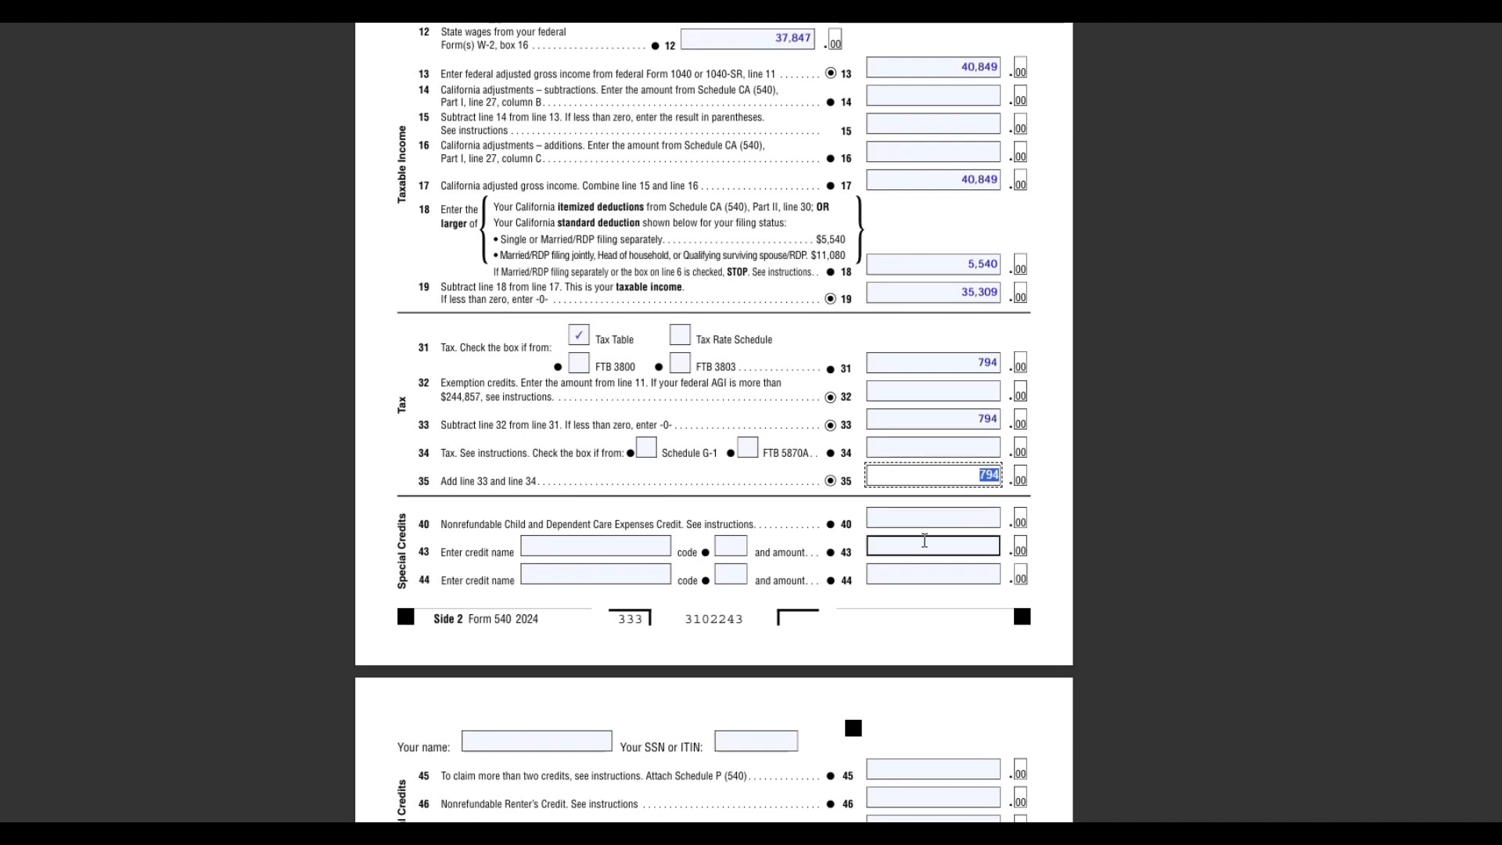
scroll(920, 539, down, 3)
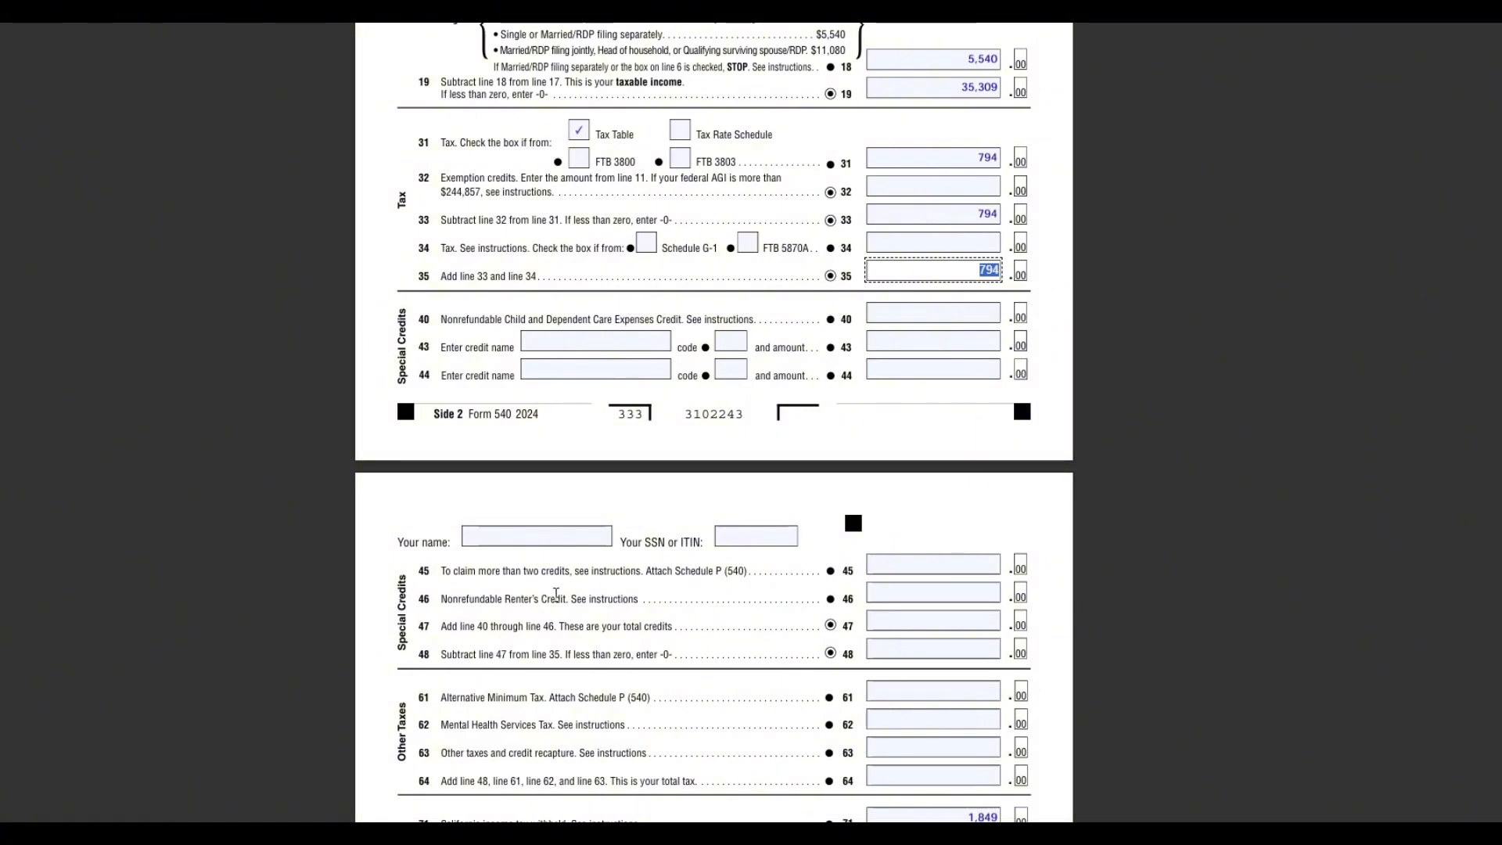
scroll(555, 594, down, 3)
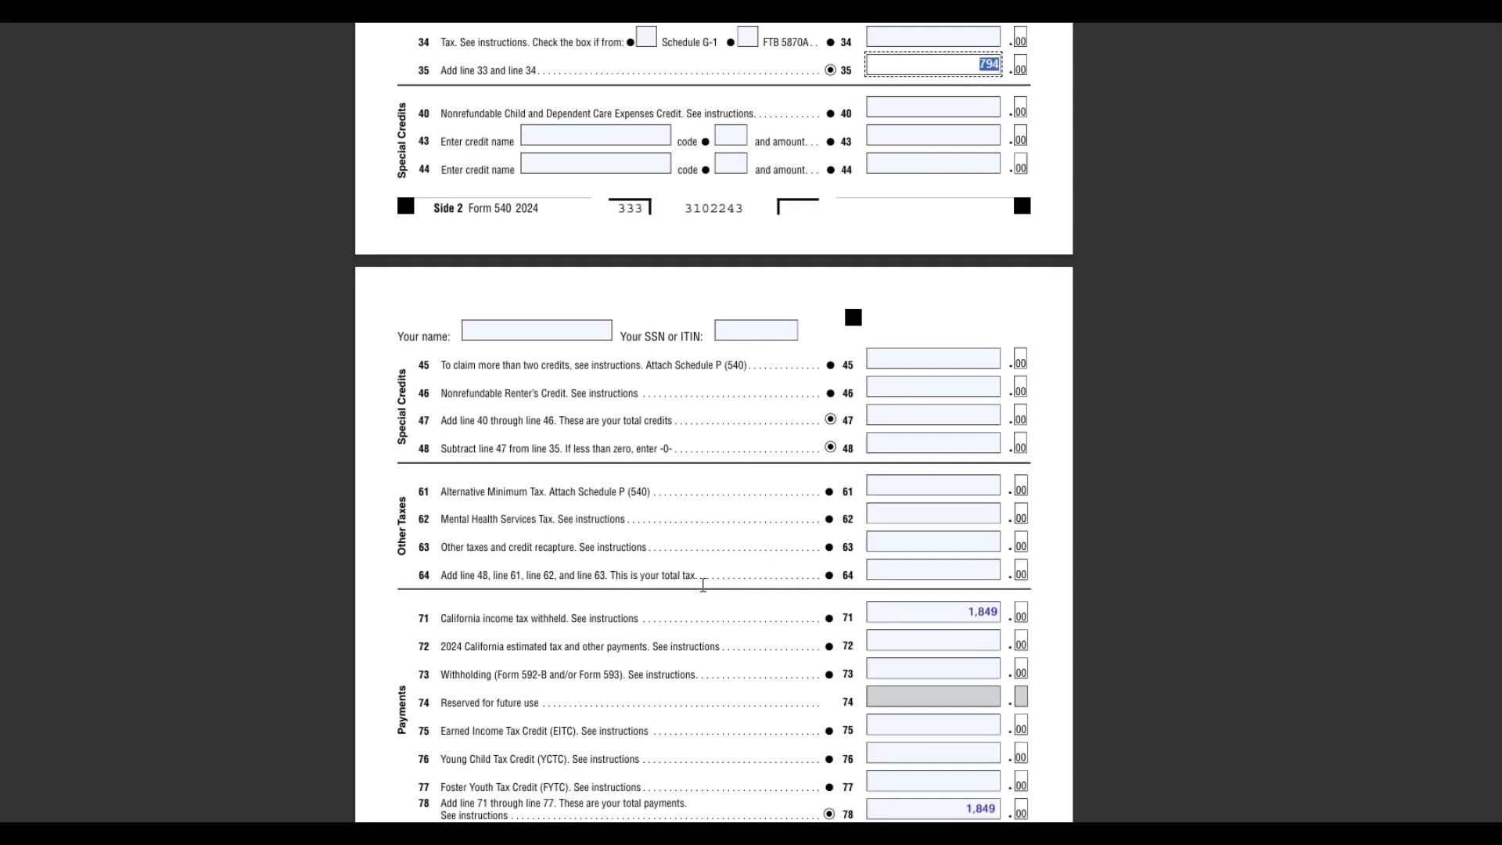
Recheck the line 35 amount and enter 794 as the total tax on line 64
click(979, 570)
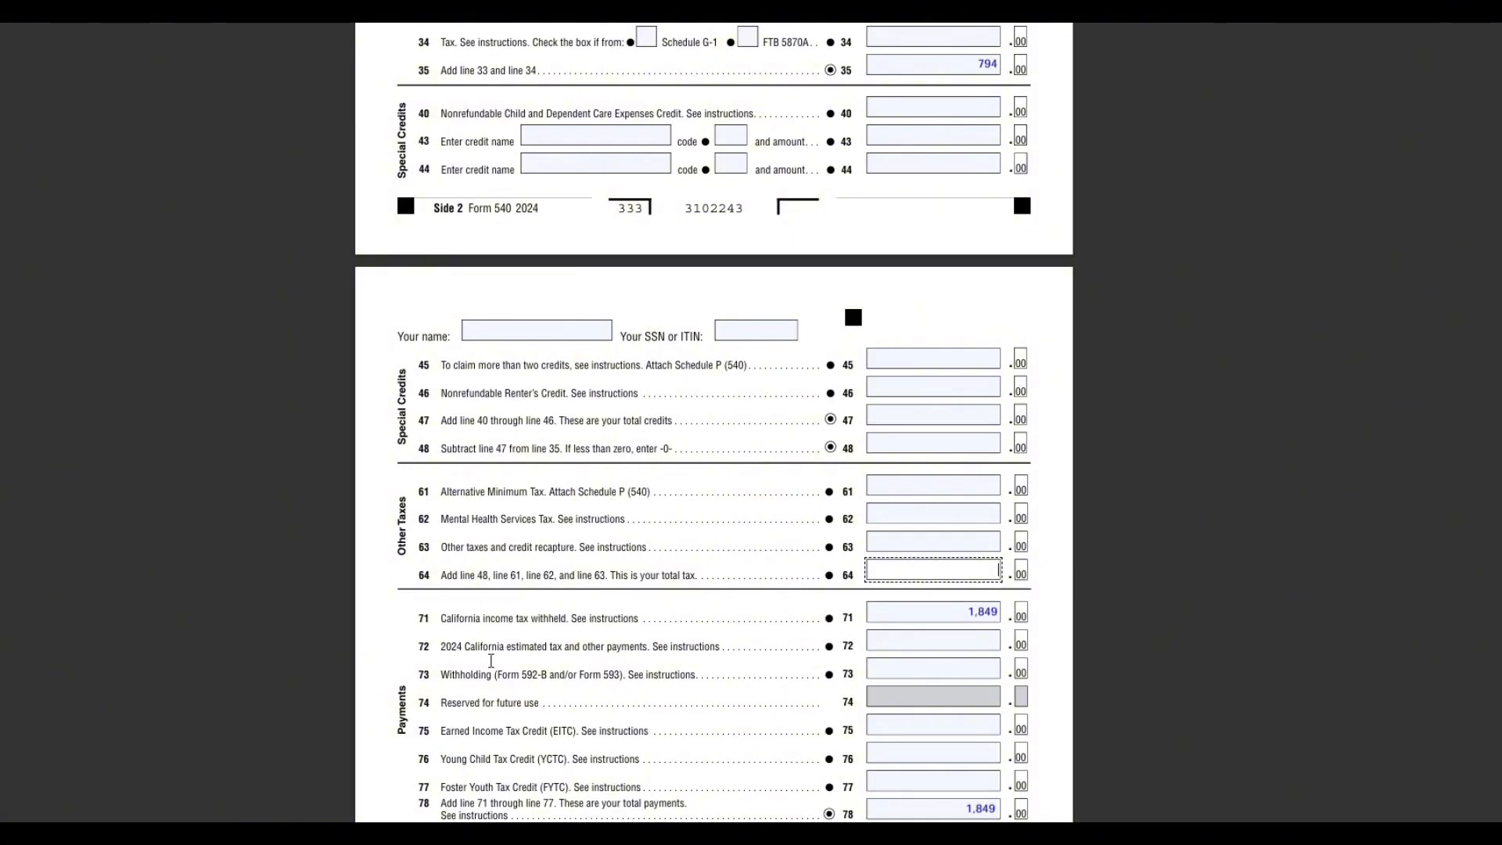
scroll(747, 422, up, 3)
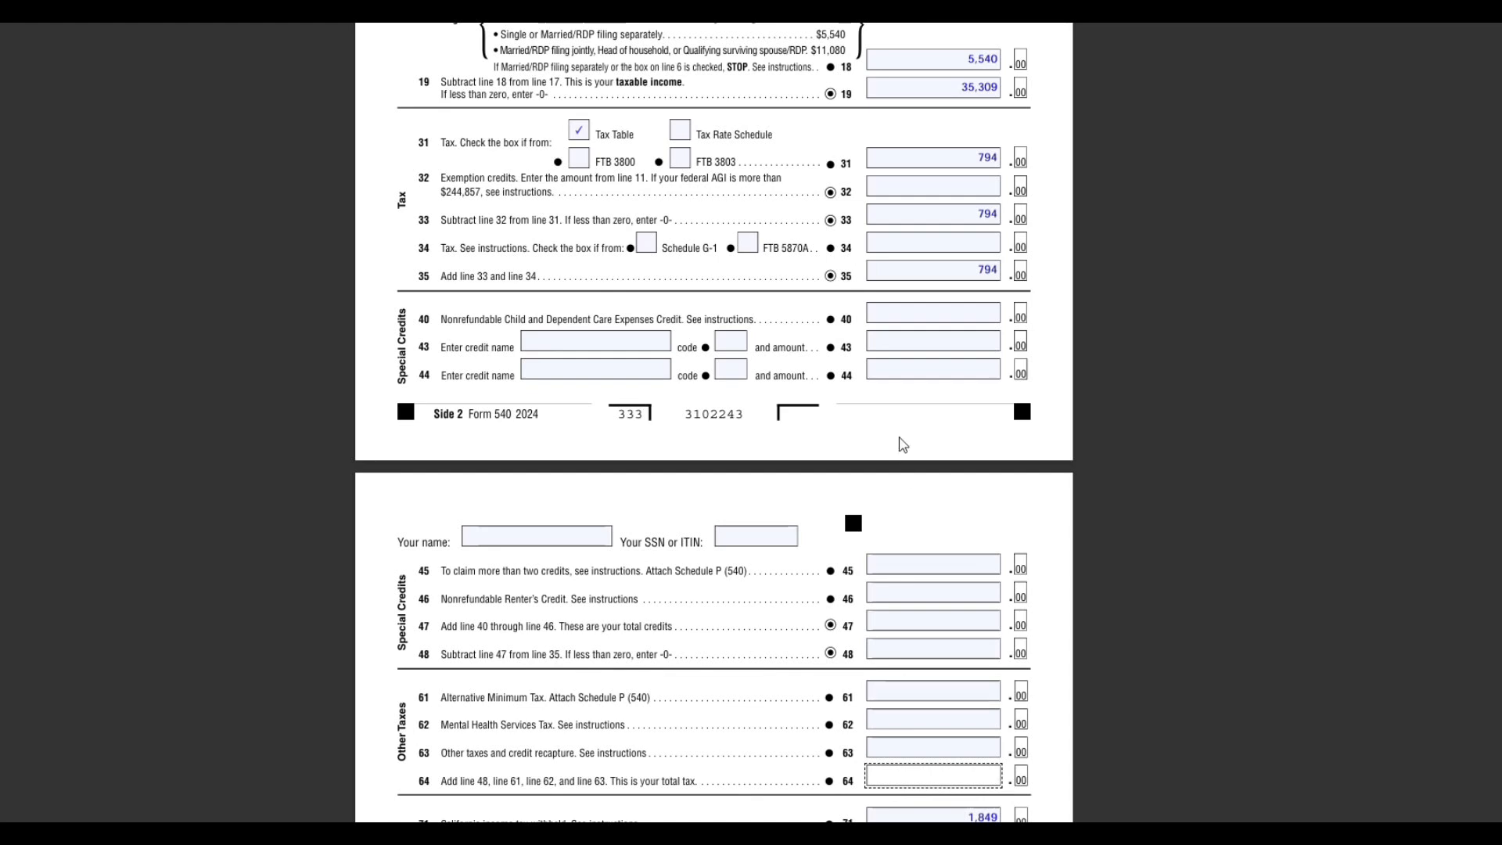
click(992, 270)
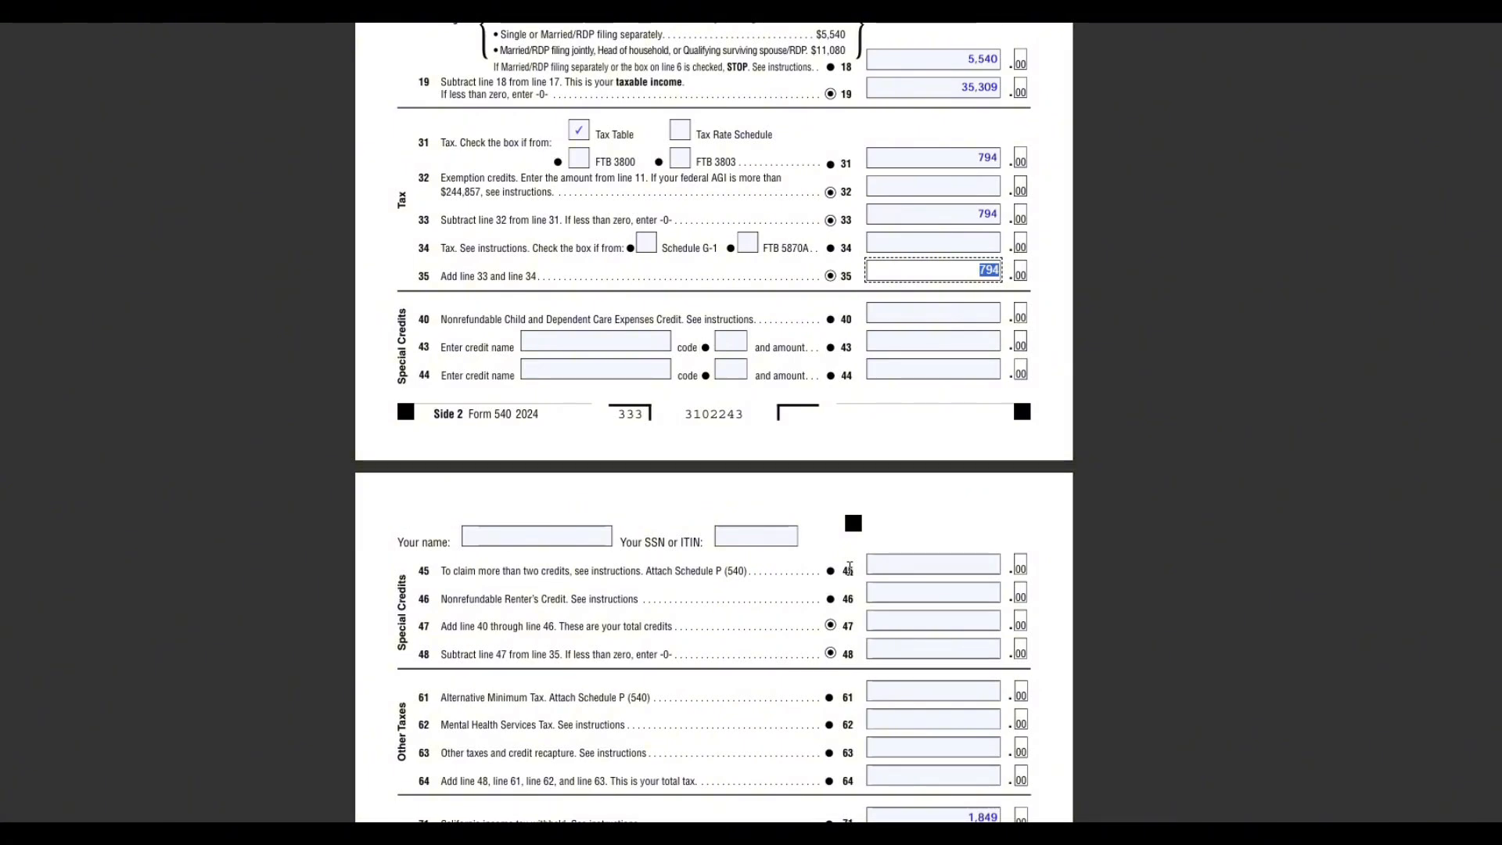
scroll(849, 568, down, 3)
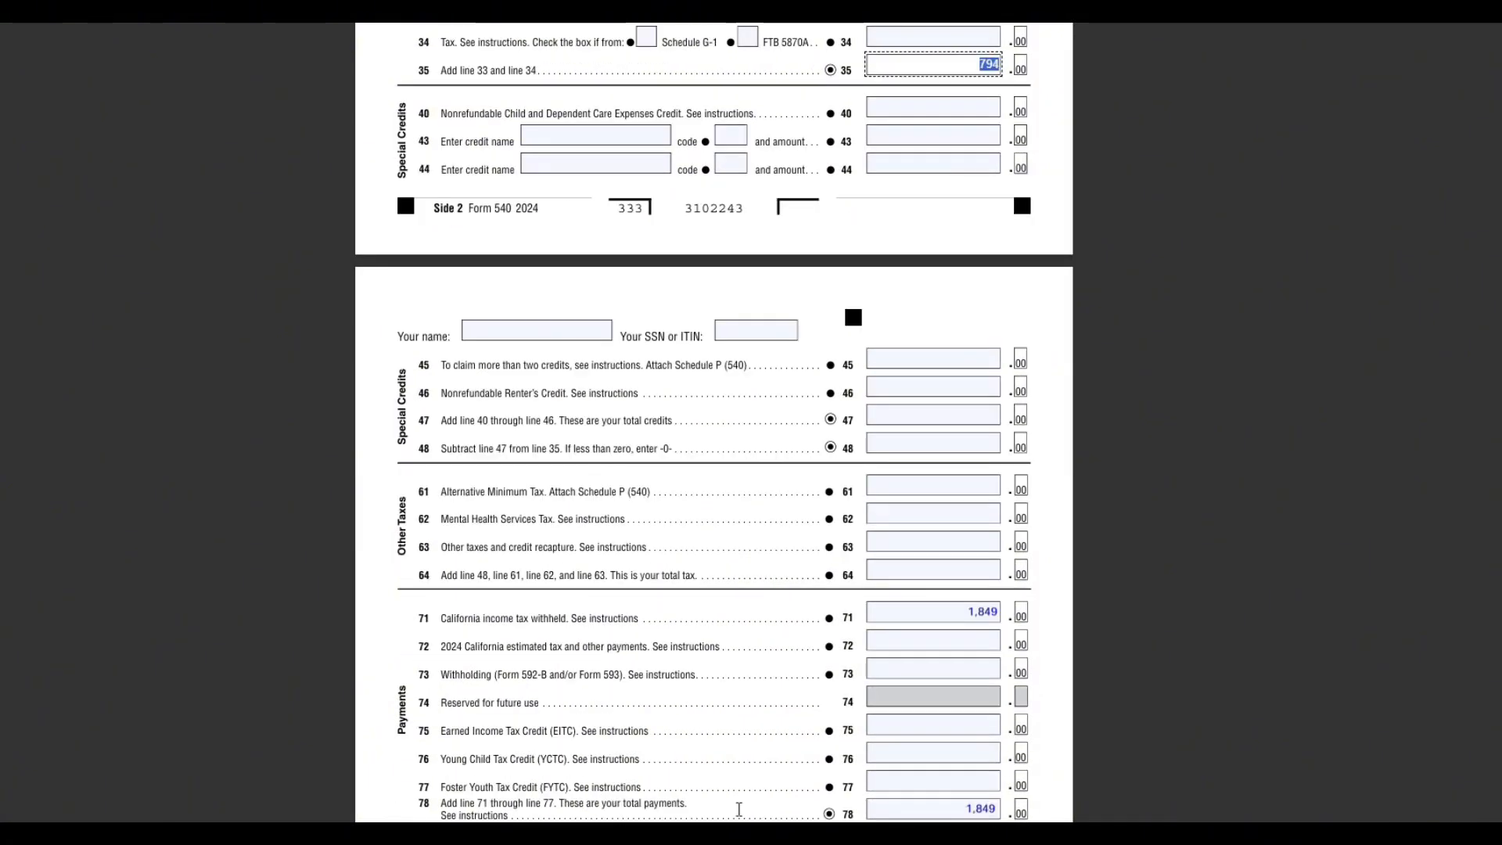
click(936, 574)
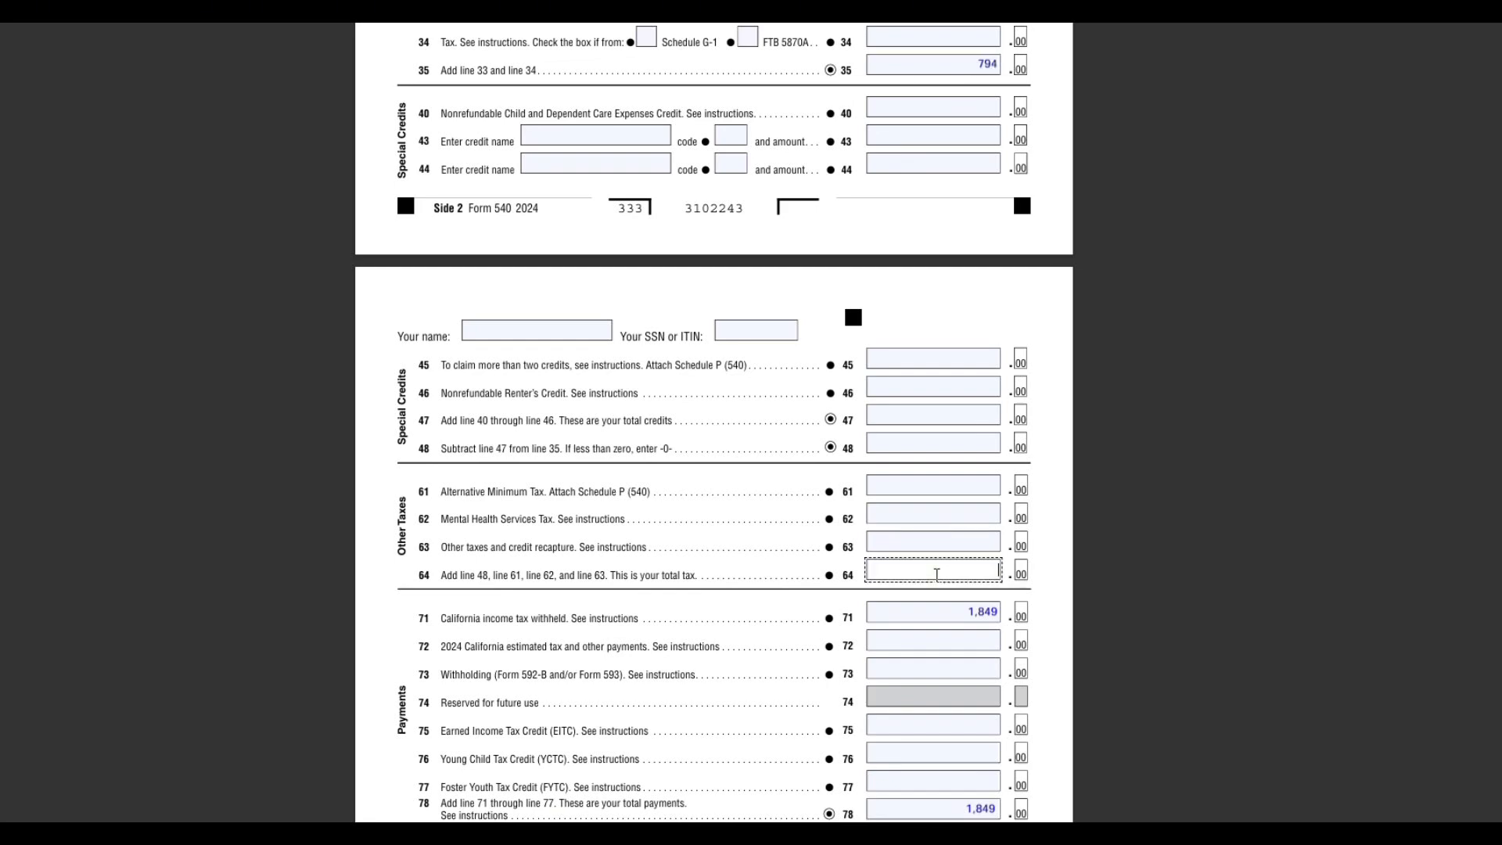
text(794)
click(1079, 623)
Examine the Payments section, covering California tax withheld, estimated payments, the Earned Income Tax Credit and total payments on line 78
scroll(1066, 586, down, 6)
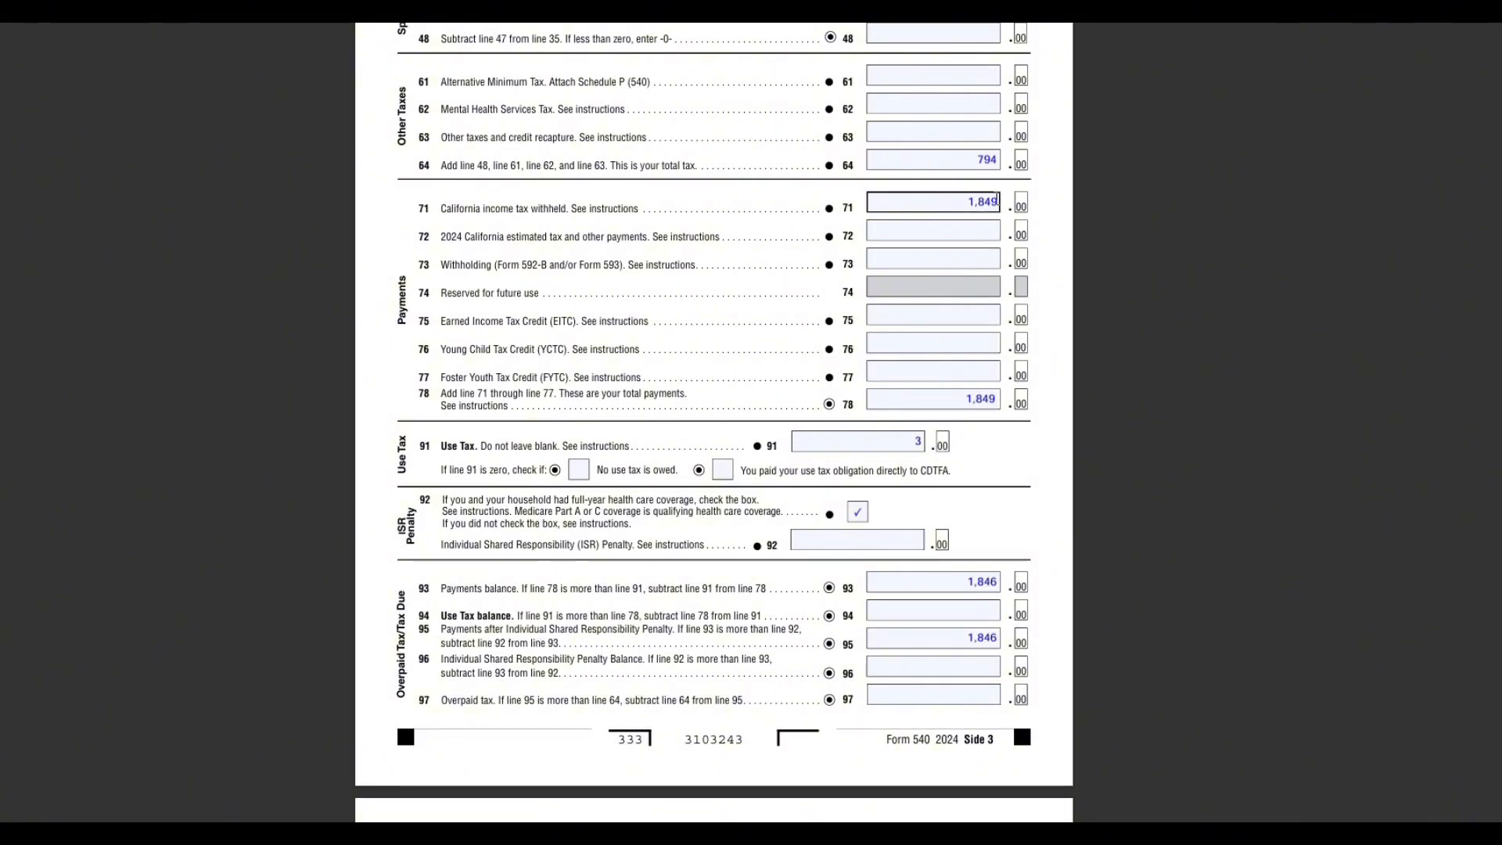
drag(953, 202, 994, 200)
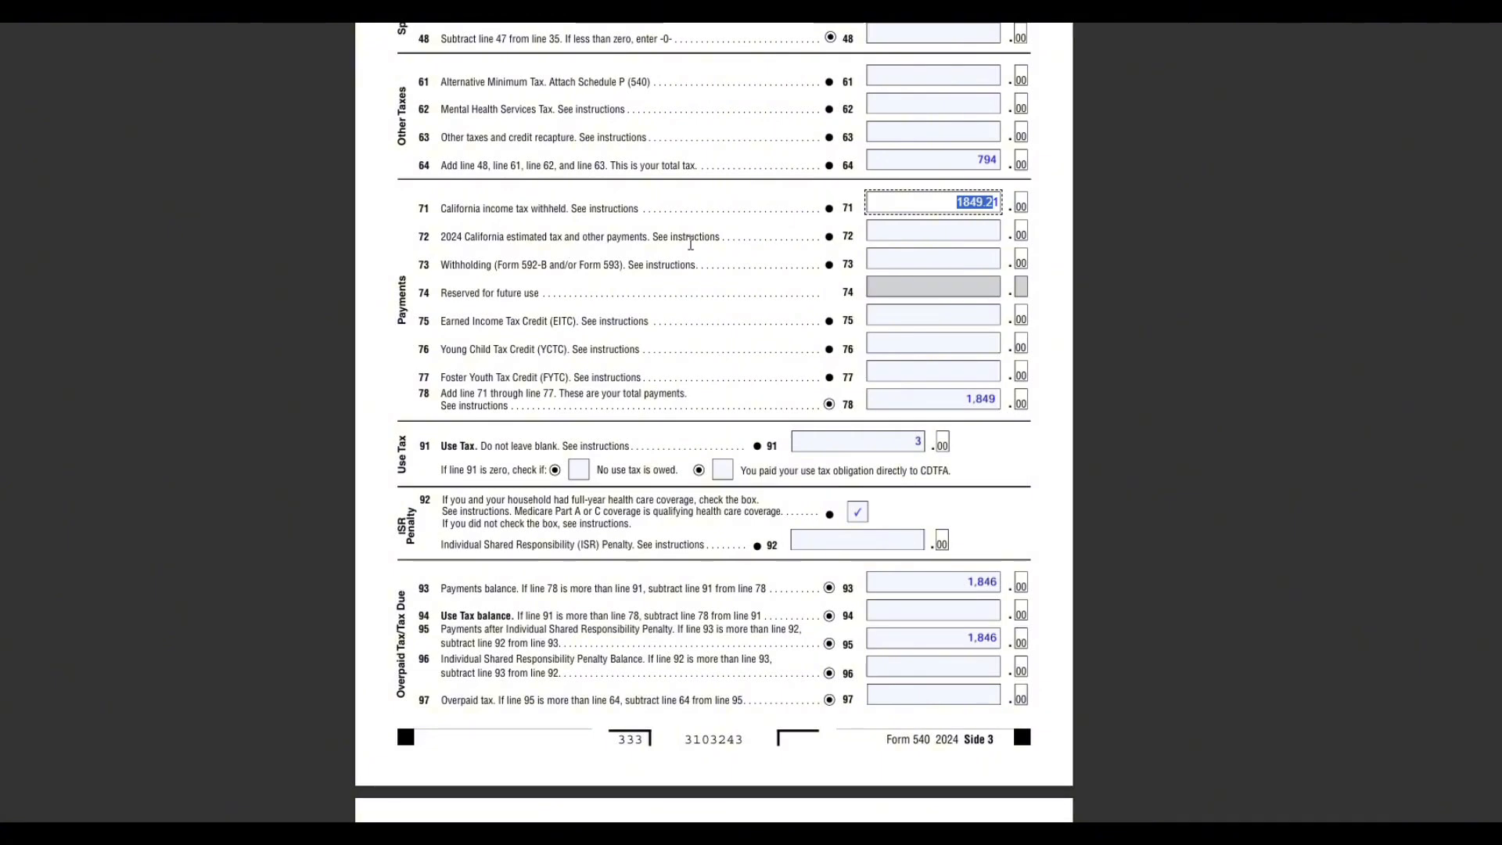
drag(710, 234, 663, 235)
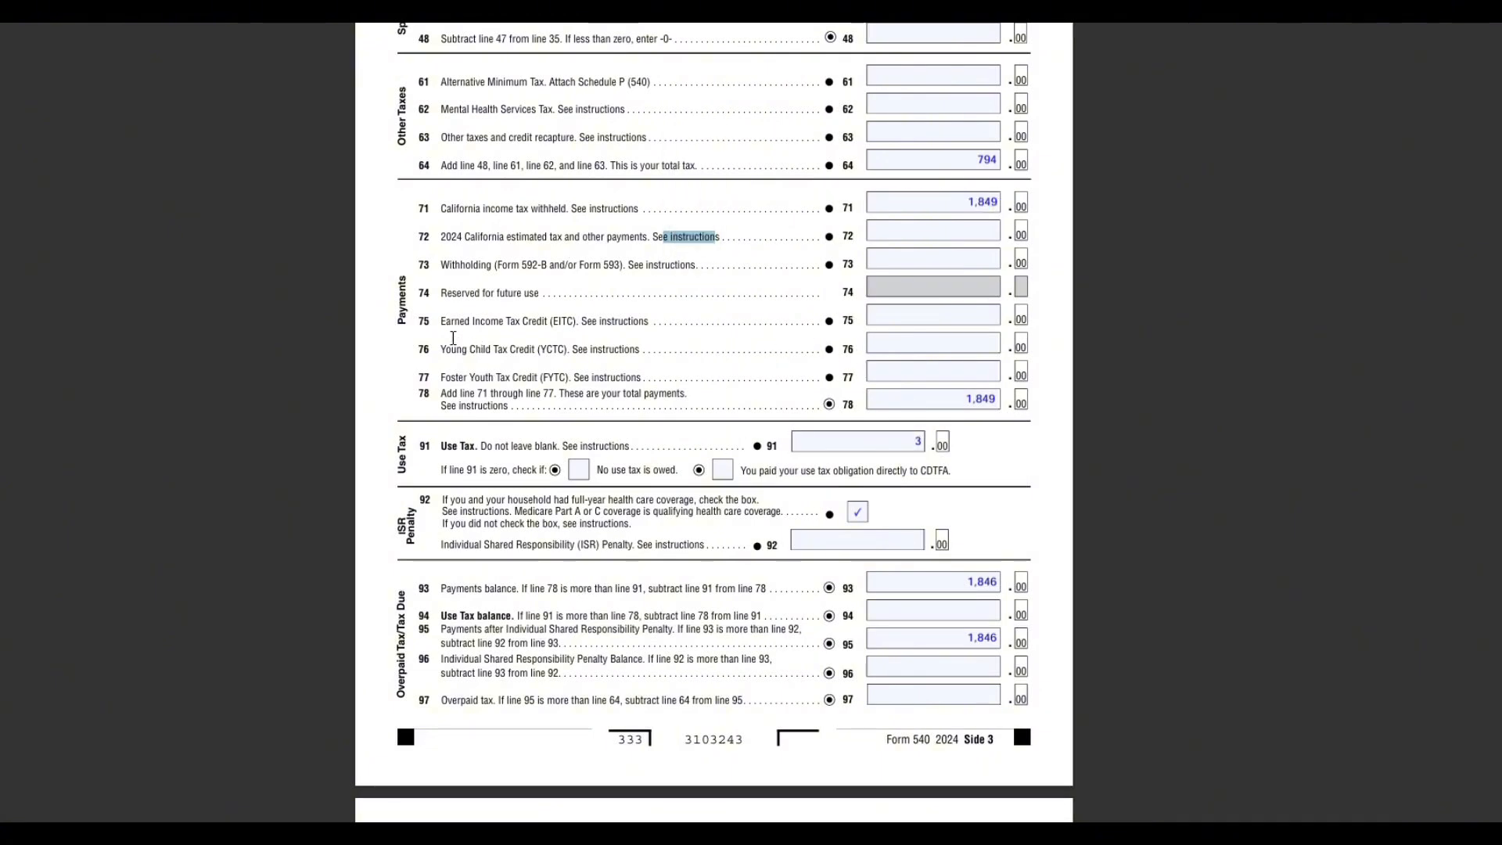
drag(441, 320, 572, 331)
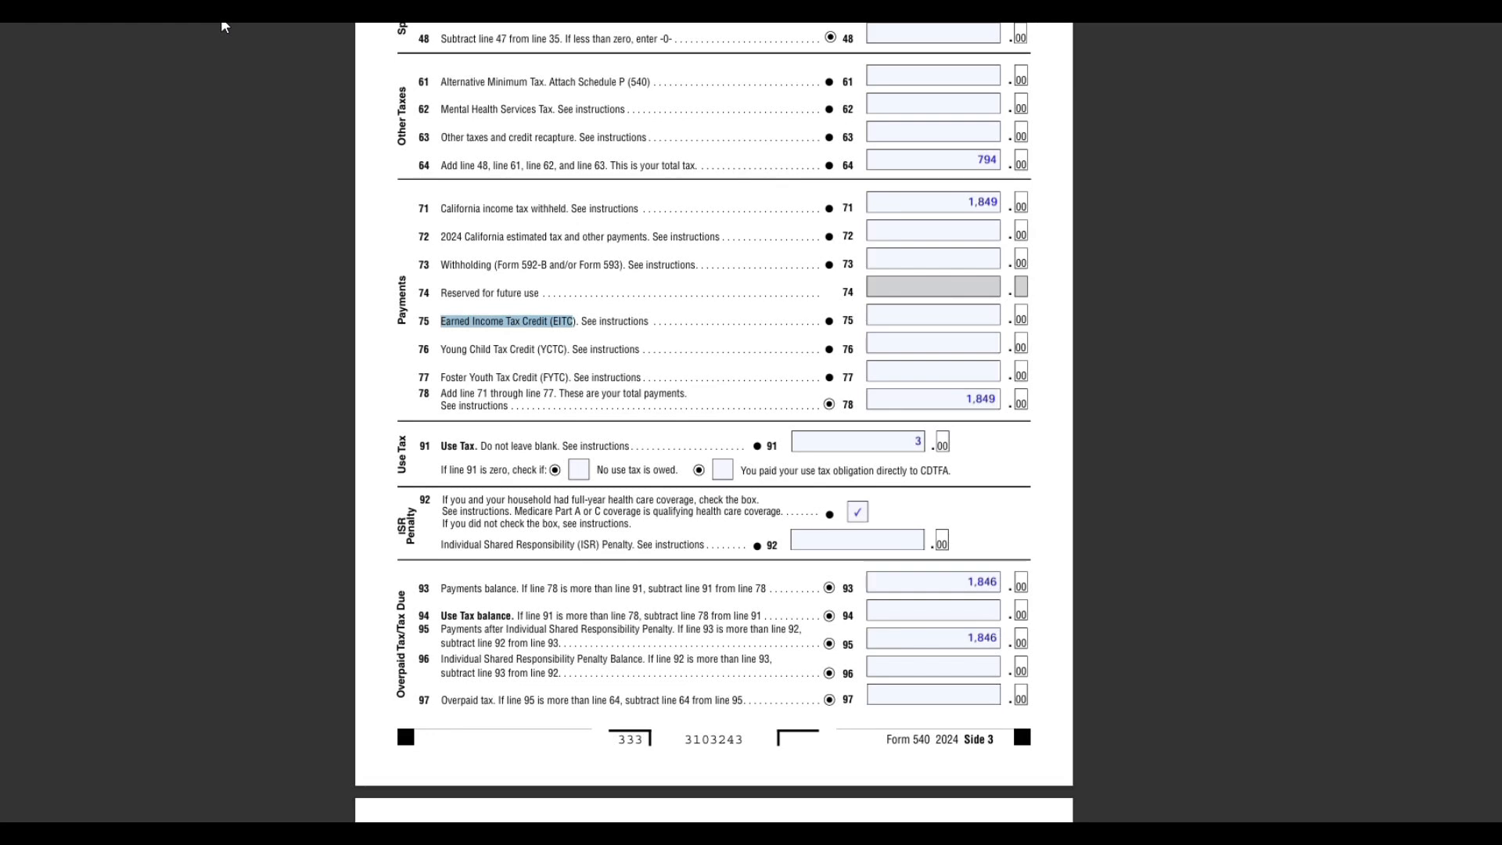
drag(441, 393, 685, 410)
right_click(685, 411)
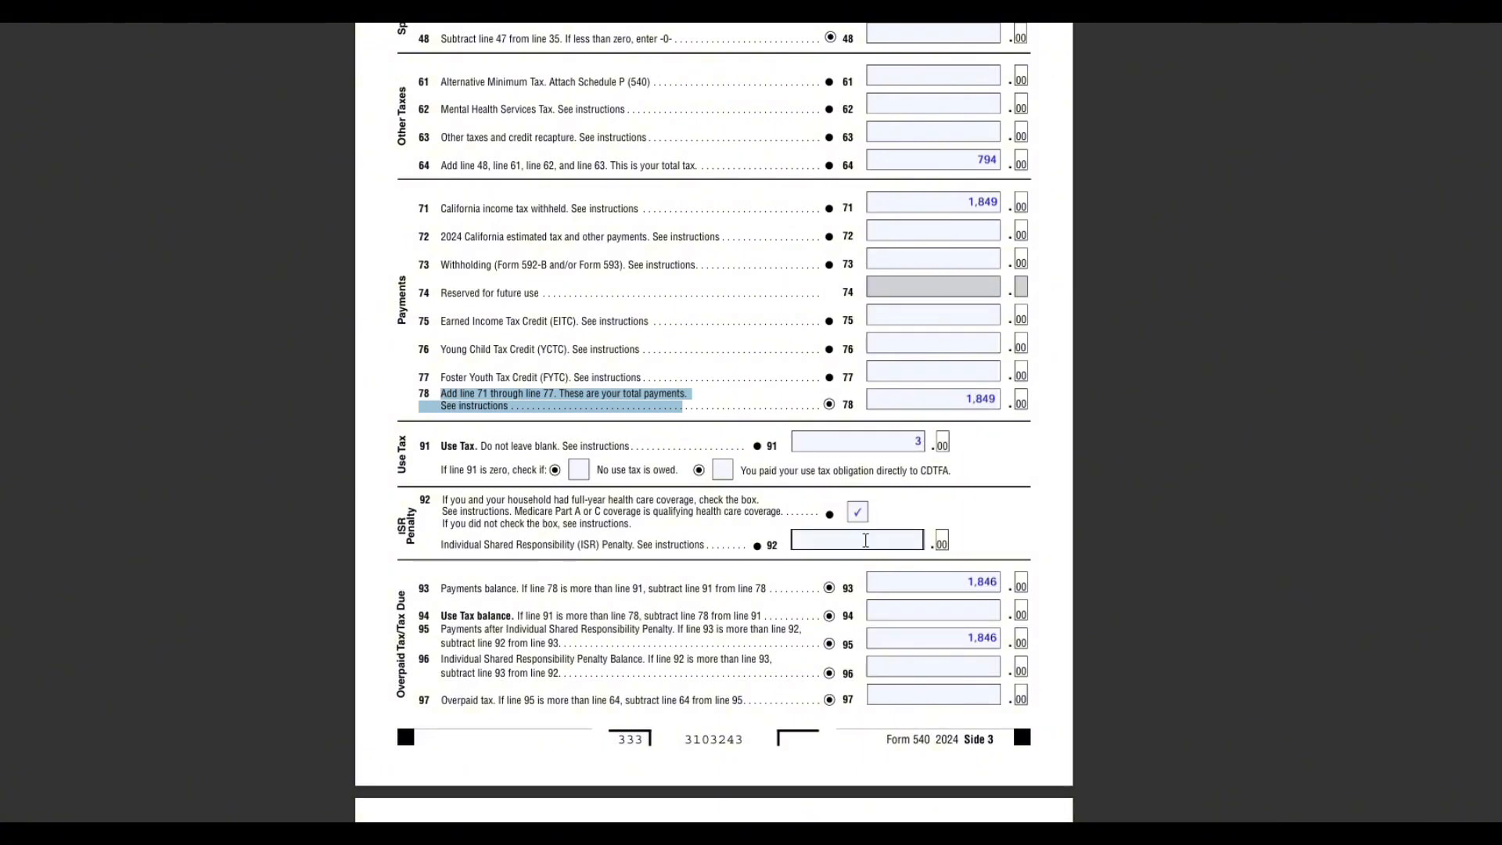
Locate the Line 91 Use Tax section in the online Form 540 instructions
scroll(864, 541, down, 3)
drag(439, 237, 466, 240)
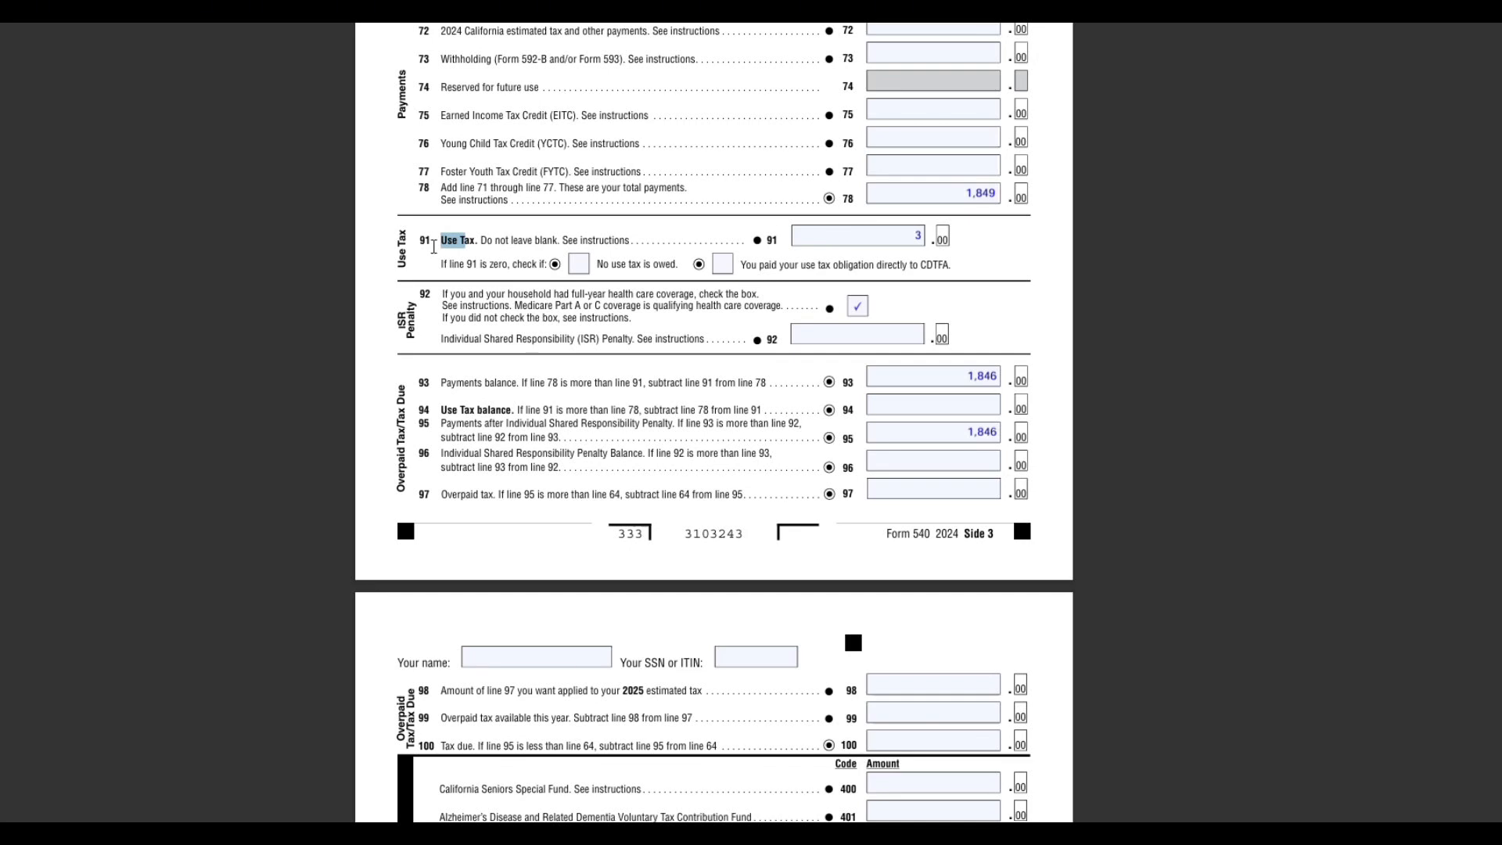
click(235, 11)
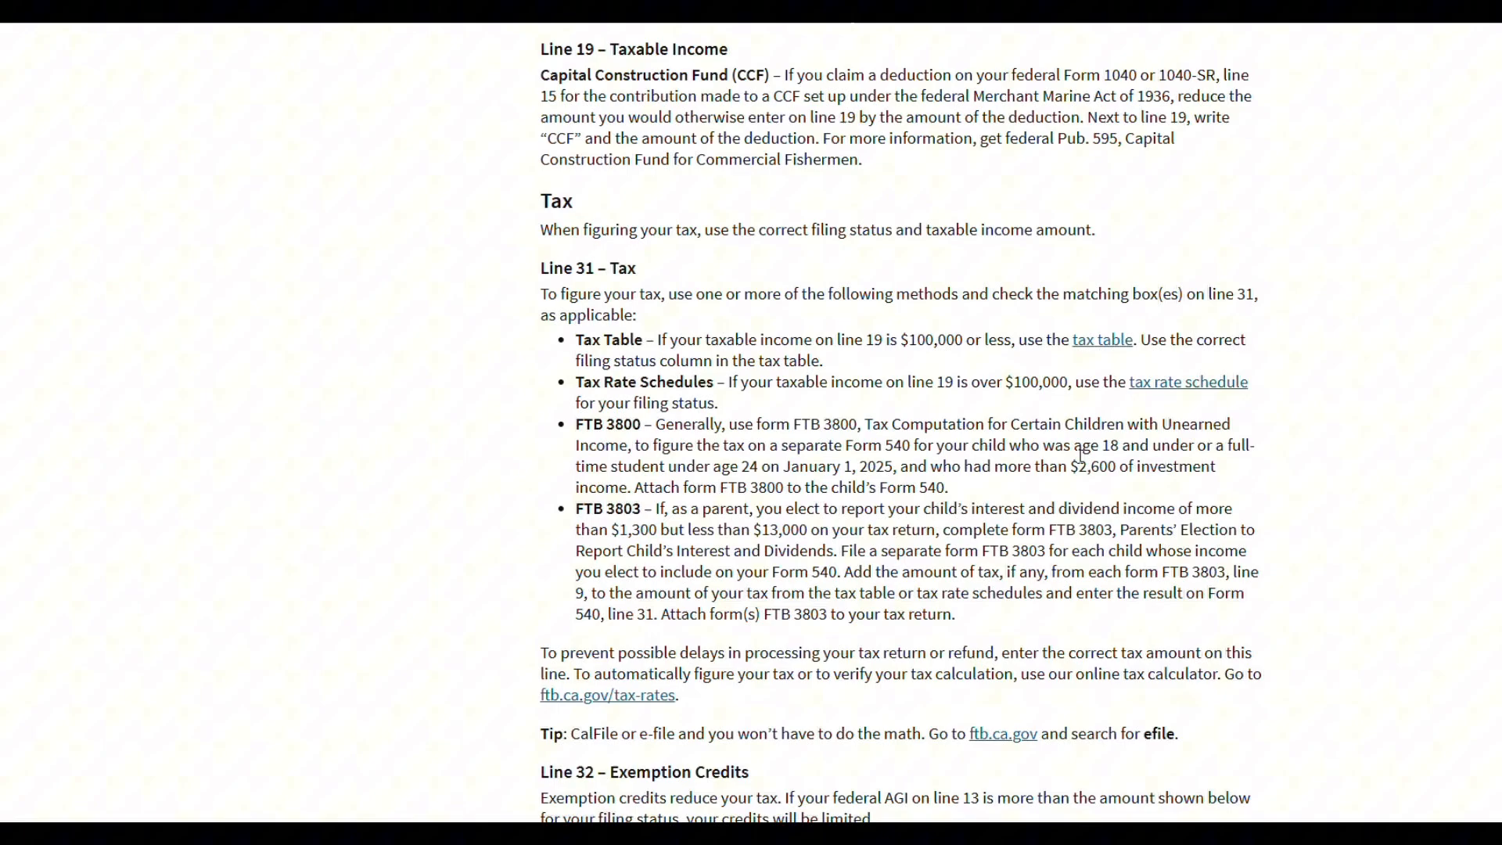
scroll(1082, 439, down, 15)
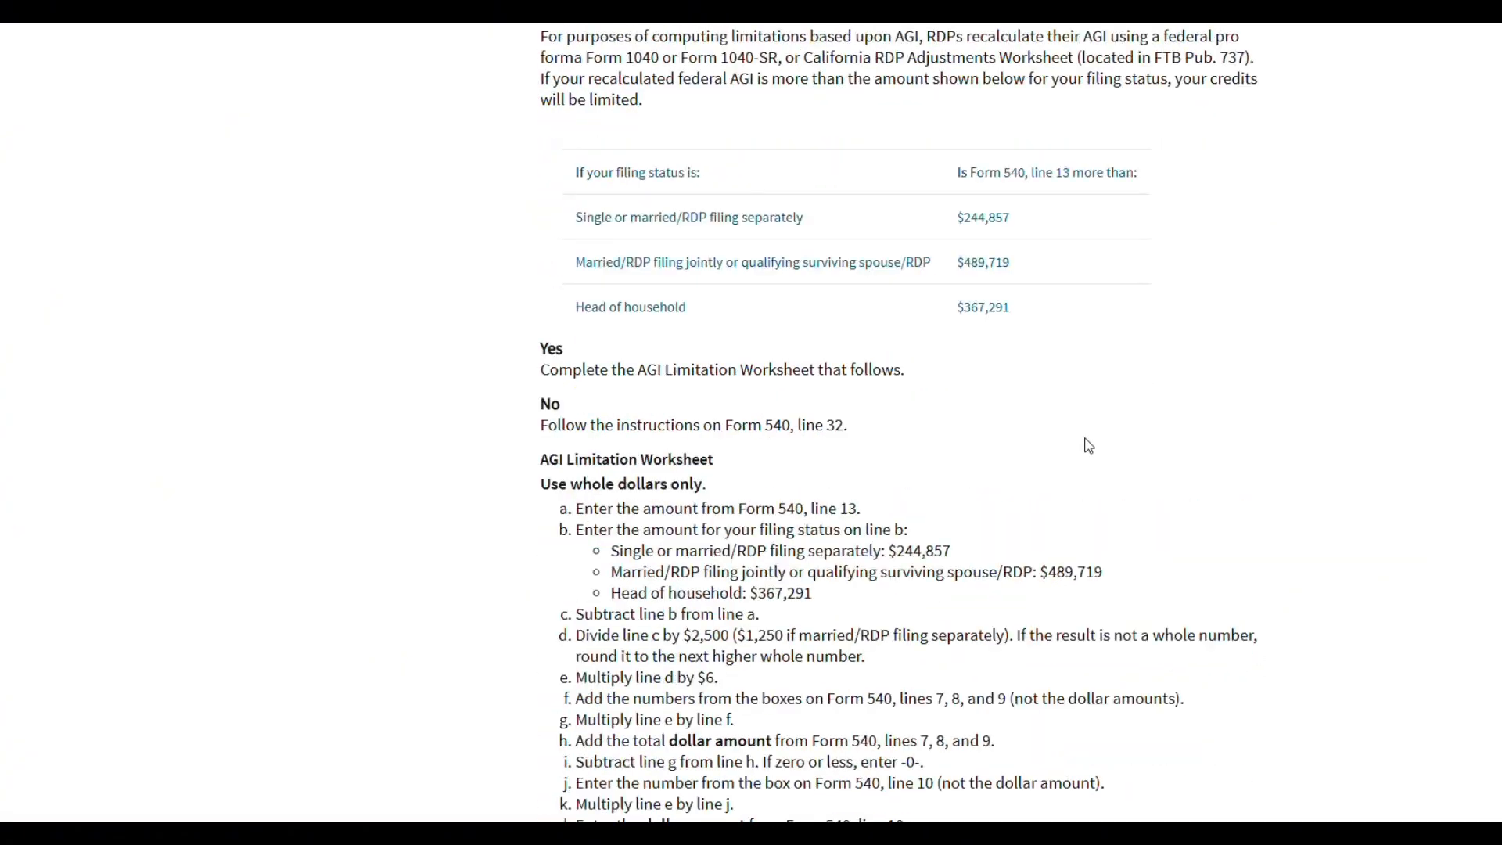
scroll(1079, 444, down, 15)
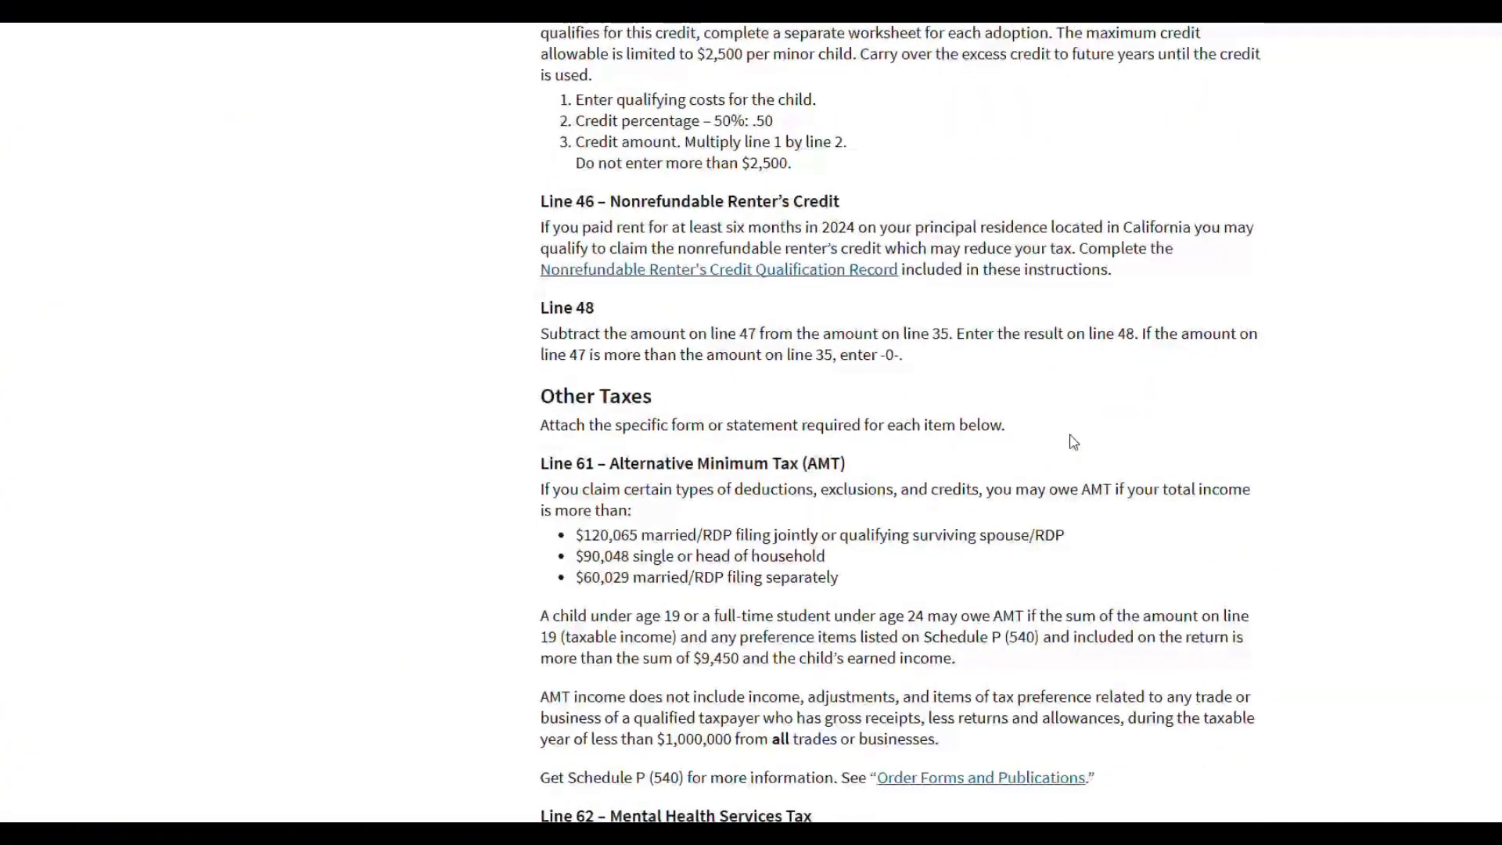
scroll(1072, 435, down, 10)
scroll(1058, 422, down, 20)
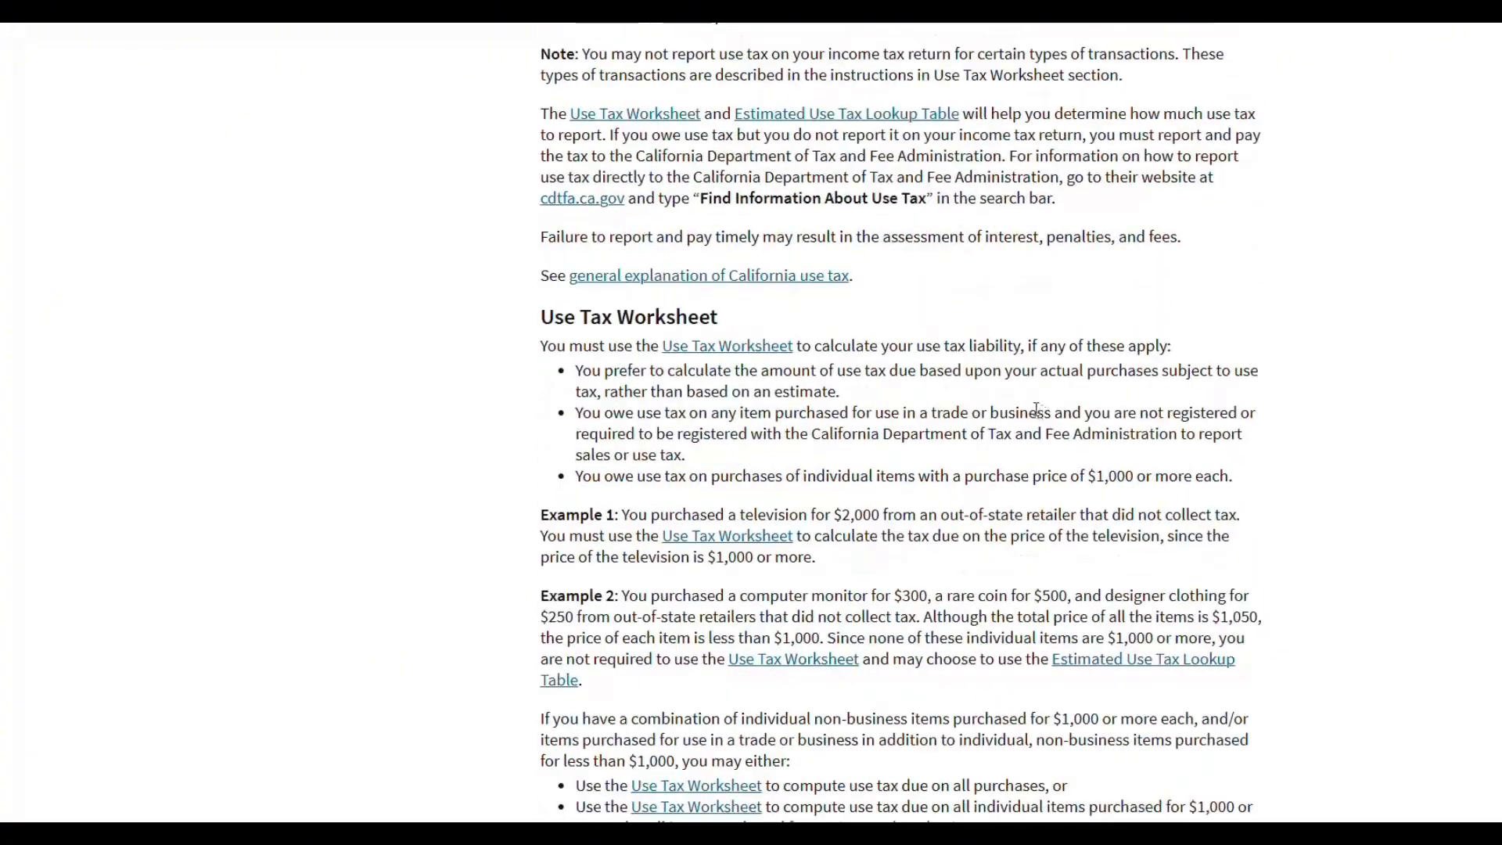
scroll(1000, 392, down, 20)
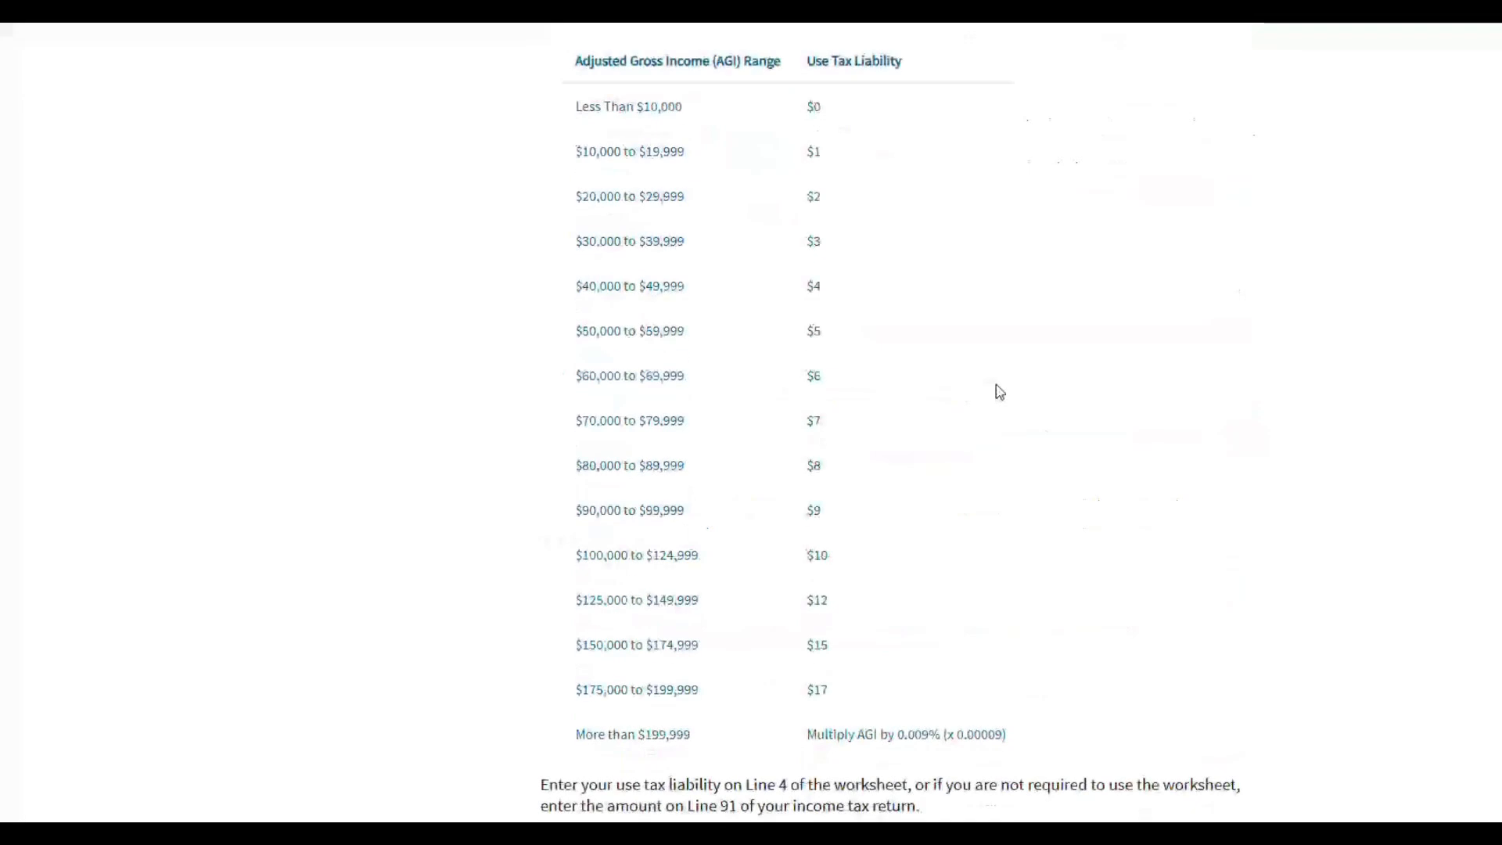
scroll(1000, 392, up, 20)
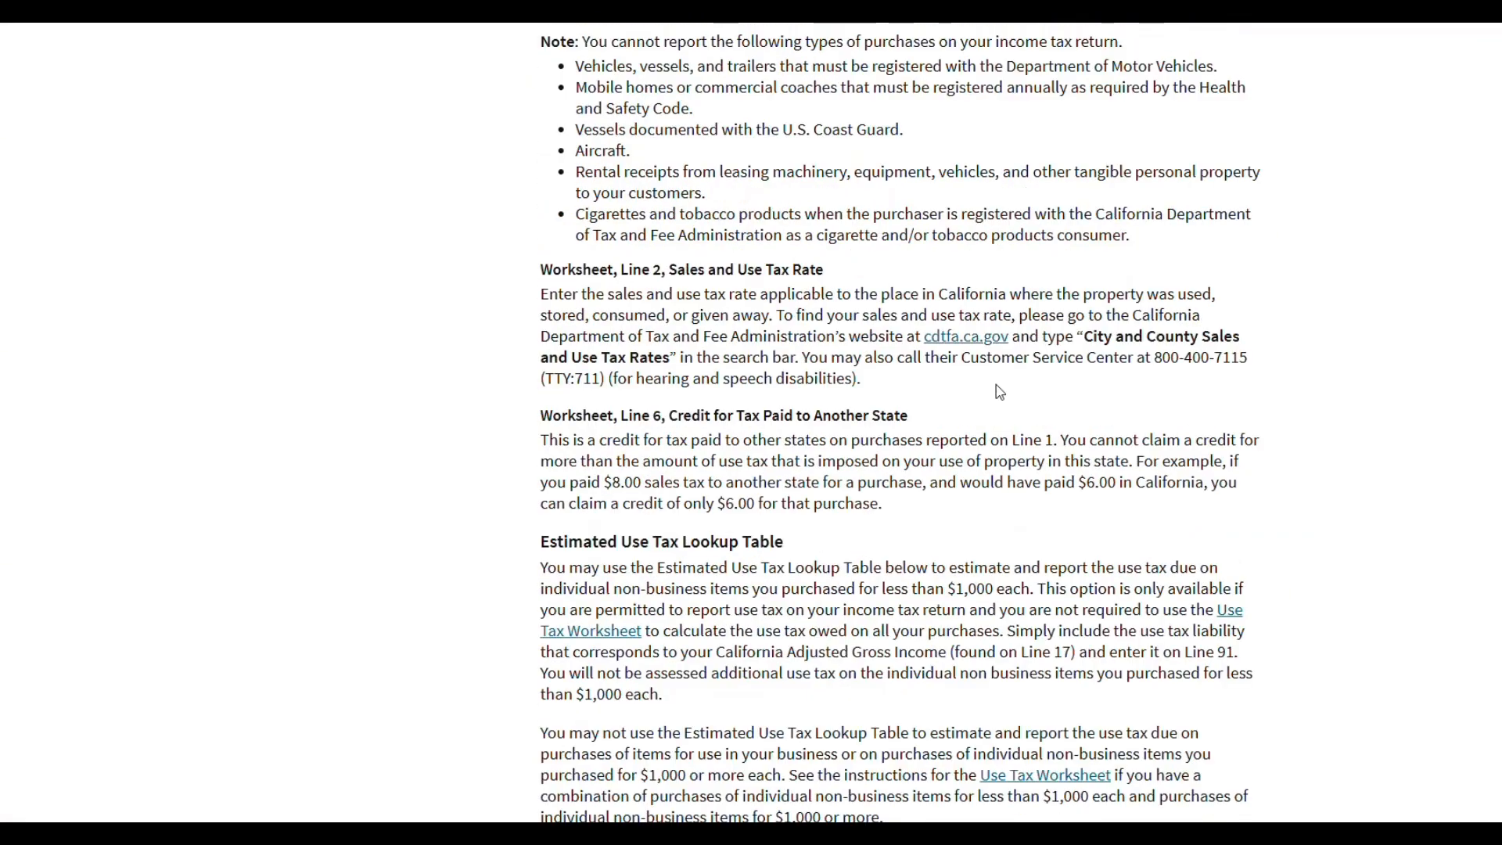
scroll(999, 393, up, 15)
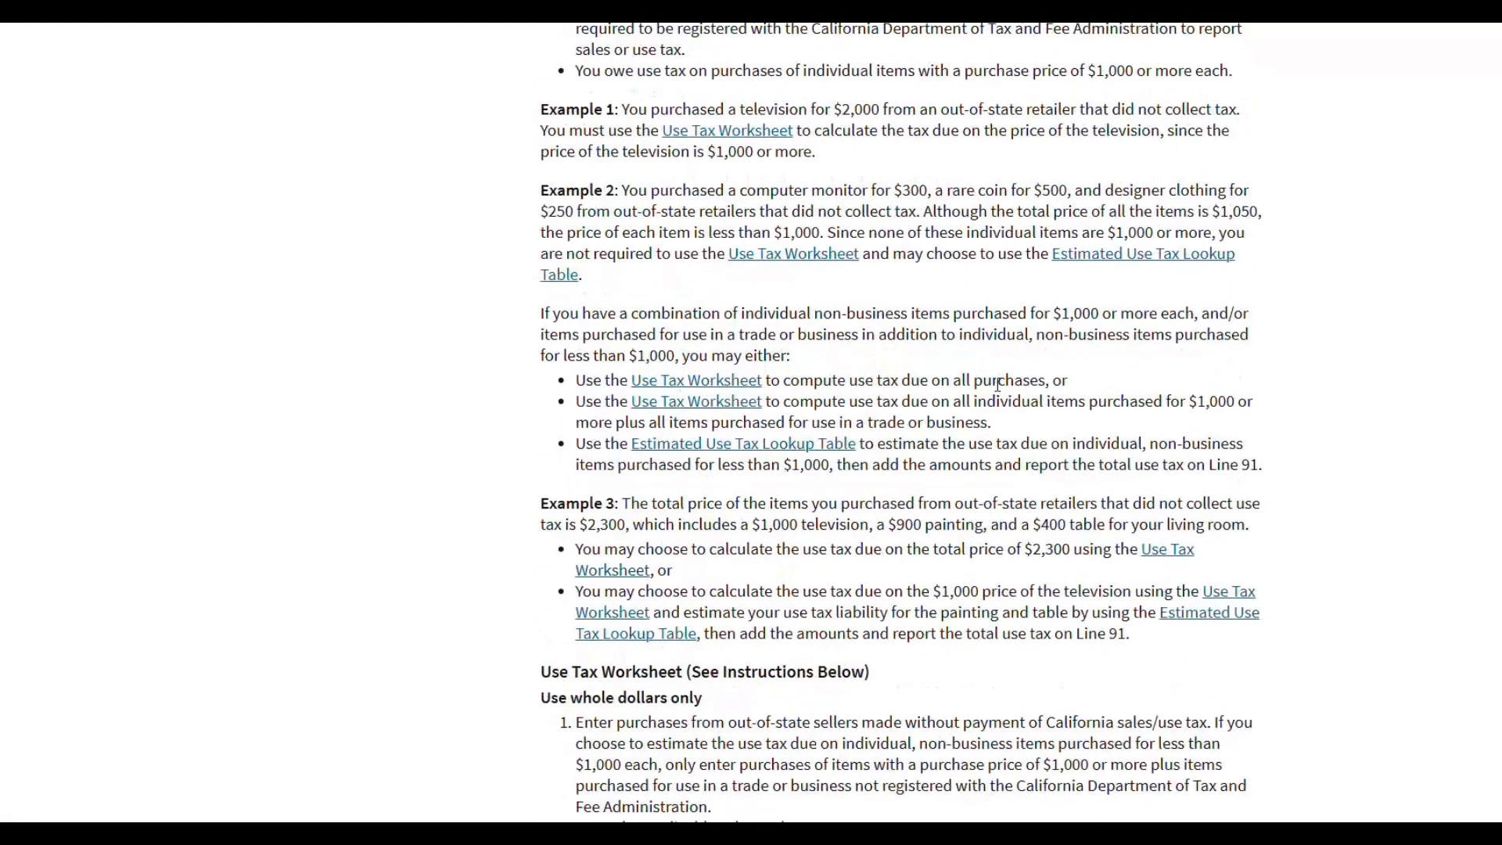
scroll(998, 383, up, 10)
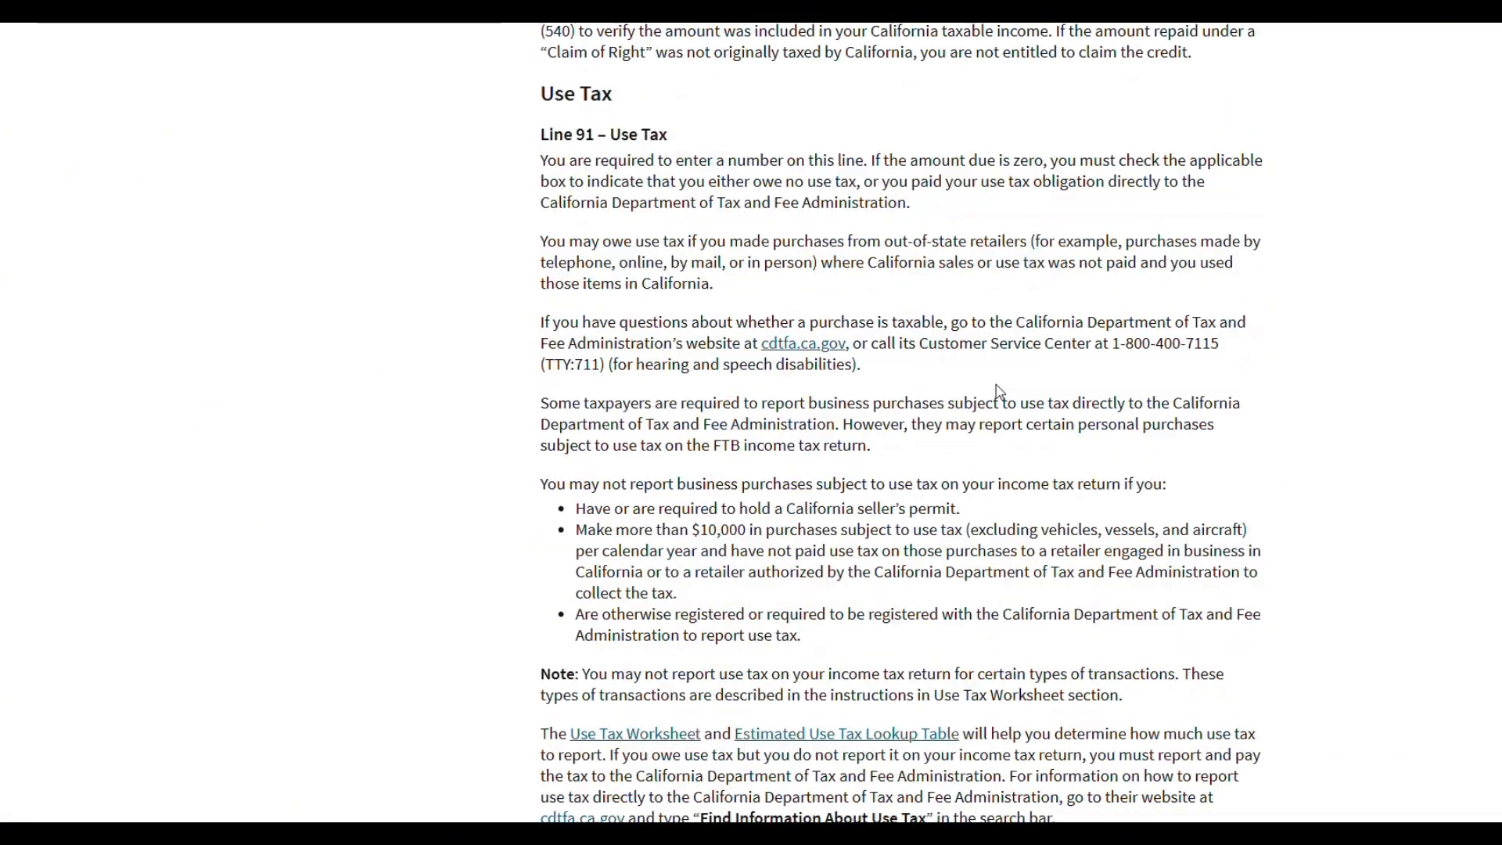
Read the Line 91 use tax rules, the Use Tax Worksheet and the Estimated Use Tax Lookup Table's column headings
drag(539, 344, 712, 364)
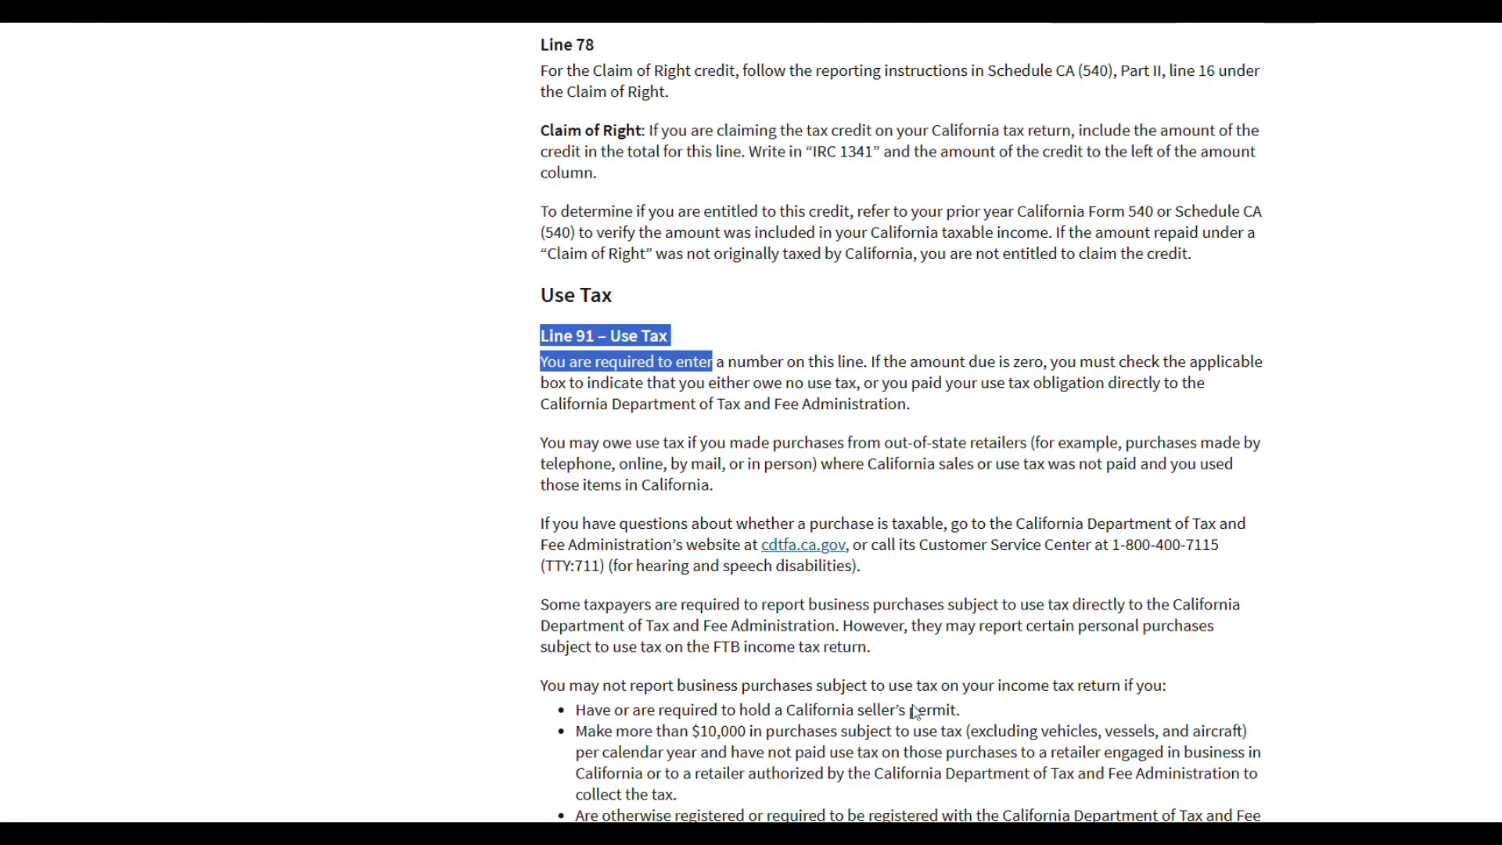
scroll(836, 618, down, 2)
scroll(835, 624, down, 3)
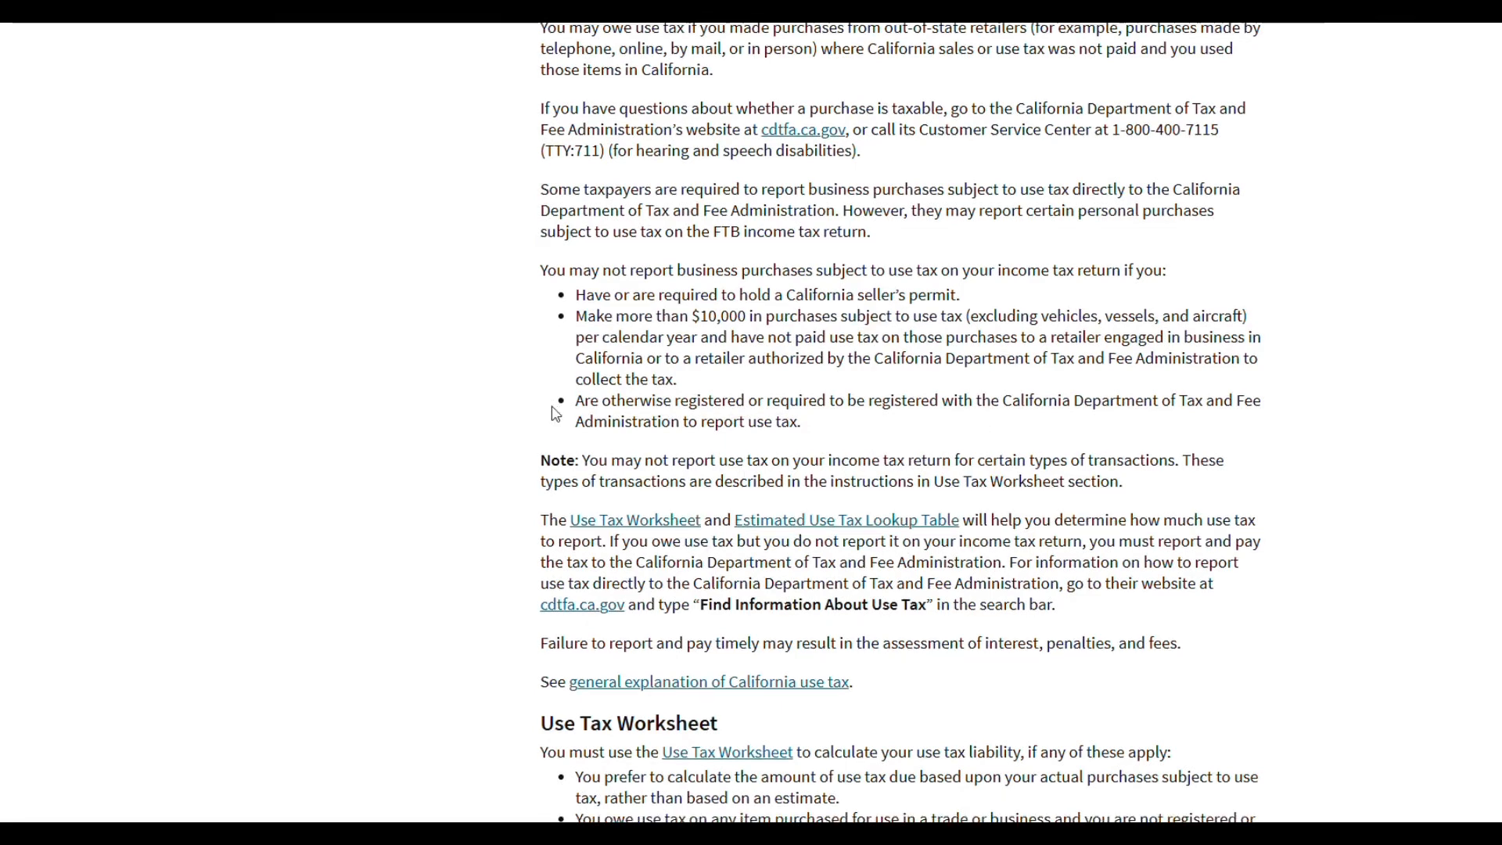
scroll(553, 411, down, 5)
scroll(637, 682, down, 5)
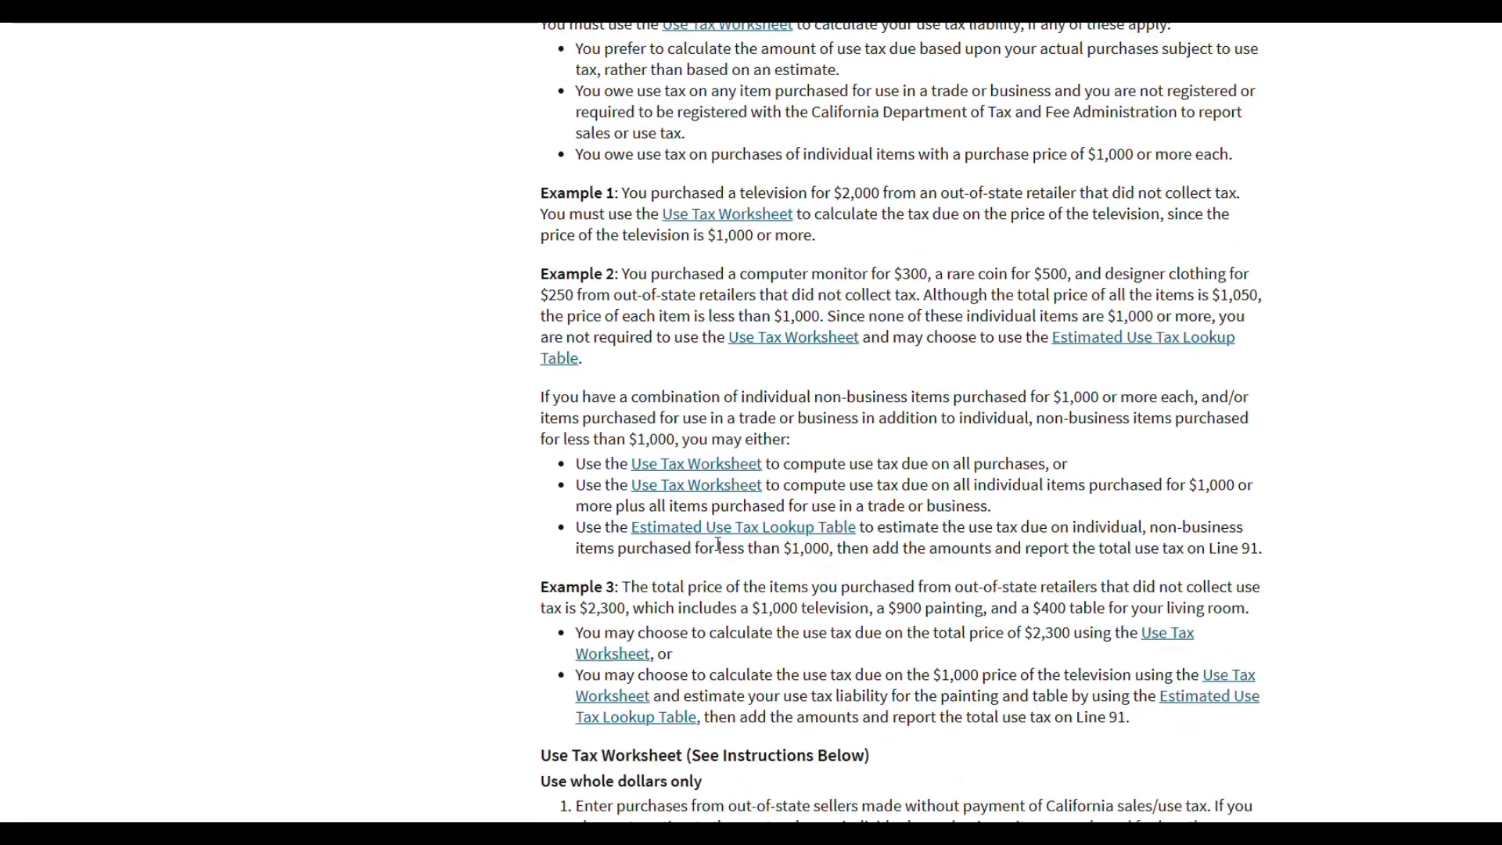
scroll(884, 487, down, 3)
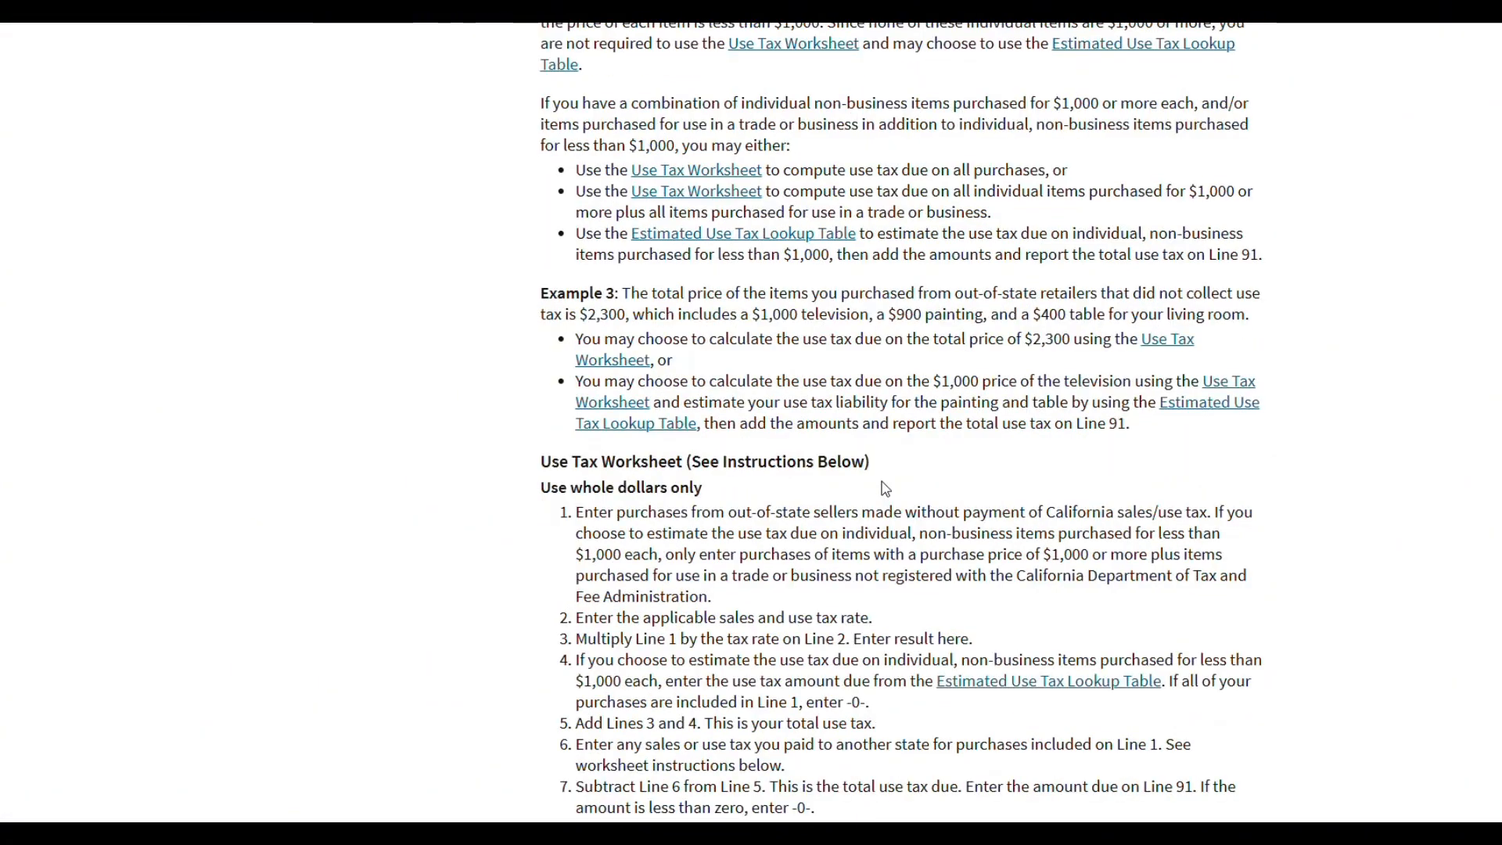
scroll(884, 488, down, 3)
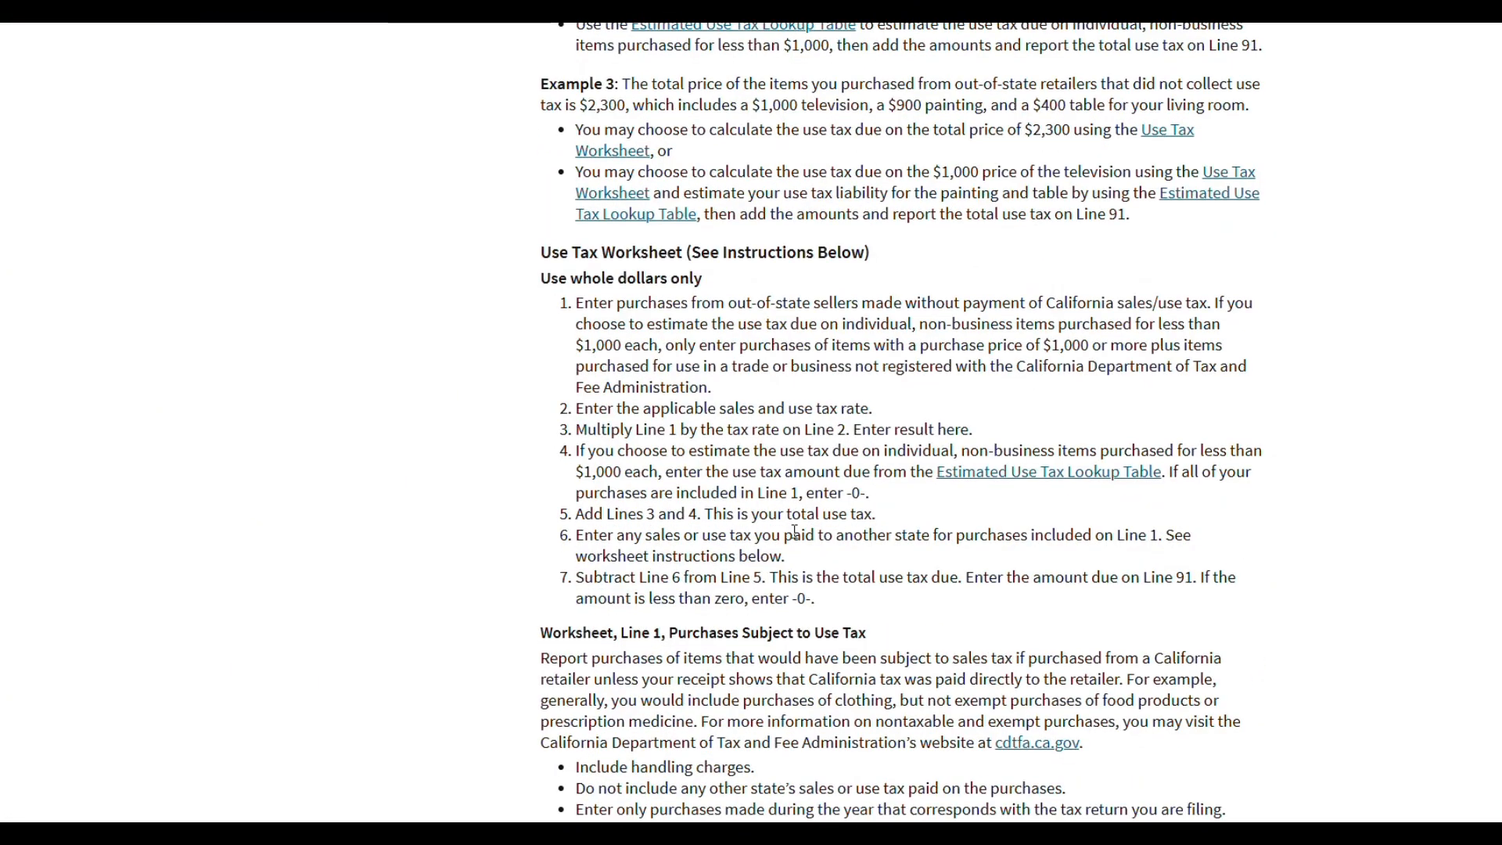
scroll(790, 531, down, 10)
scroll(789, 530, down, 8)
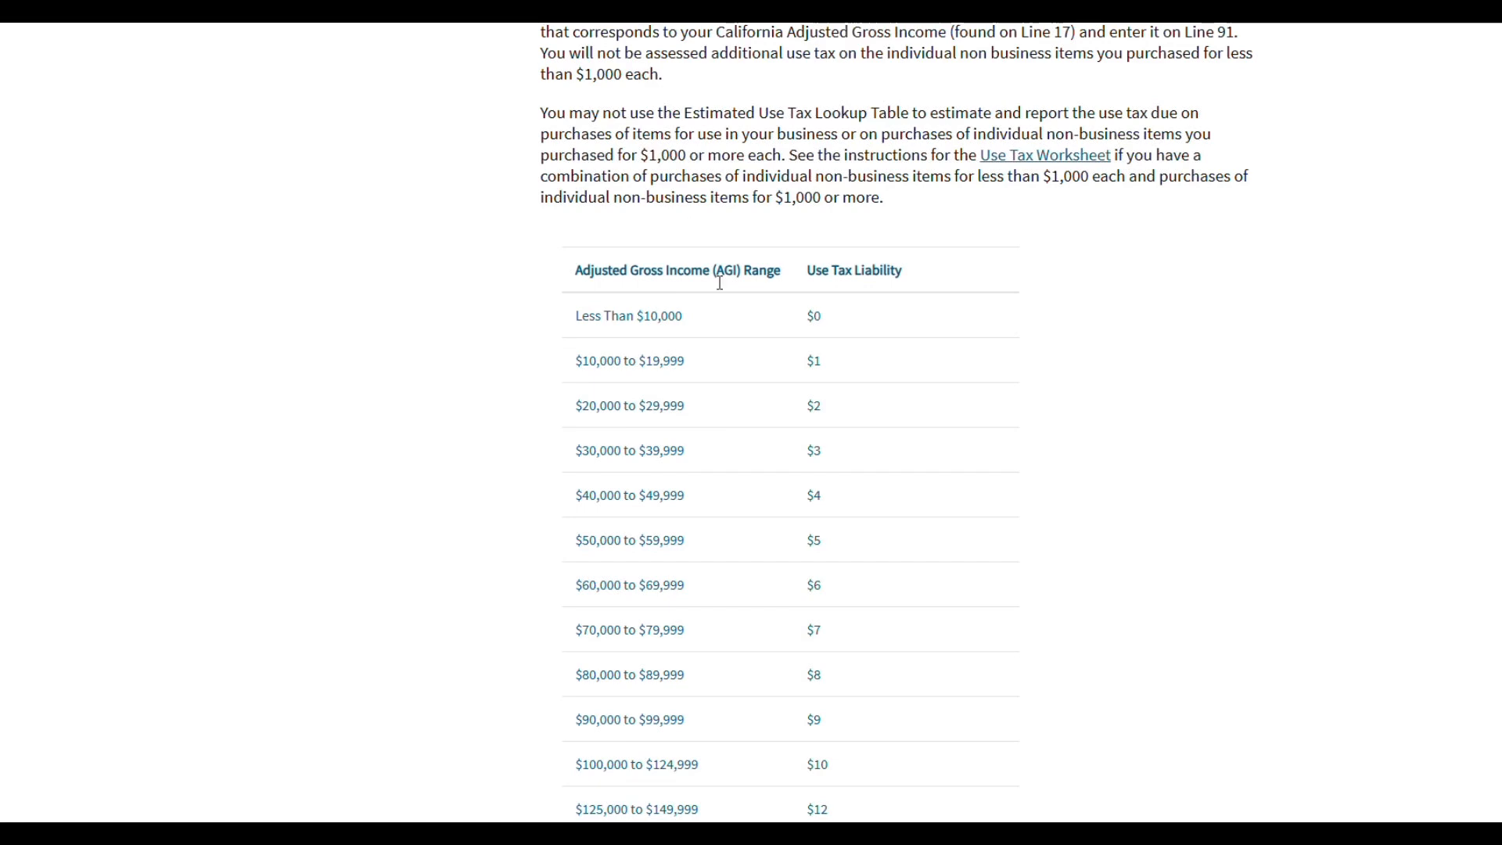
drag(592, 270, 907, 270)
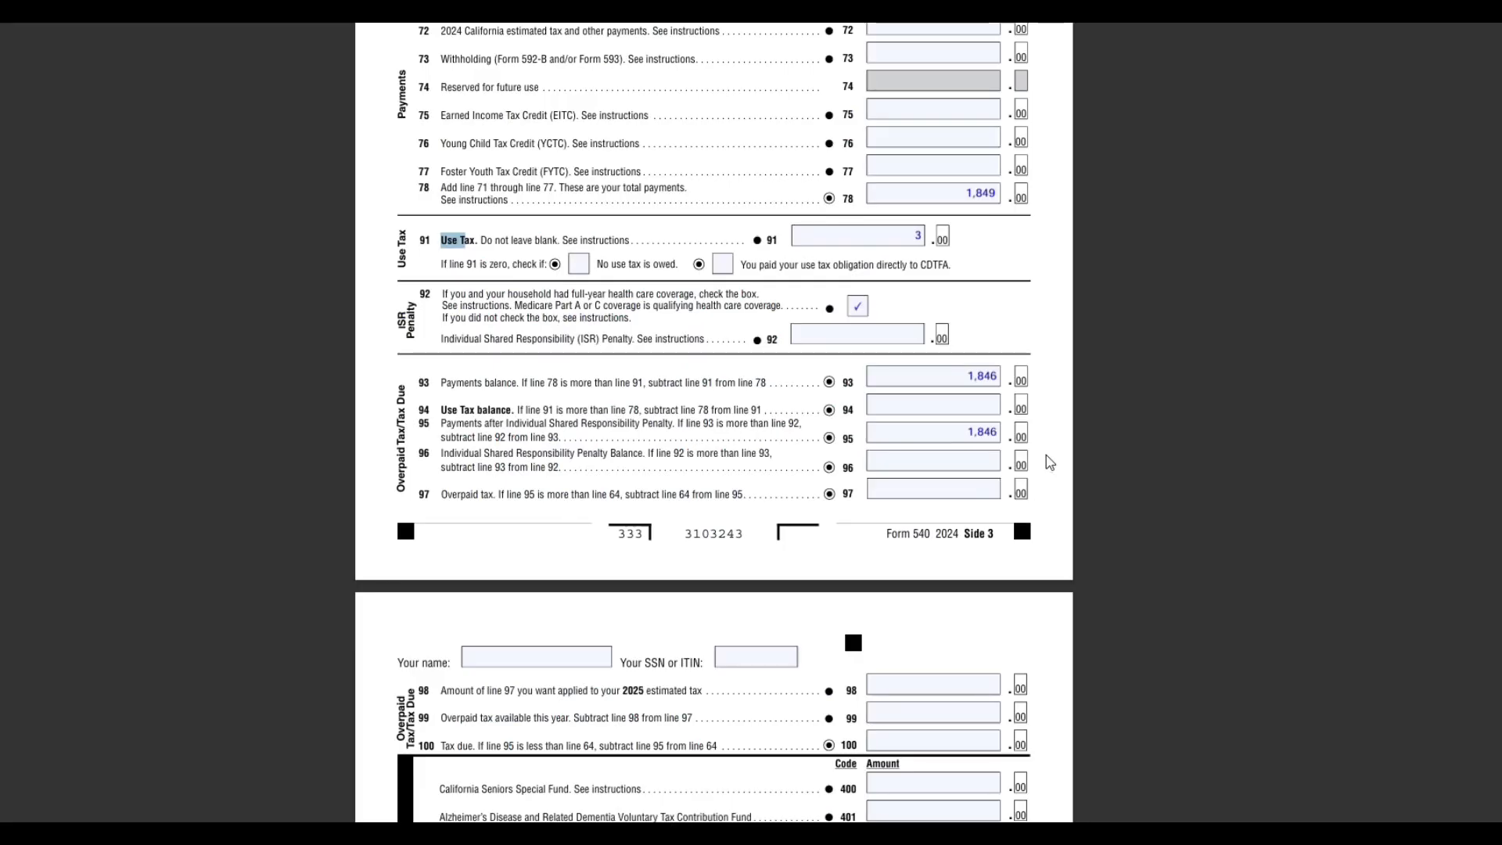
Return to Form 540 and check the California adjusted gross income on line 17
scroll(1051, 460, up, 10)
scroll(1045, 474, up, 3)
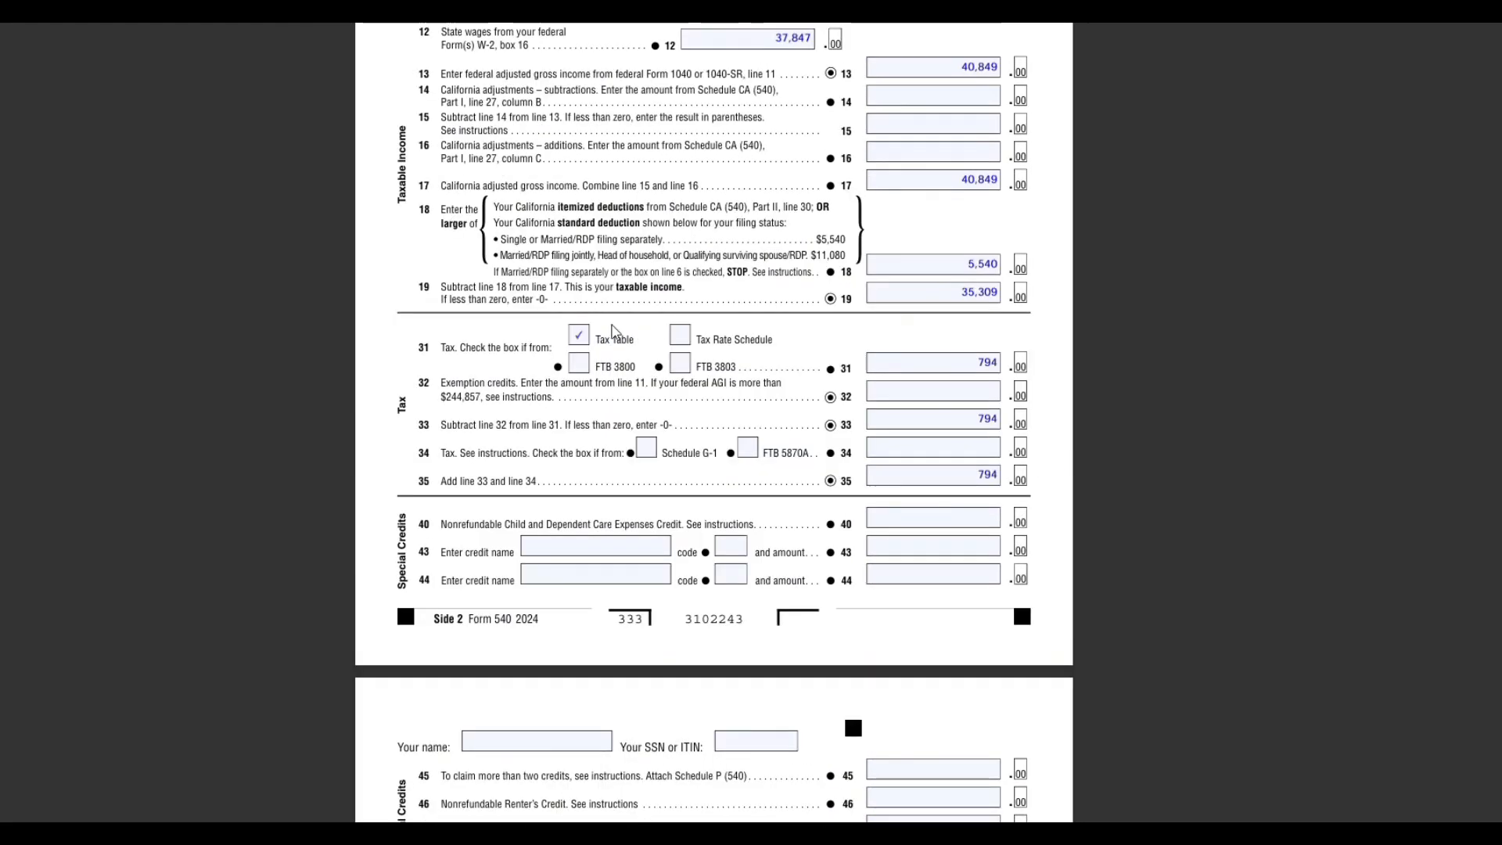
double_click(423, 288)
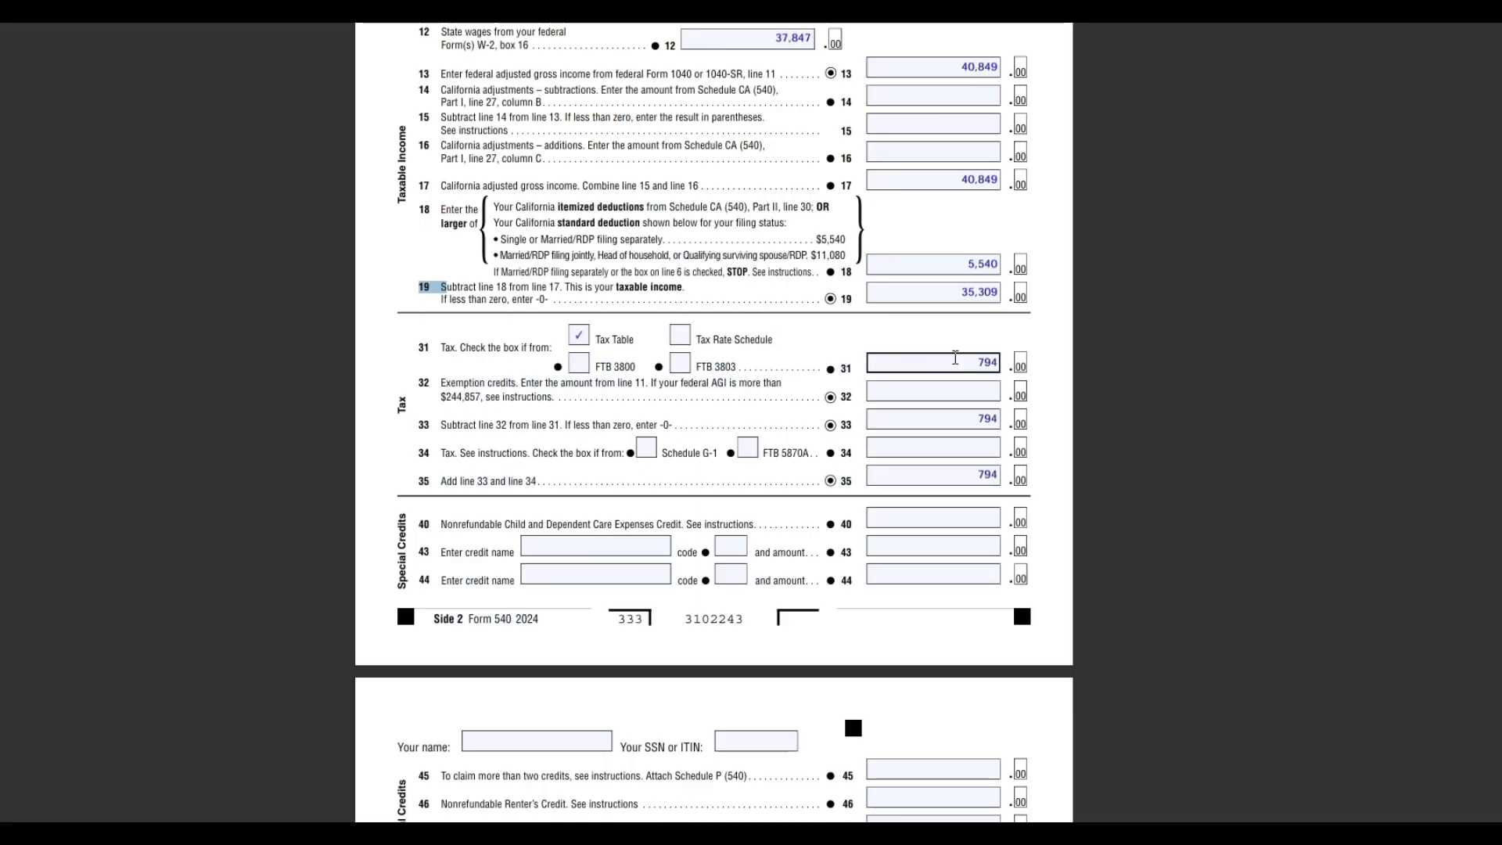
click(937, 181)
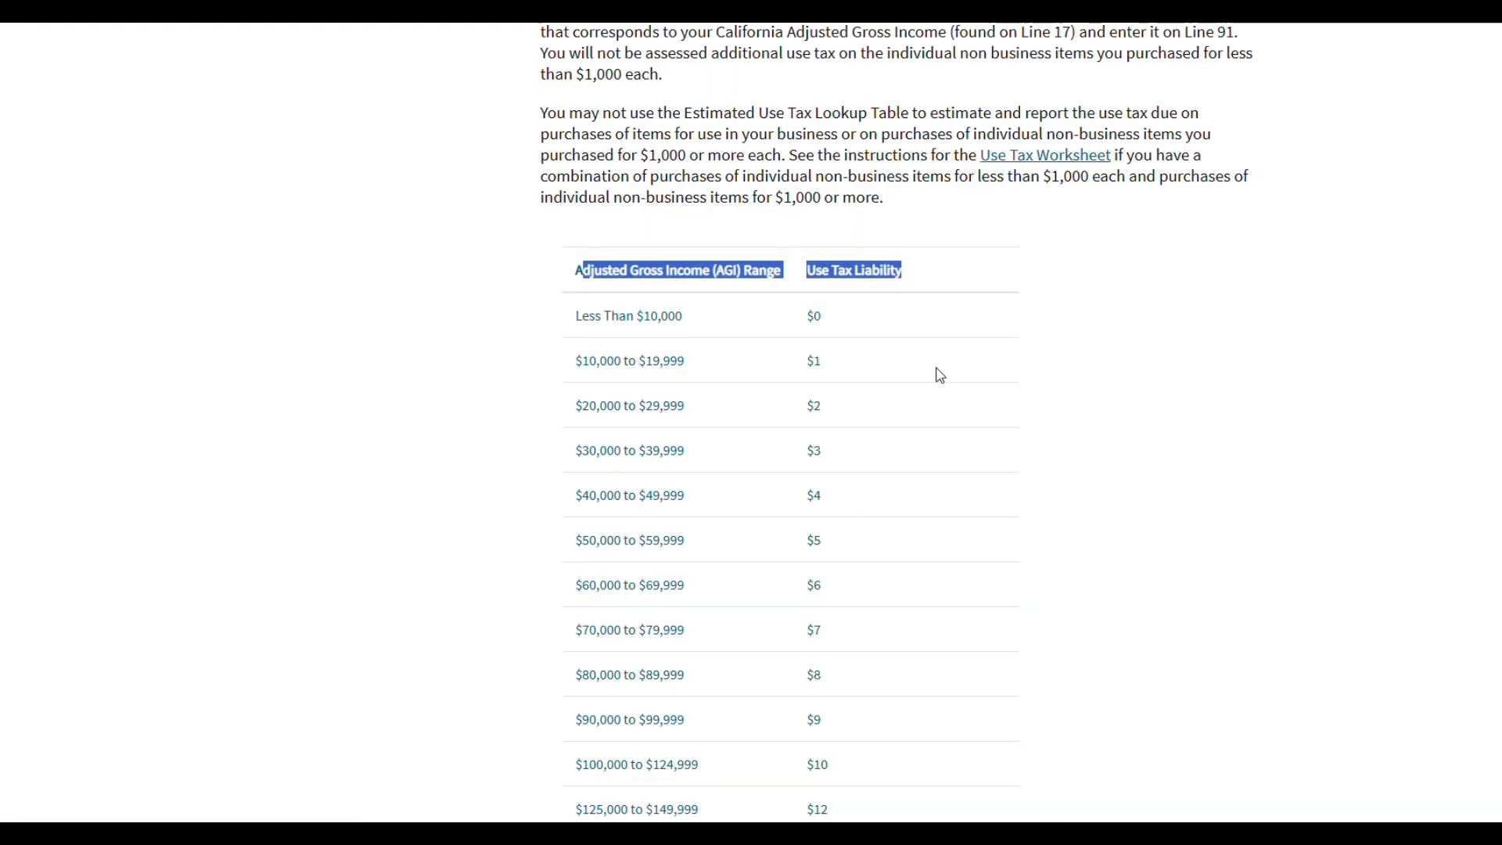
Look up the use tax liability for the $40,000 to $49,999 AGI range in the Estimated Use Tax Lookup Table
scroll(939, 376, down, 3)
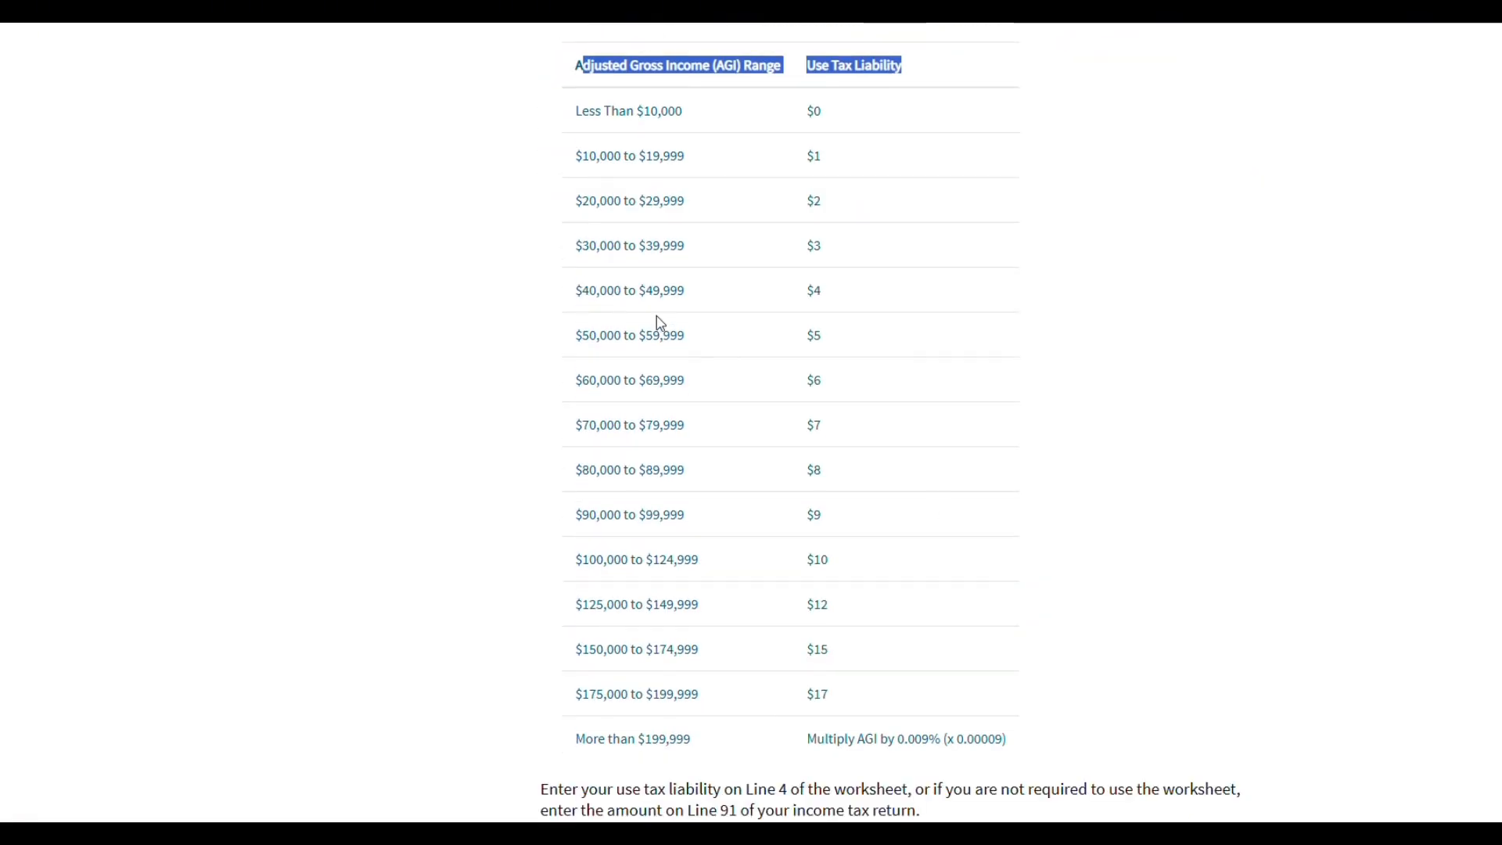
drag(577, 291, 684, 295)
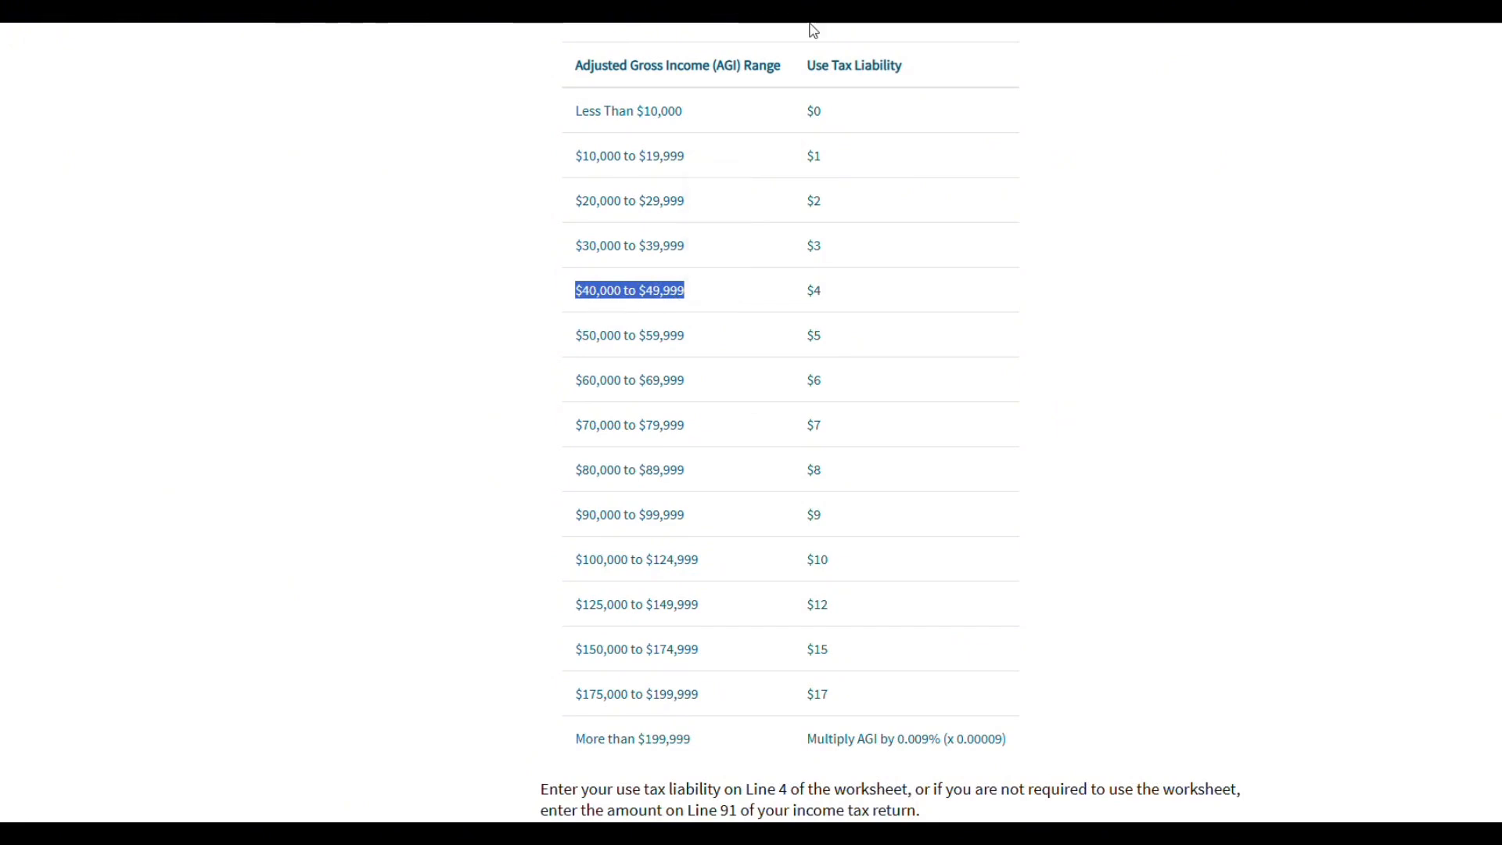
click(827, 295)
drag(827, 295, 806, 290)
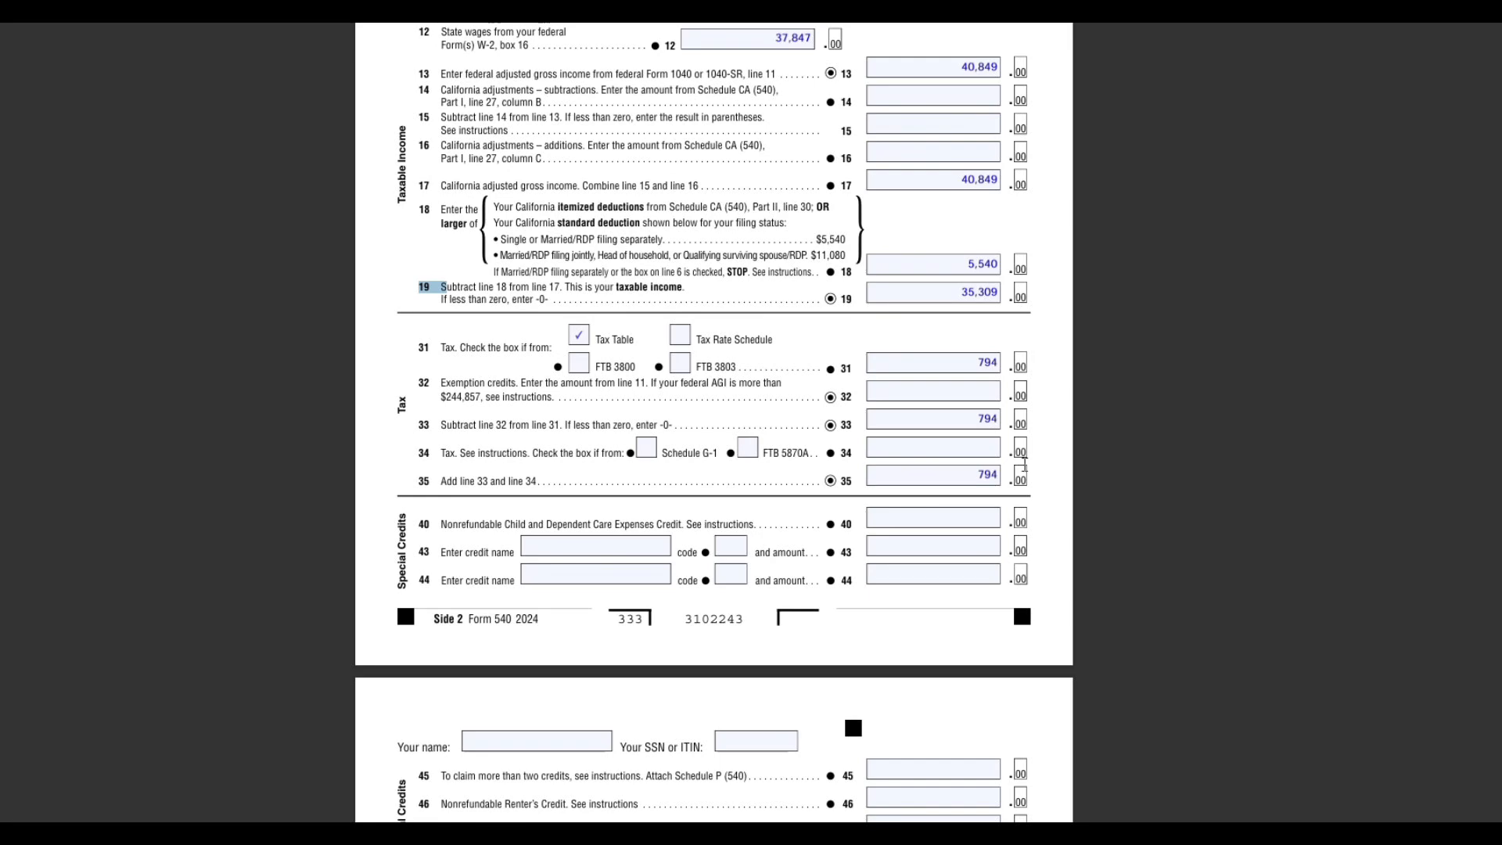
Return to the form and set the line 91 use tax to 4
scroll(1025, 442, down, 5)
scroll(1026, 442, down, 5)
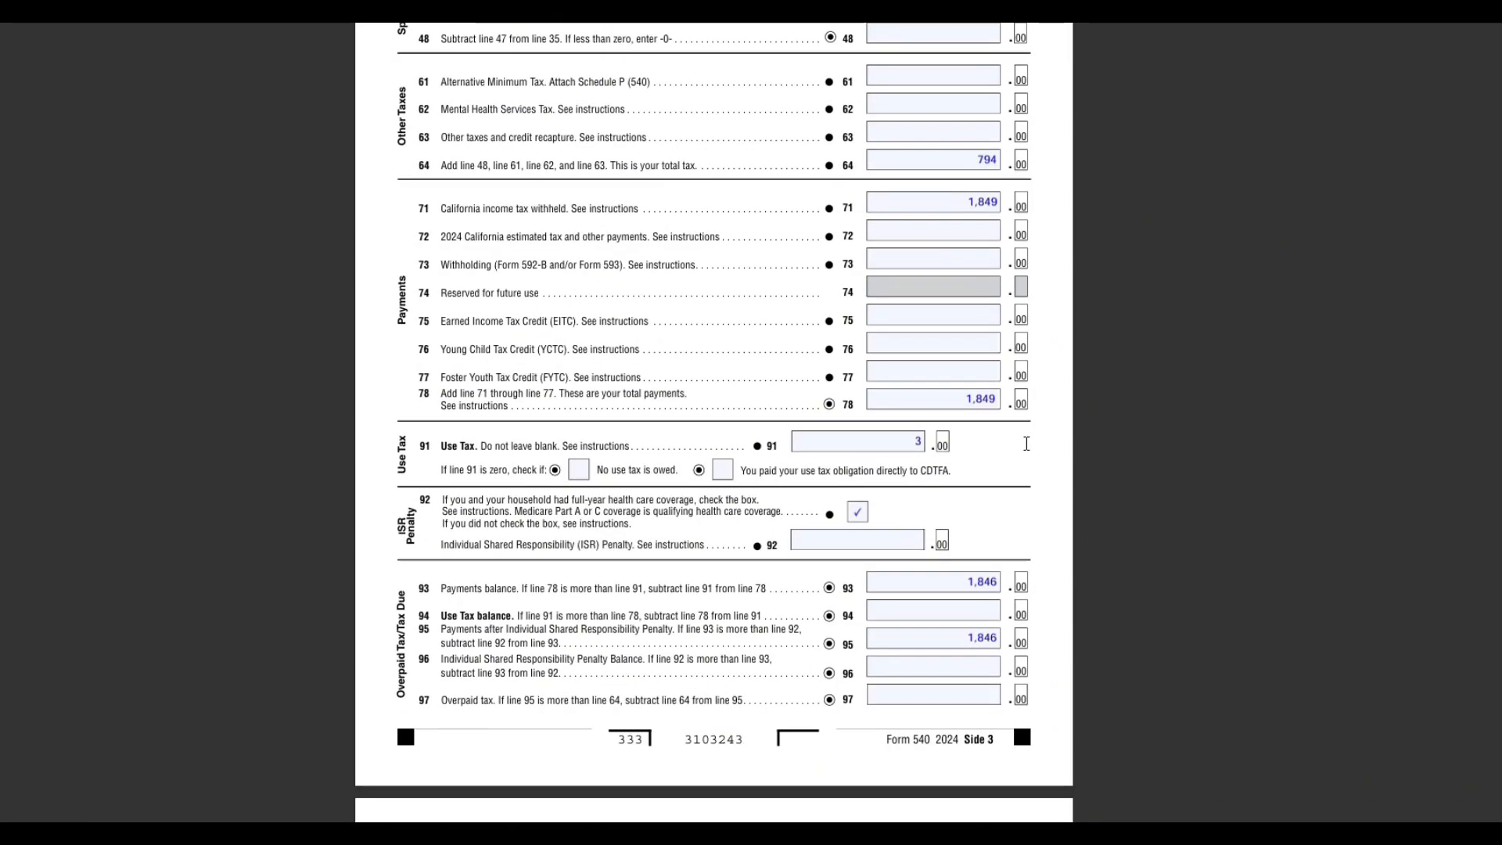
scroll(1026, 443, down, 7)
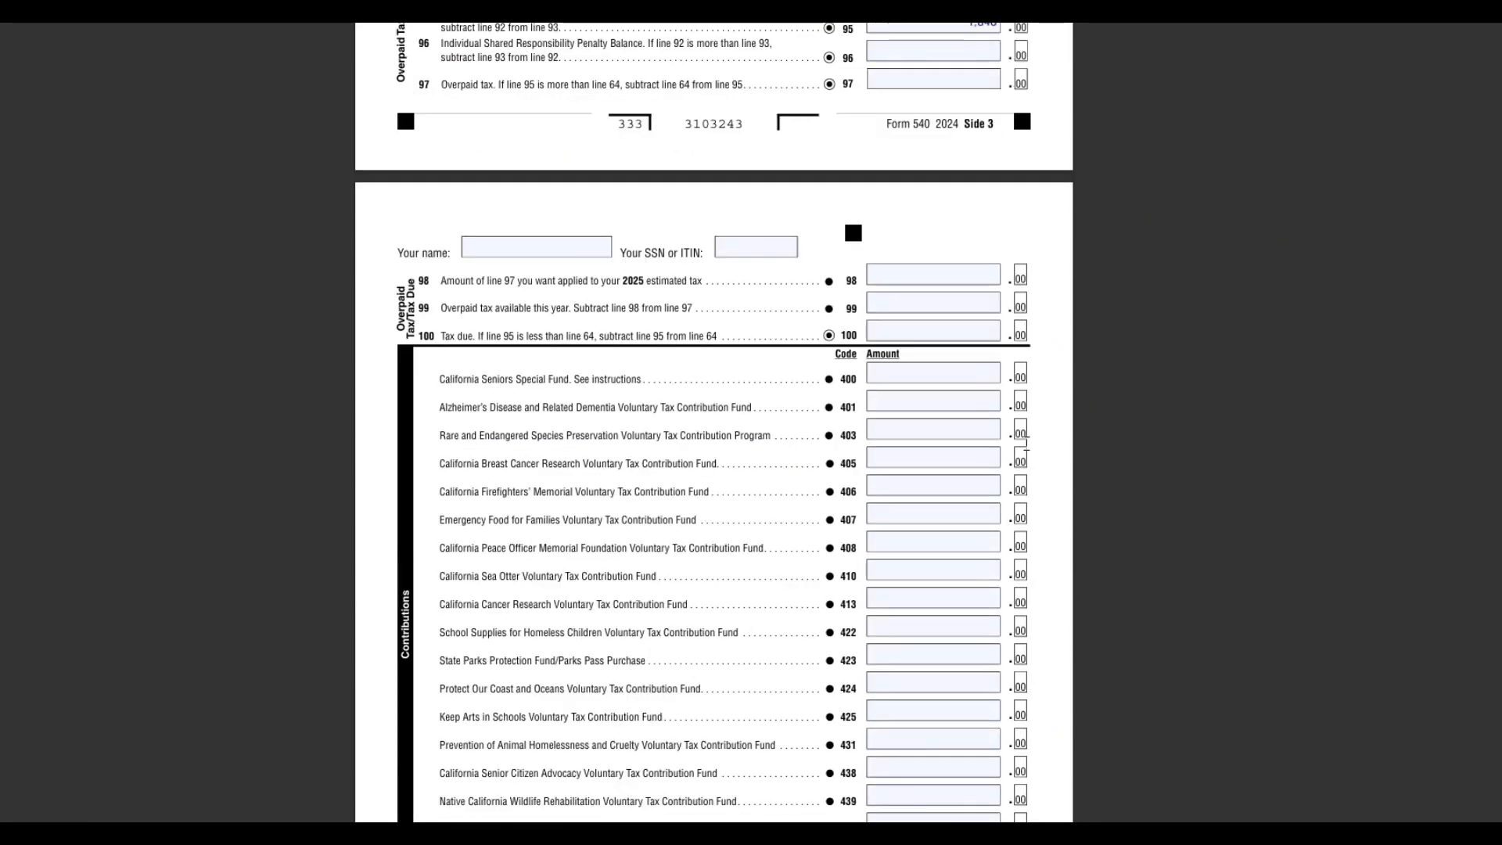
scroll(1047, 487, up, 5)
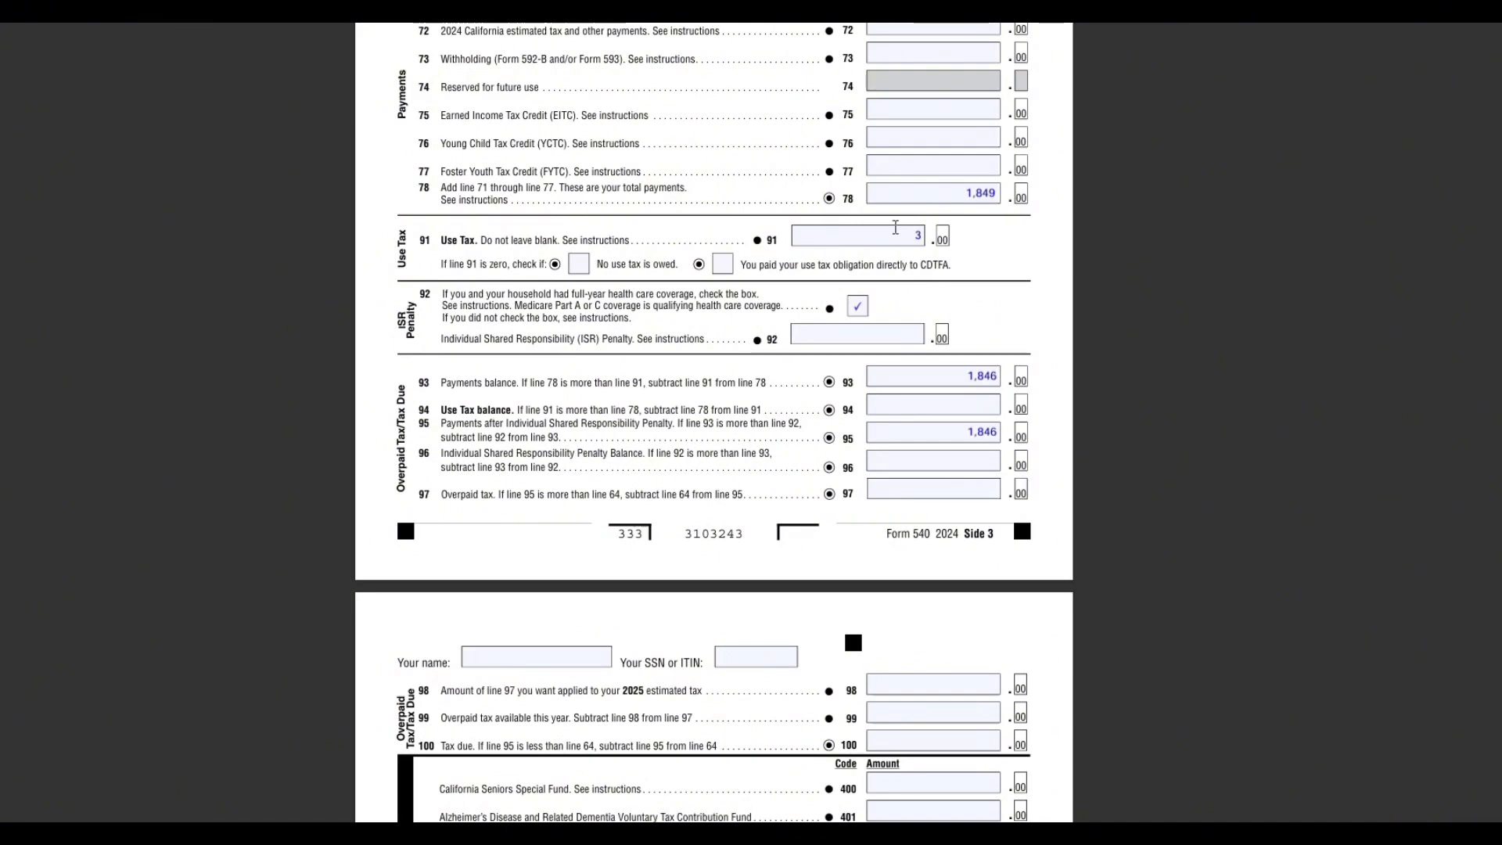
click(927, 237)
double_click(927, 237)
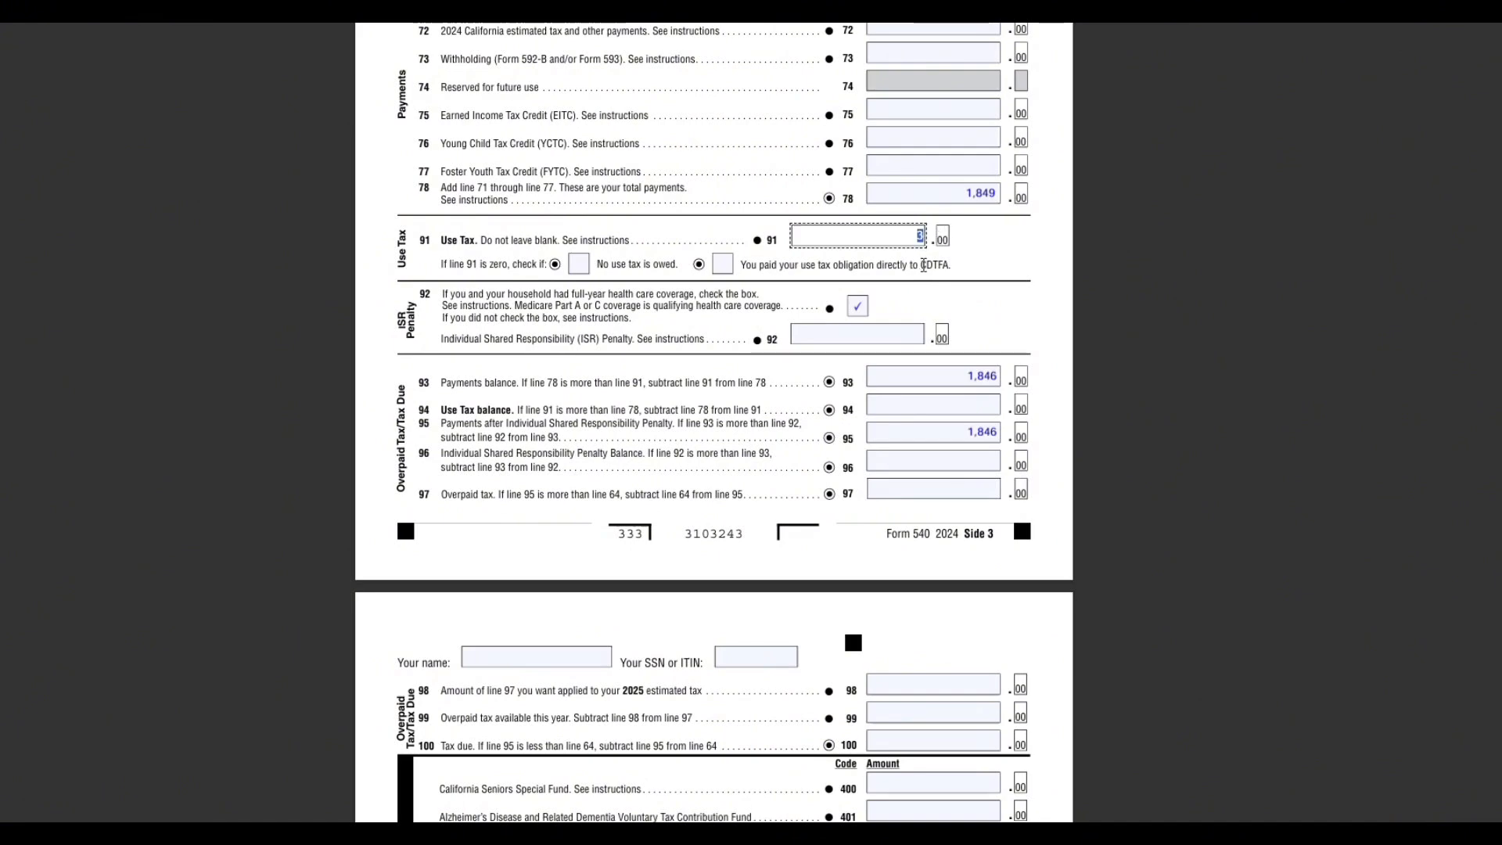
text(4)
click(1152, 347)
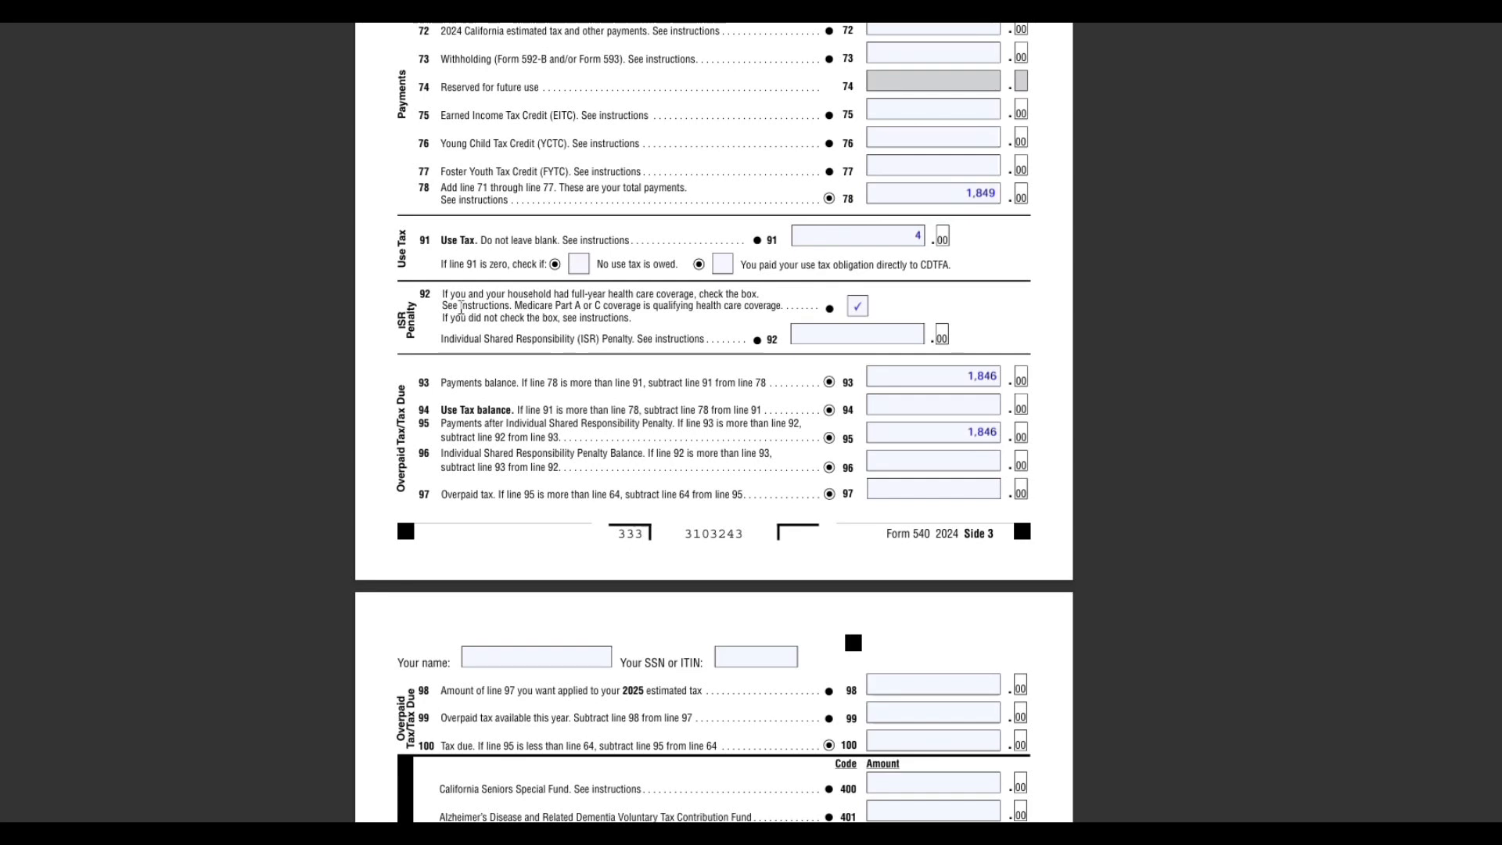
Review the line 92 health coverage and Individual Shared Responsibility Penalty text and the line 93 payments balance instruction
drag(450, 295, 549, 307)
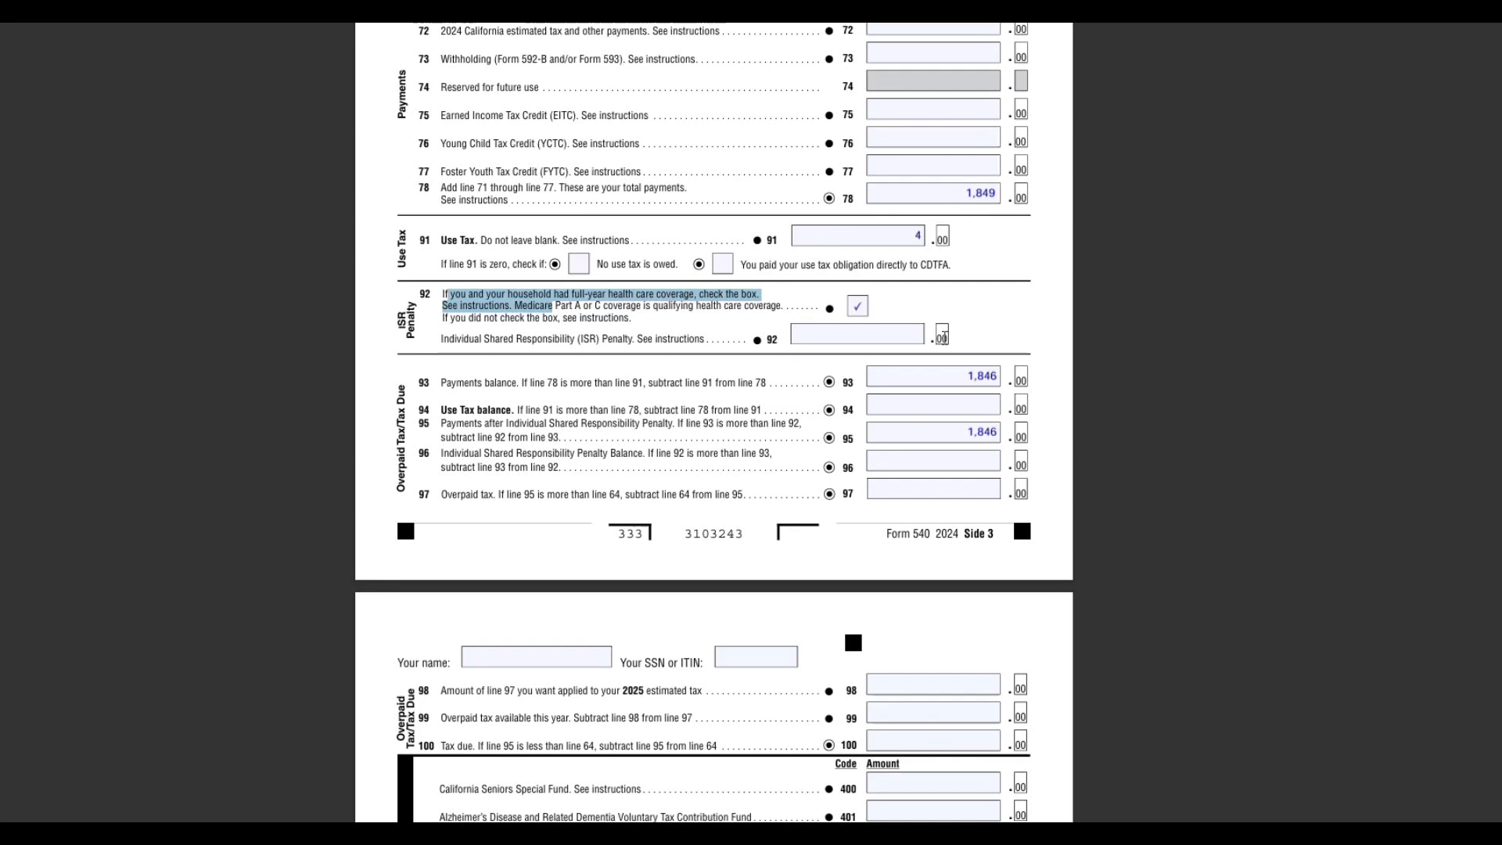
drag(451, 336, 635, 339)
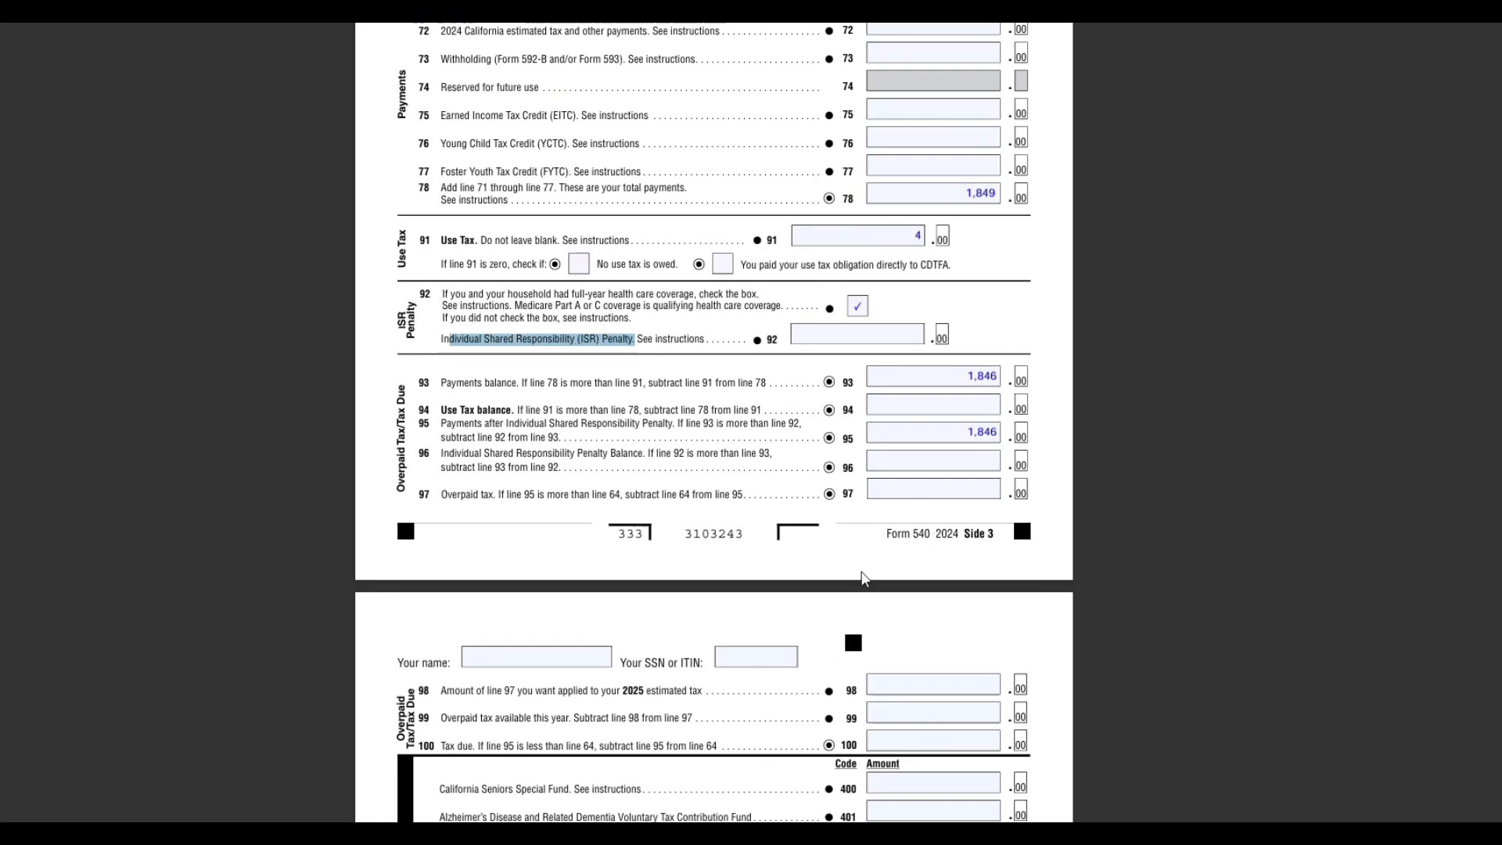
click(461, 383)
drag(461, 383, 592, 384)
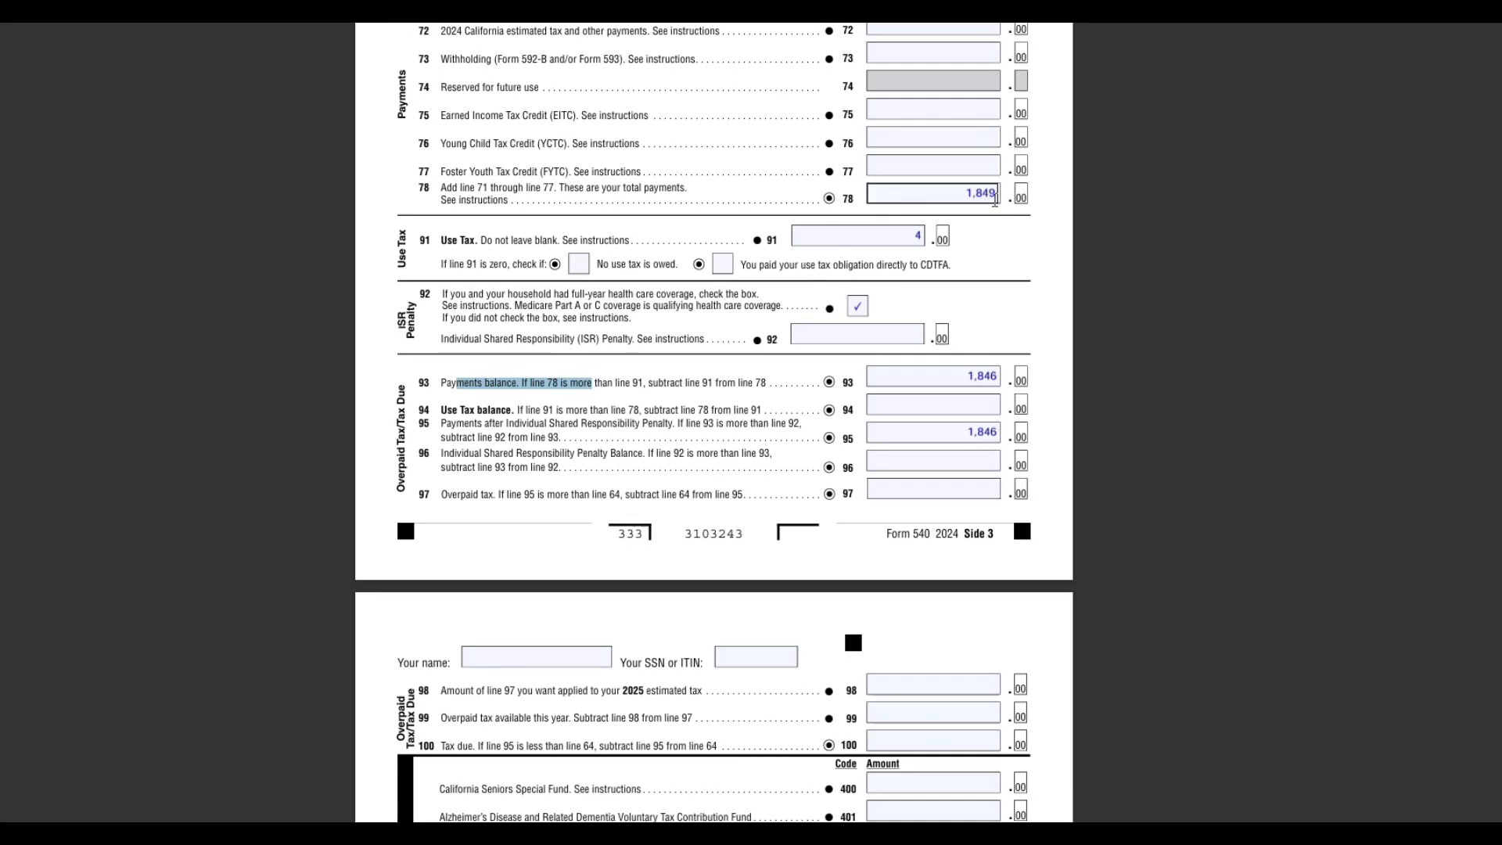
Set the line 93 payments balance and line 95 payments after penalty to 1,845, and recheck lines 78 and 91
click(970, 377)
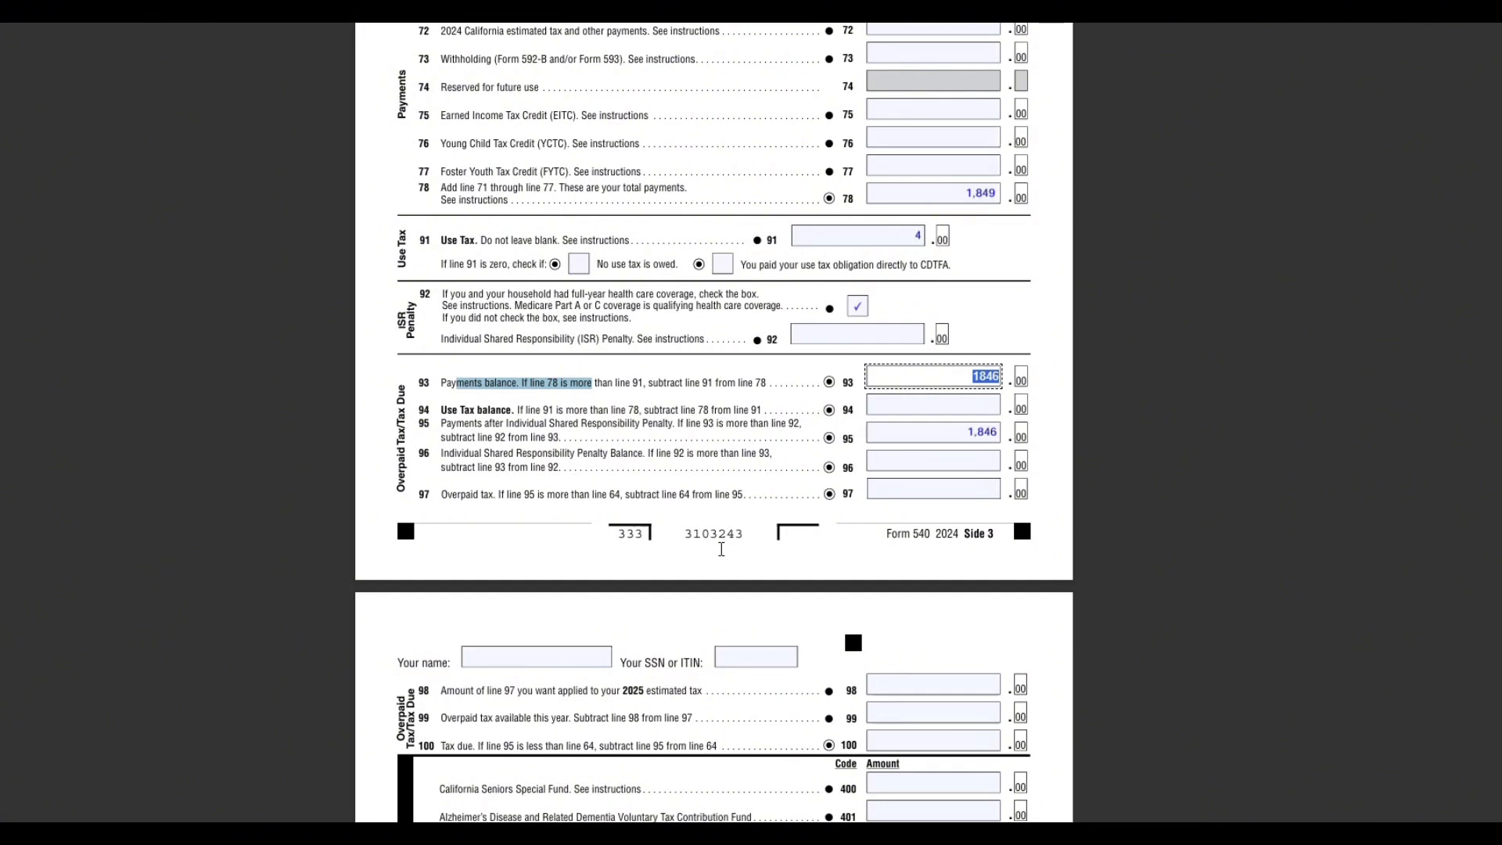
key(BackSpace)
text(1845)
click(968, 435)
key(ctrl+a)
text(4)
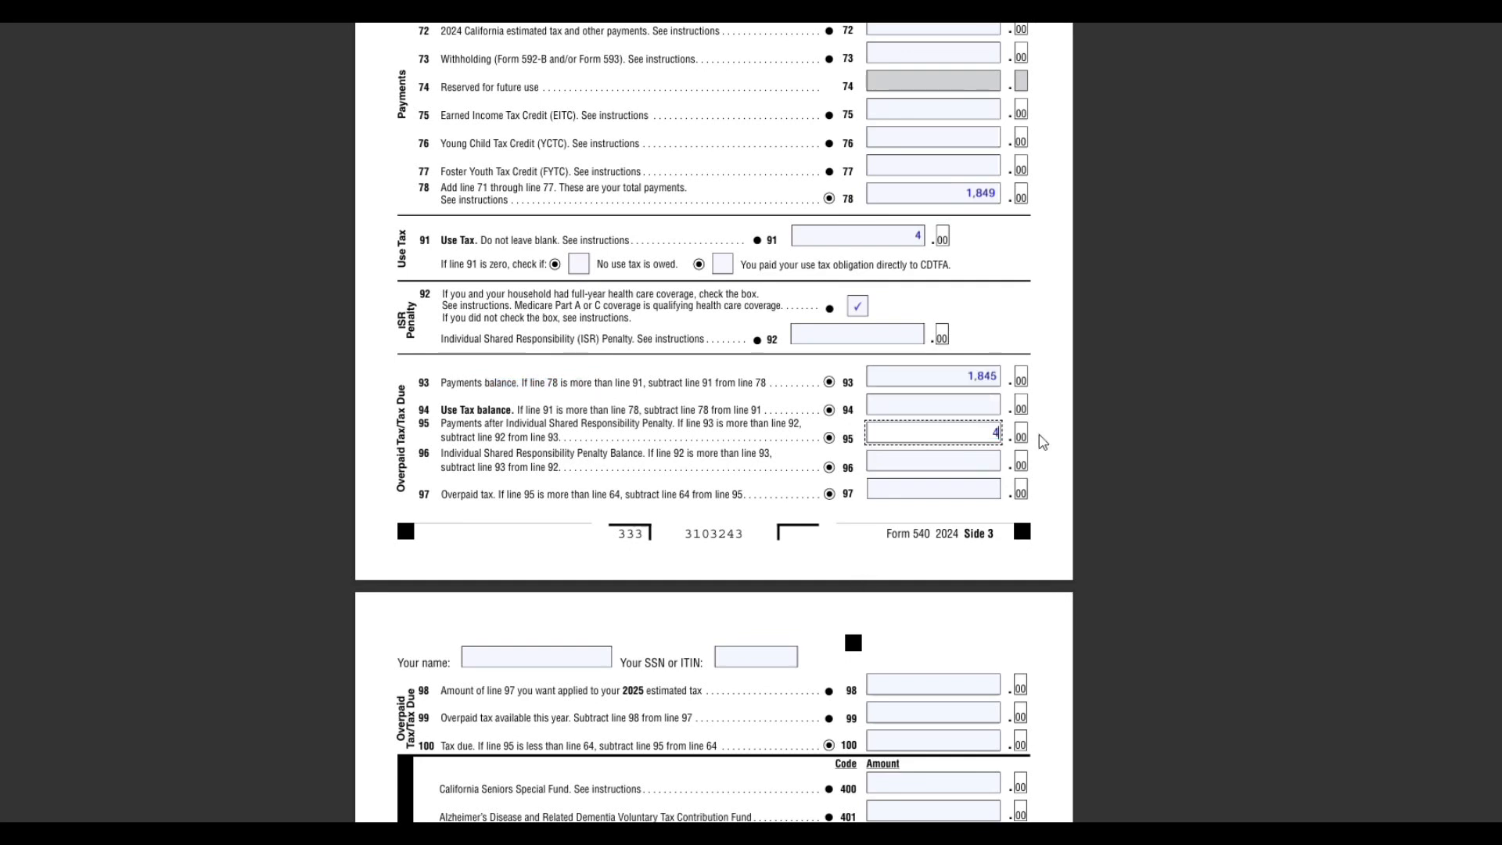
text(8)
key(BackSpace)
key(BackSpace)
text(1845)
click(866, 585)
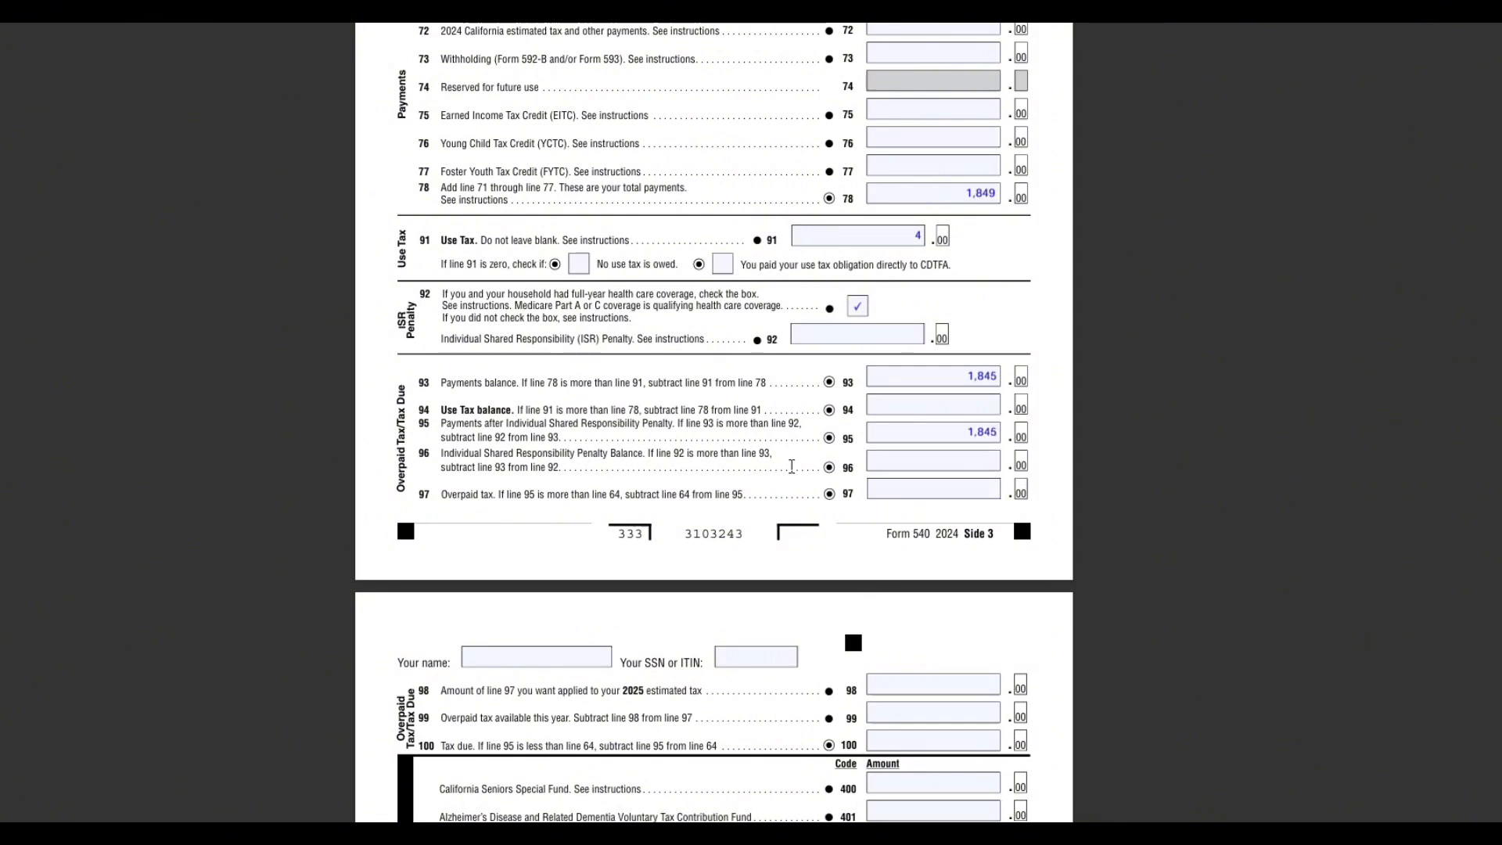
click(969, 201)
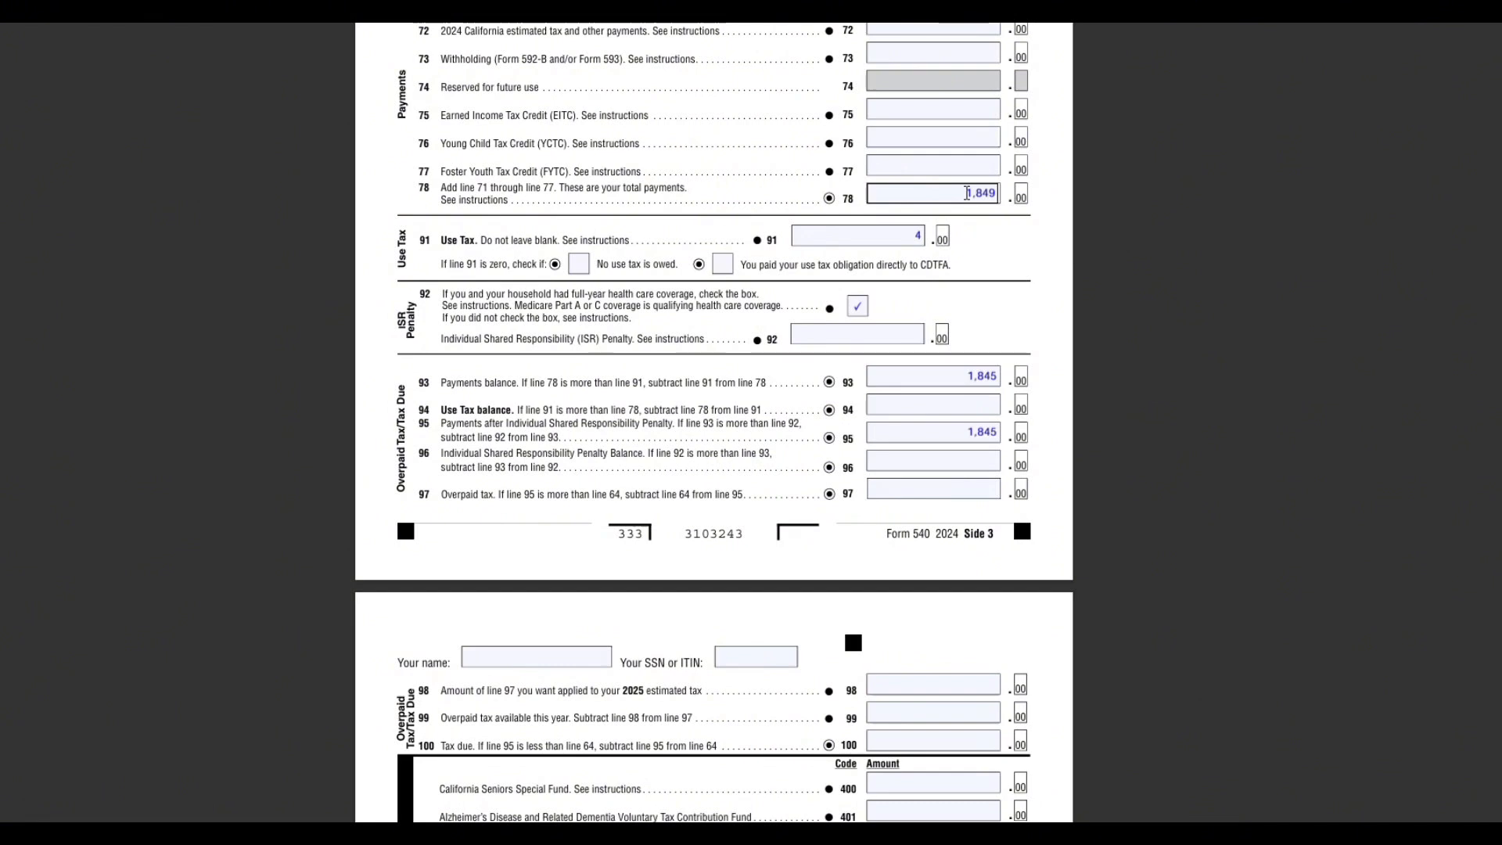
click(912, 242)
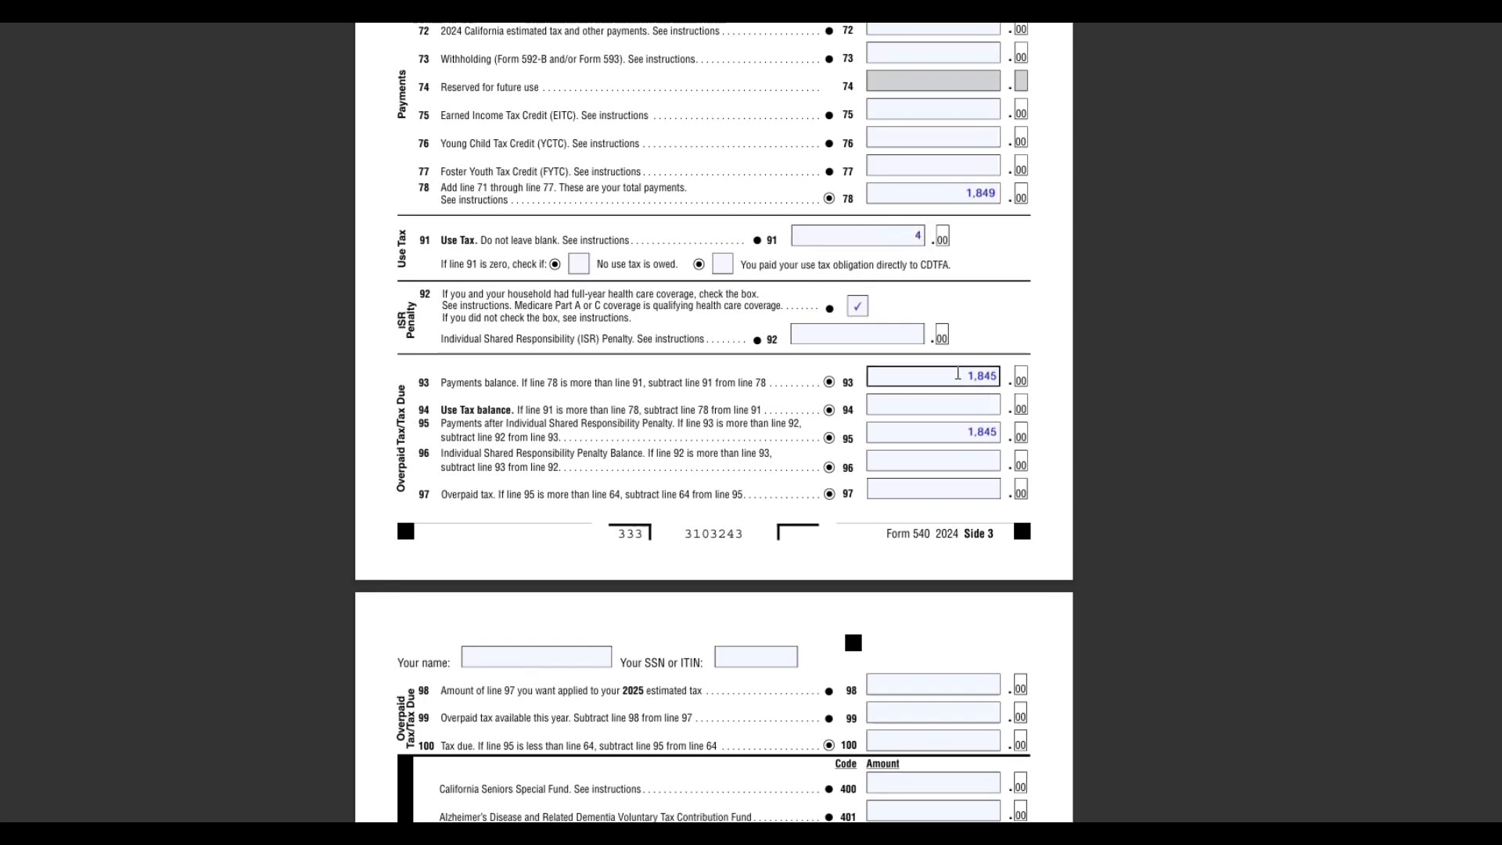
Review the line 93 payments balance and the line 95 payments after Individual Shared Responsibility Penalty against the line 95 instruction
click(1000, 378)
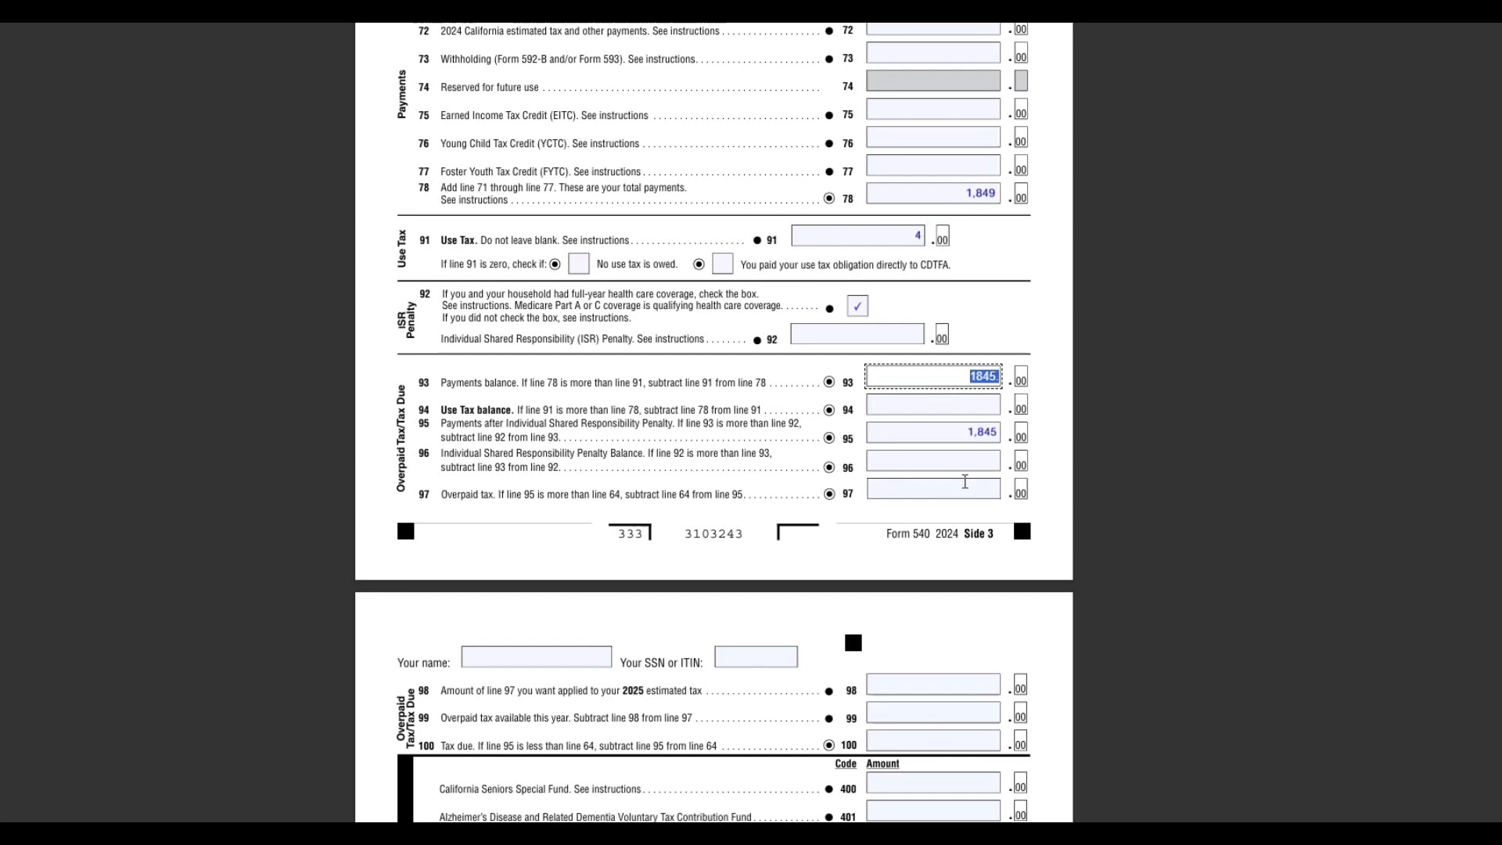
click(785, 452)
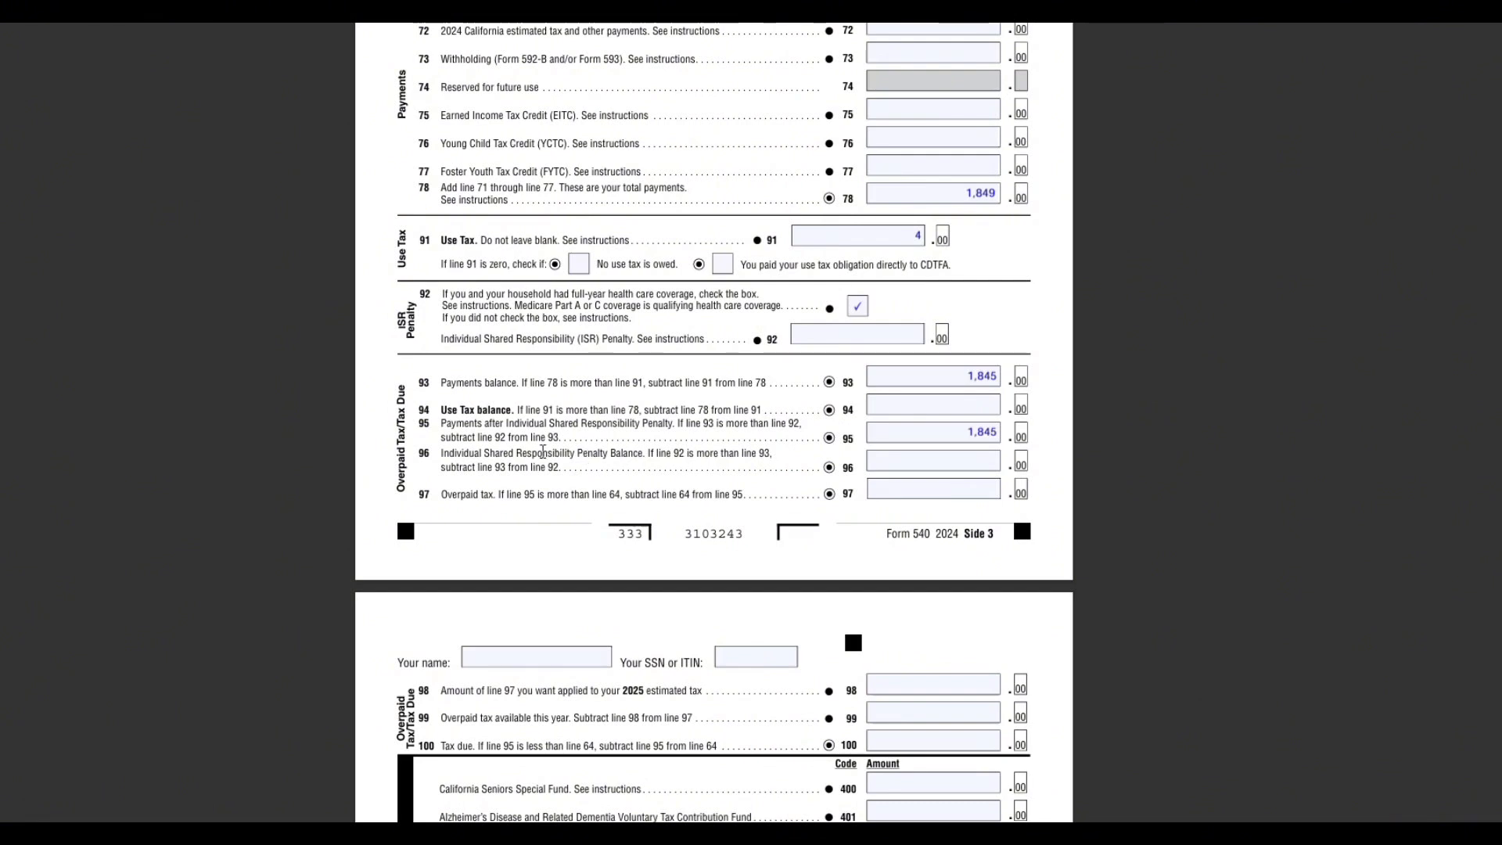
drag(462, 433, 601, 433)
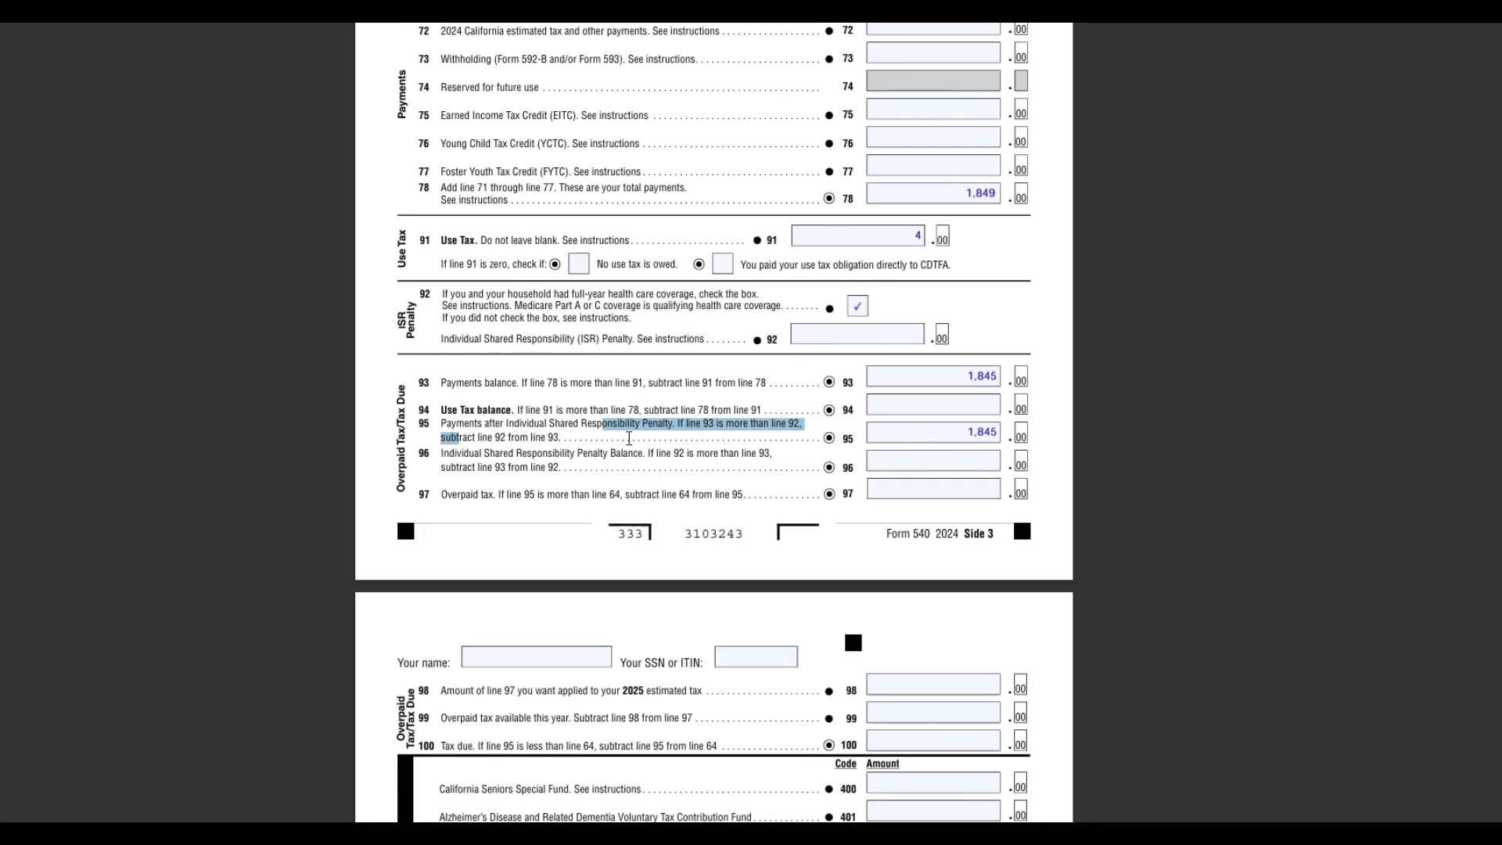
click(959, 414)
click(964, 438)
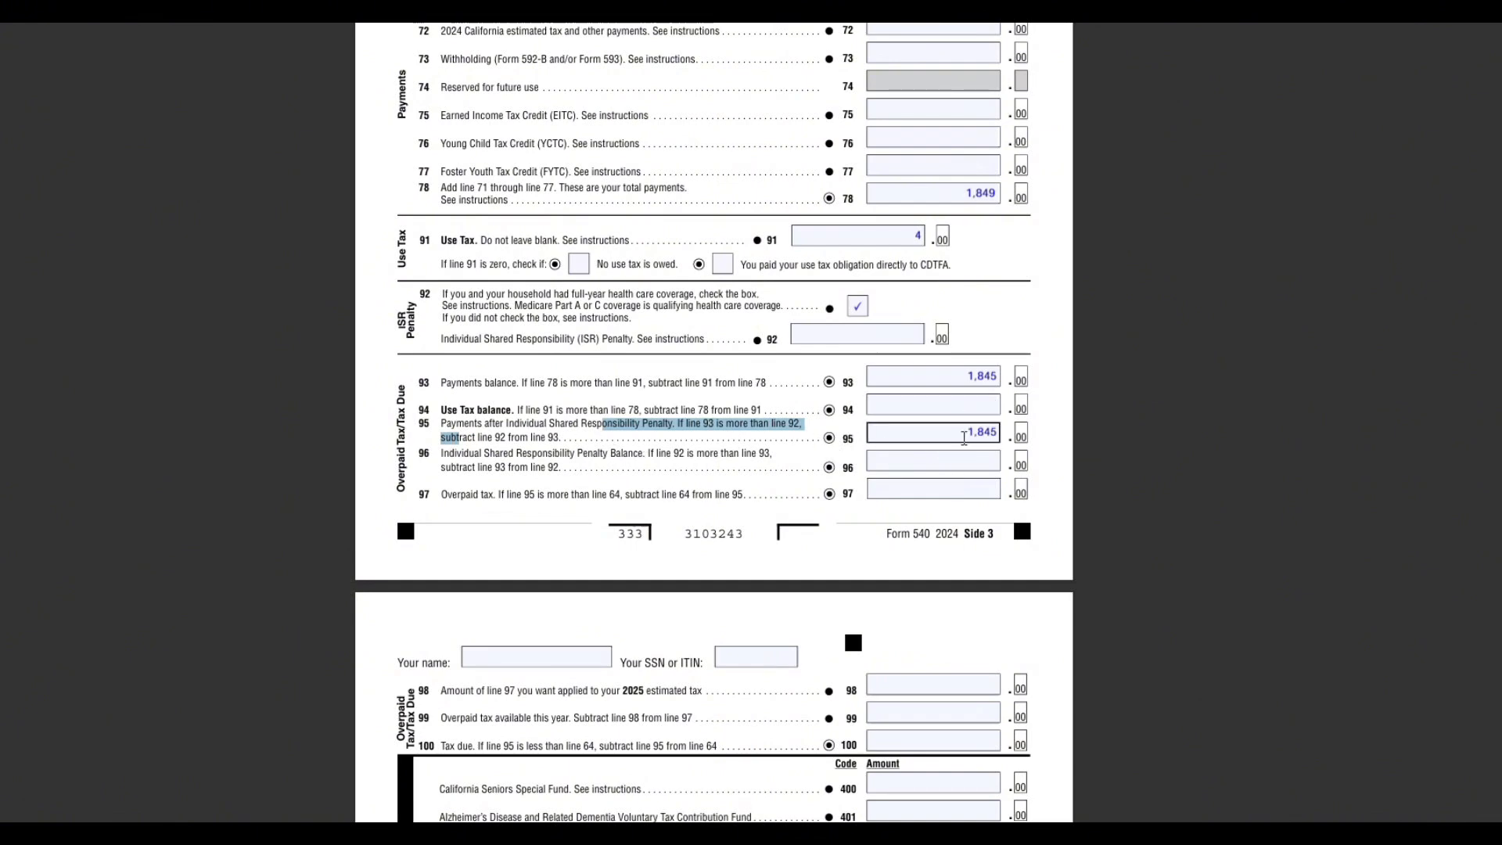
click(964, 438)
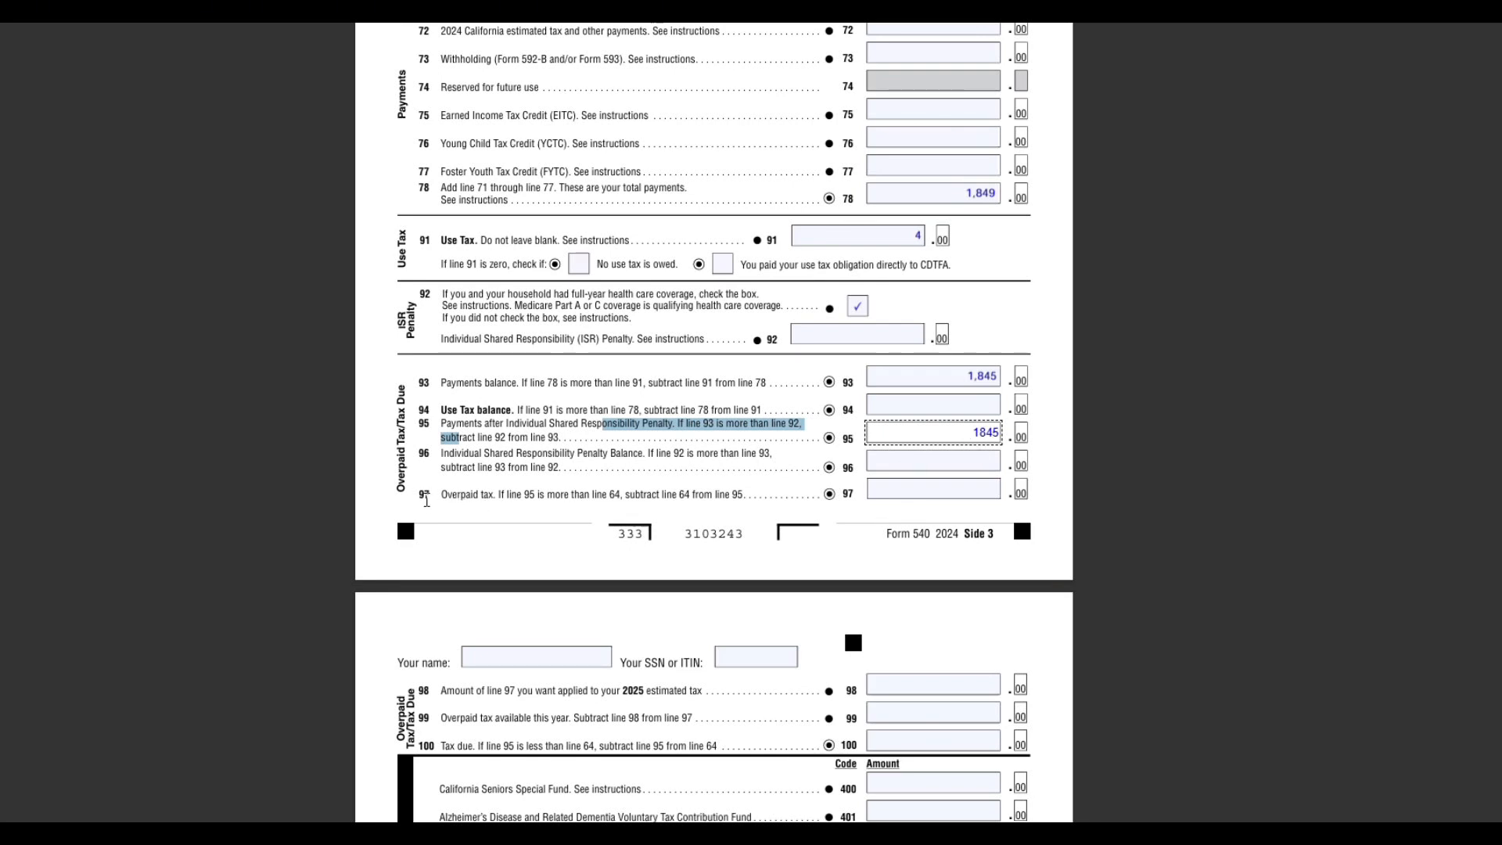
click(496, 537)
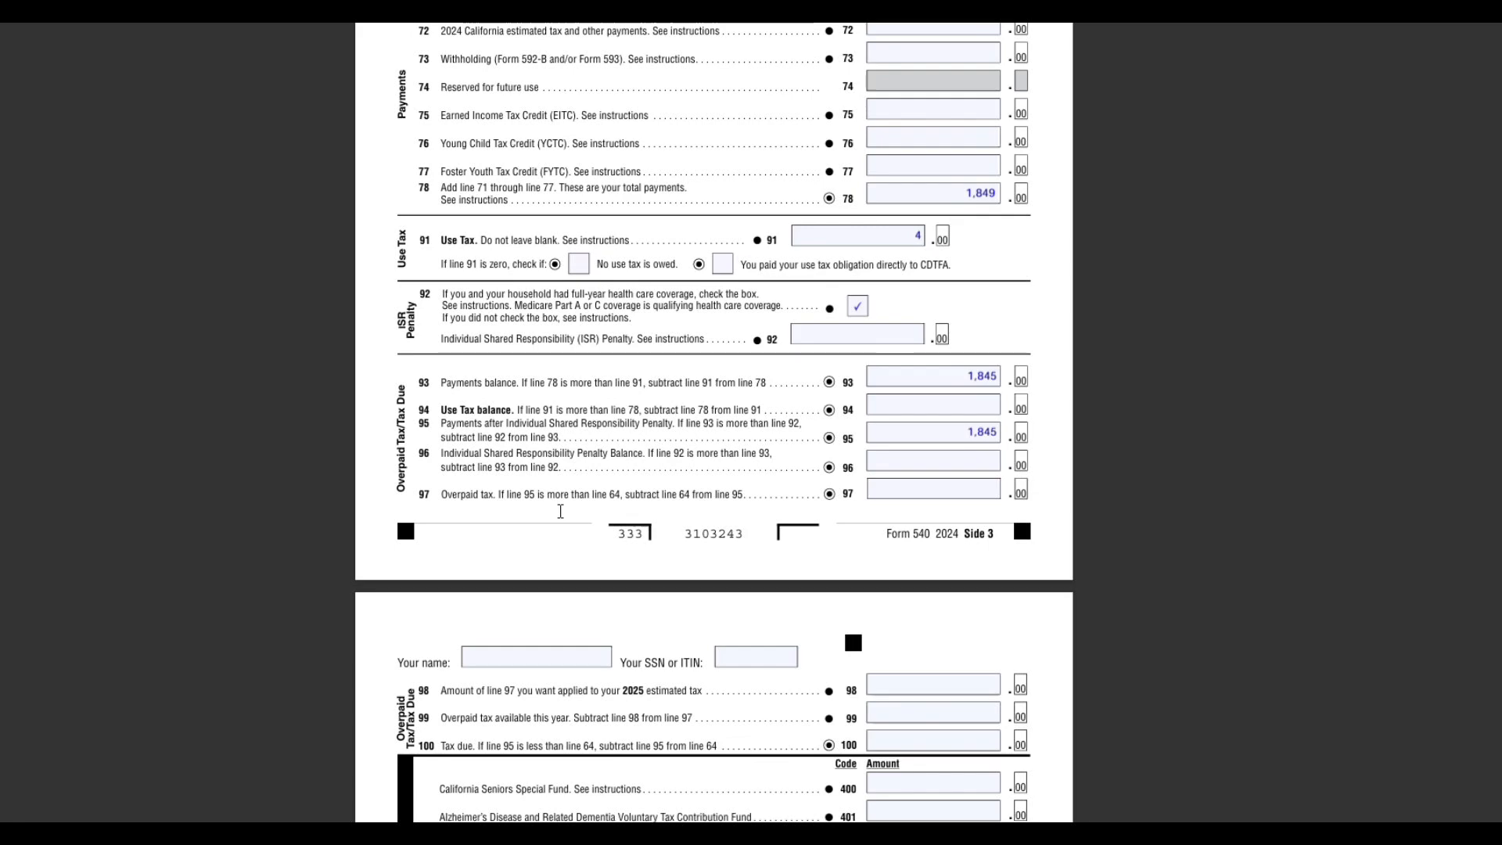
Read the line 97 overpaid tax instruction and look up the line 64 total tax it refers to
drag(700, 499, 671, 499)
scroll(764, 523, up, 5)
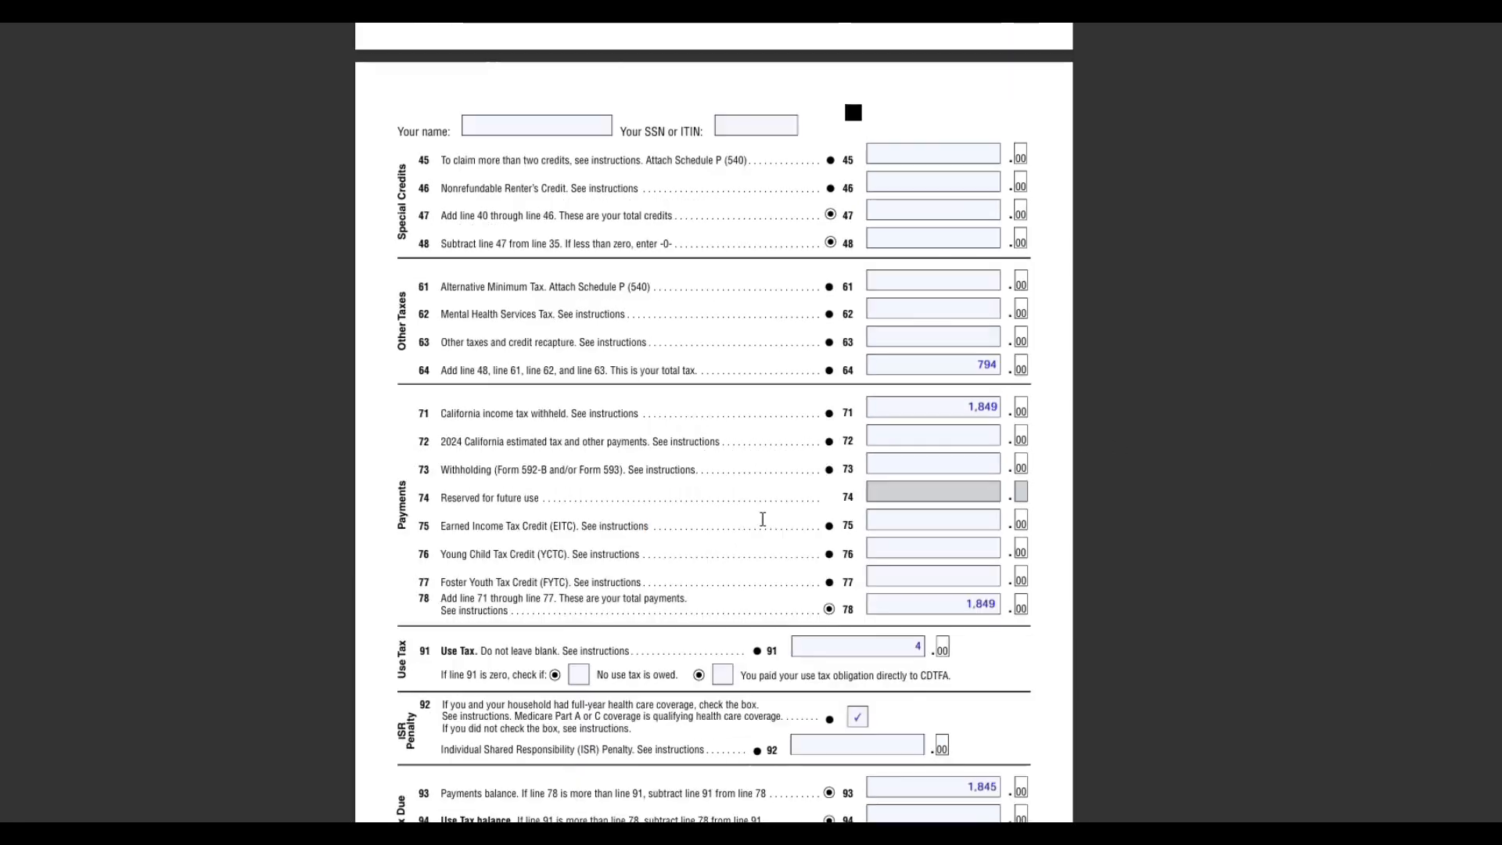
click(975, 365)
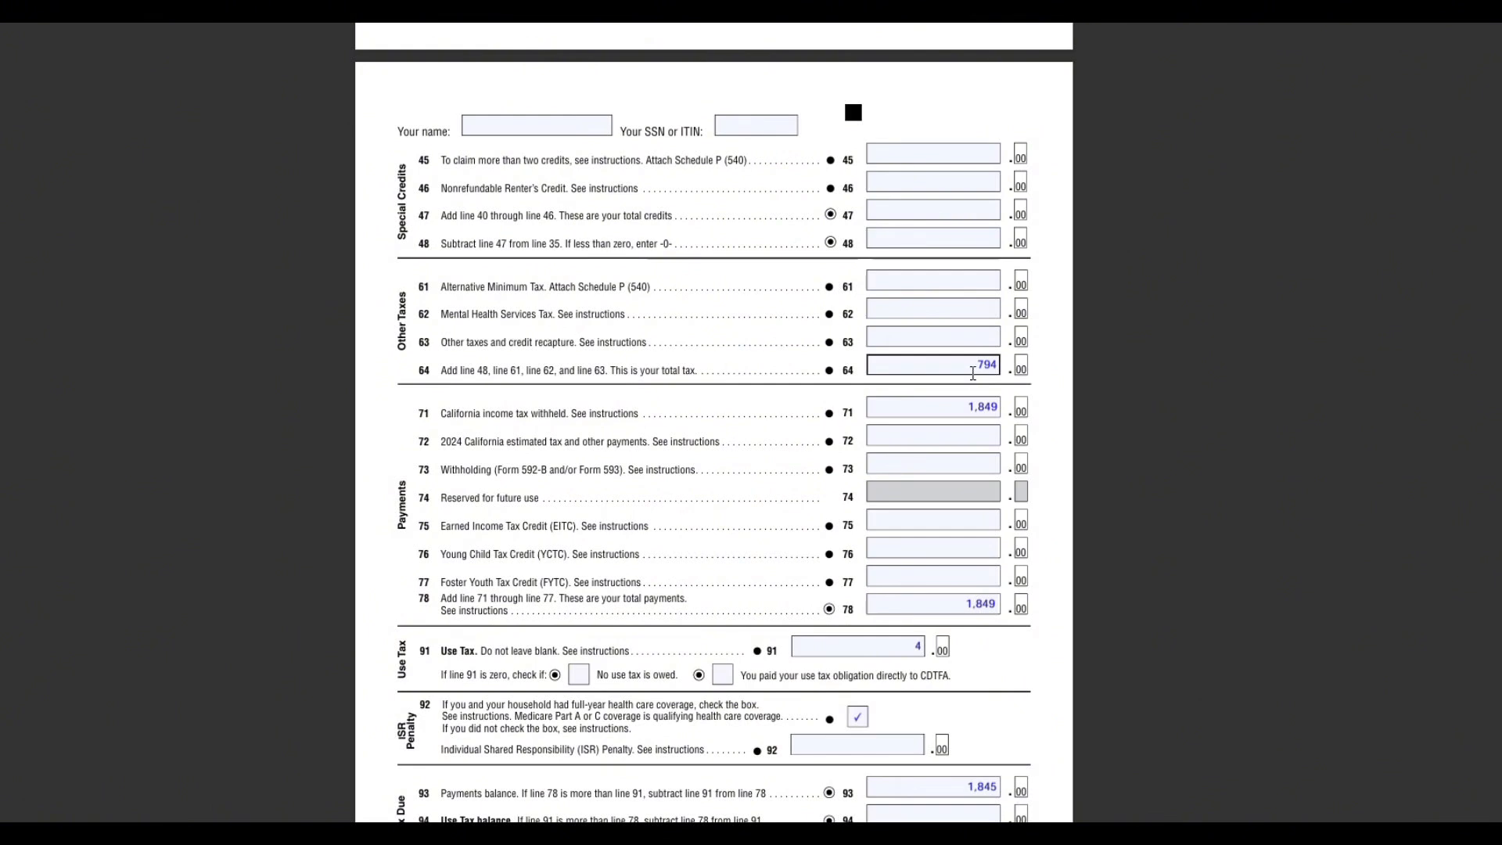
drag(976, 365, 992, 366)
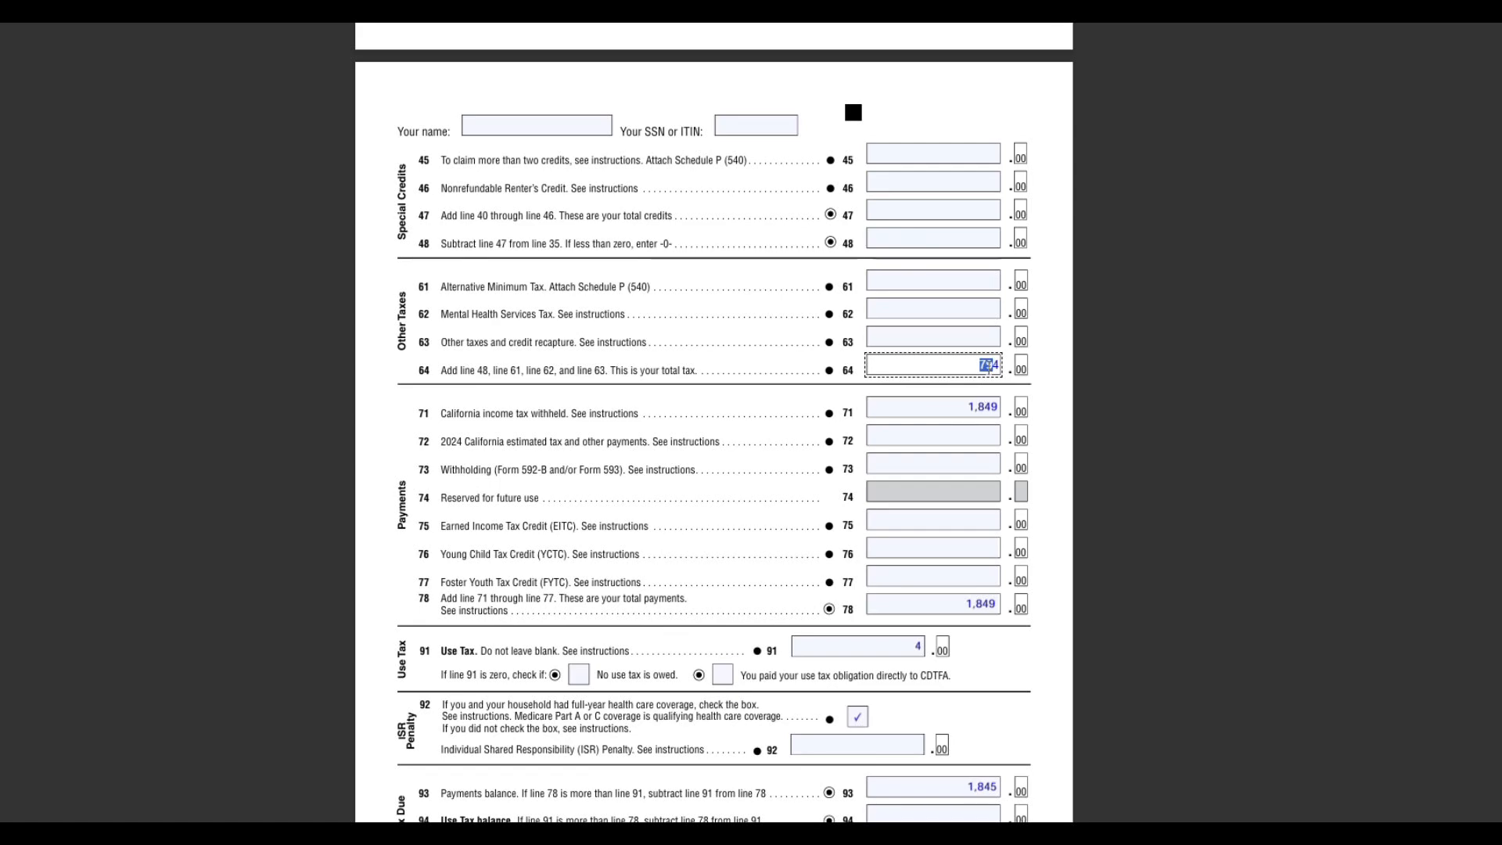
scroll(987, 366, down, 5)
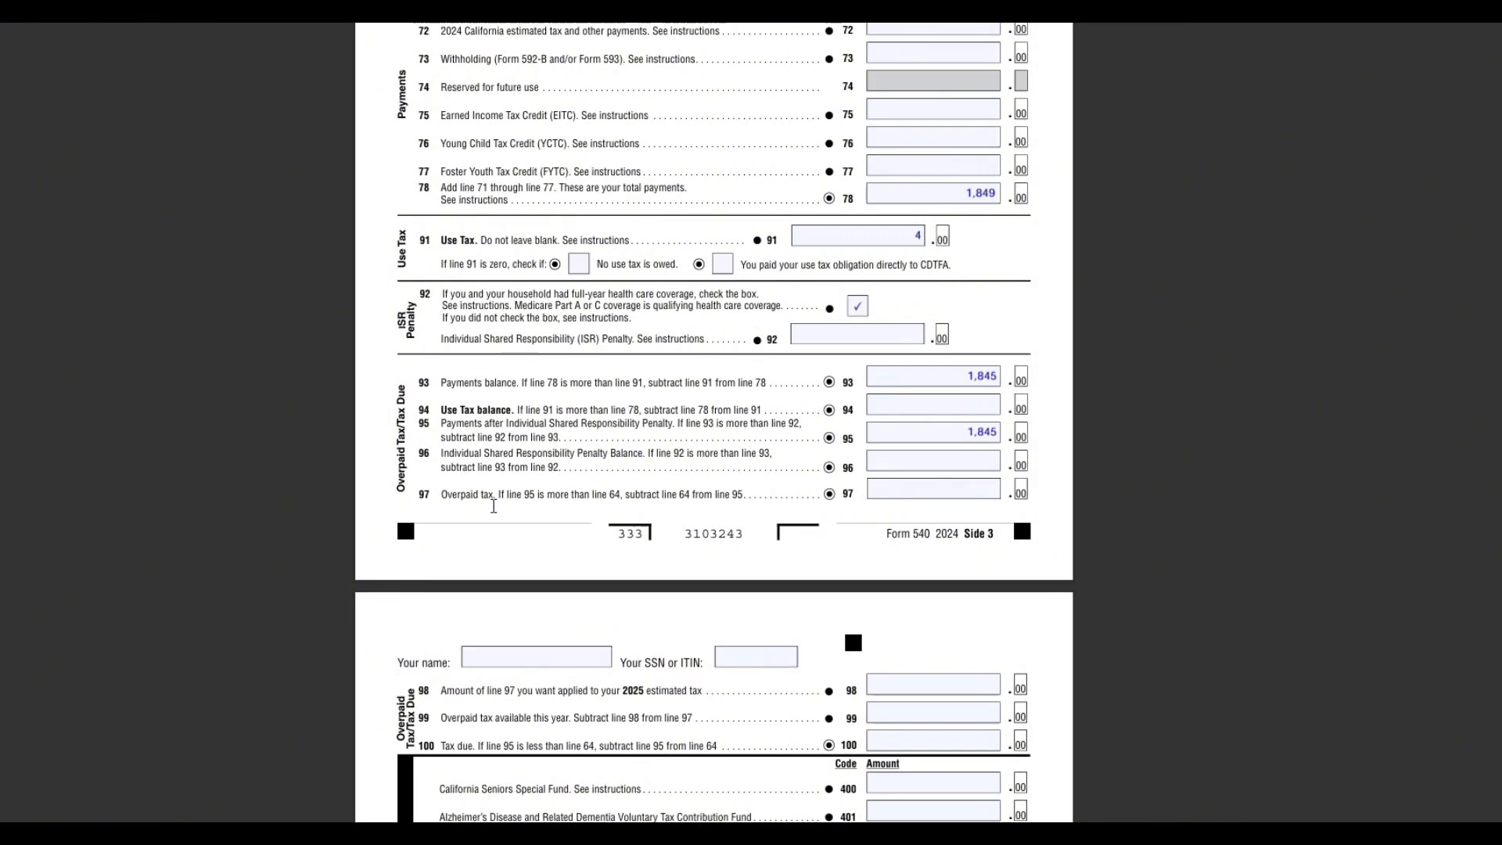
scroll(946, 376, up, 3)
drag(978, 160, 994, 160)
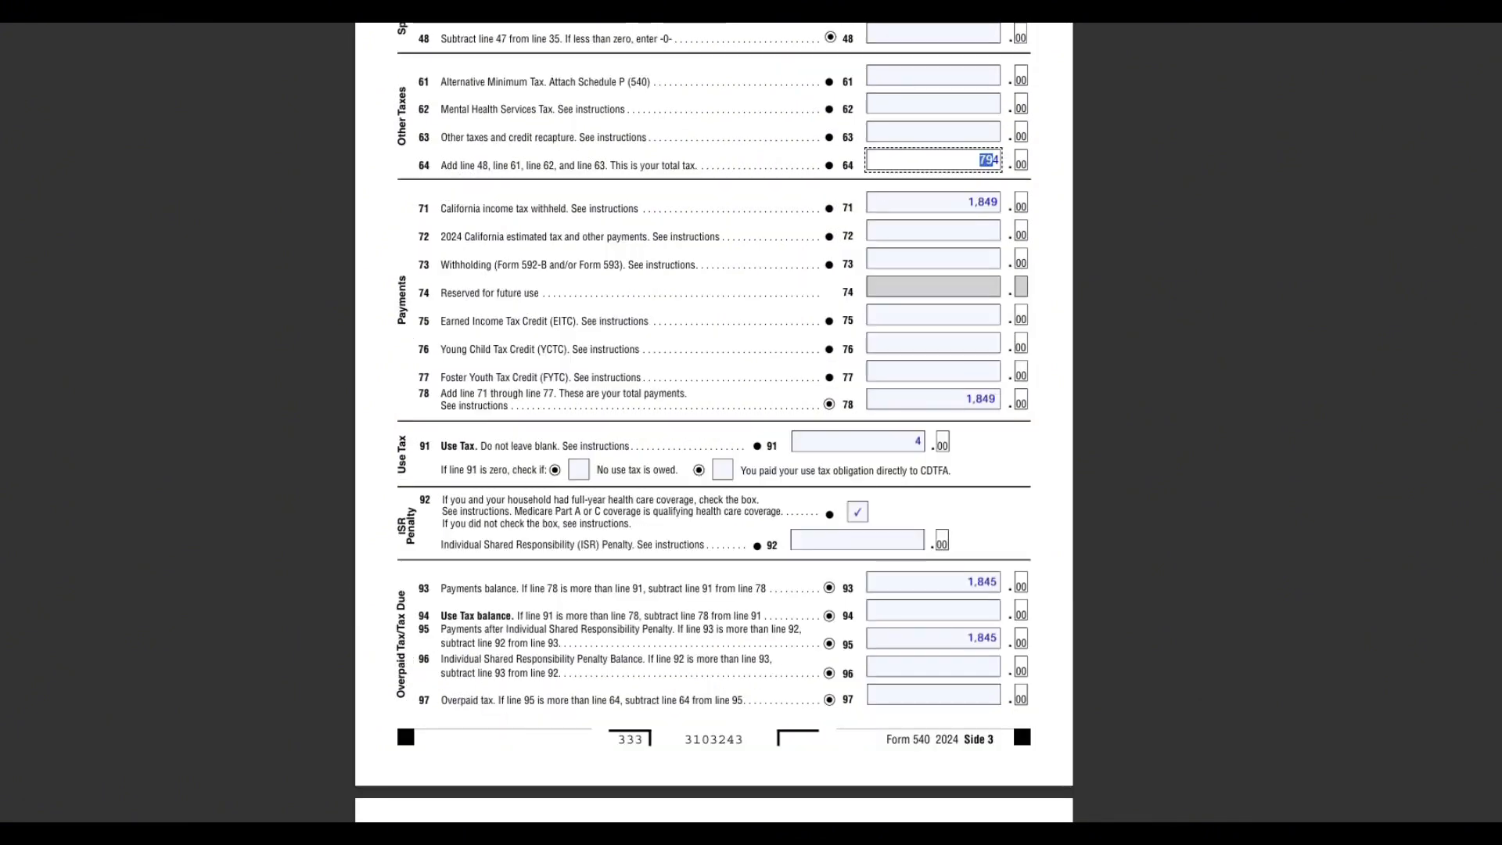
Switch to Calculator, clear the previous calculation and subtract 794 from 1845 for the overpaid tax
click(860, 832)
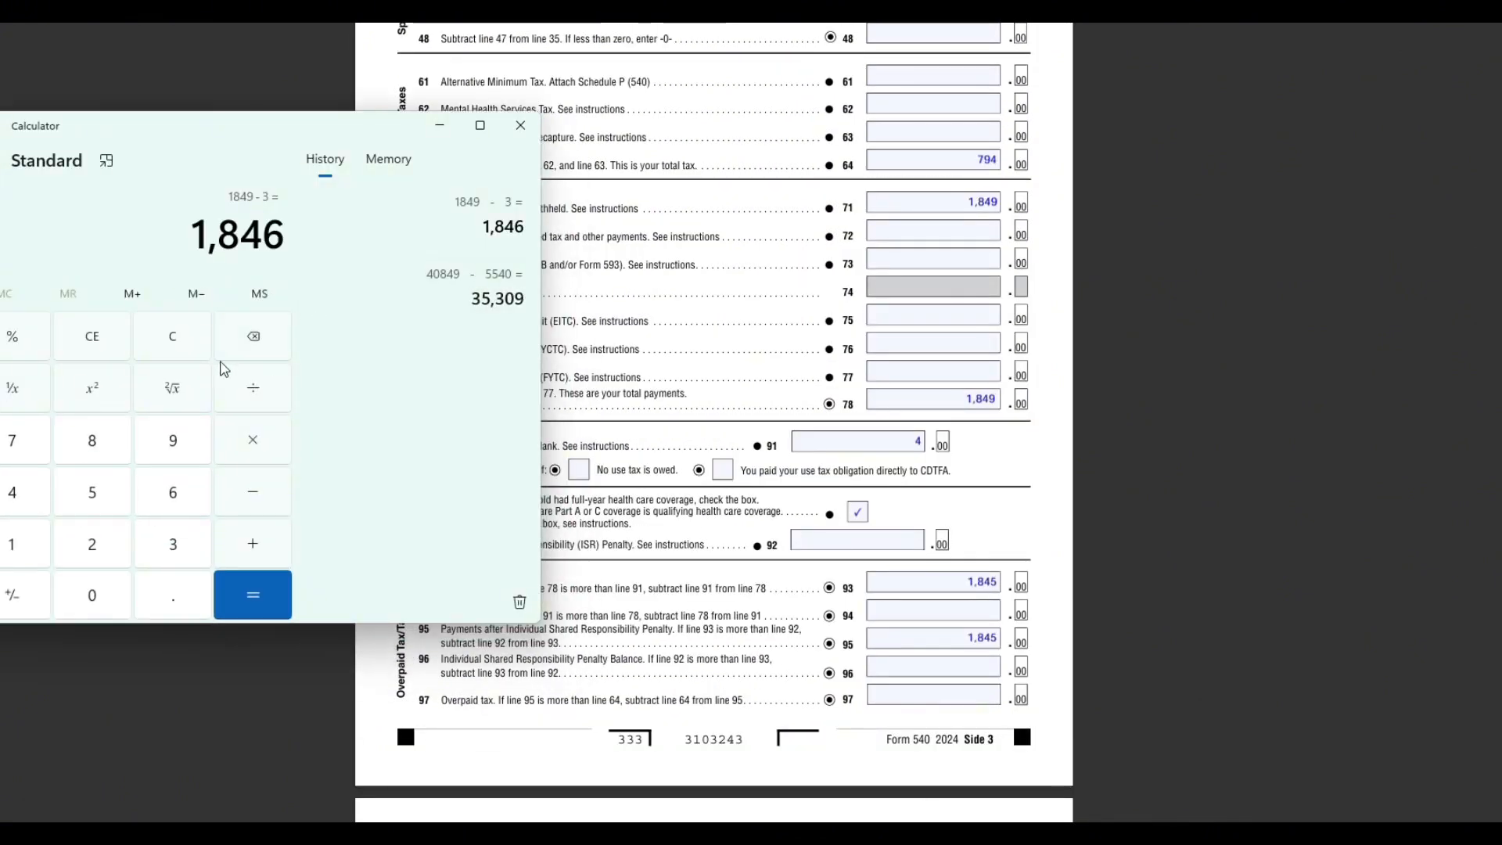
click(202, 353)
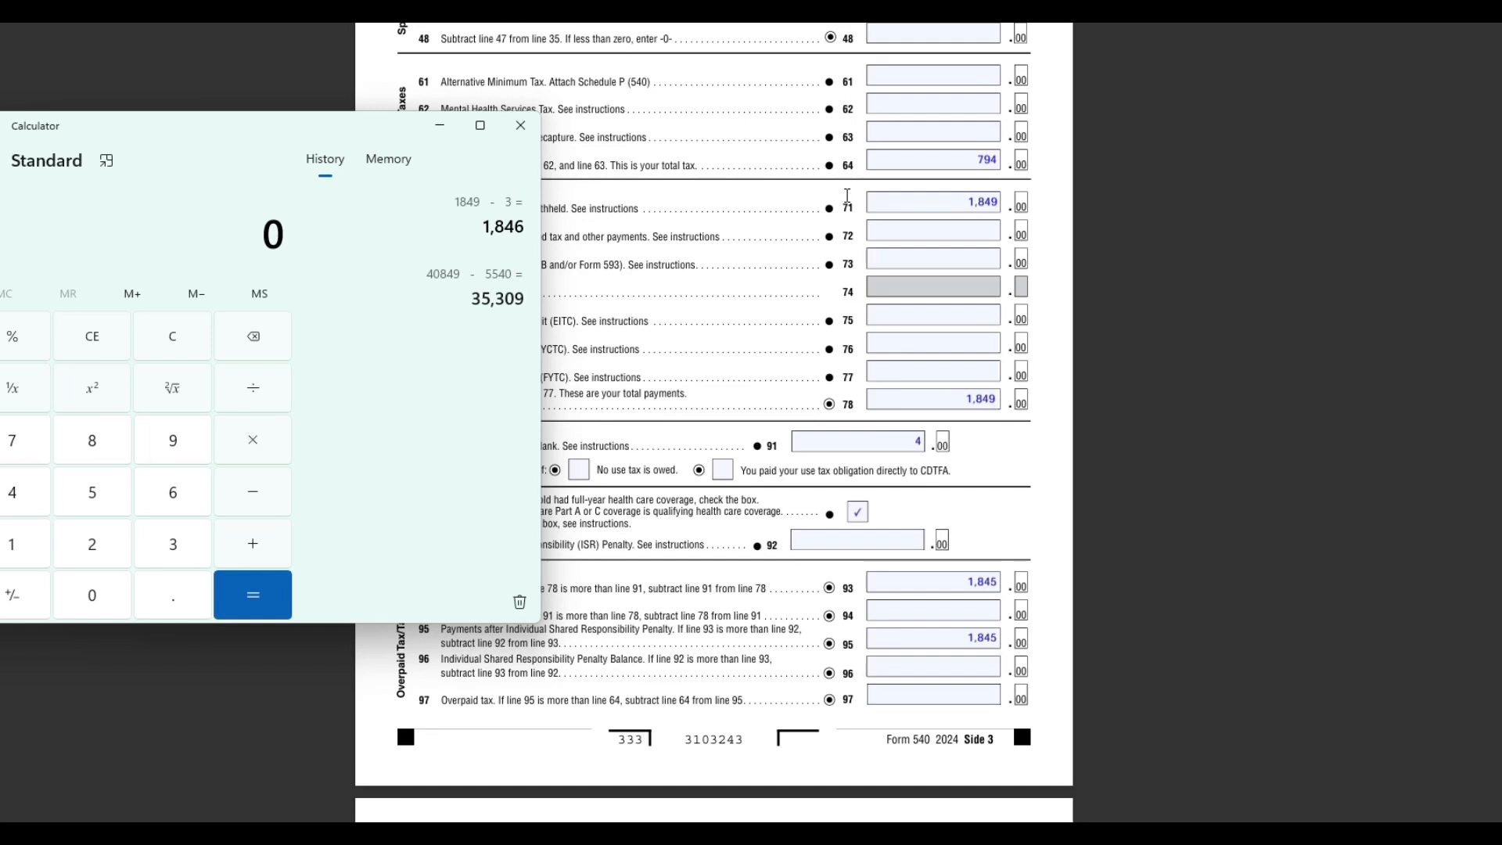
text(1845 )
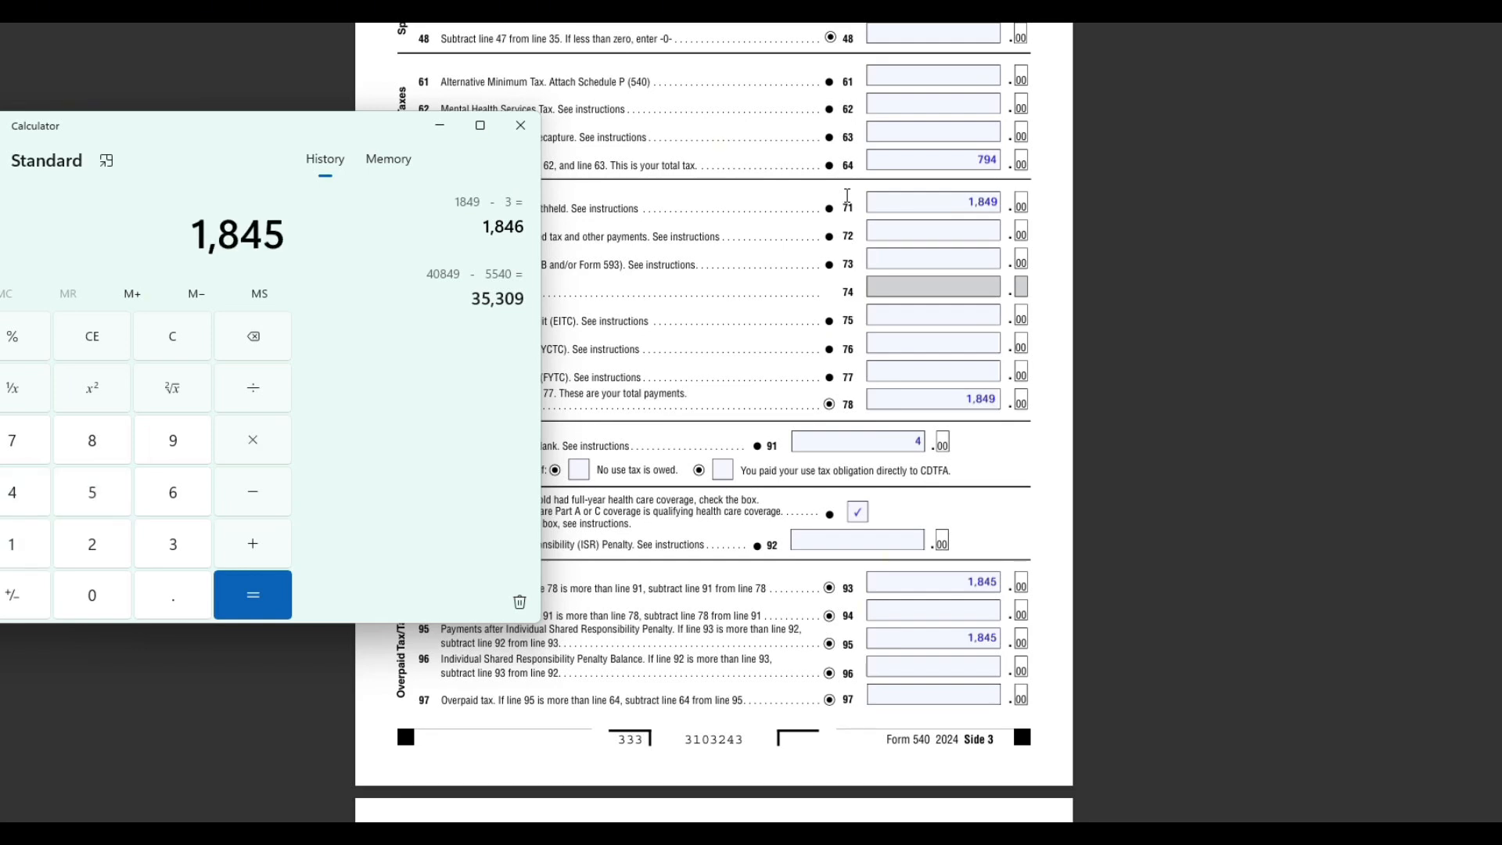
text(- 7)
text(94)
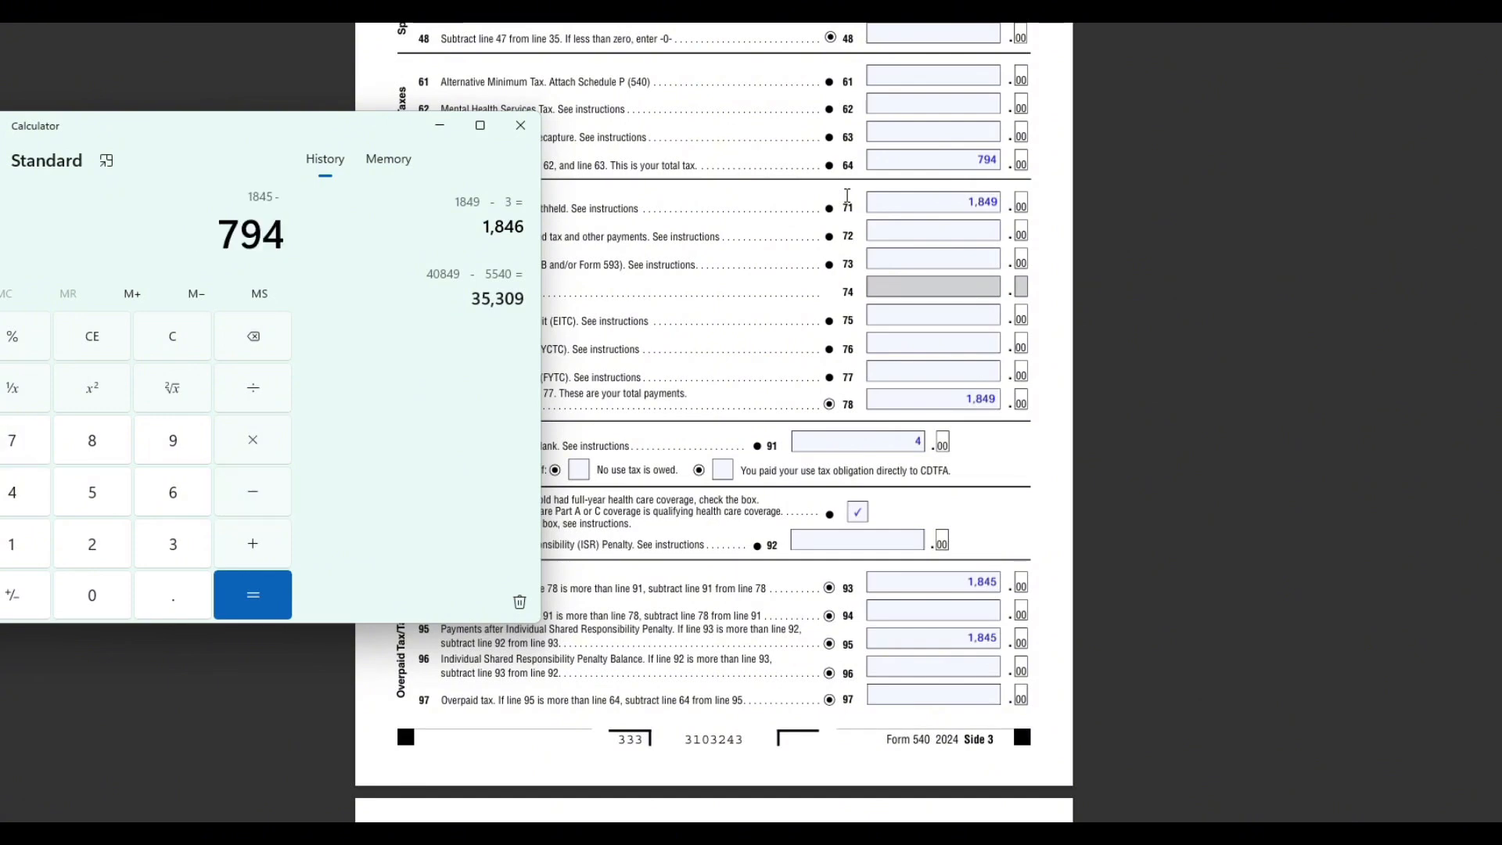
key(Return)
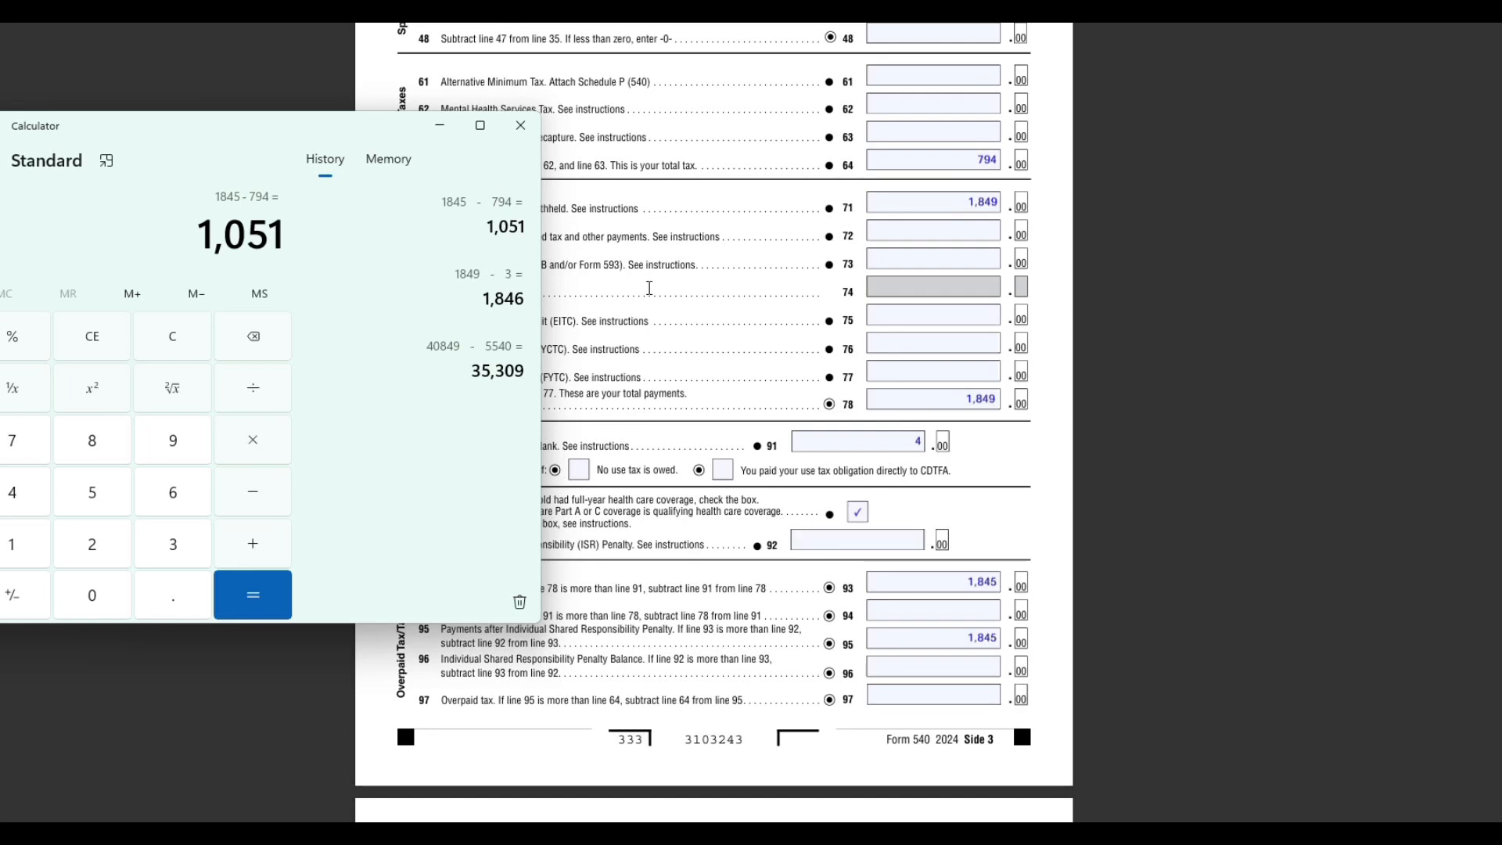
Return to the form and set the line 97 overpaid tax to 1051.00
scroll(1121, 601, down, 3)
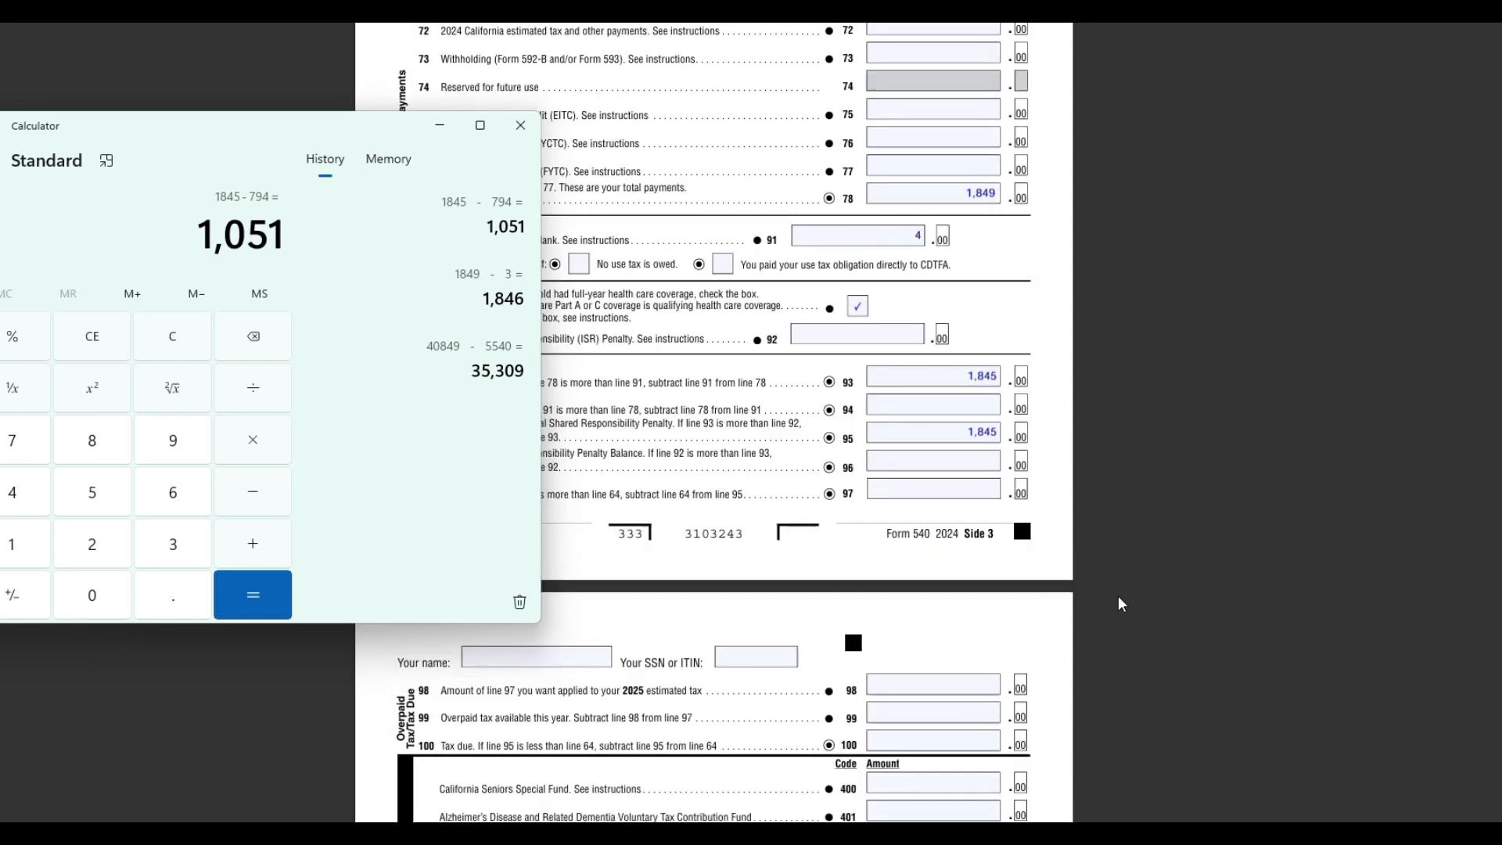
click(439, 125)
click(931, 488)
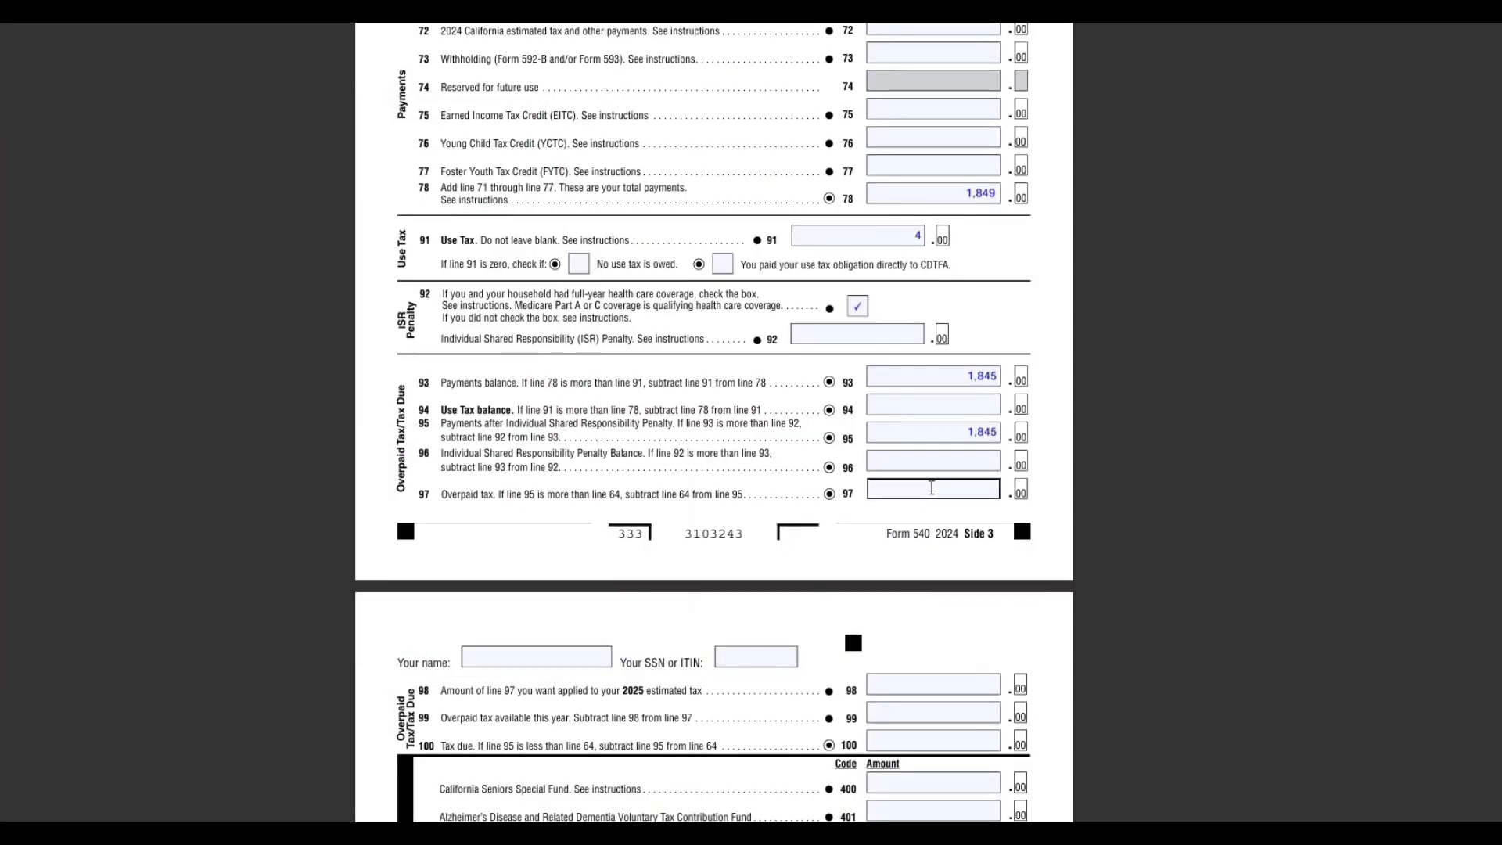
text(10)
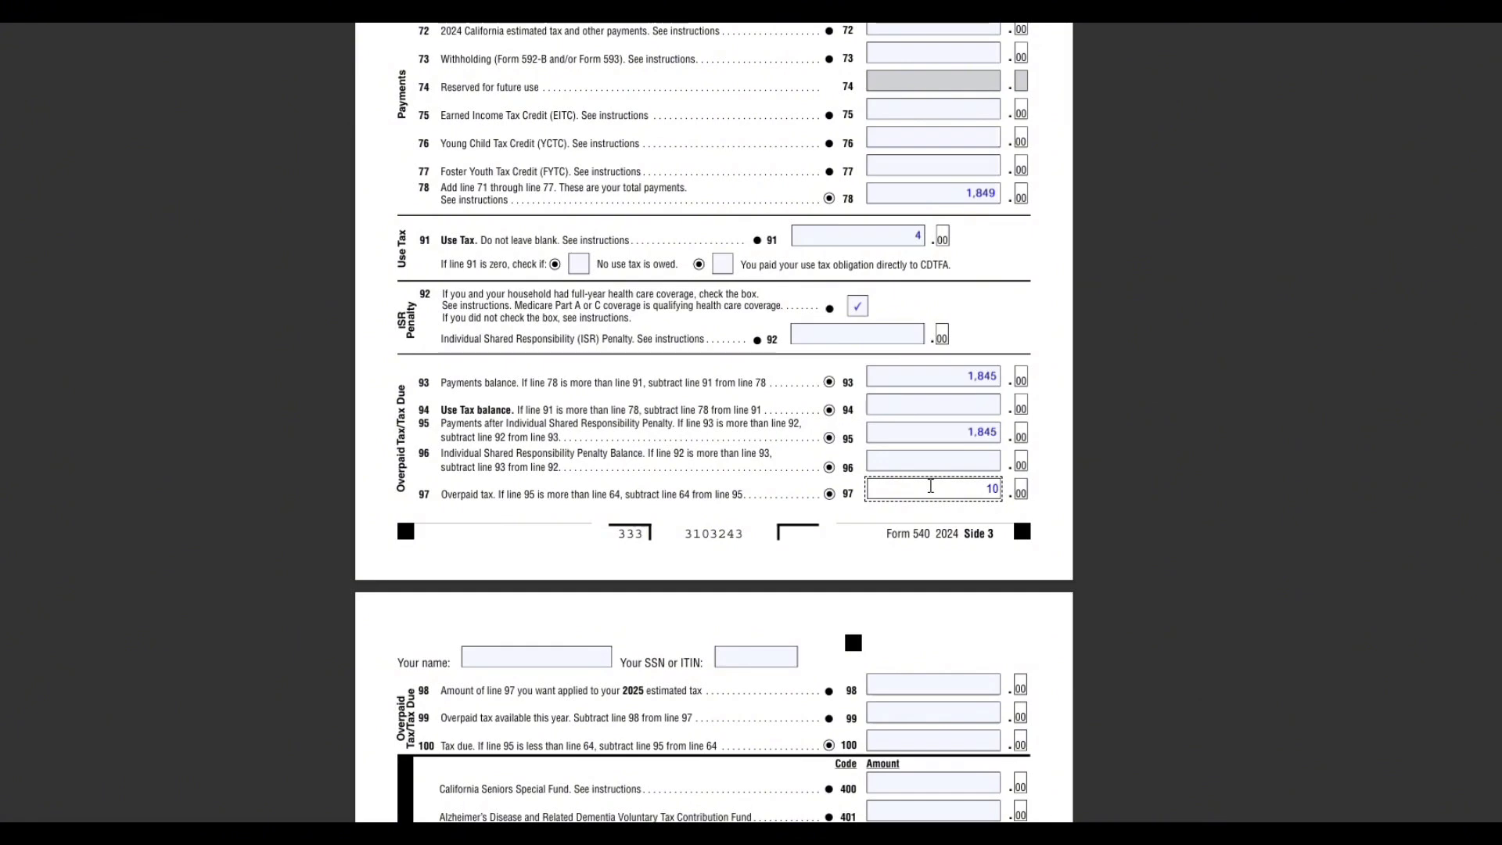
text(51.00)
drag(943, 486, 1003, 493)
Examine the name and SSN fields on Side 4 and the line 98 text about applying line 97 to 2025 estimated tax
scroll(1049, 692, down, 3)
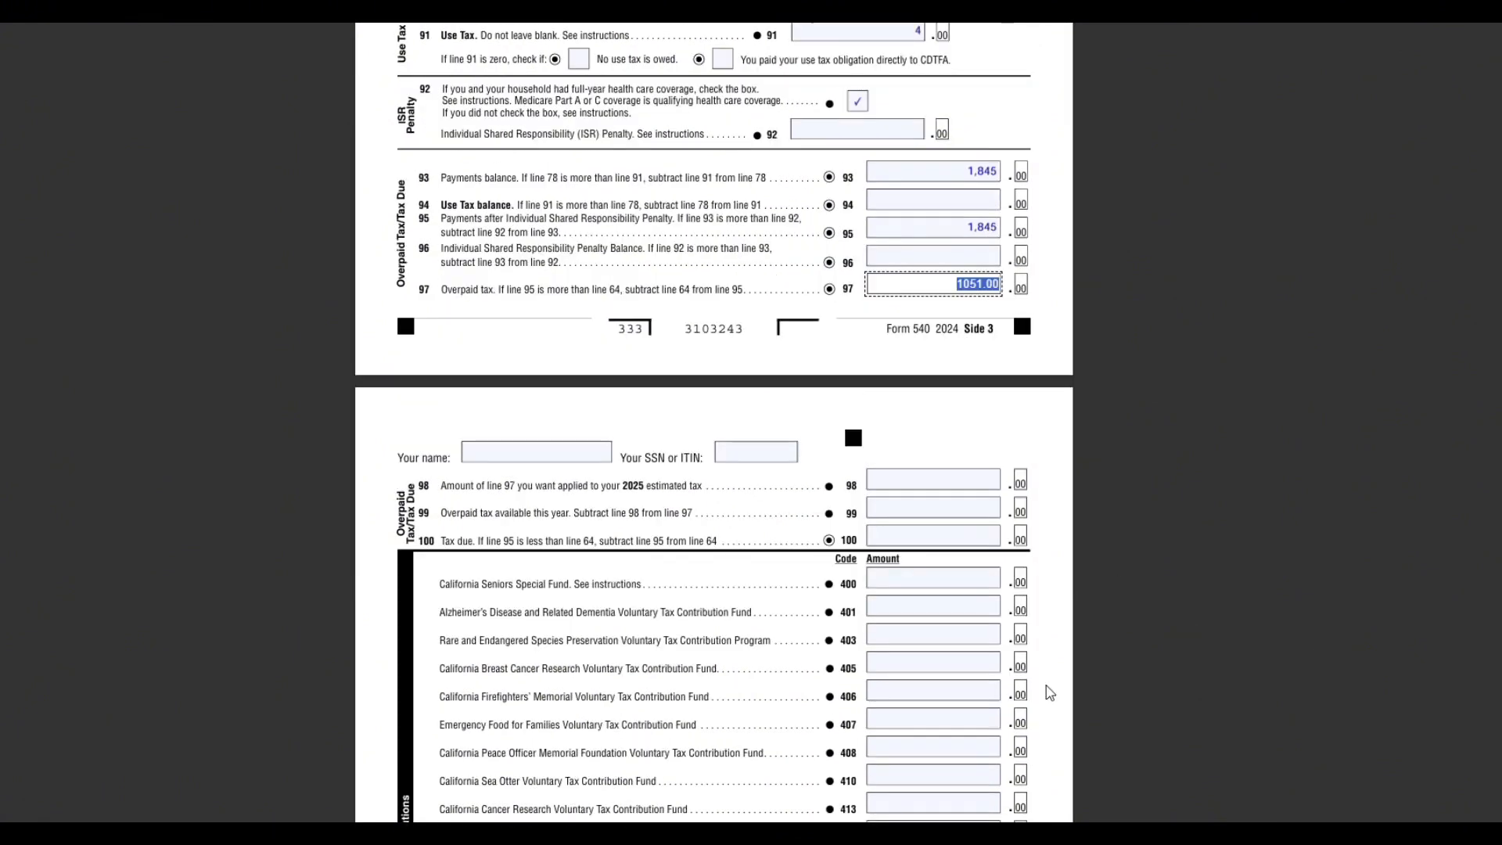
scroll(593, 520, down, 6)
click(524, 49)
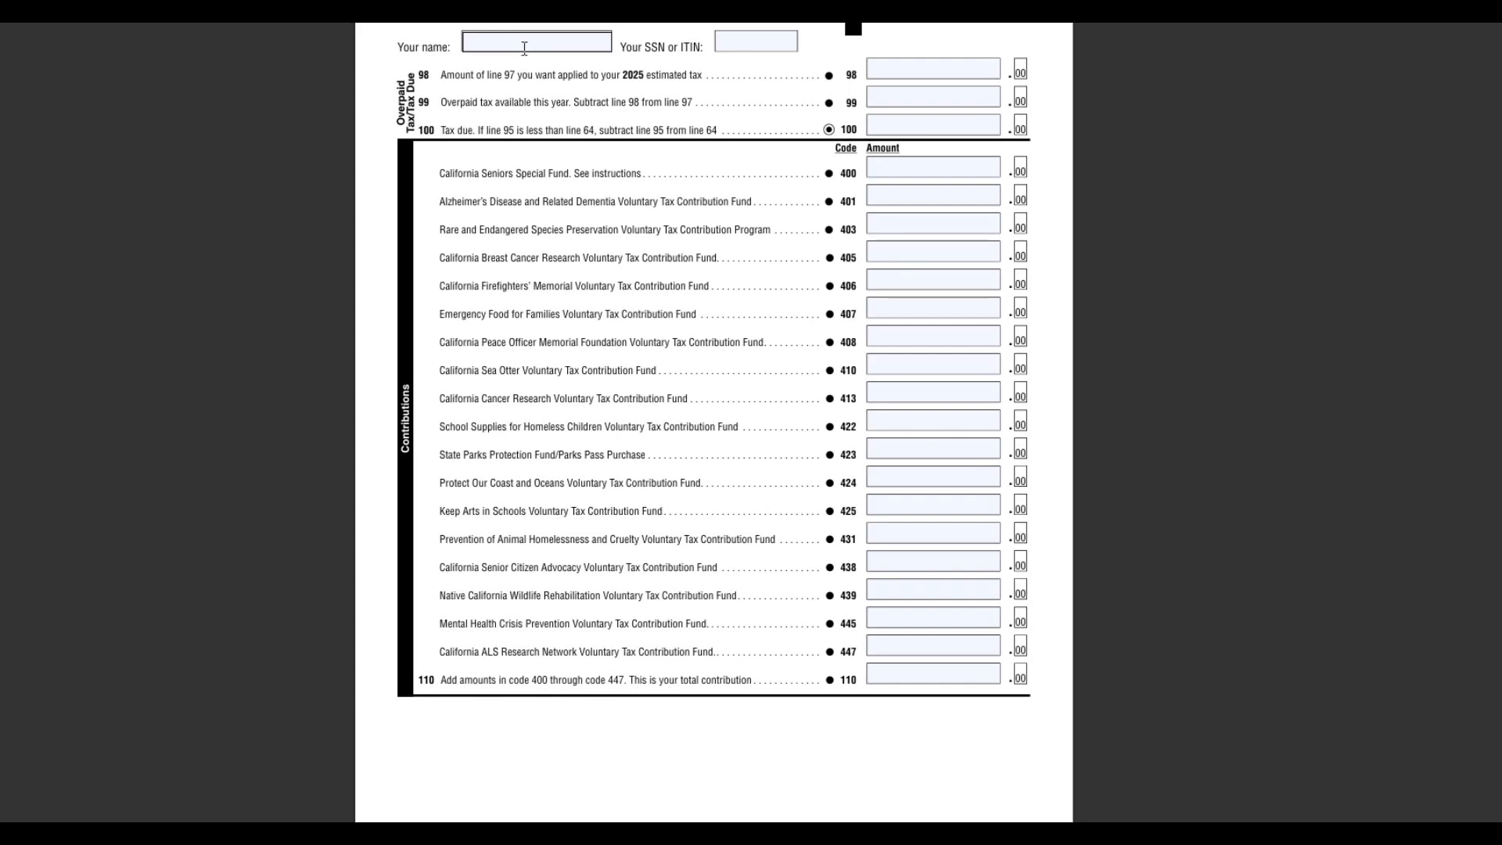
key(Tab)
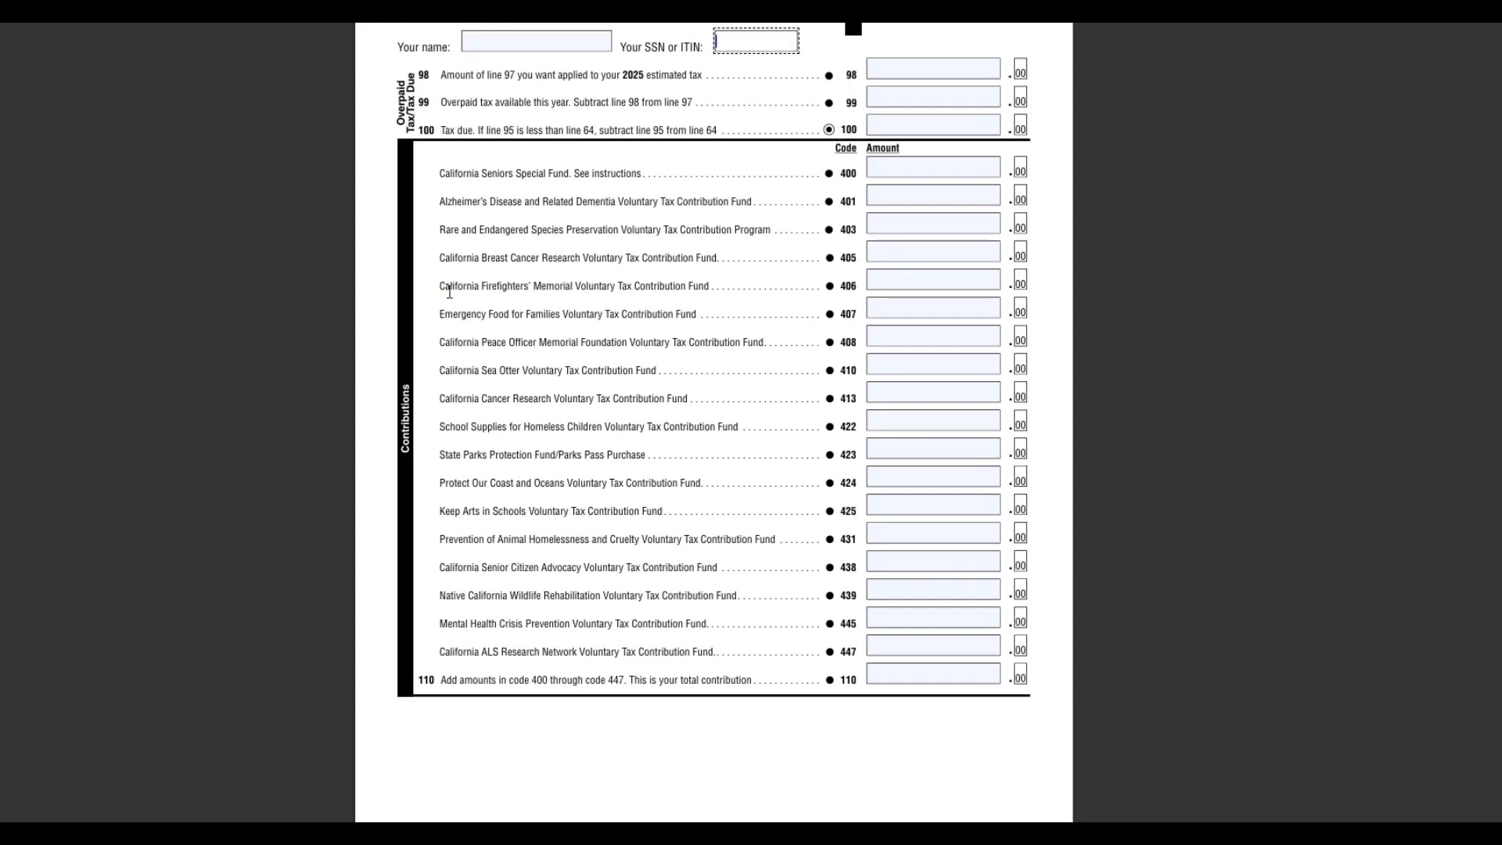
scroll(556, 220, up, 3)
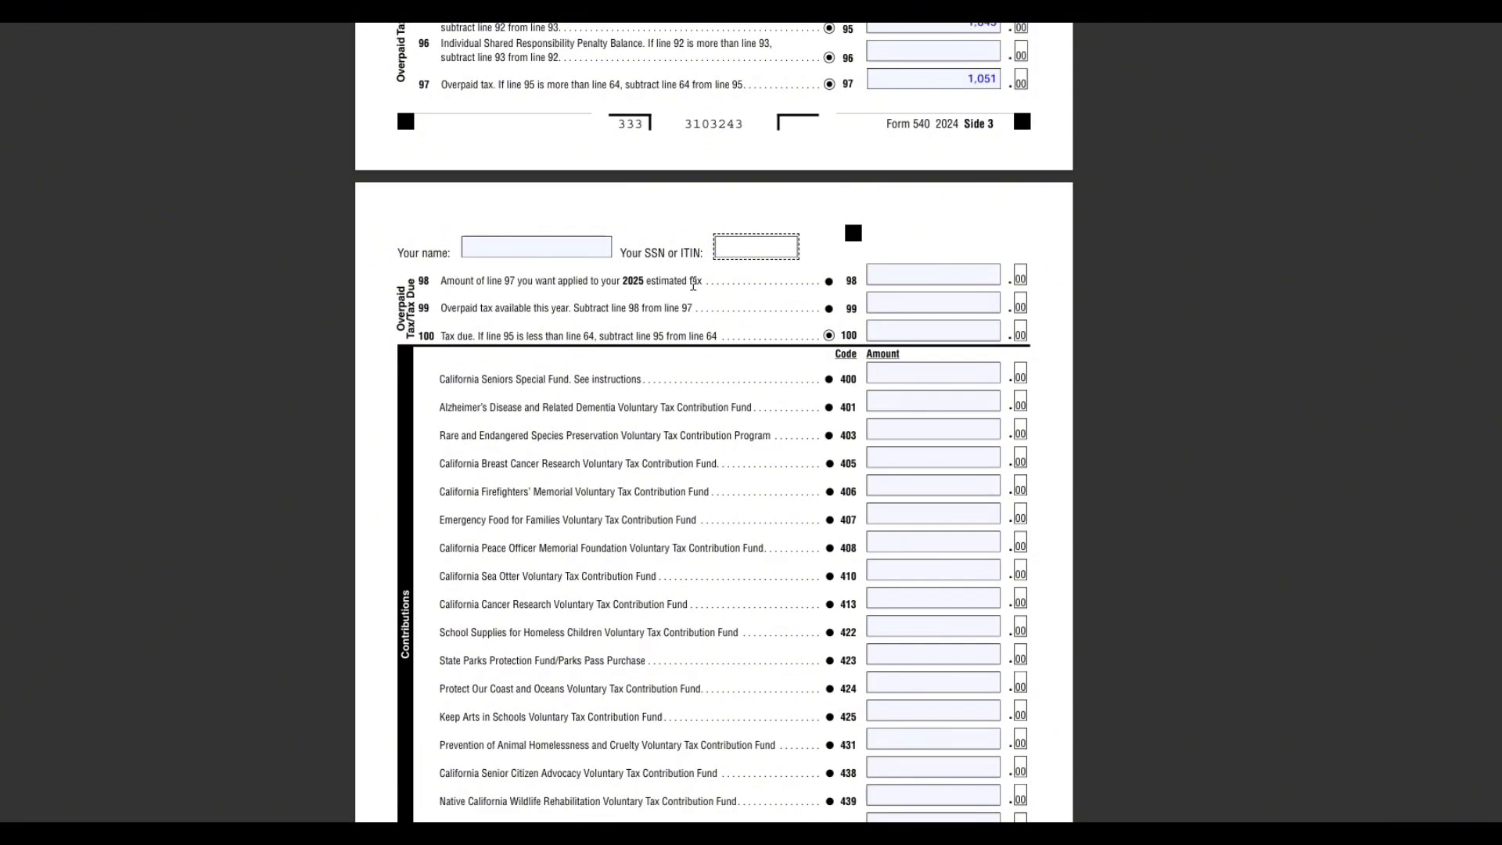
drag(703, 283, 622, 288)
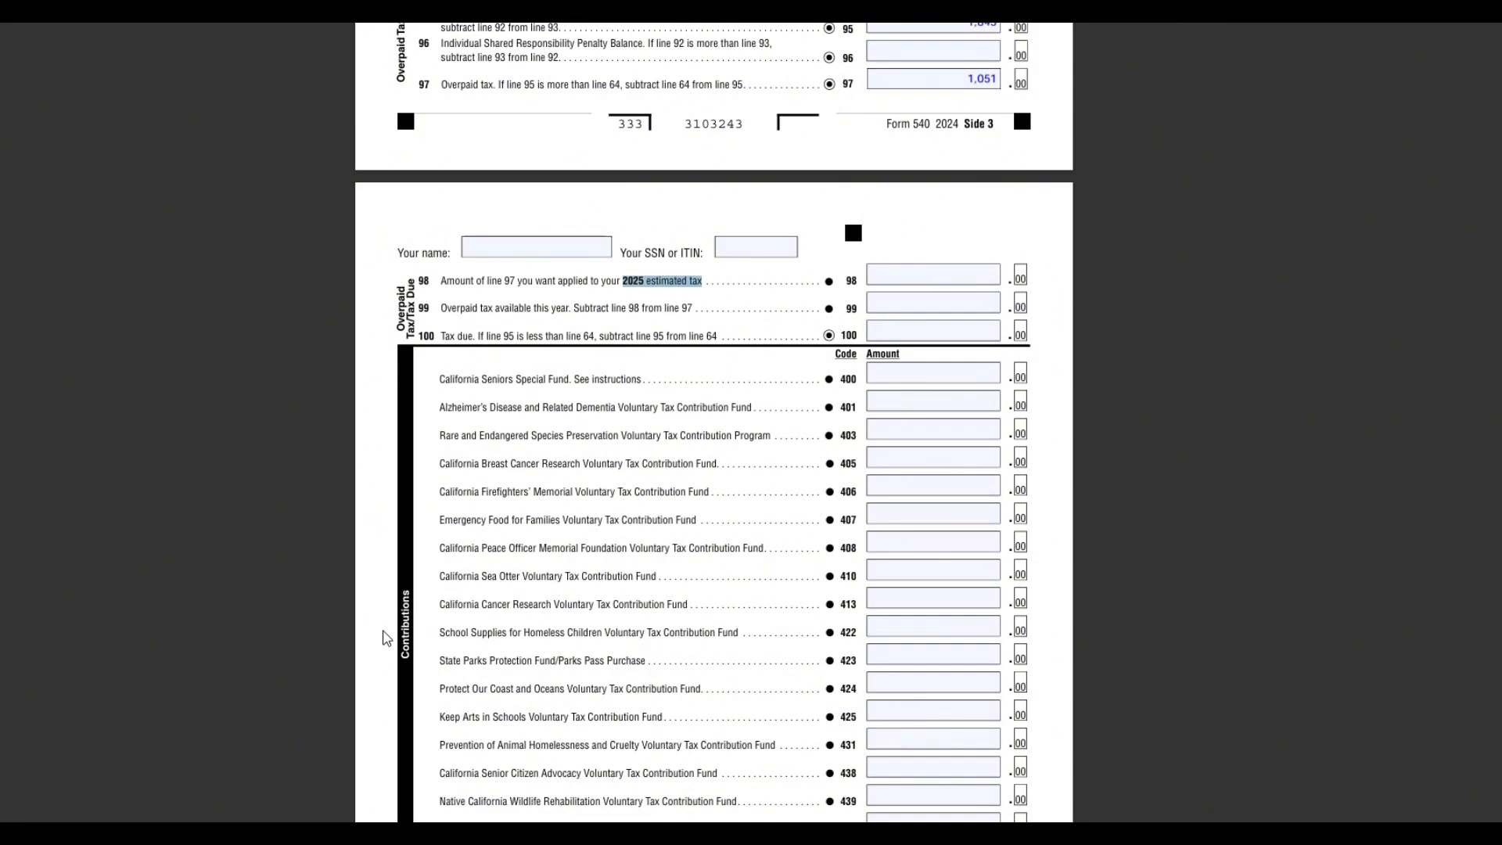
Set the line 98 amount applied to 2025 estimated tax to 0 and the line 99 overpaid tax available to 1051
click(996, 78)
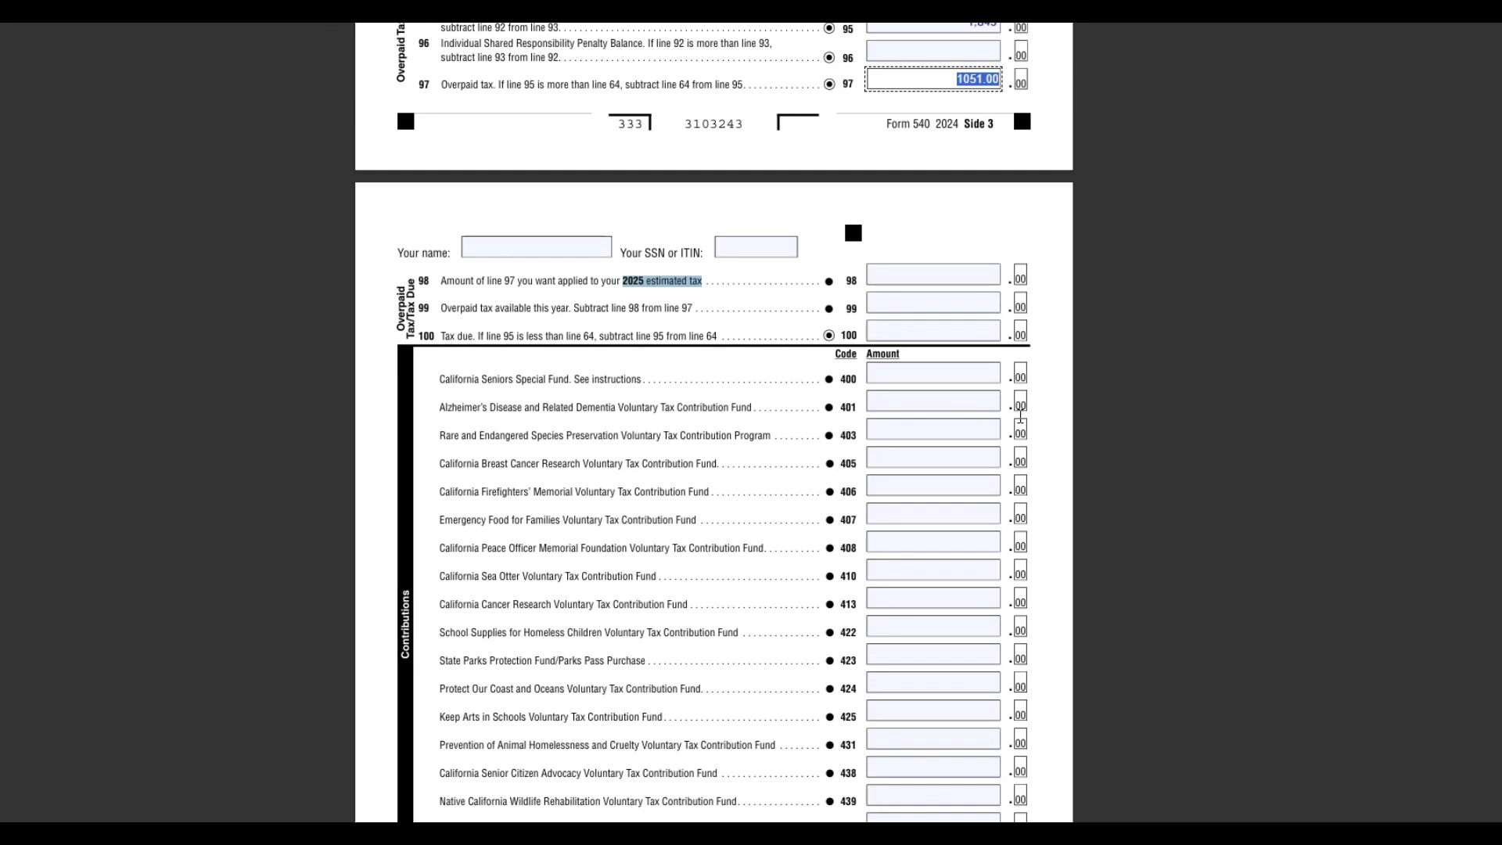
click(914, 272)
text(0)
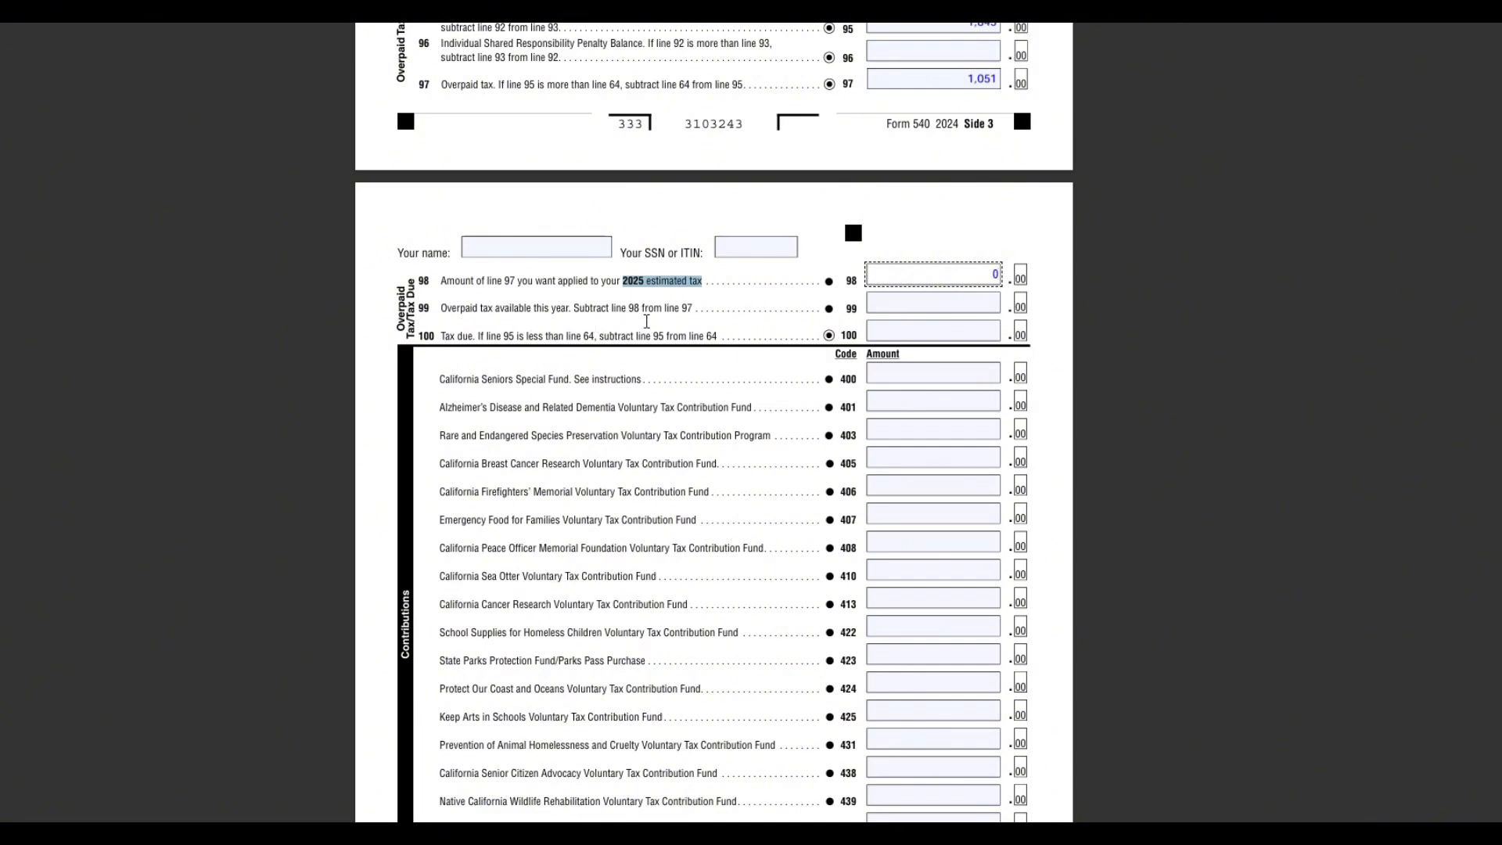
key(Tab)
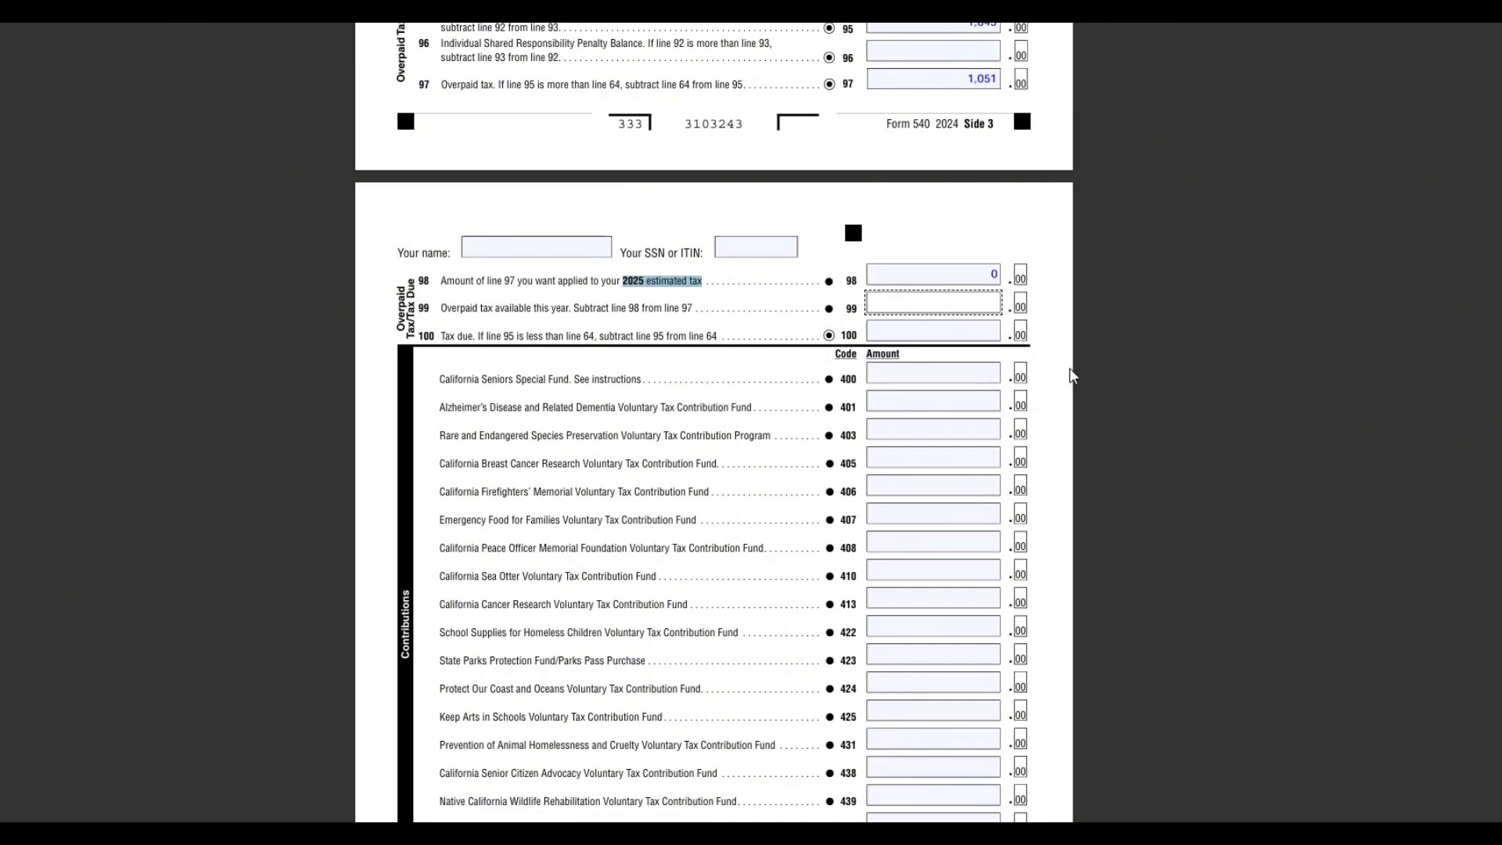
text(1051)
drag(498, 313, 542, 311)
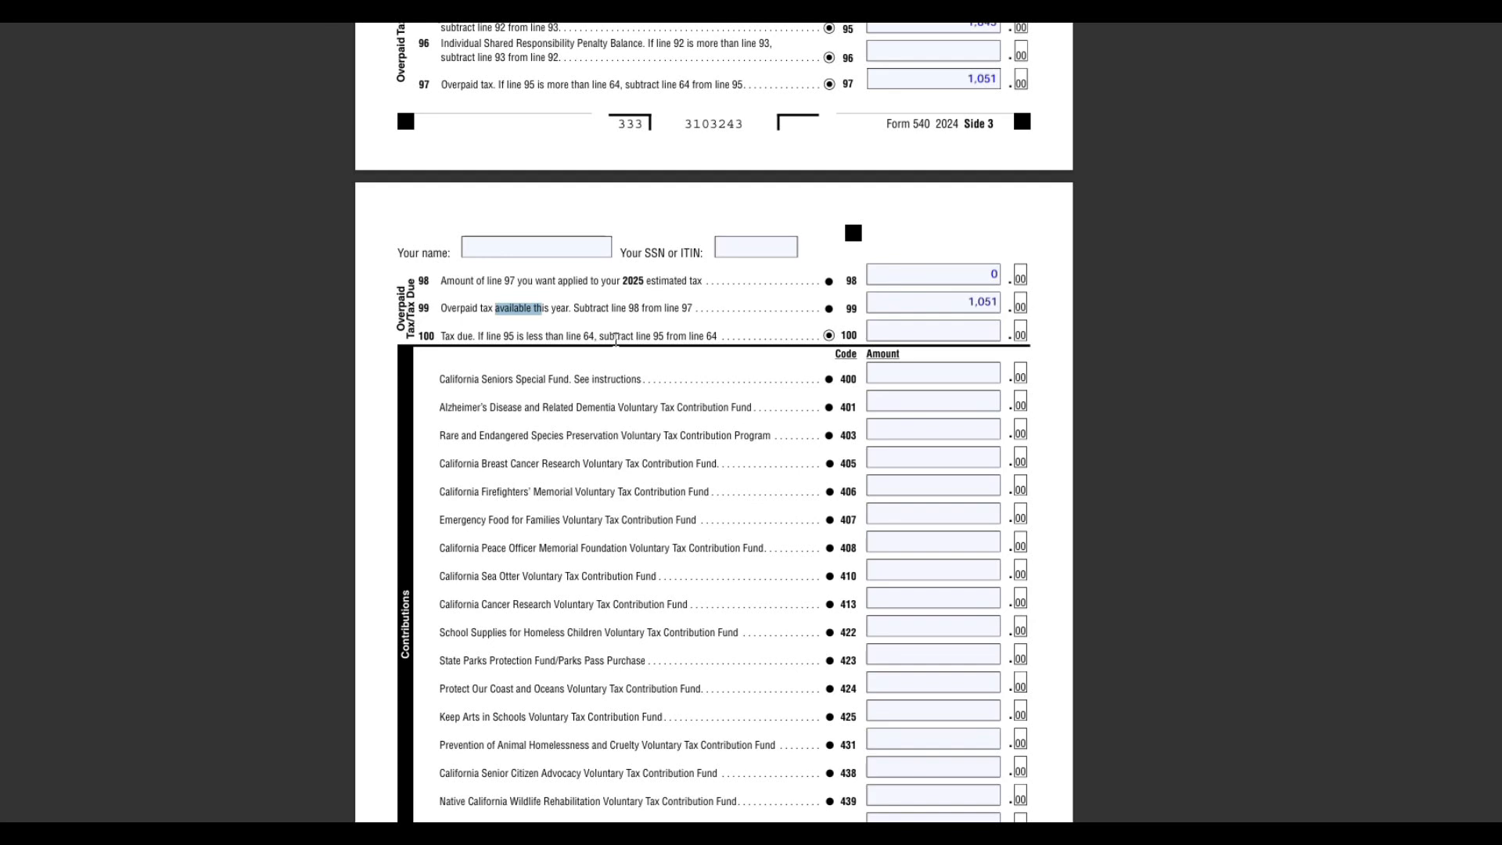
click(952, 334)
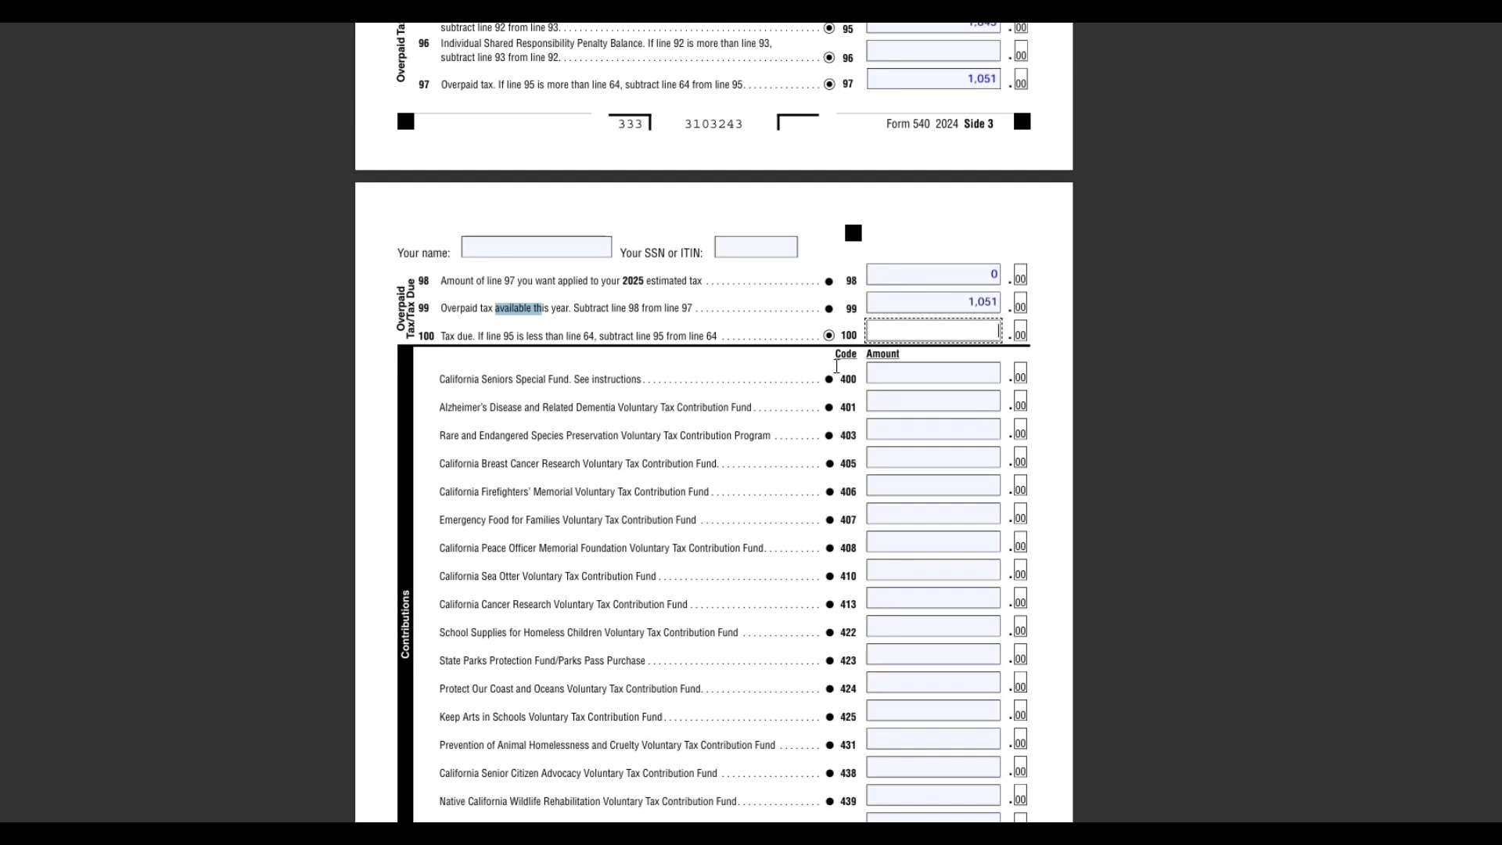
key(shift+Tab)
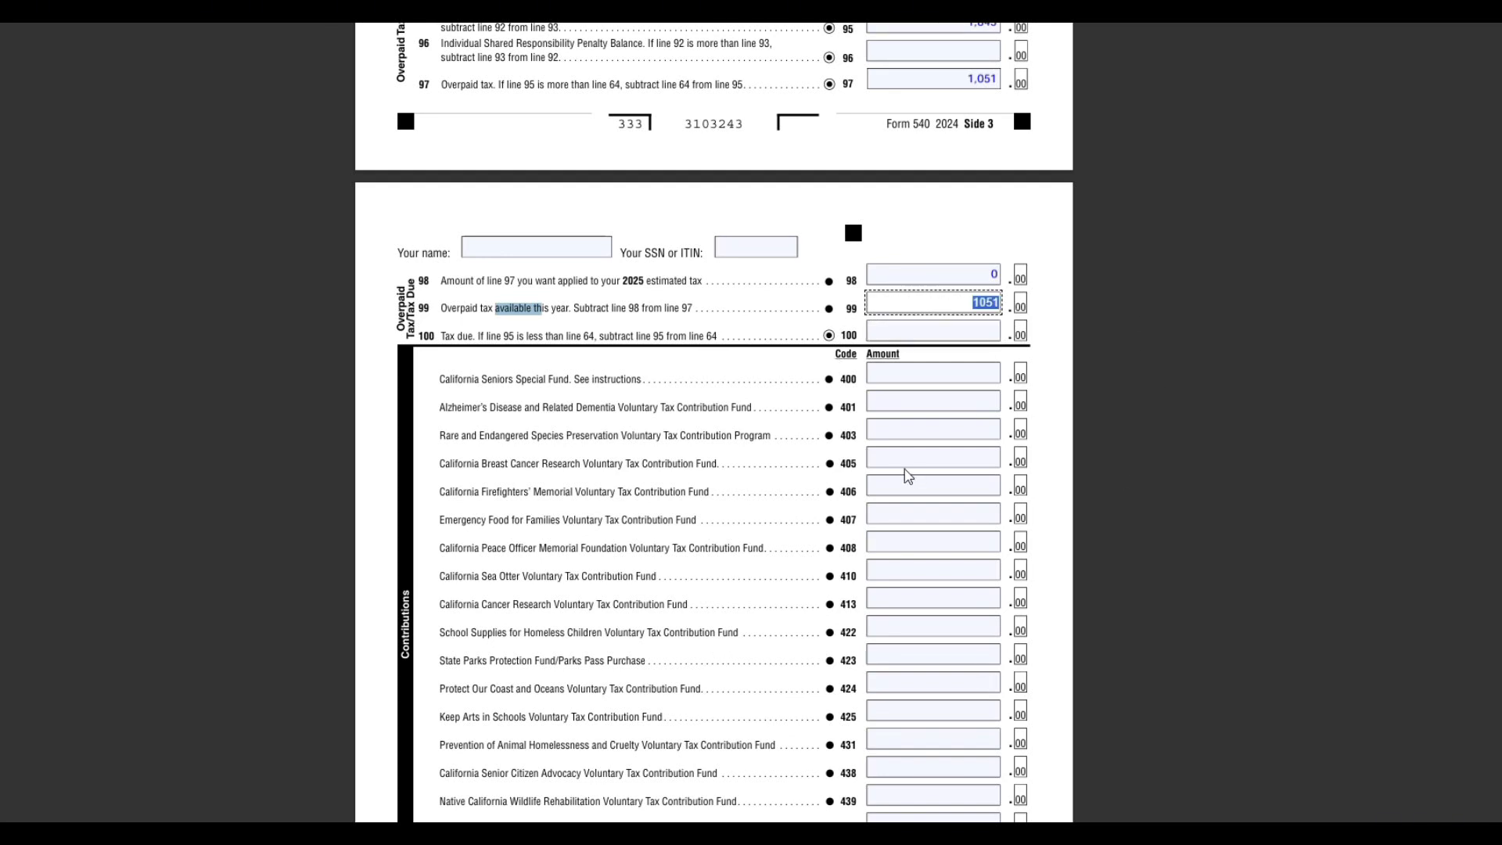
Review the voluntary contribution funds starting at code 400 and the line 111 amount you owe
scroll(808, 472, down, 3)
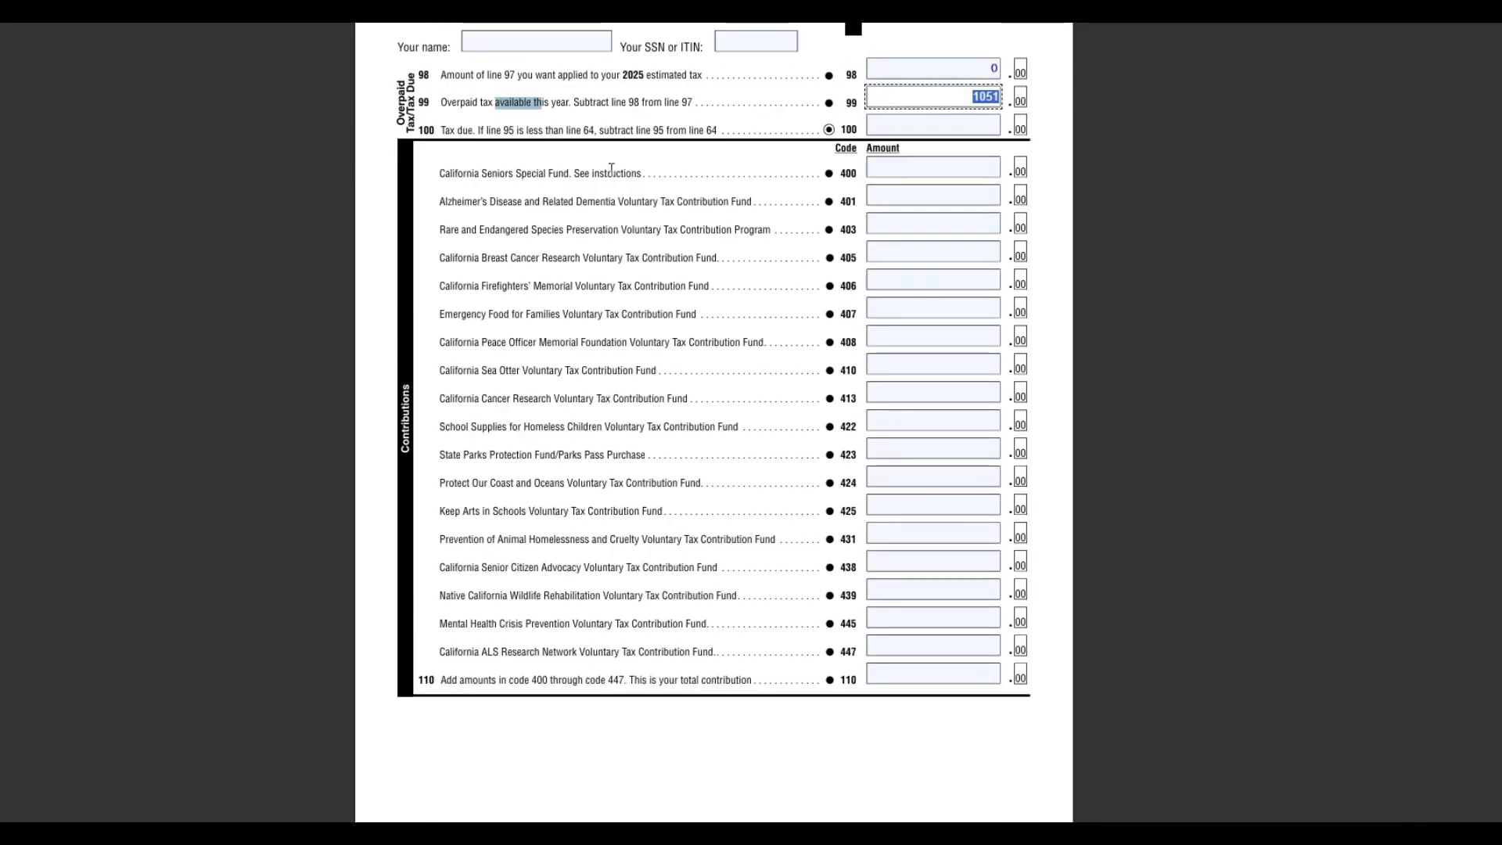
drag(451, 174, 473, 173)
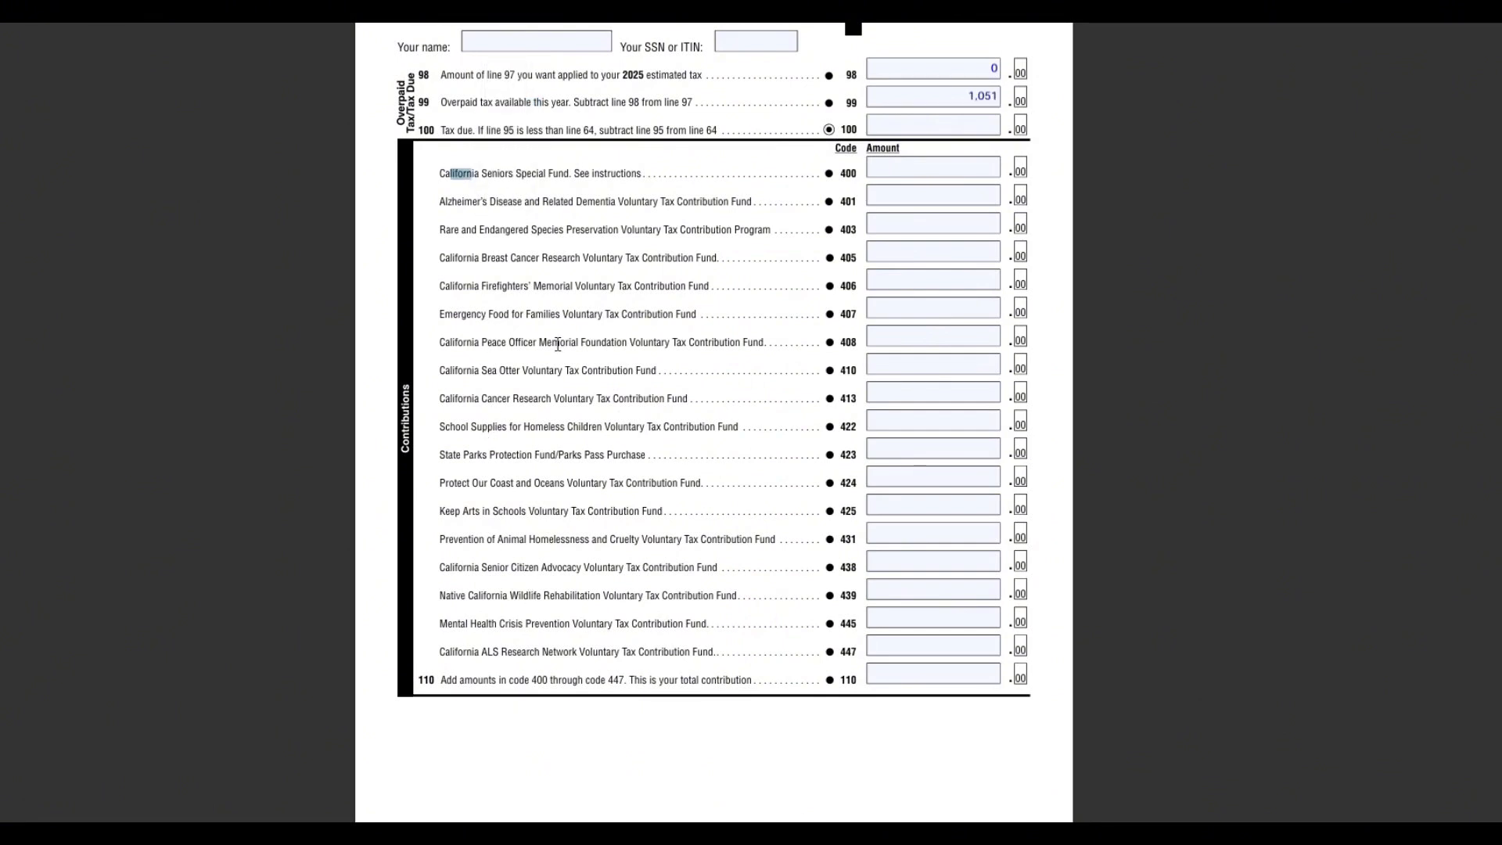
click(933, 170)
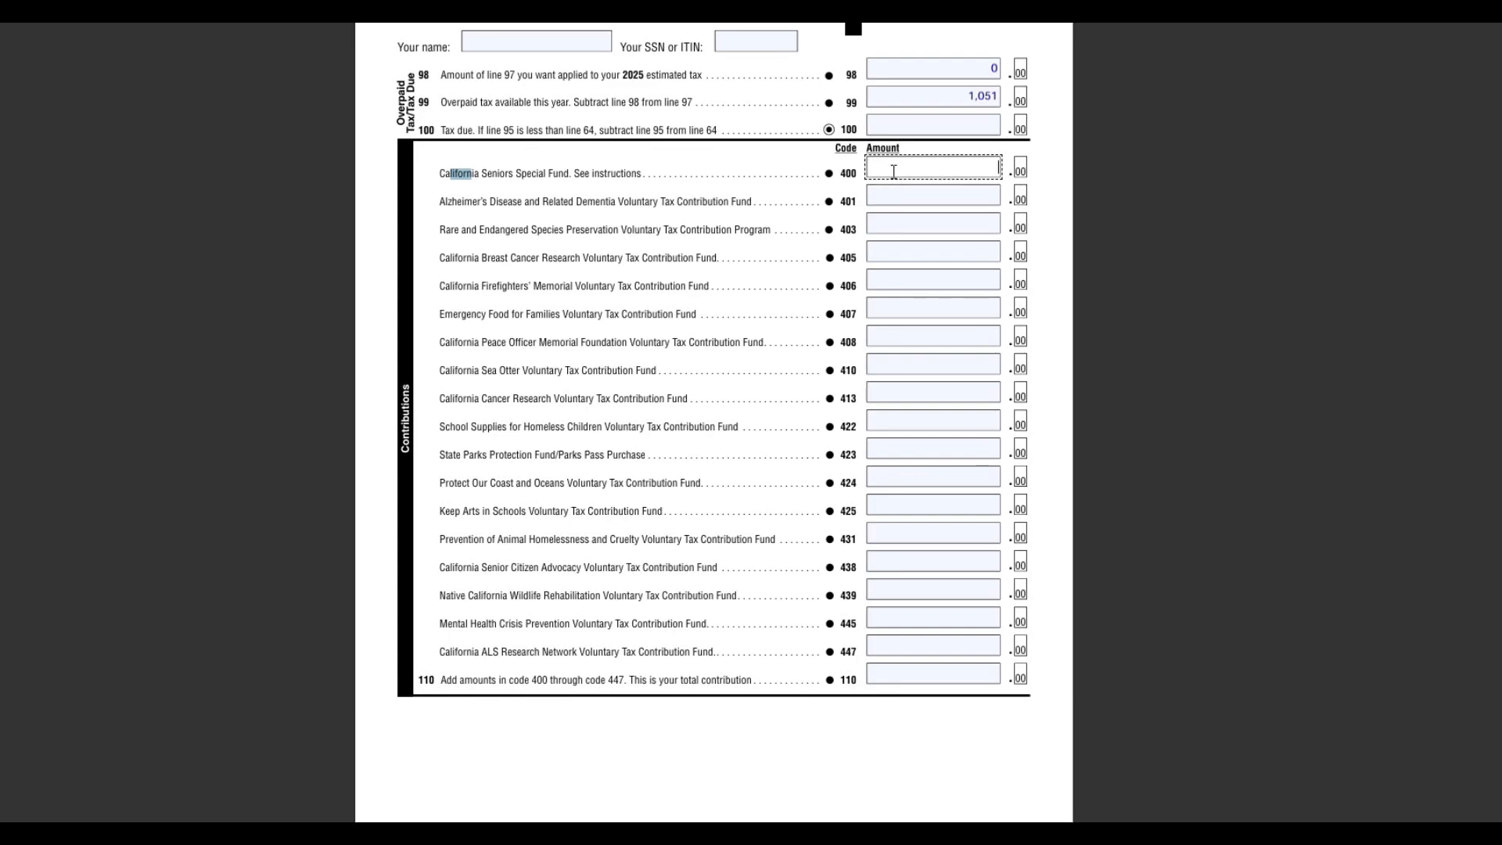
scroll(757, 500, down, 8)
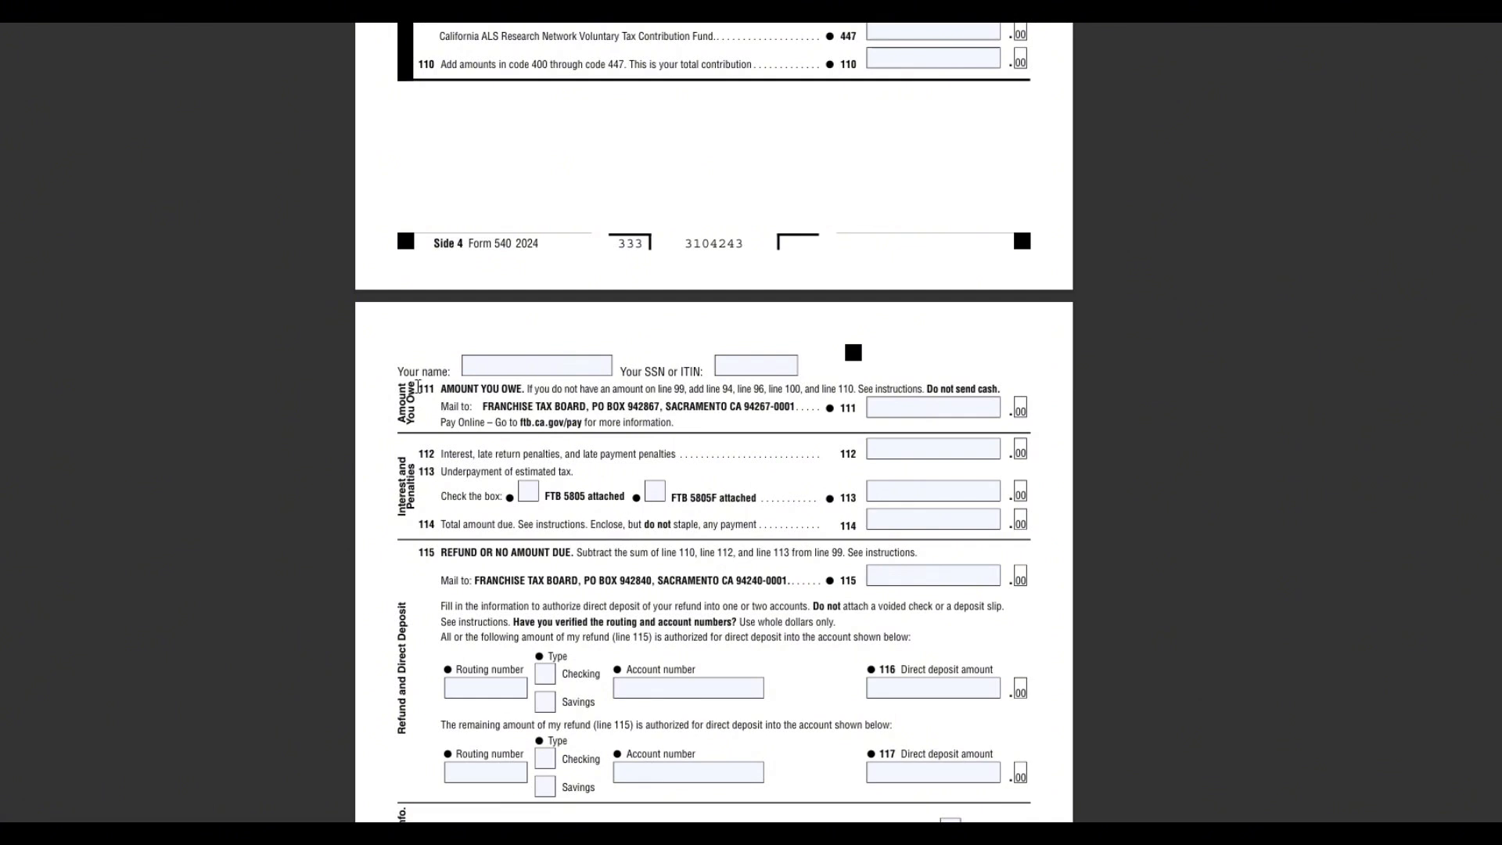
click(928, 404)
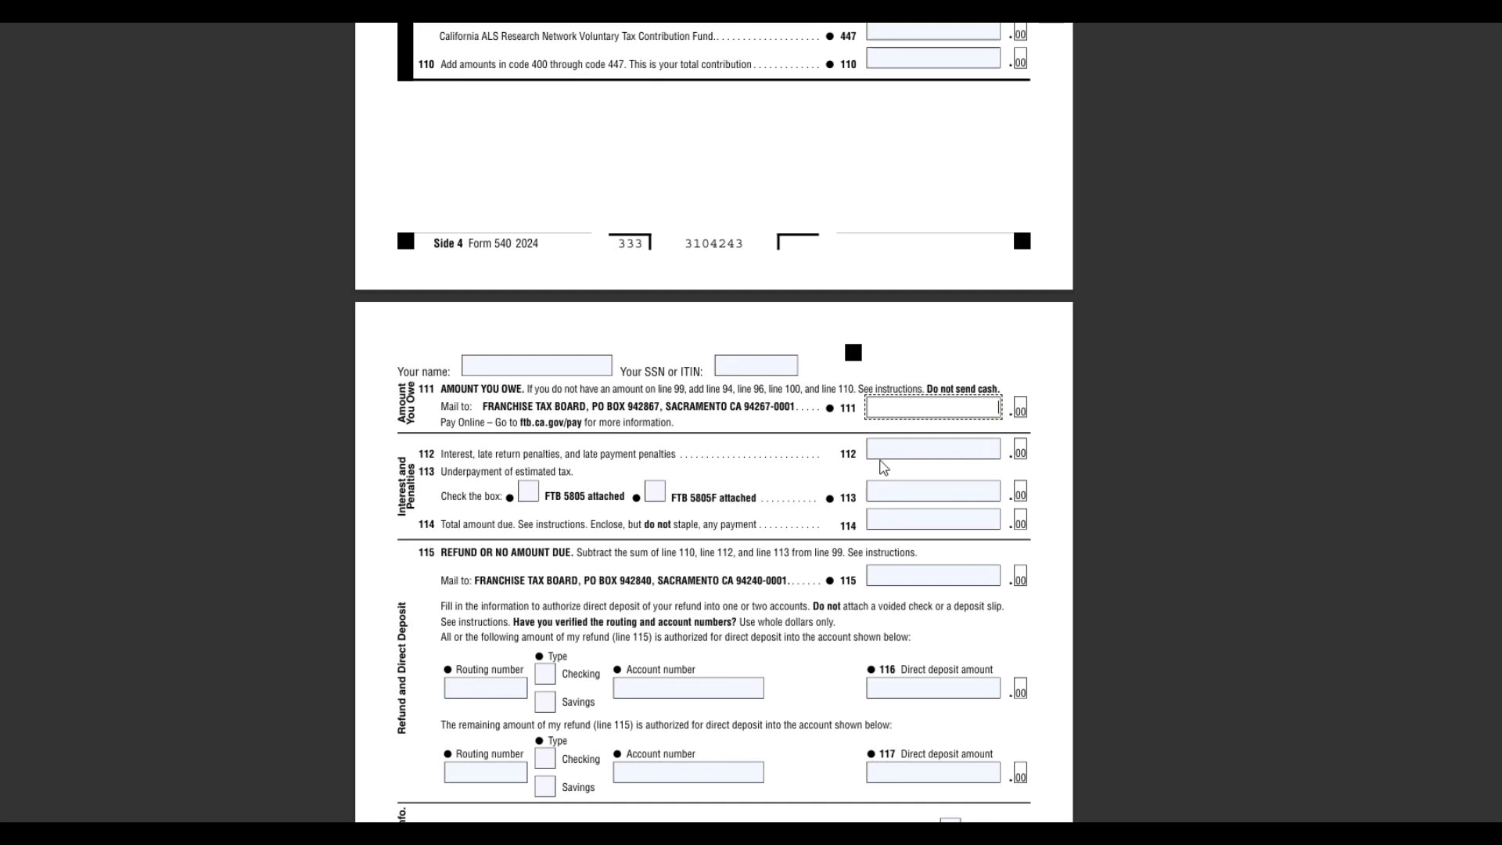
Check the line 98 and 99 amounts on Side 4 and set the line 115 refund to 1051.00
scroll(690, 485, down, 3)
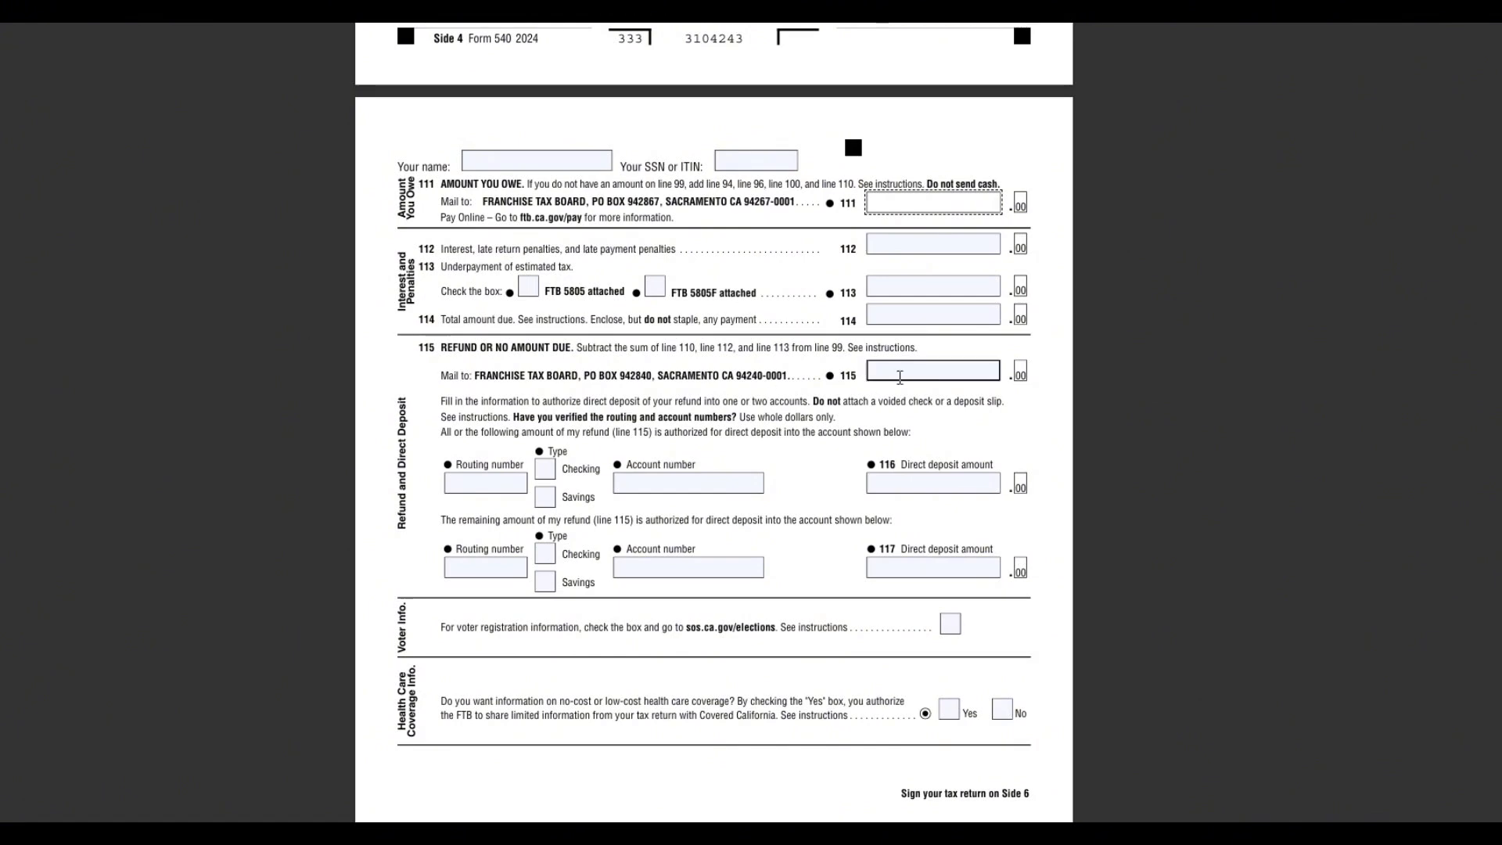
click(925, 373)
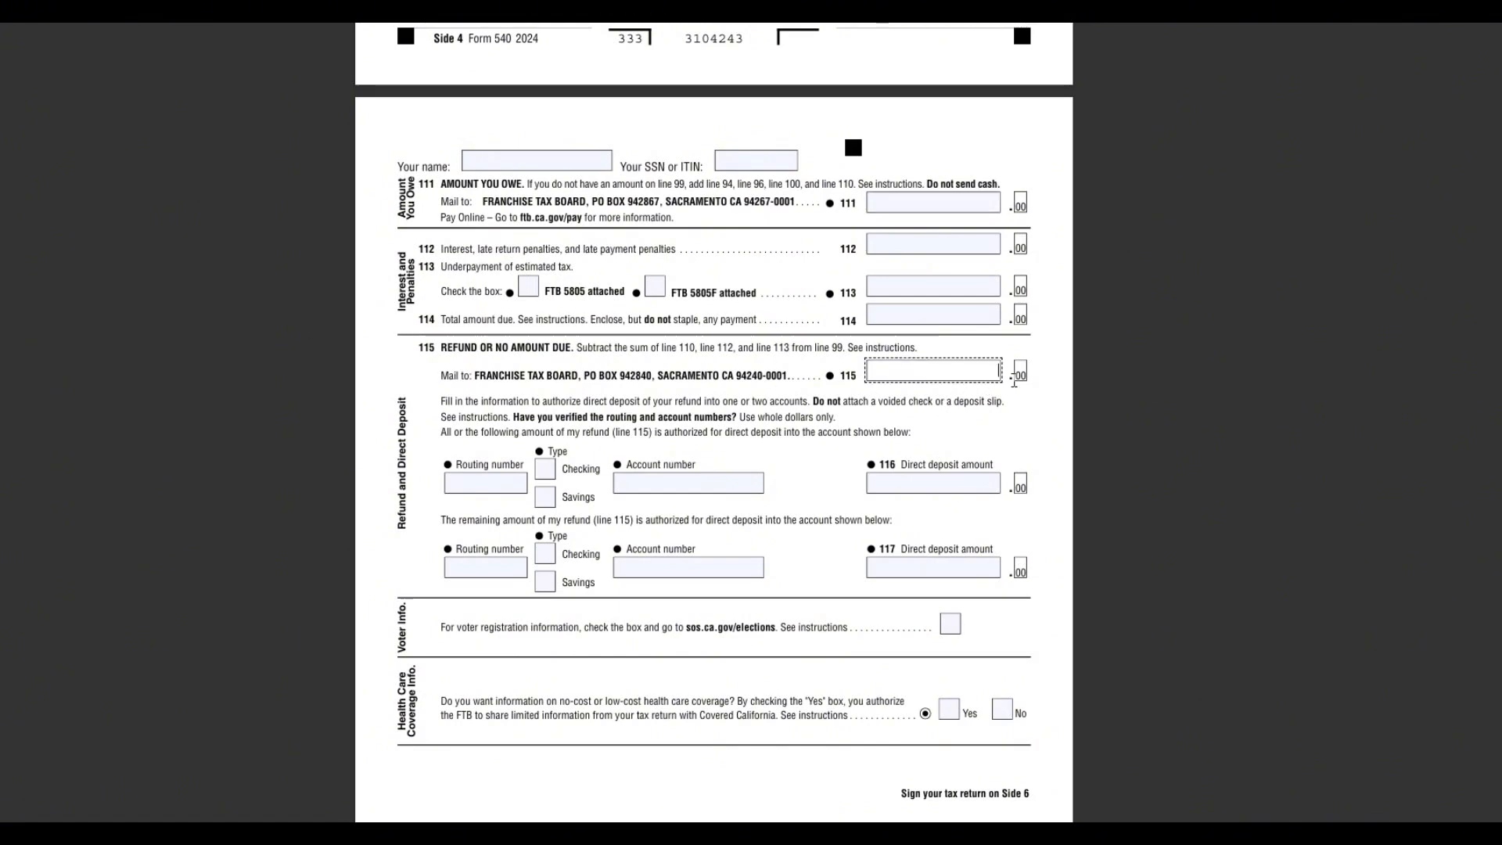
scroll(1016, 380, up, 10)
scroll(1017, 379, up, 2)
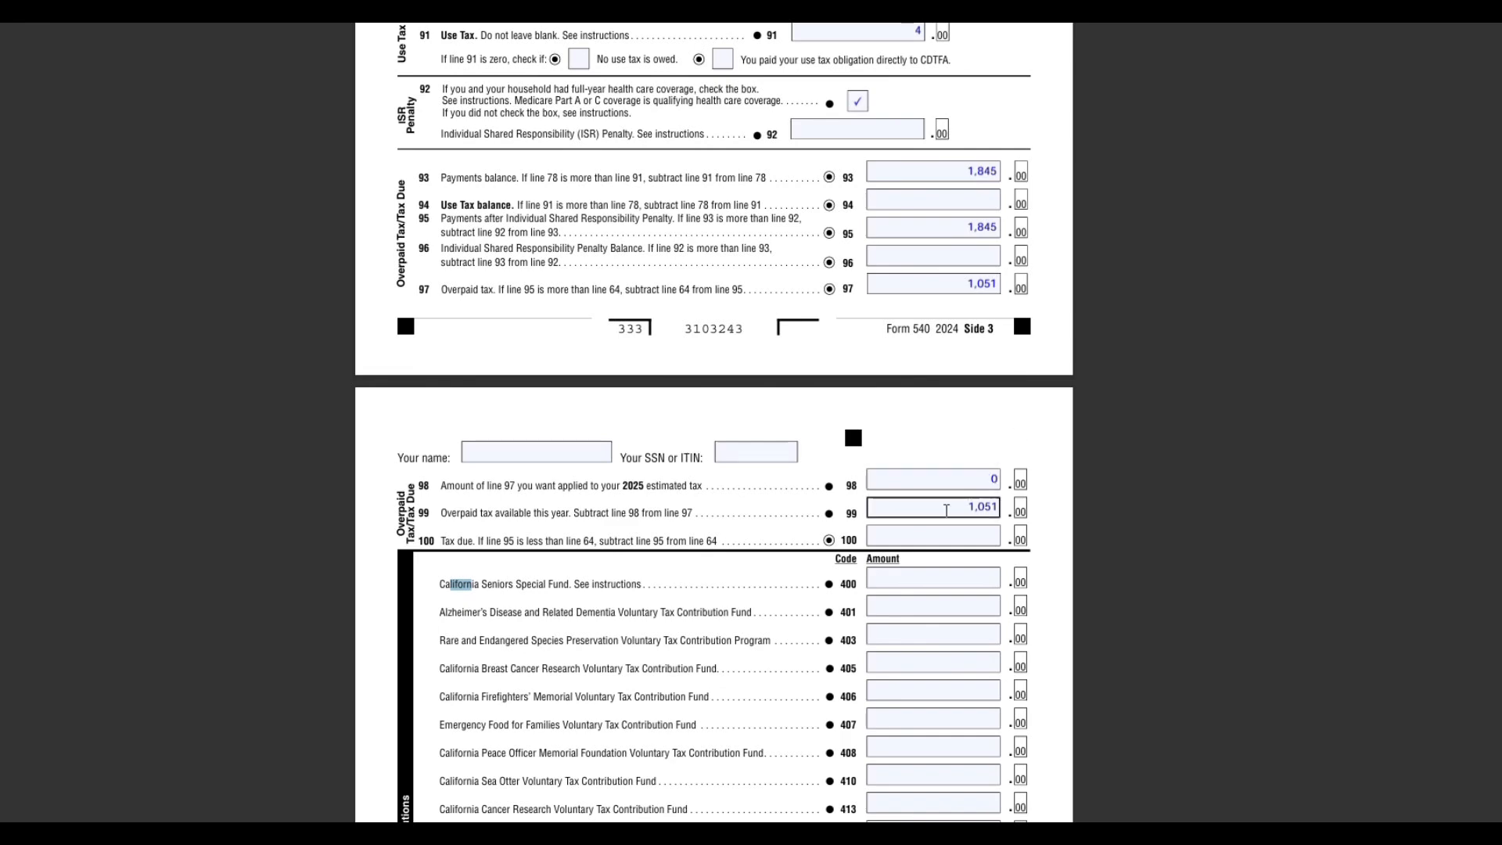
scroll(948, 503, down, 15)
scroll(951, 455, up, 3)
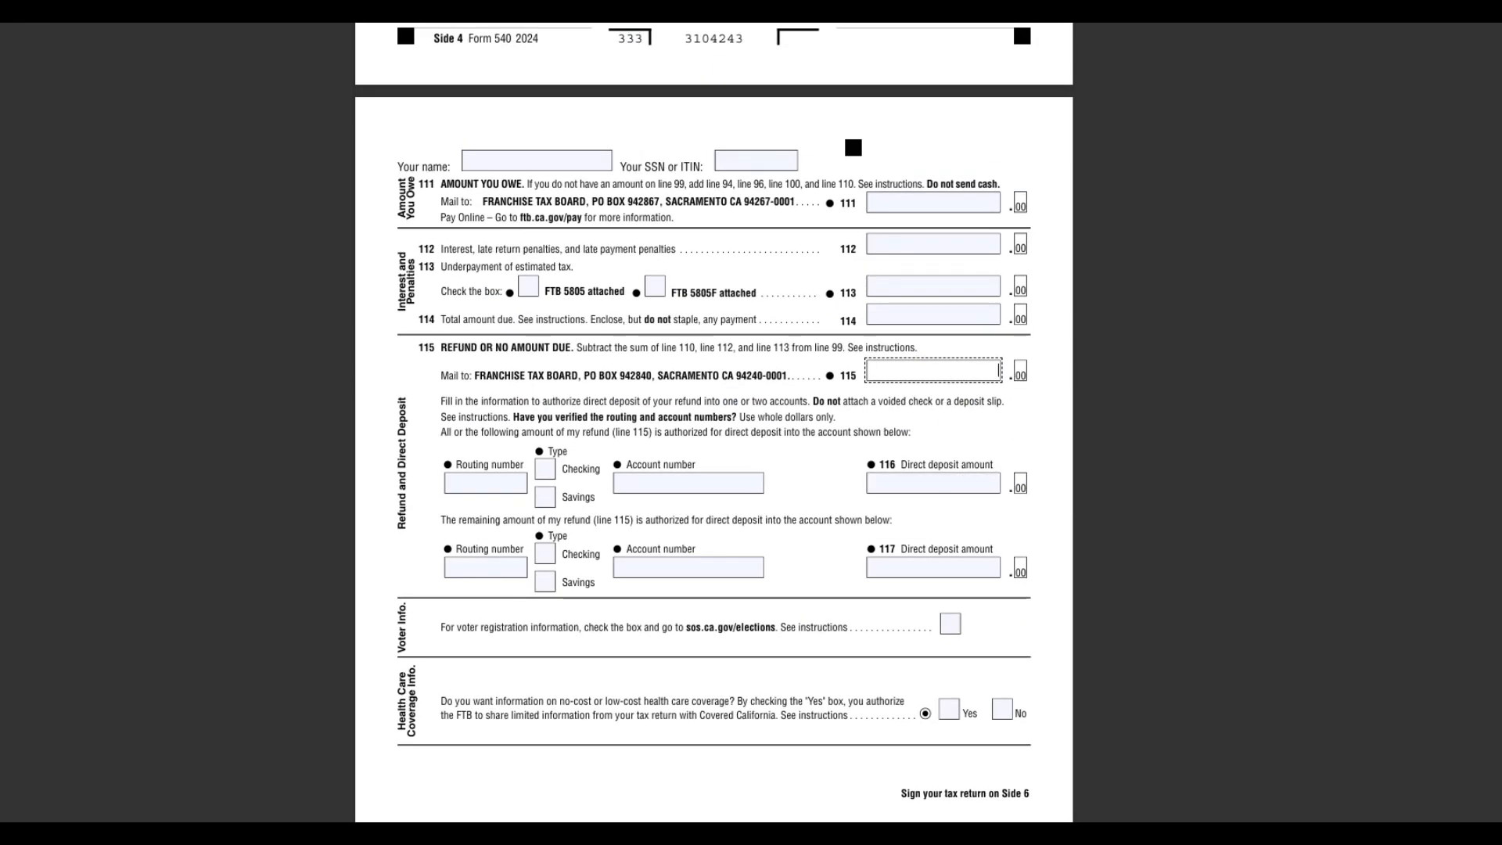
text(051.00)
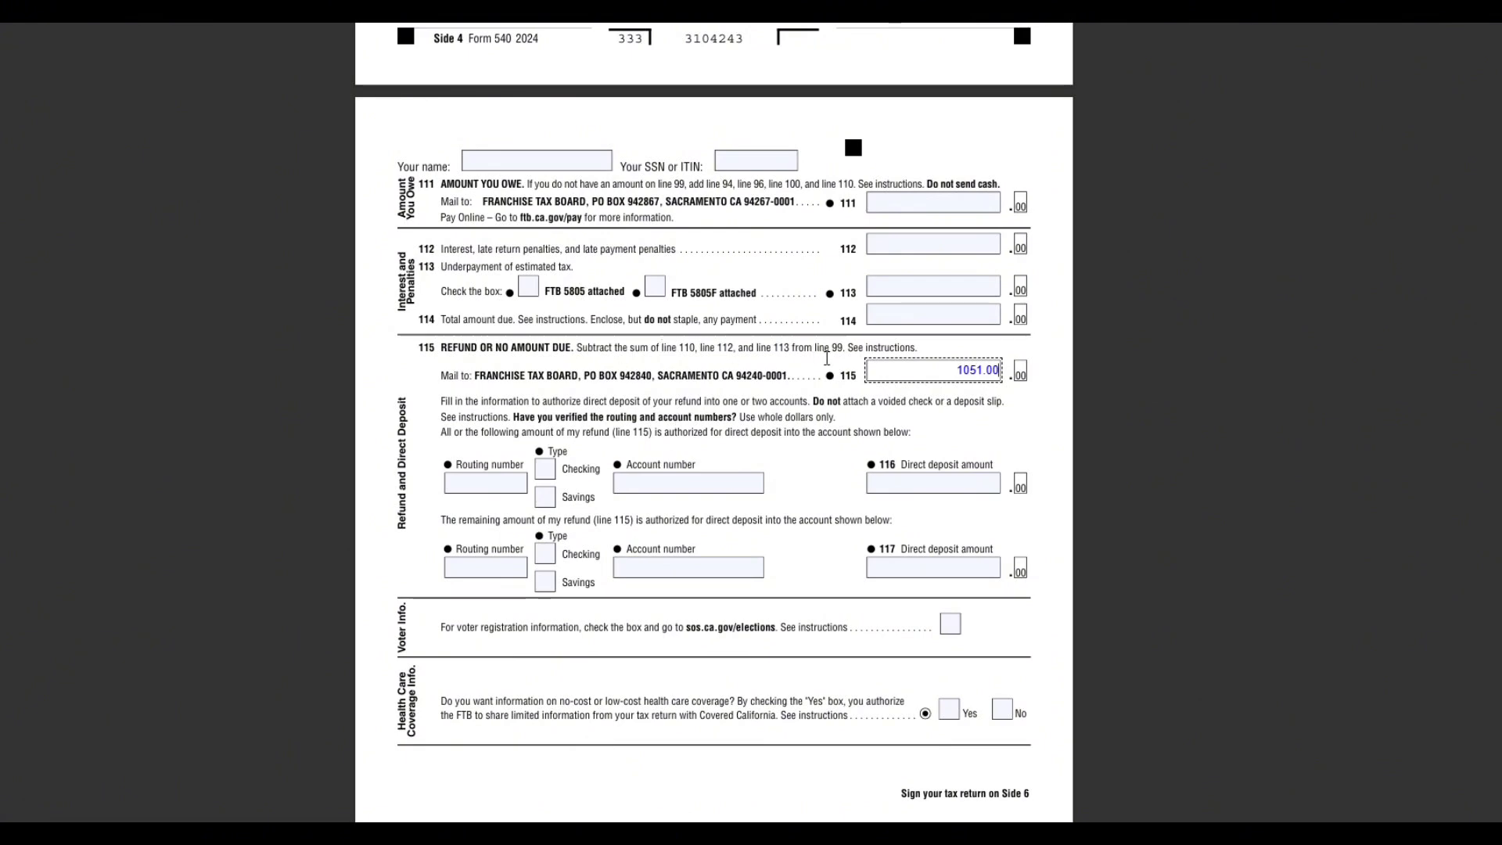
Set line 111 amount owed, line 112 interest and penalties, line 113 underpayment and line 114 total amount due to 0
scroll(898, 376, up, 9)
scroll(885, 280, up, 4)
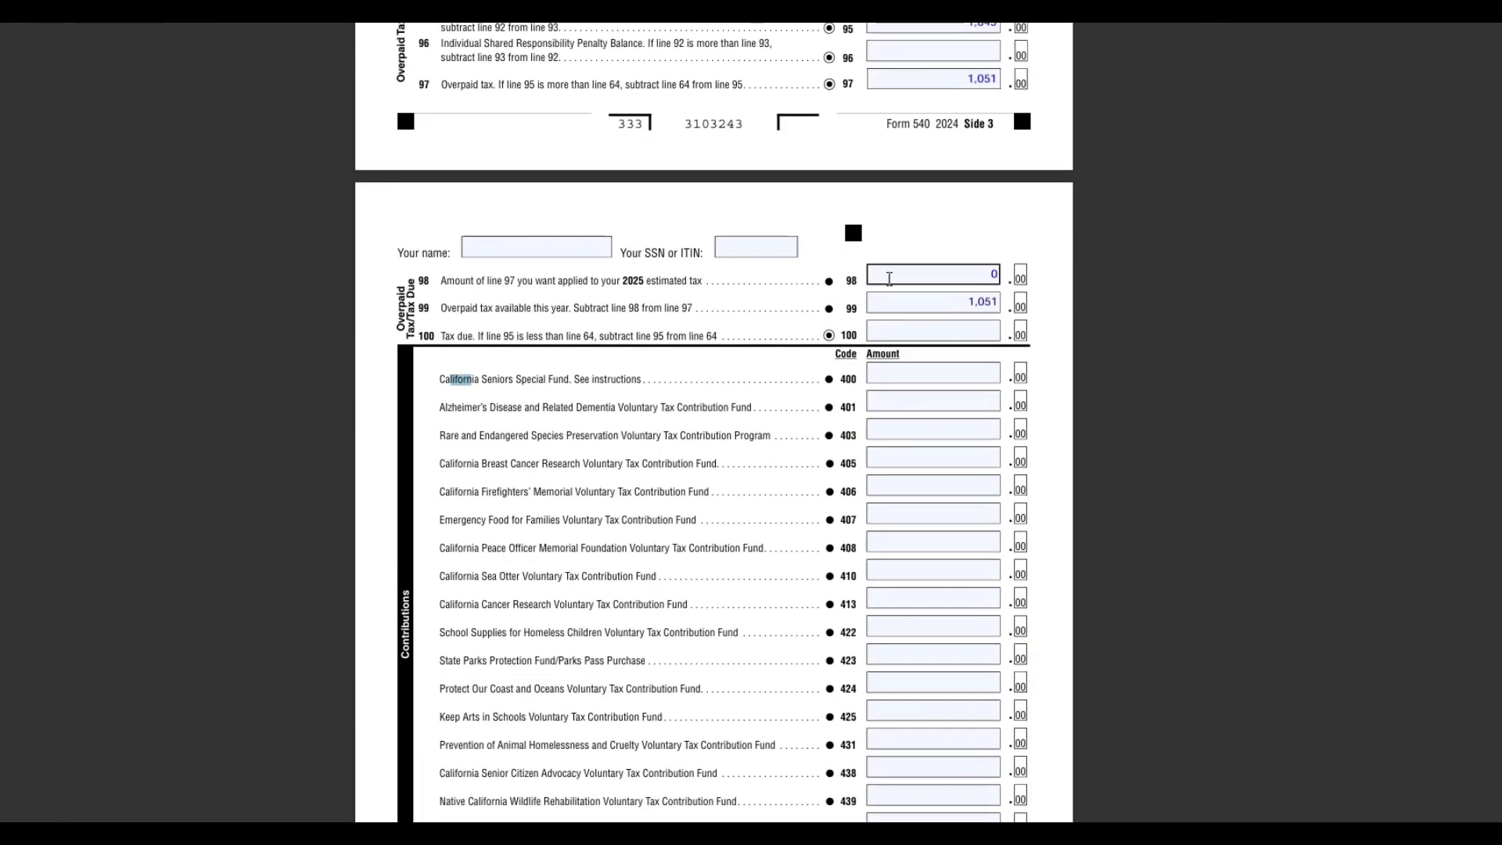
scroll(951, 346, down, 10)
scroll(951, 345, down, 3)
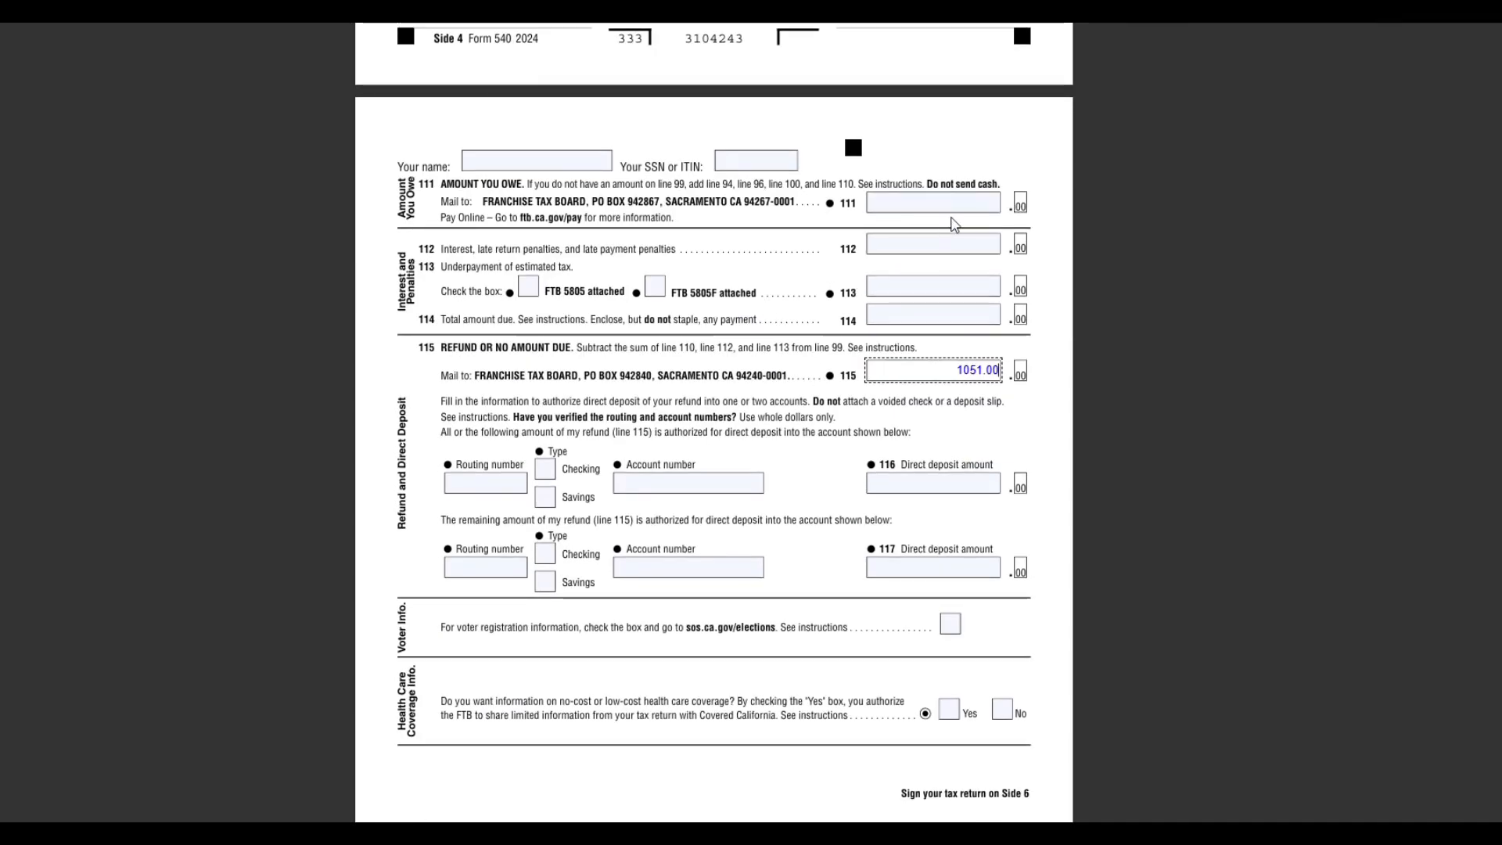
click(973, 205)
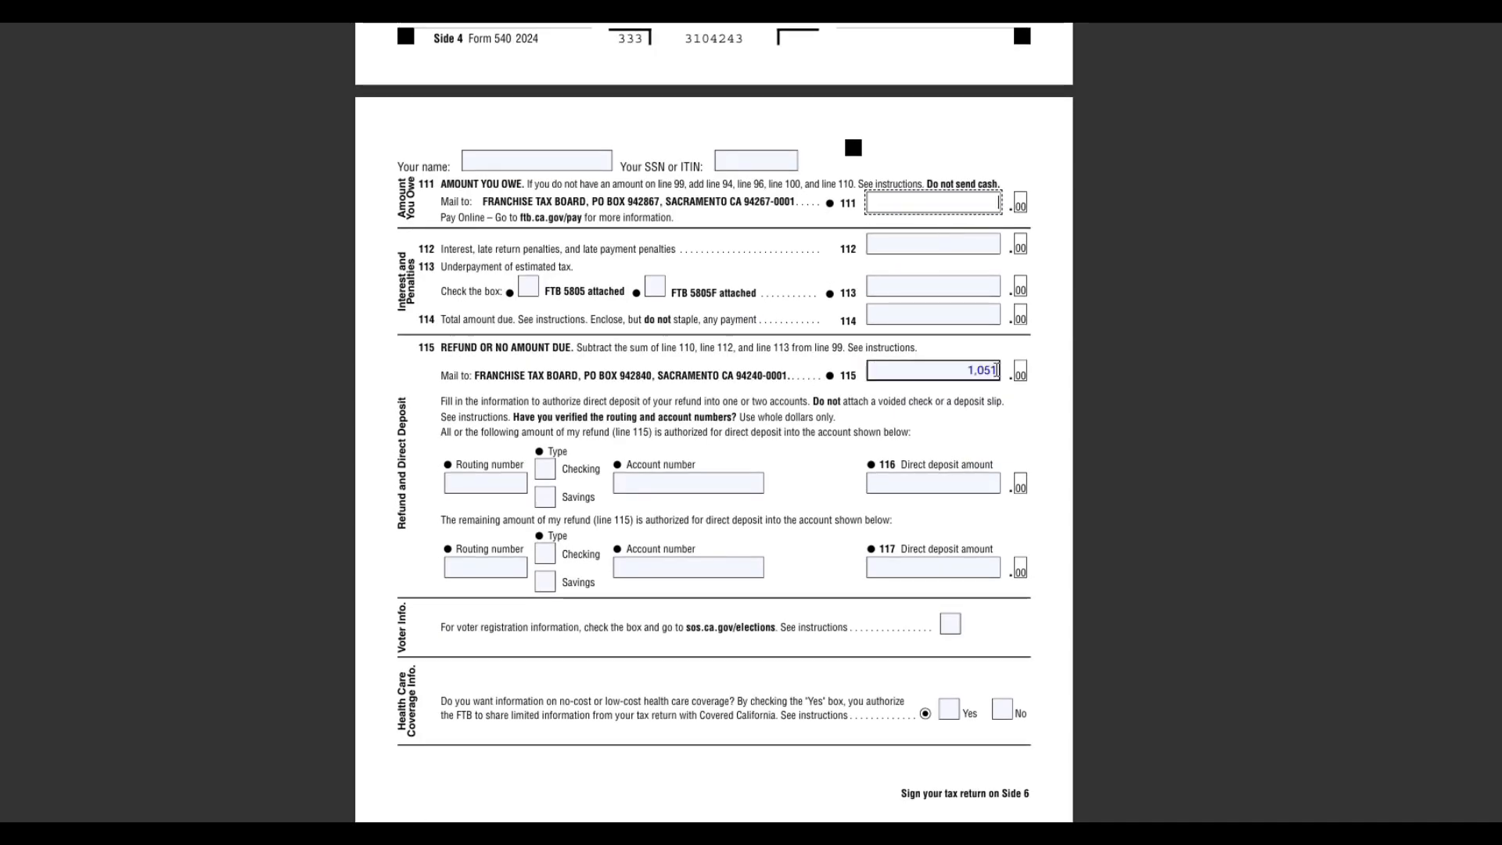
click(982, 247)
text(0)
click(972, 287)
text(0)
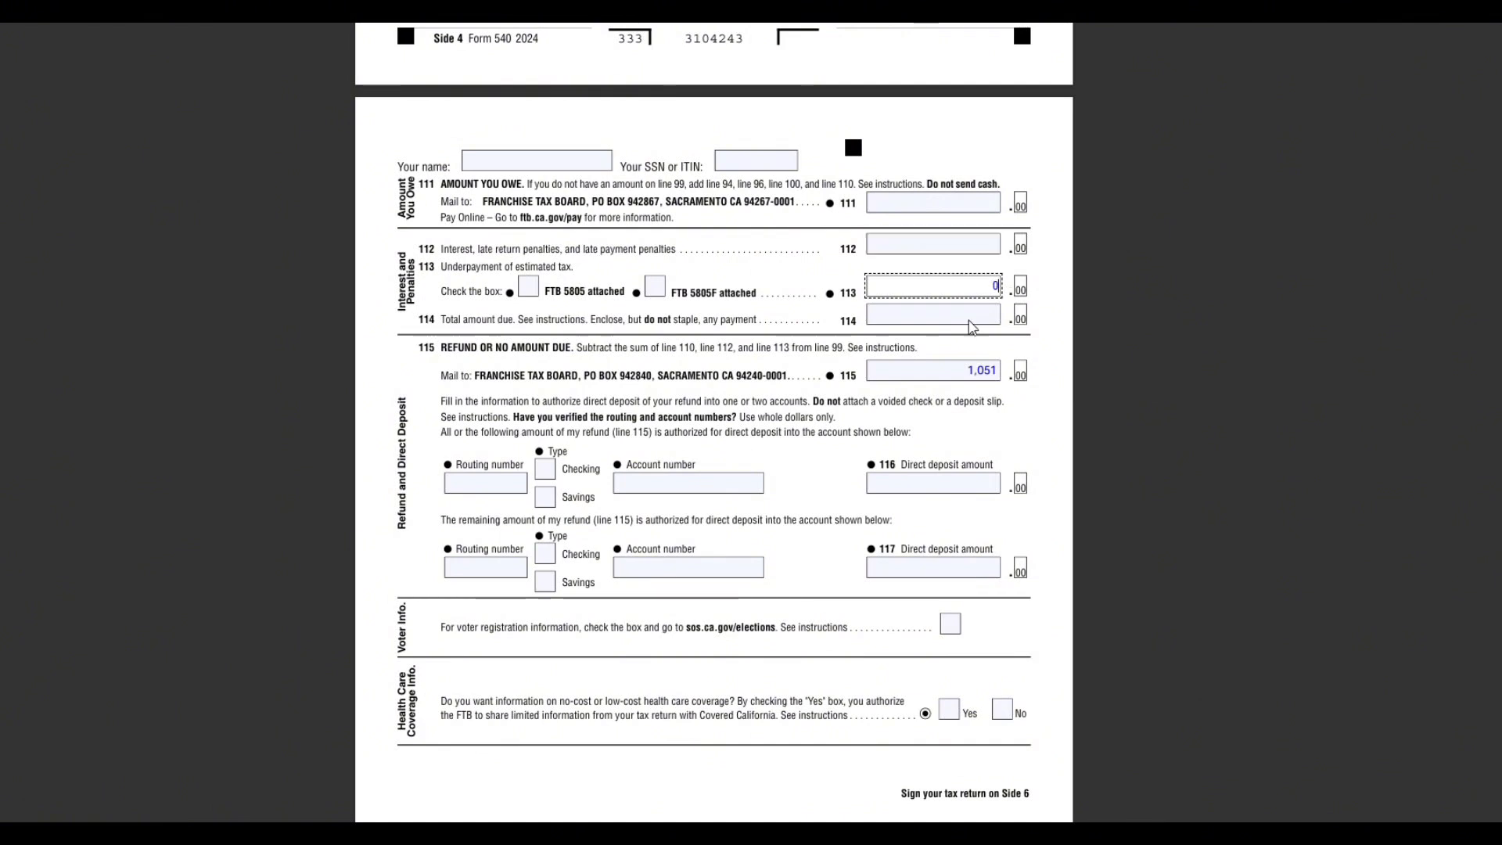
click(970, 317)
text(0)
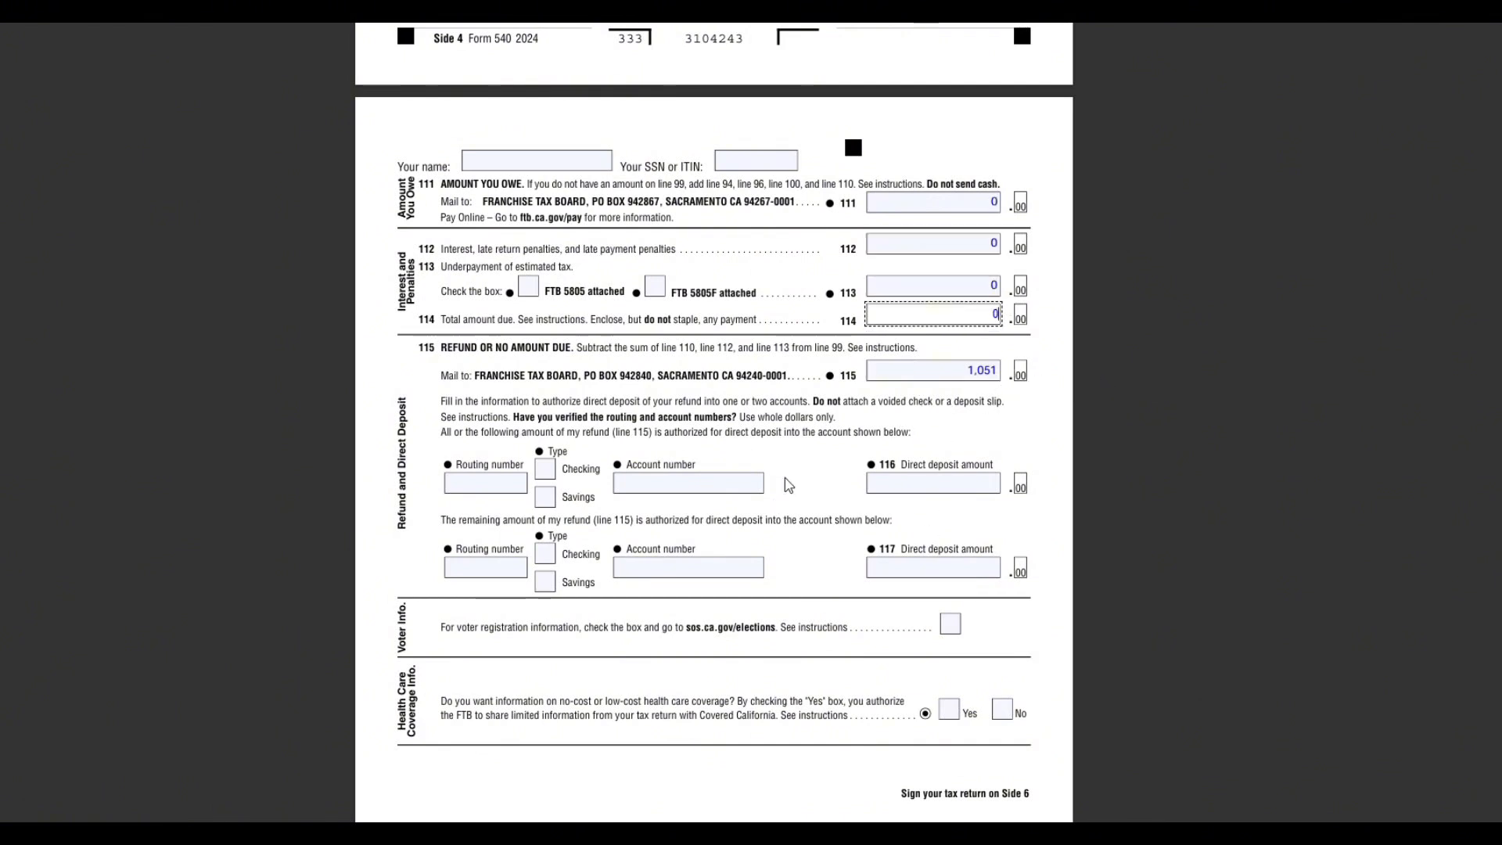
Mark the first direct deposit account as Checking and set the line 116 direct deposit amount to 1051
click(479, 475)
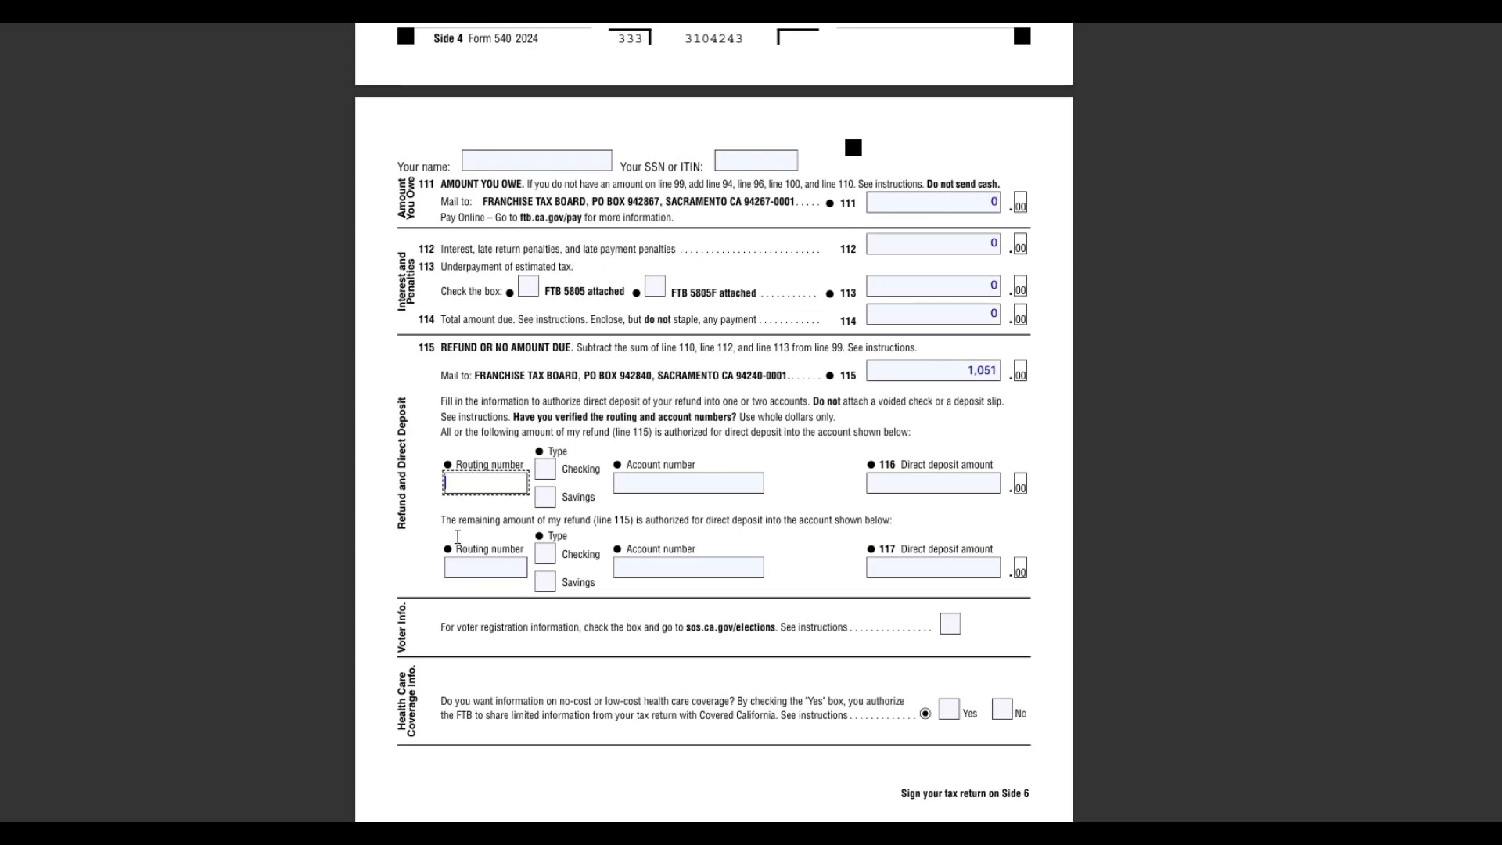
scroll(493, 595, down, 3)
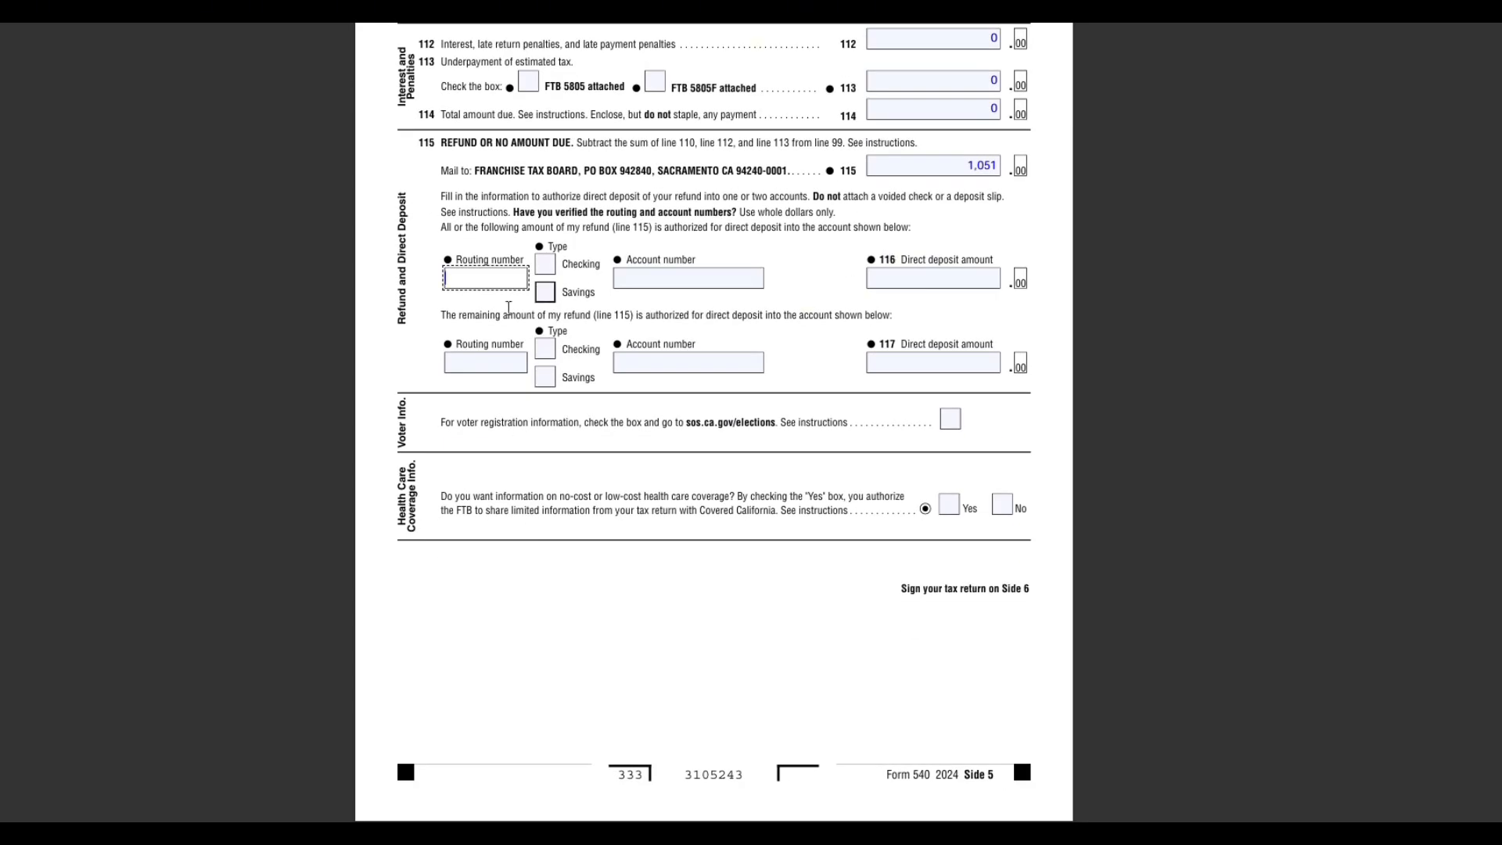
click(545, 266)
click(688, 275)
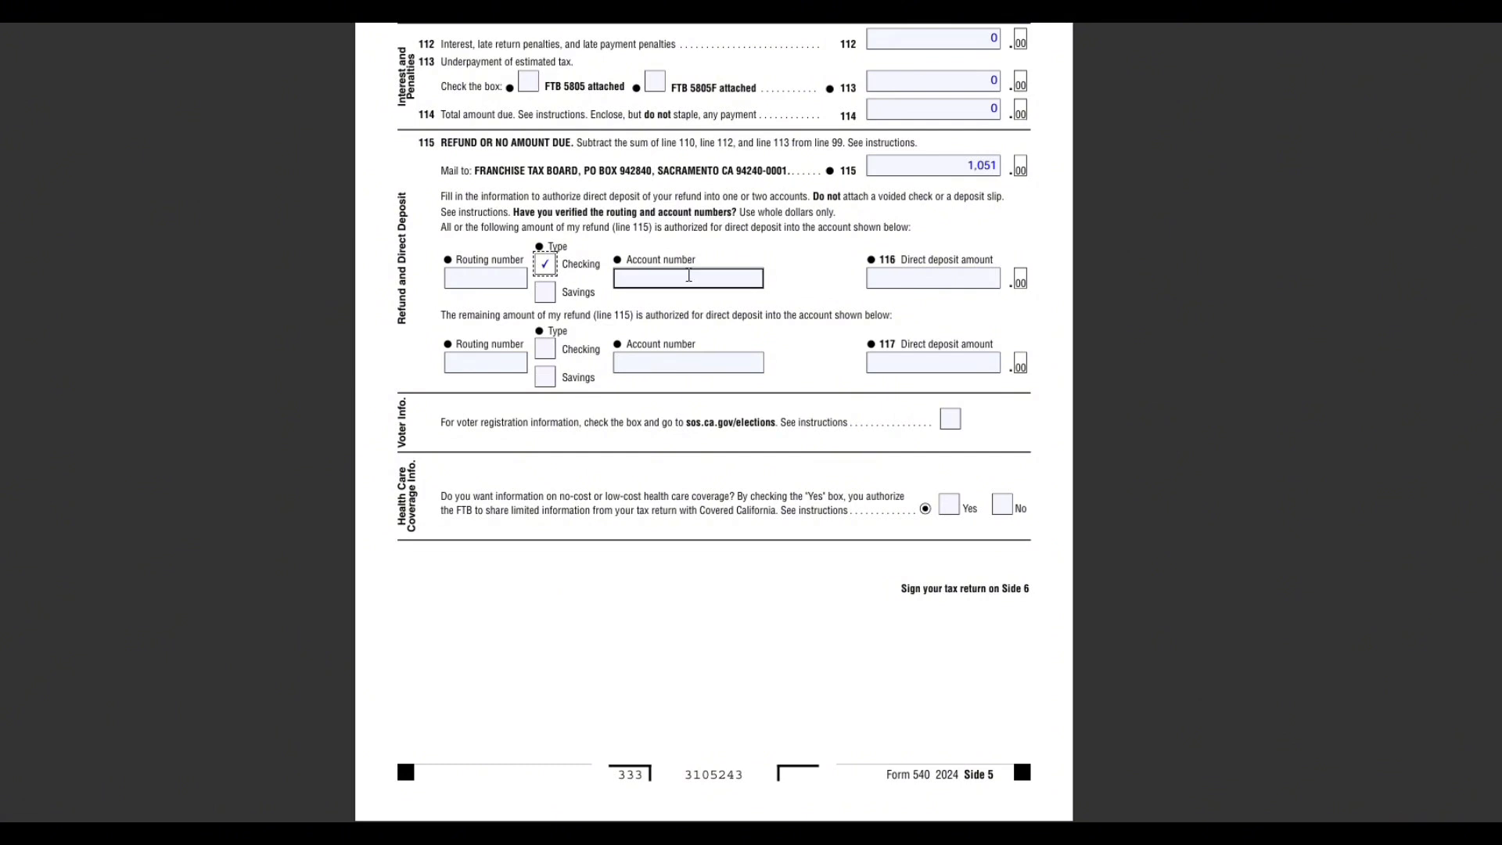
click(955, 280)
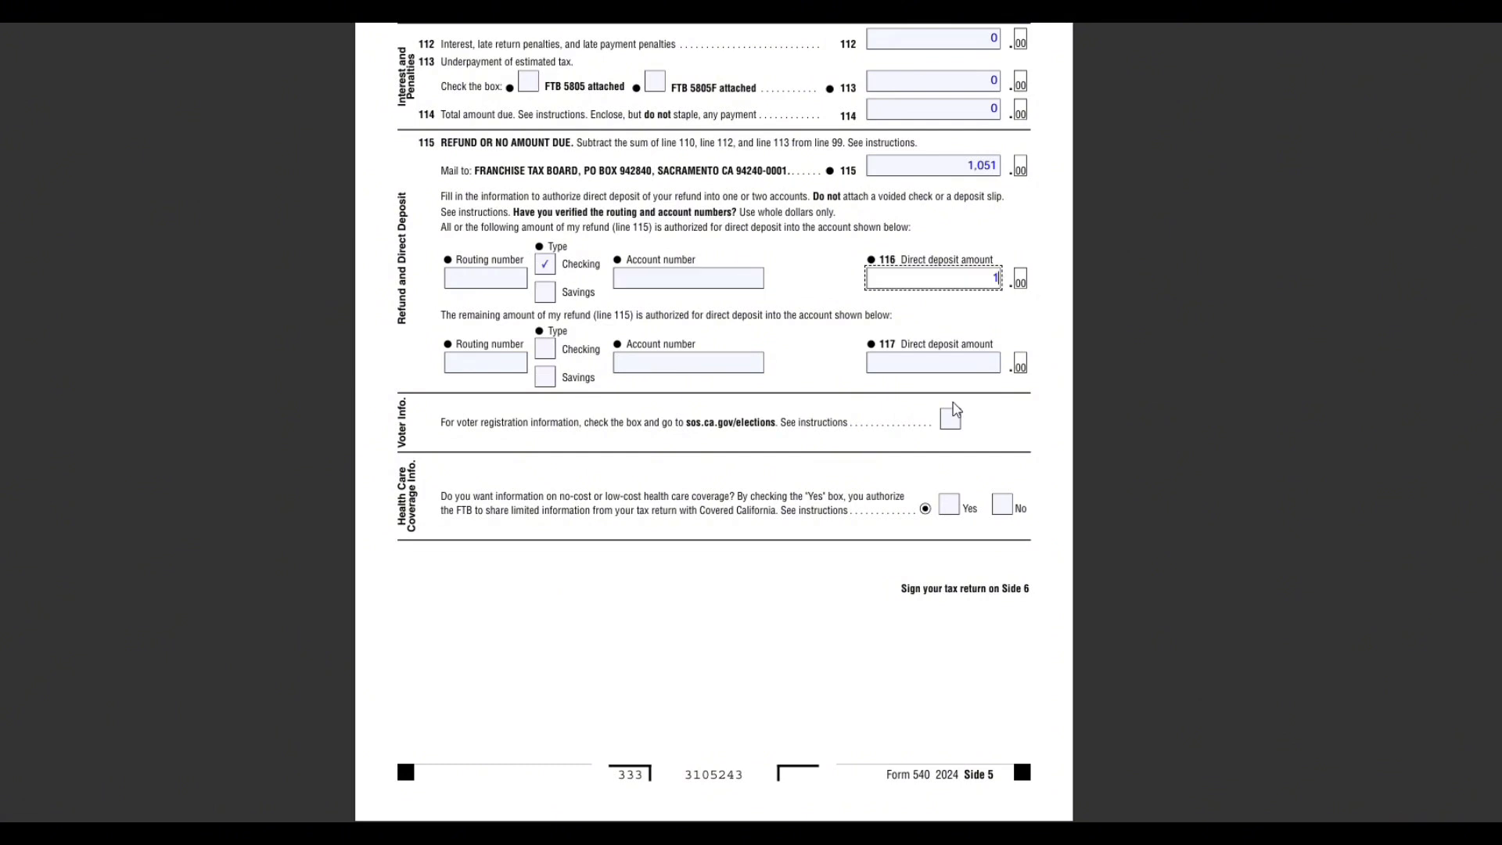
text(1051)
Check the voter registration information box and answer No to the health care coverage information question
click(949, 420)
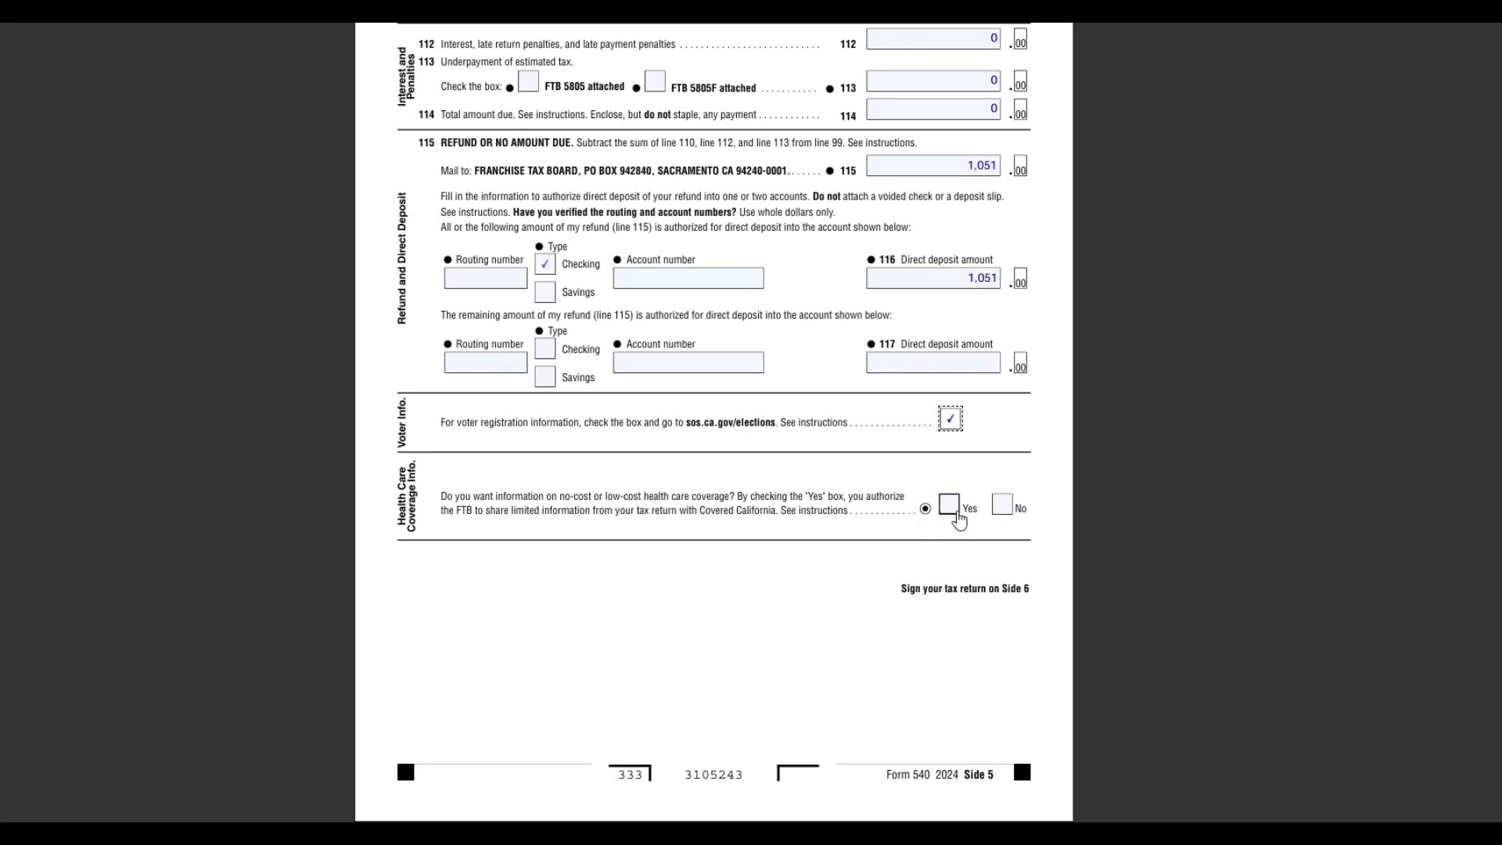
click(1002, 505)
Review the Side 6 name, SSN, signature, date, email address and preferred phone number fields
scroll(470, 613, down, 5)
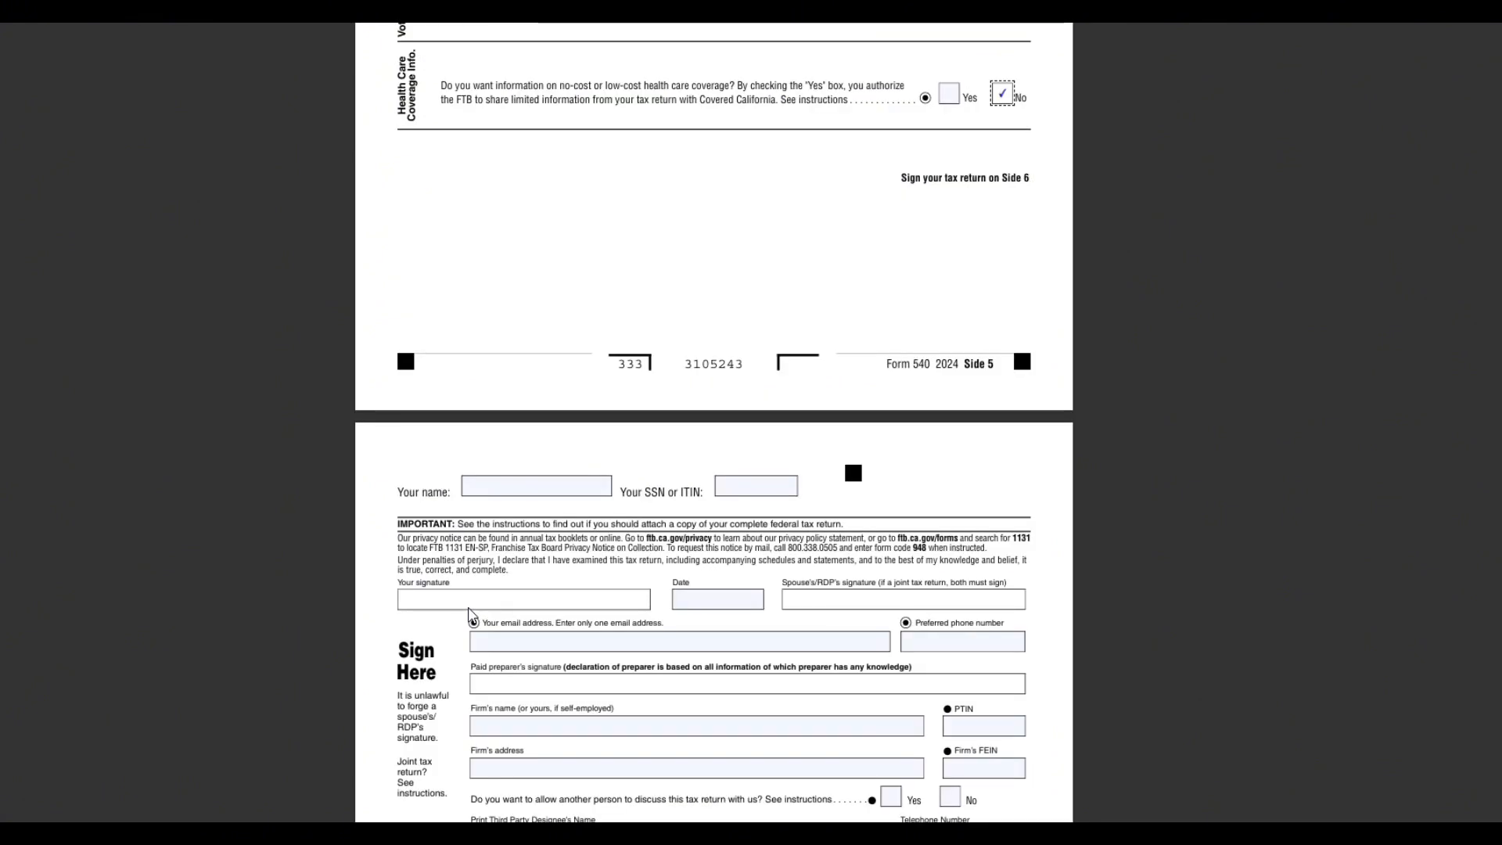
scroll(782, 641, down, 5)
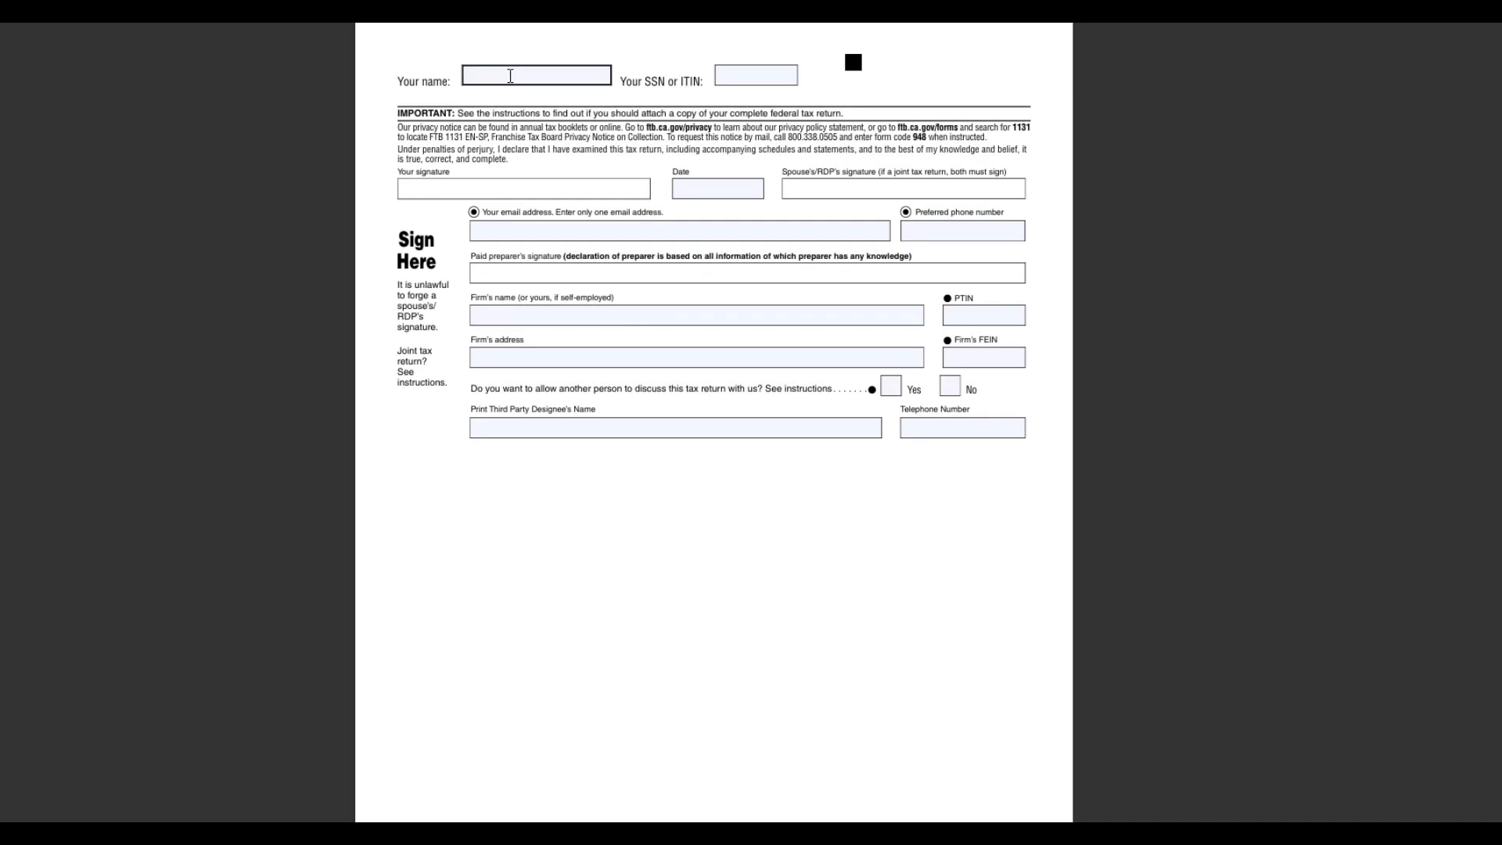
click(767, 77)
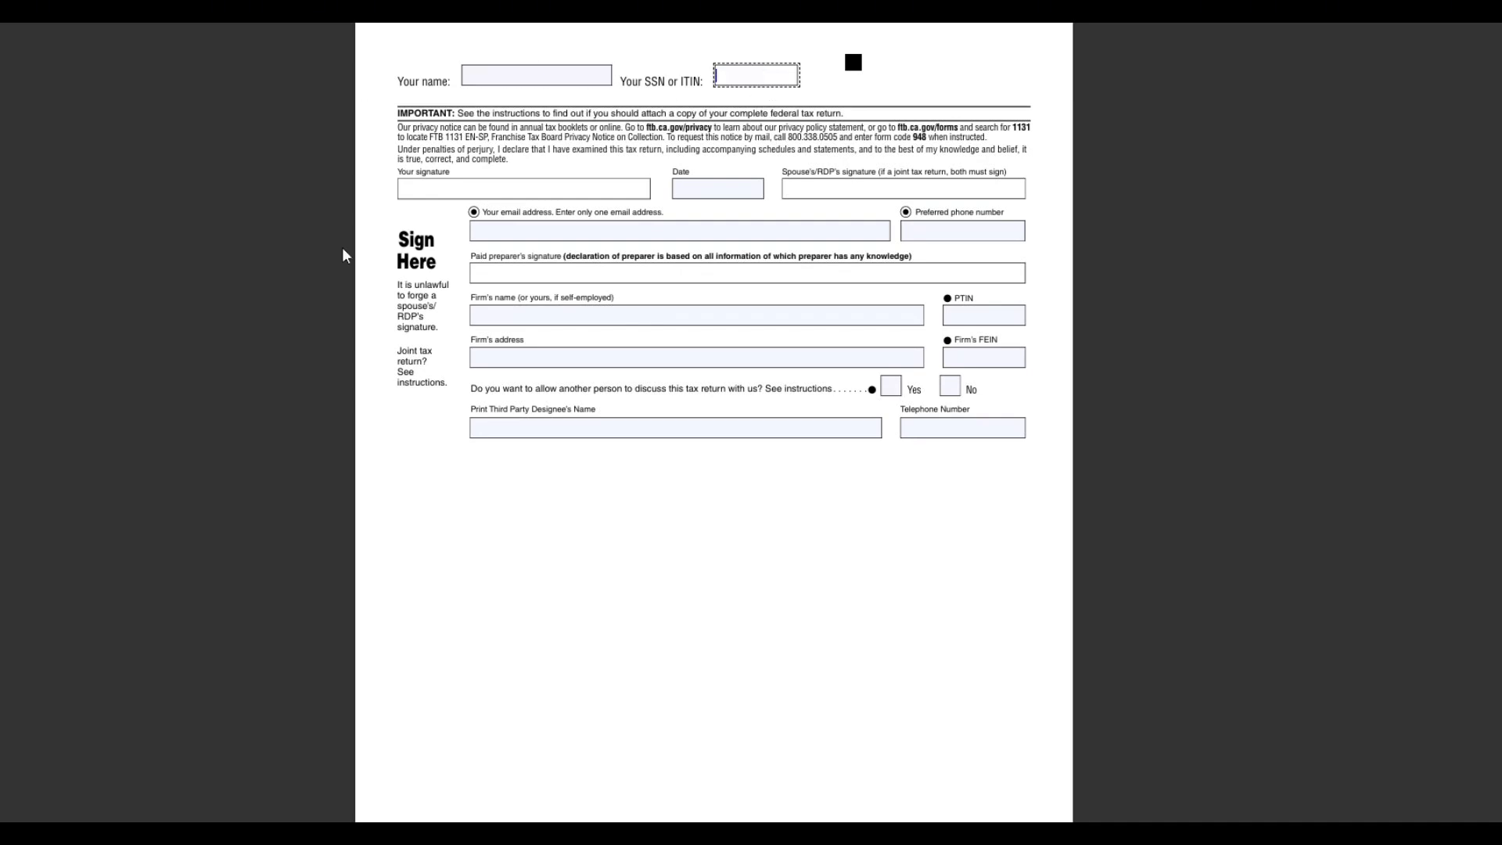
click(420, 181)
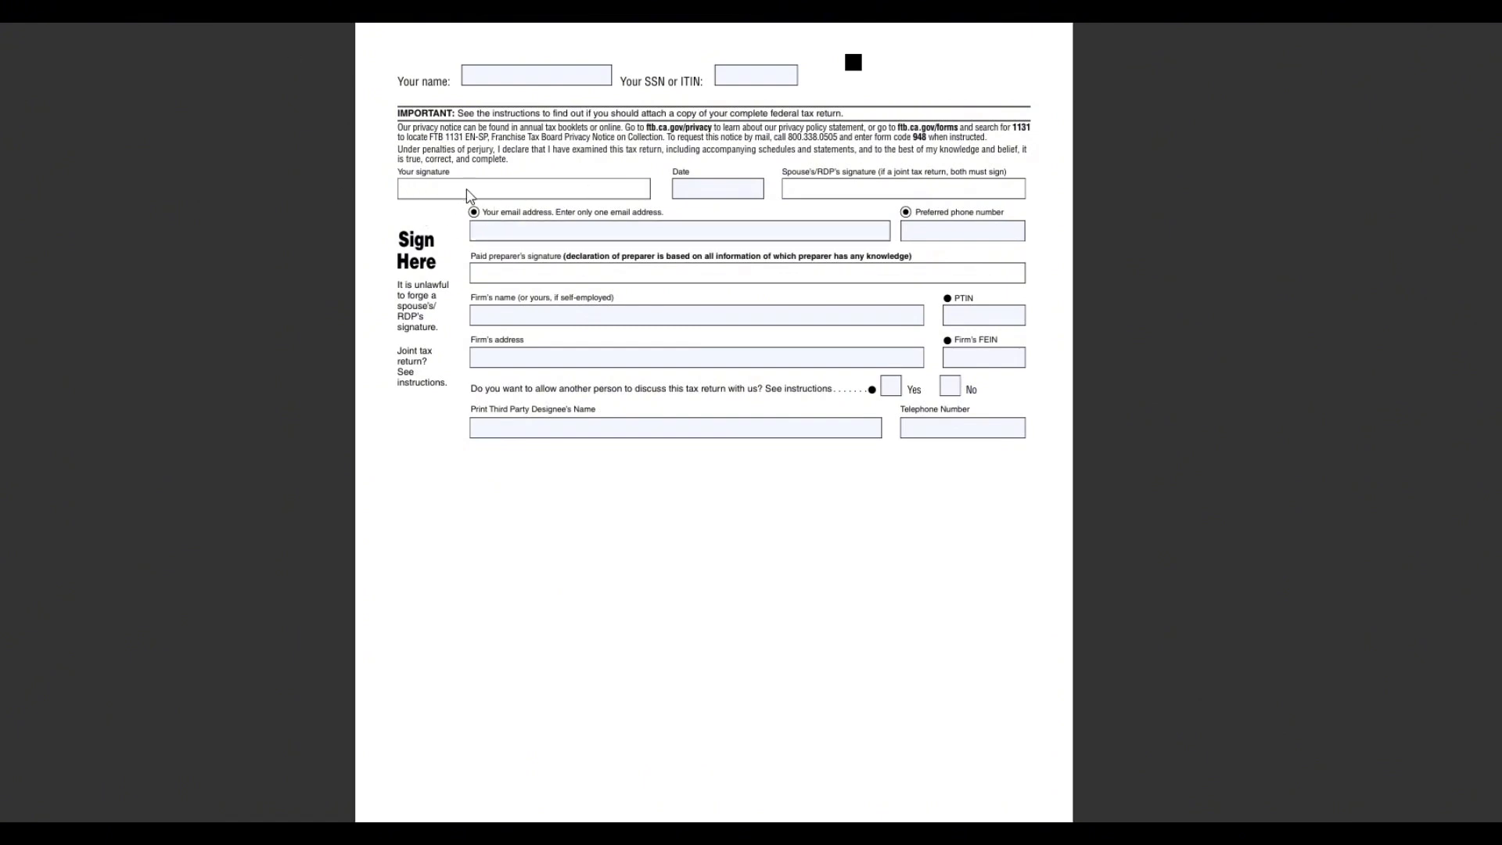
click(720, 191)
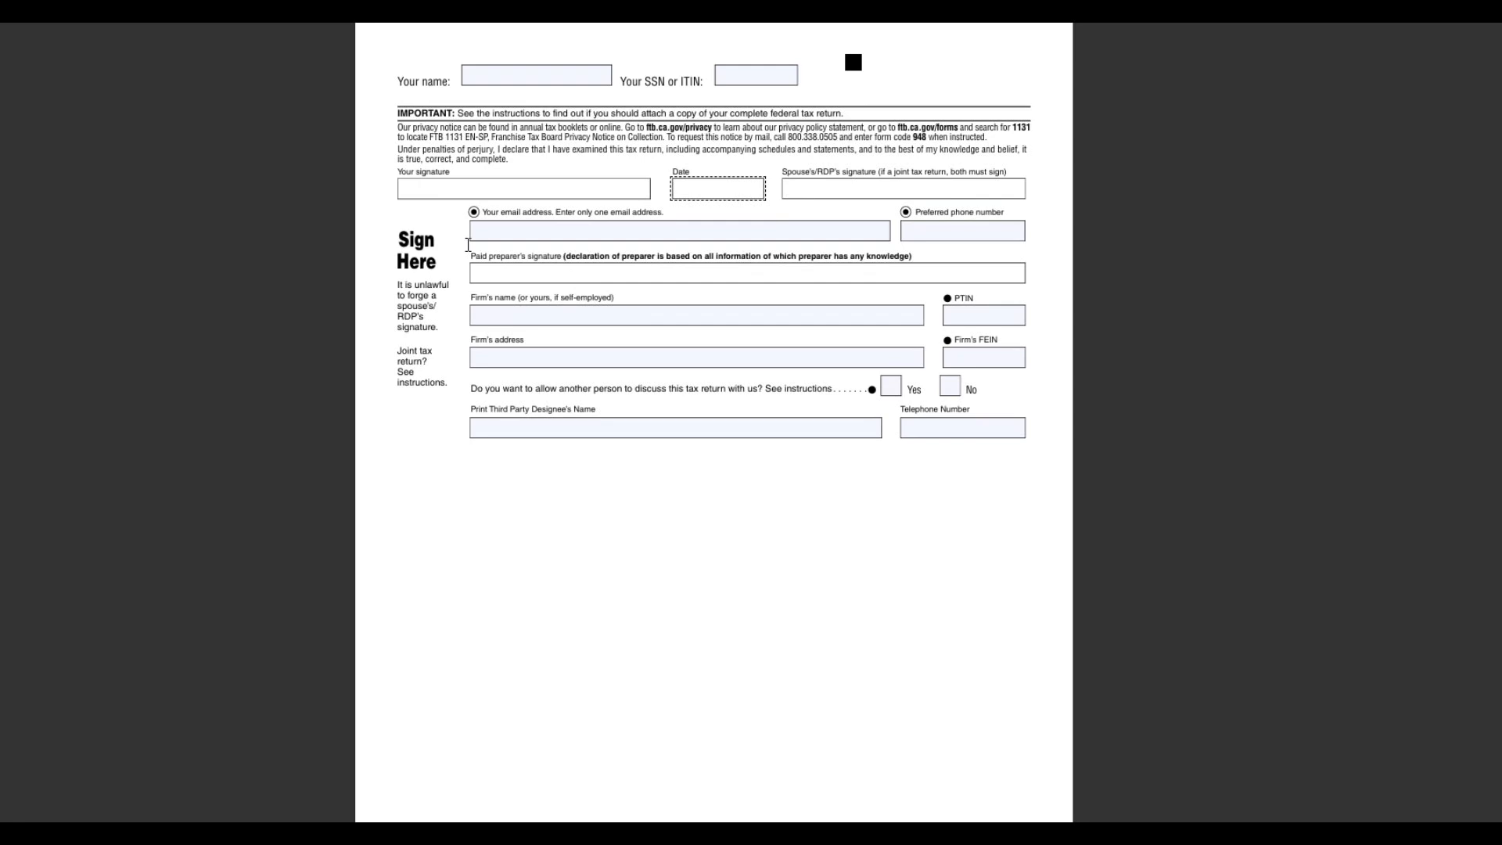
click(498, 235)
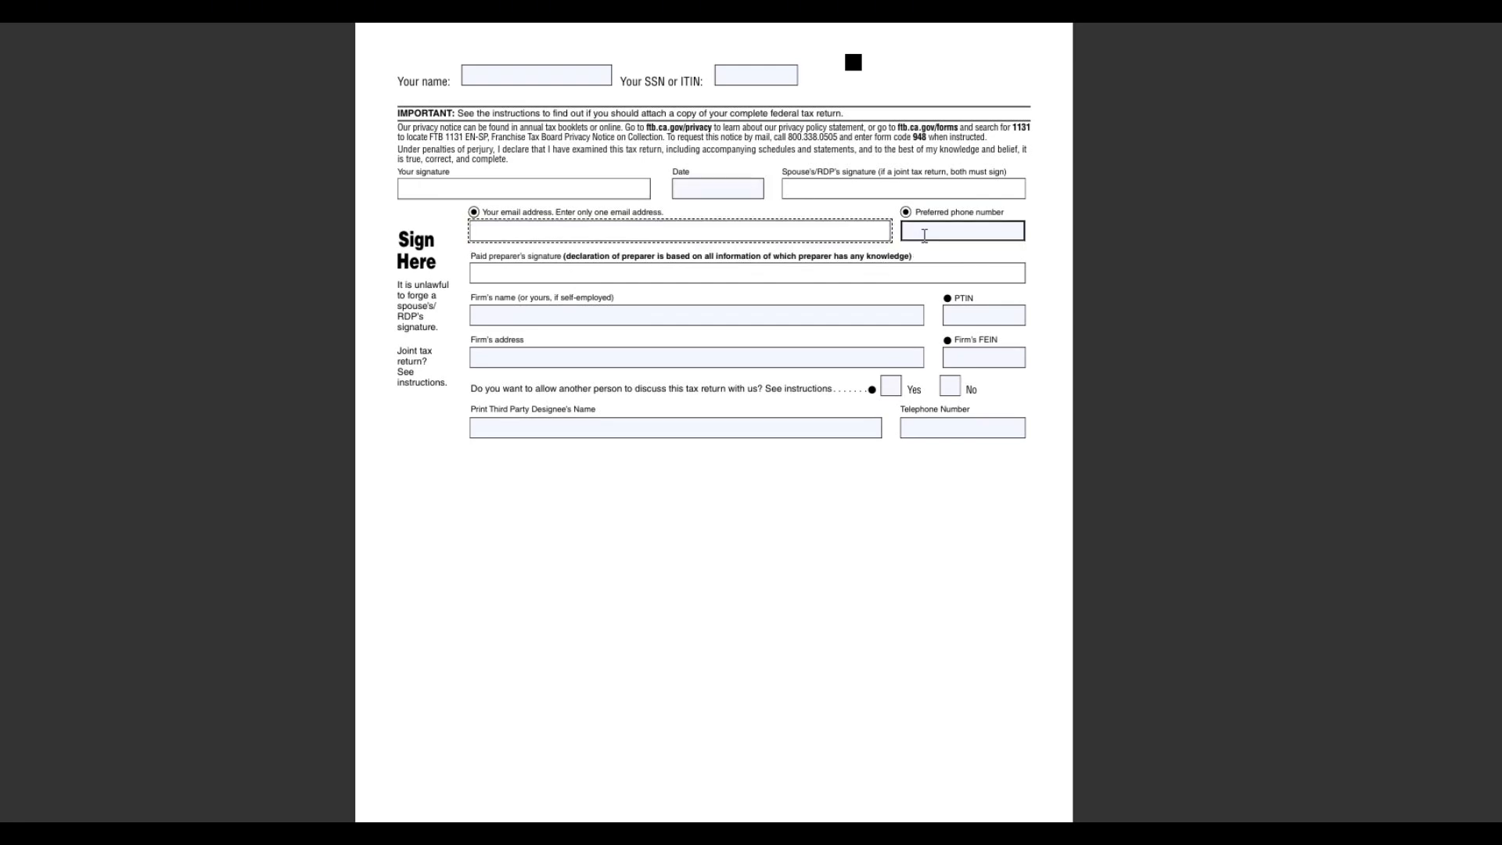
key(Tab)
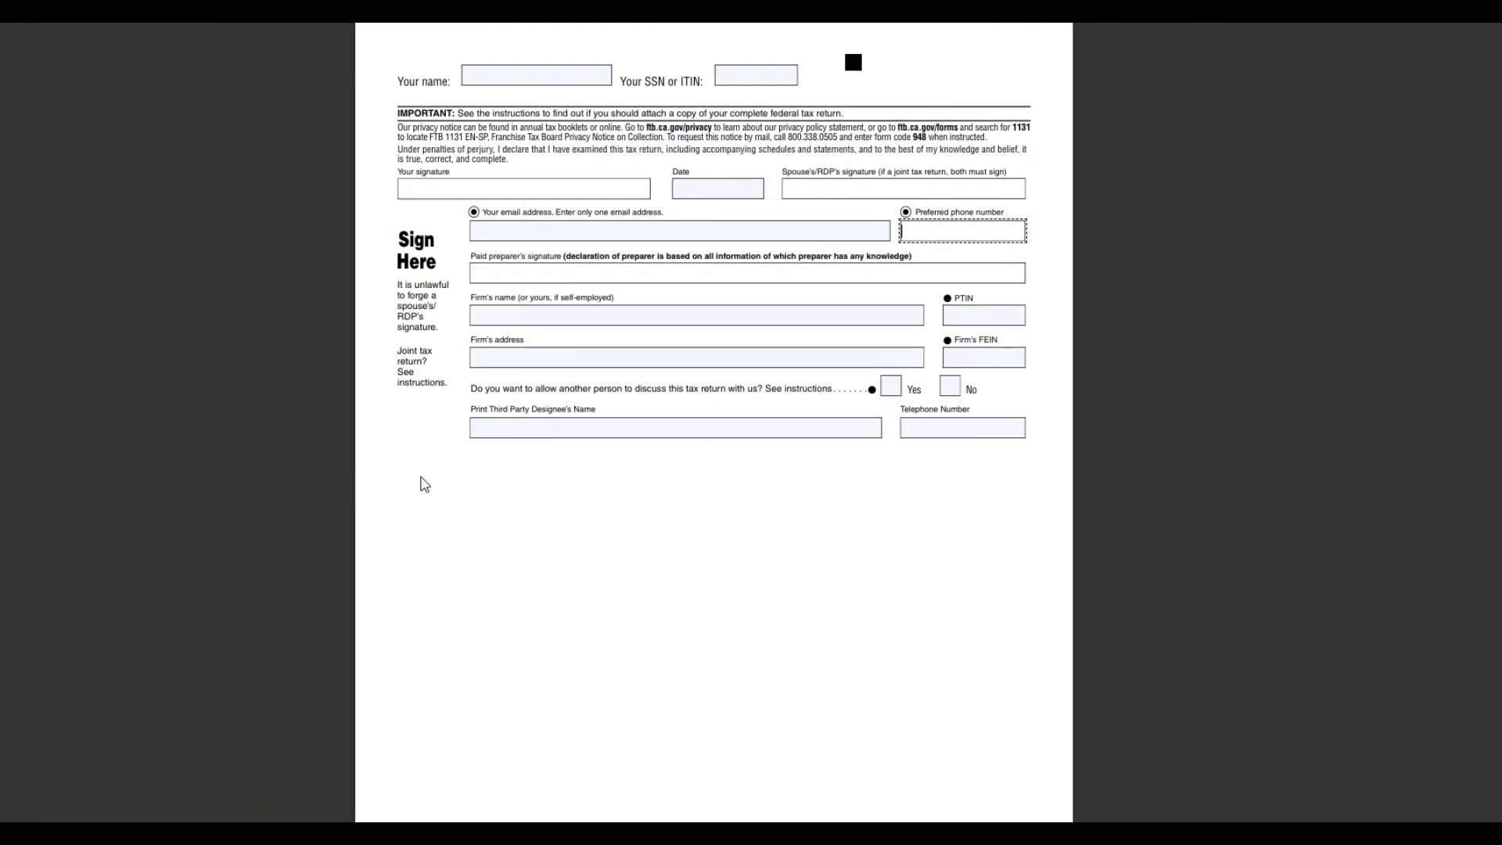
click(500, 233)
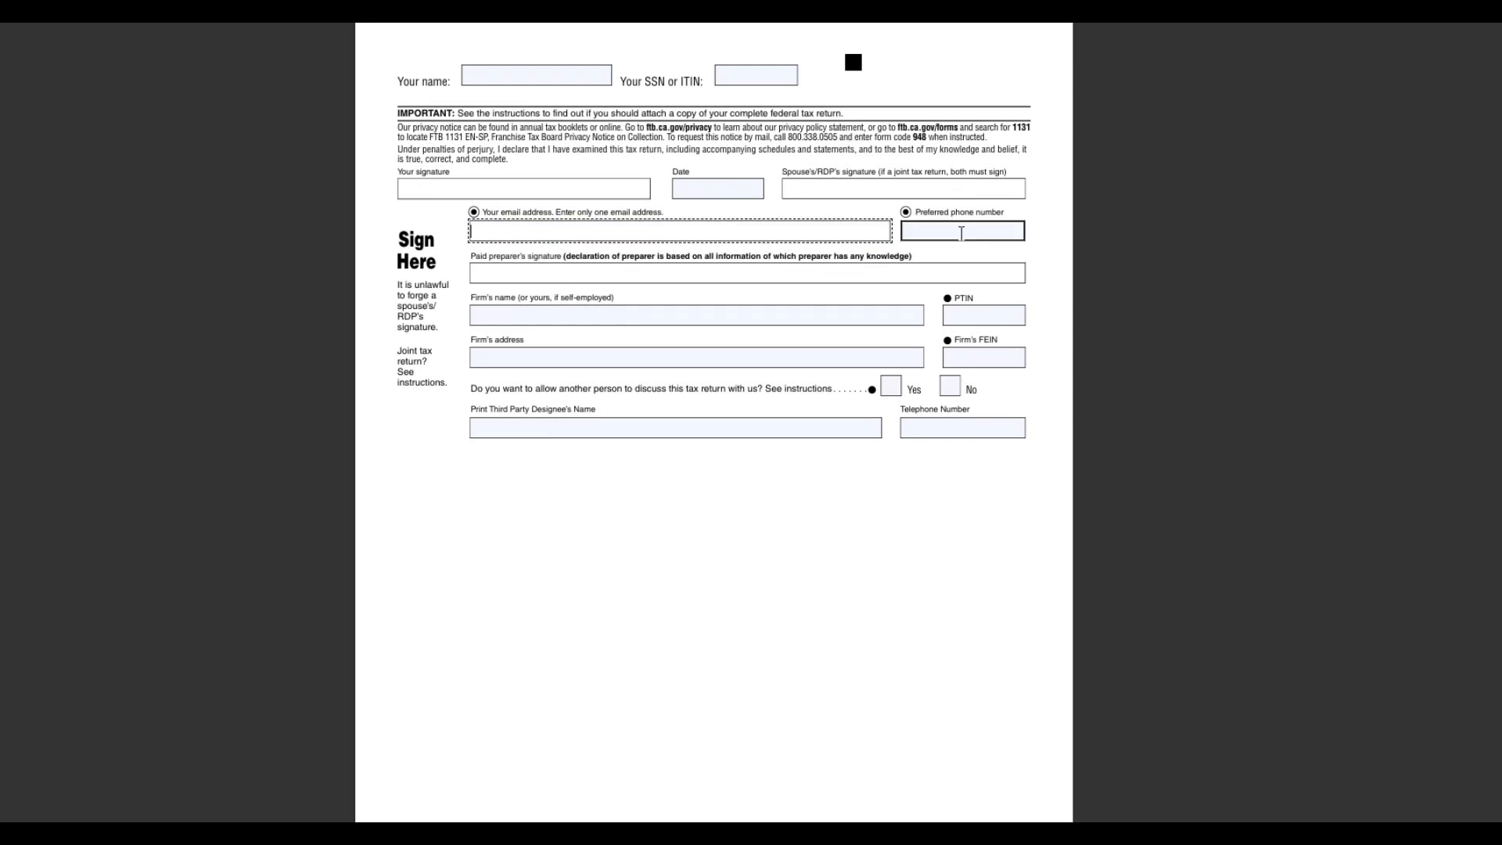
key(Tab)
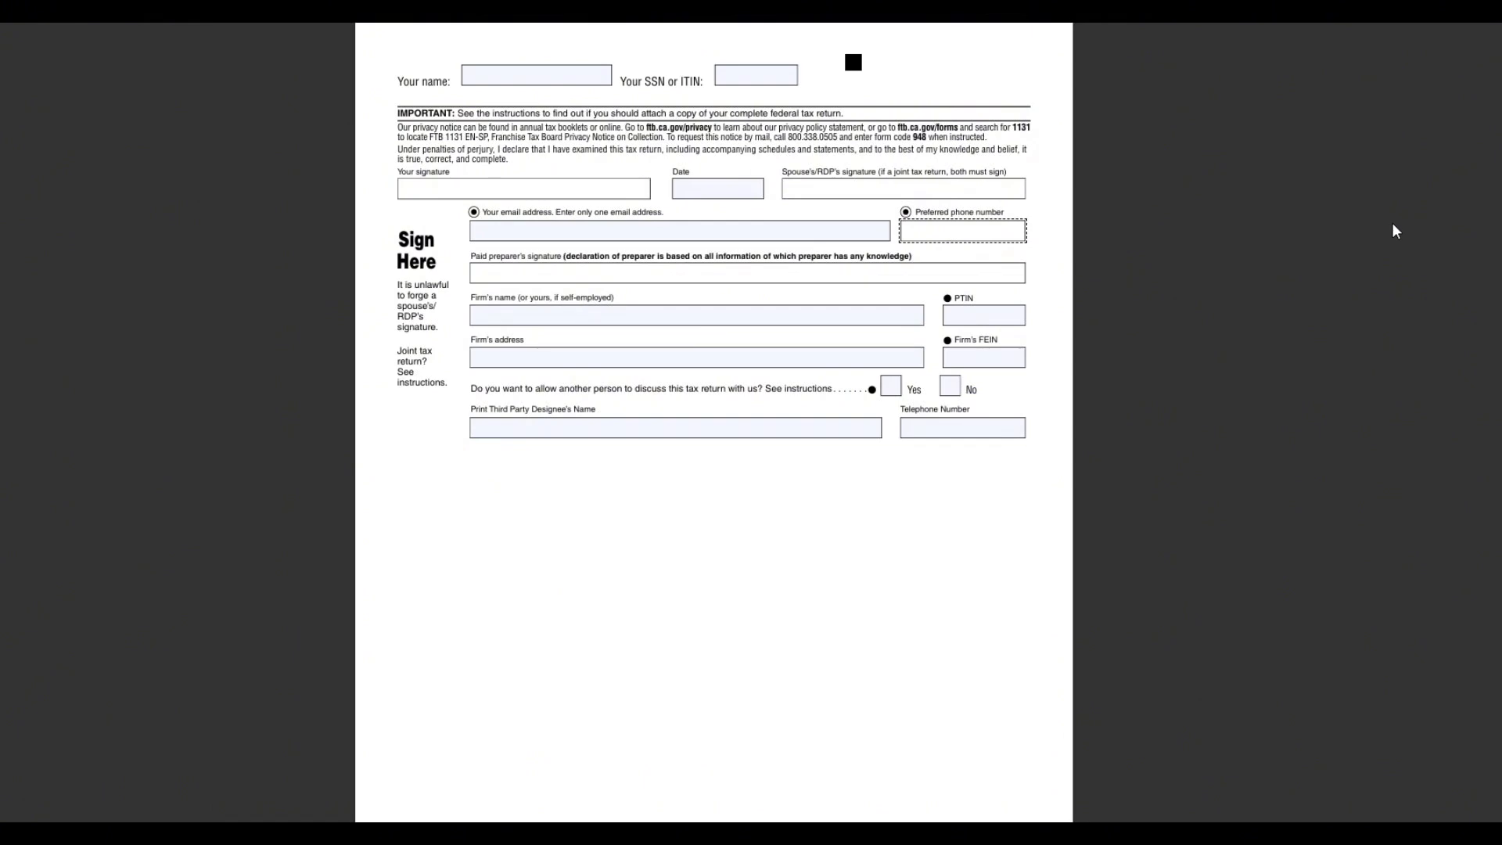
Switch to the Form 540 instructions web page and find the mailing addresses for returns with an amount due or a refund
scroll(908, 379, down, 3)
scroll(911, 387, up, 10)
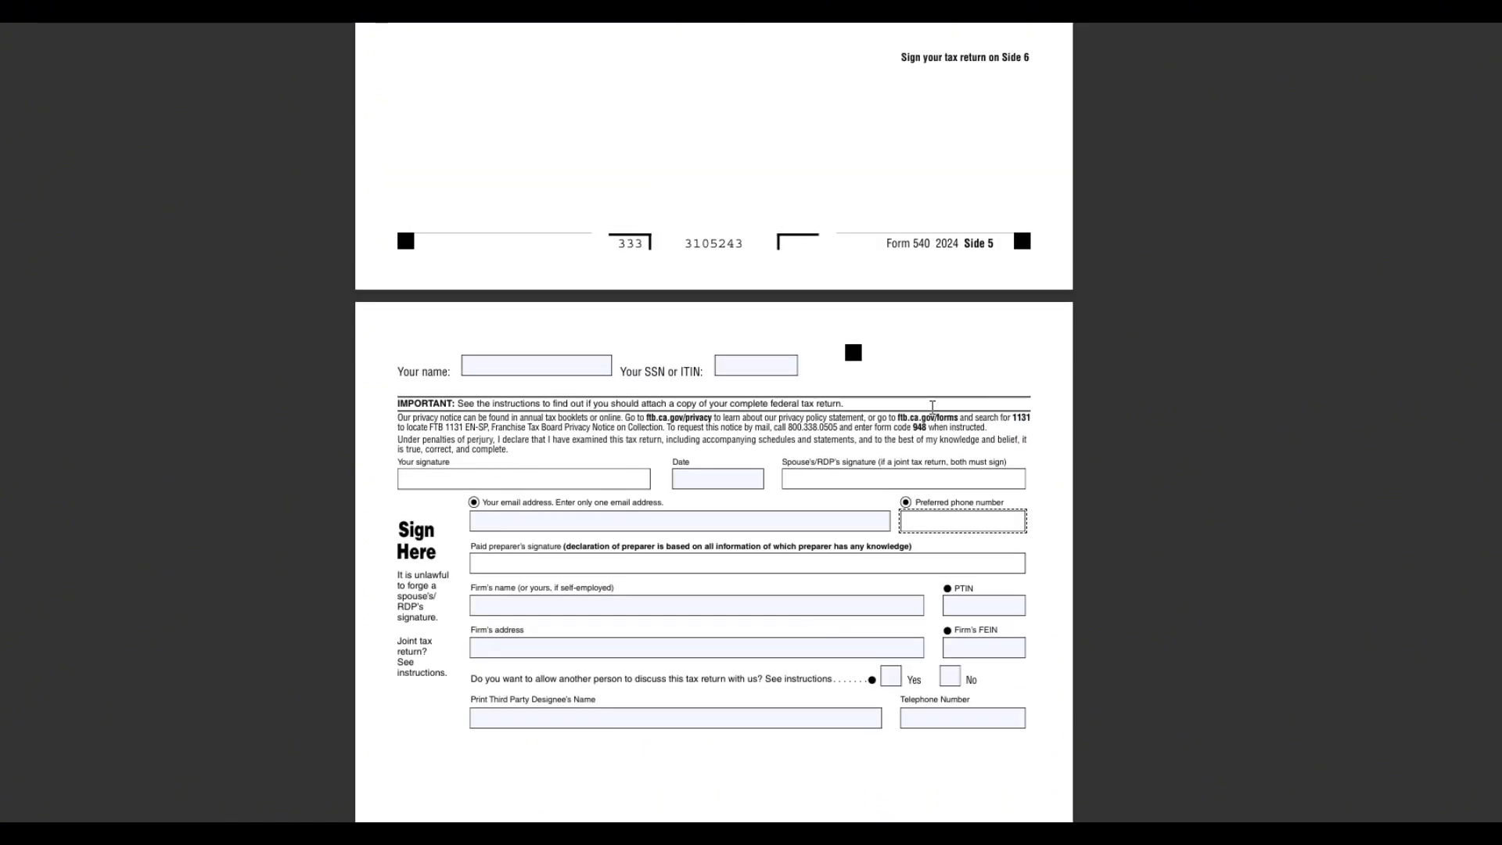
scroll(1000, 527, up, 15)
scroll(1000, 527, up, 20)
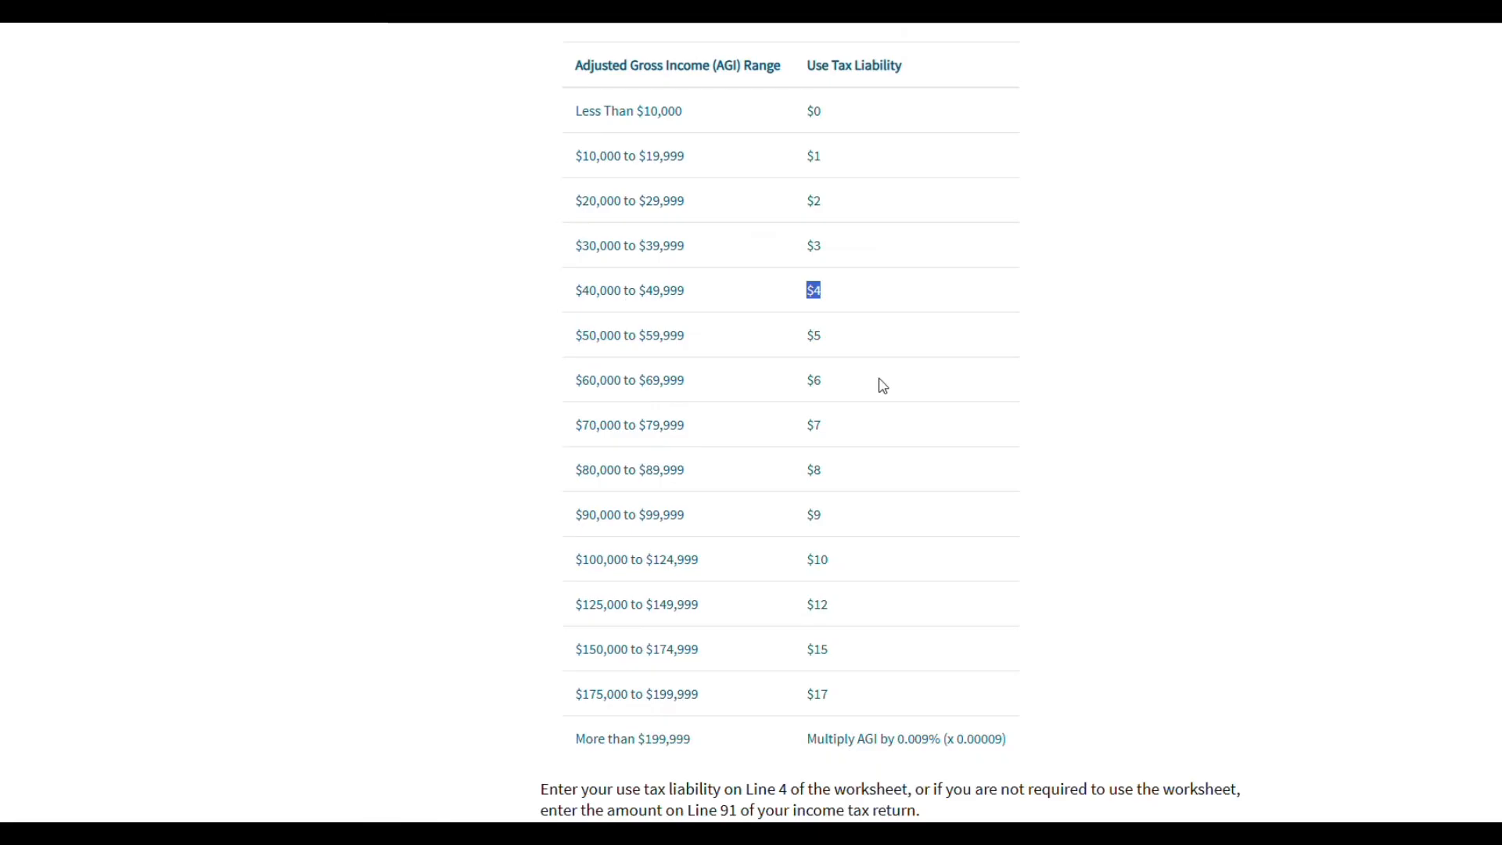
scroll(1013, 493, down, 20)
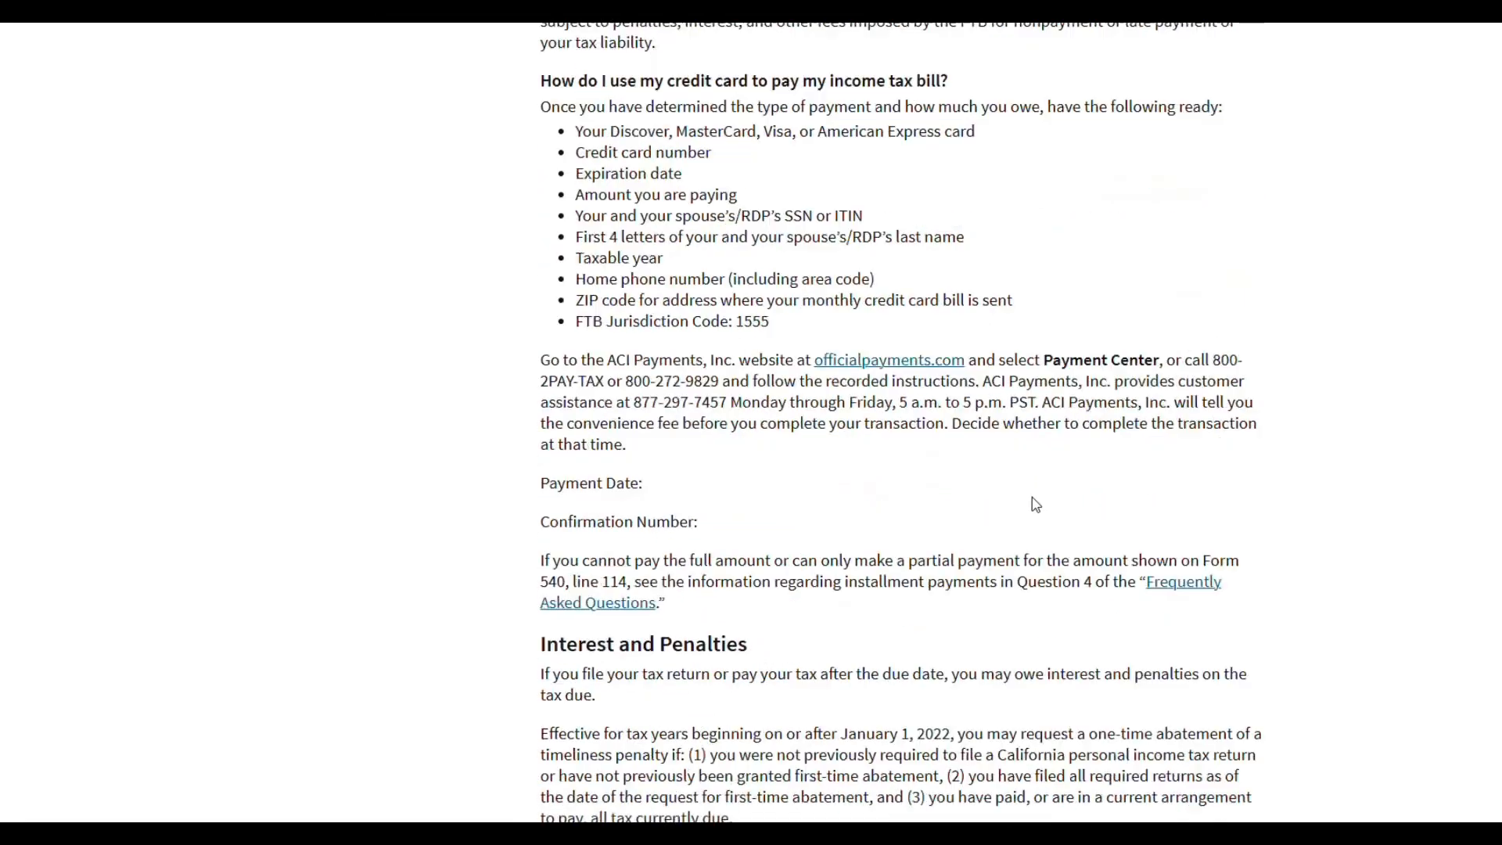
scroll(1034, 513, down, 20)
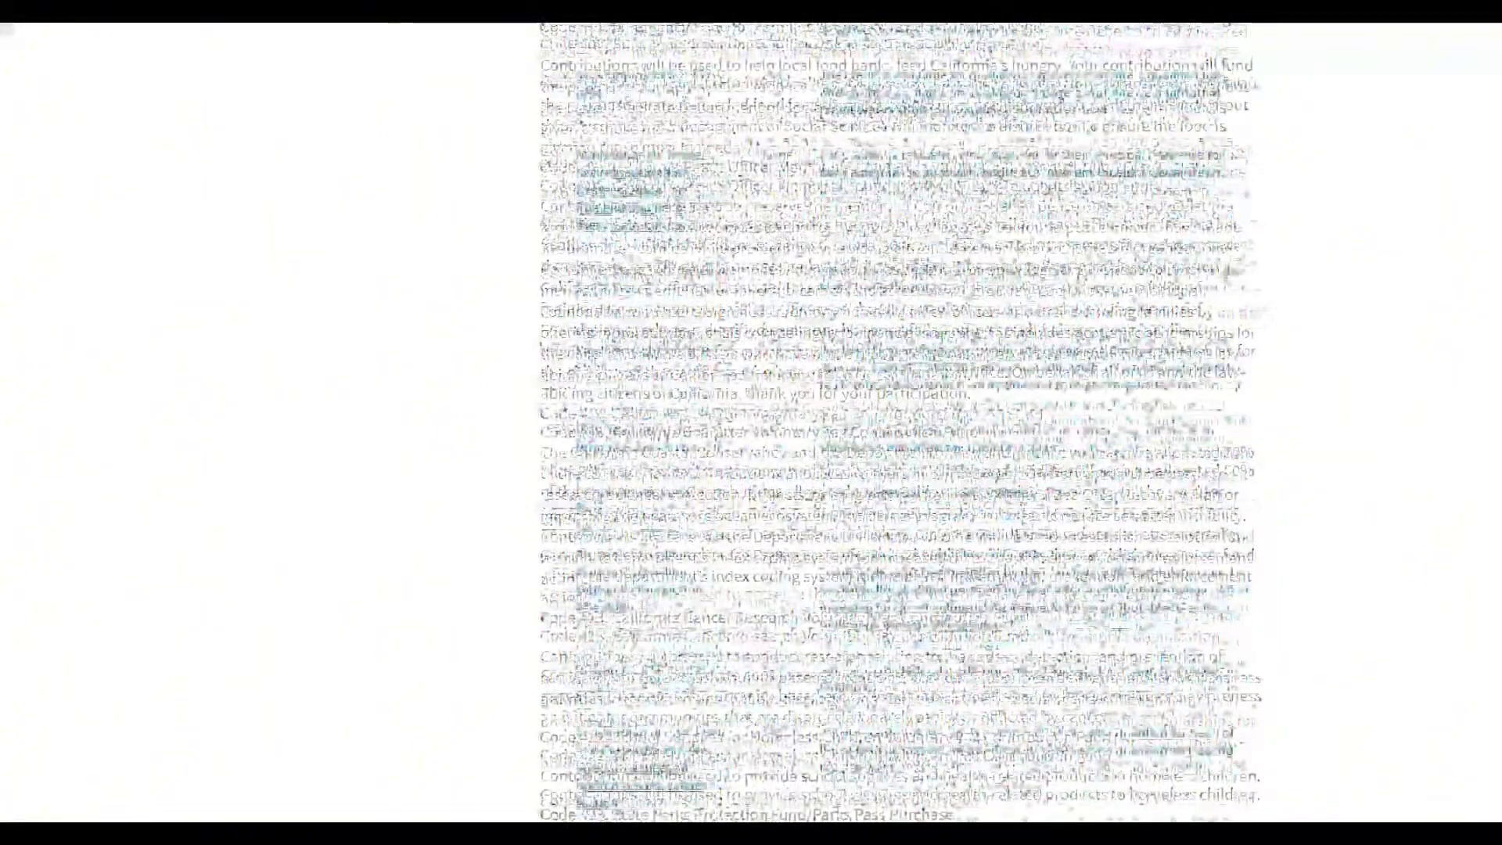
scroll(1003, 540, down, 10)
scroll(1003, 540, up, 20)
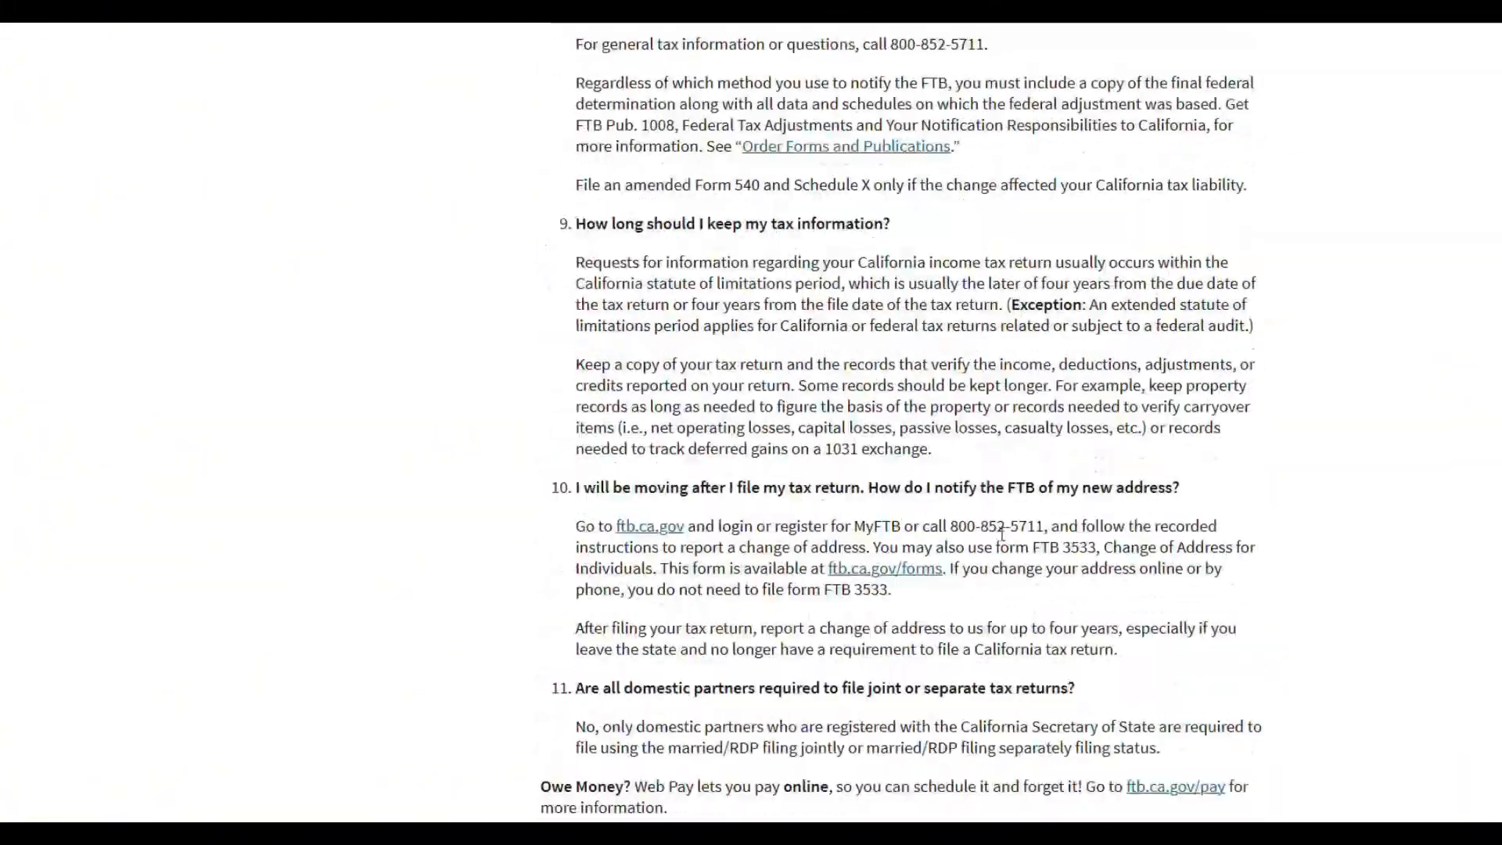
scroll(1002, 538, up, 5)
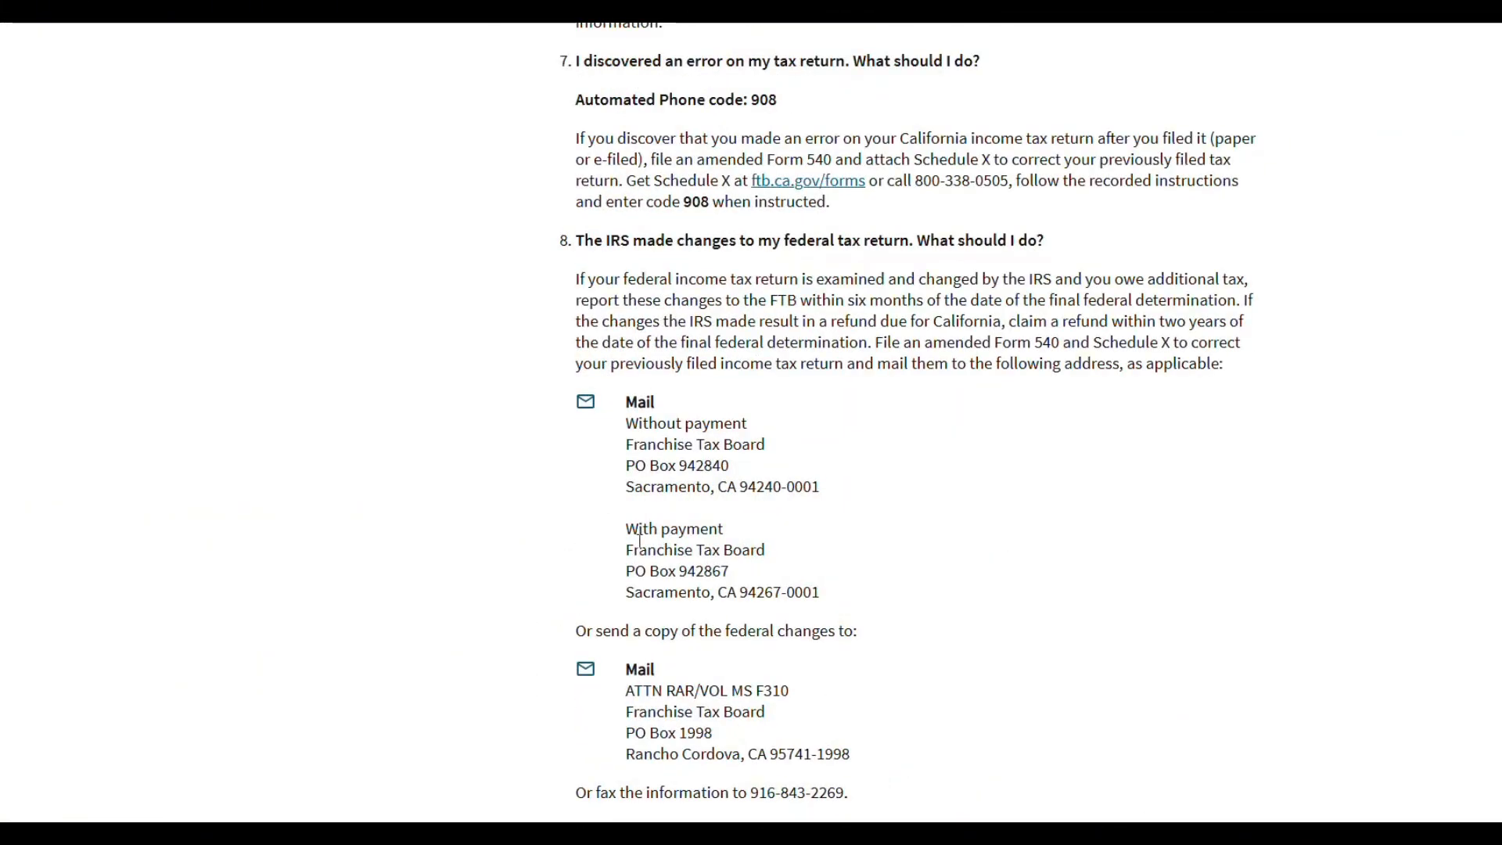
scroll(640, 539, up, 15)
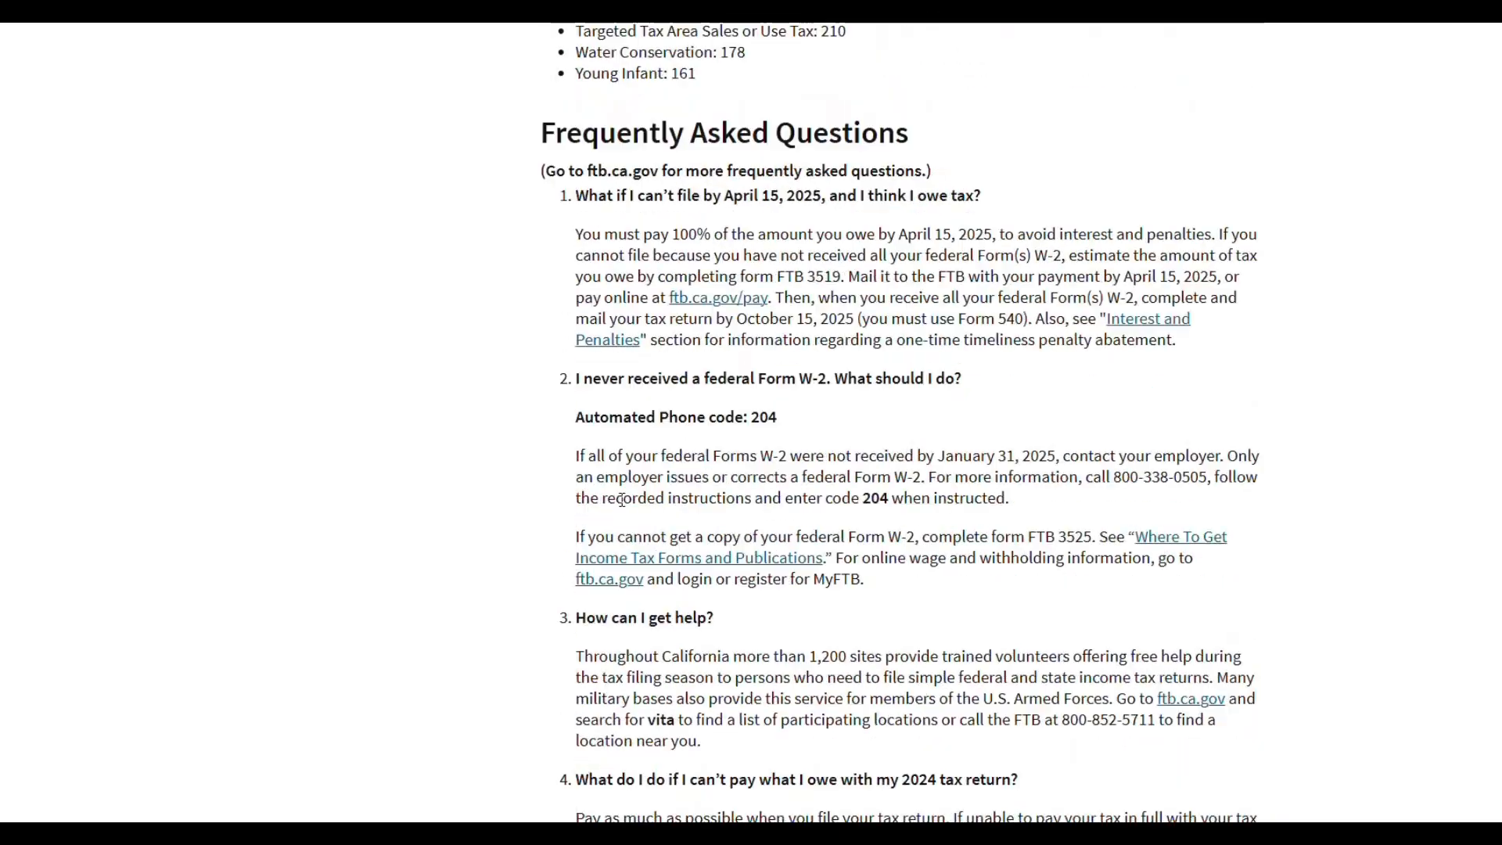
scroll(898, 376, up, 10)
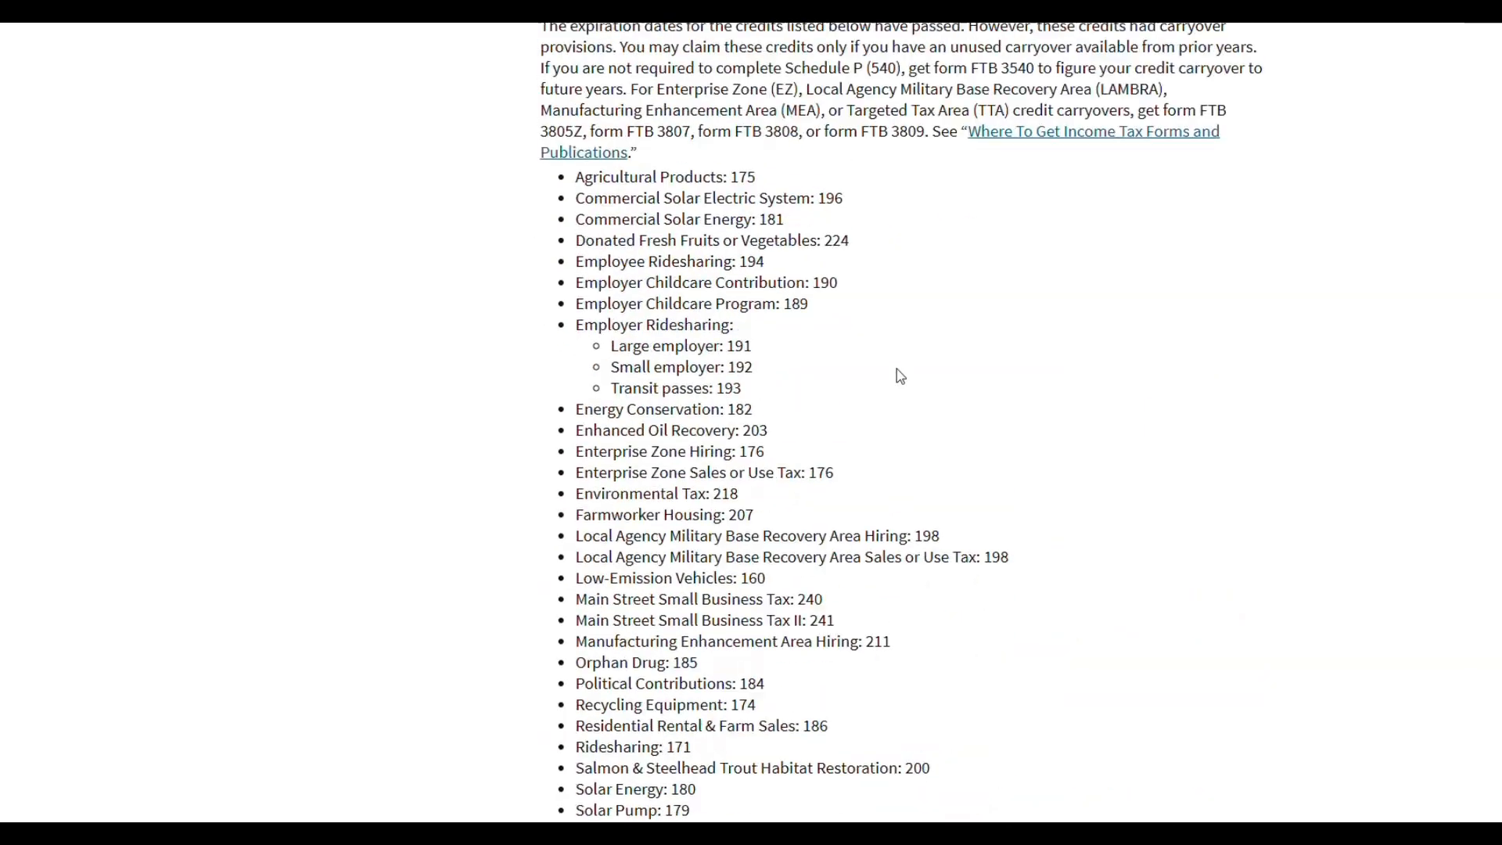
scroll(900, 376, up, 20)
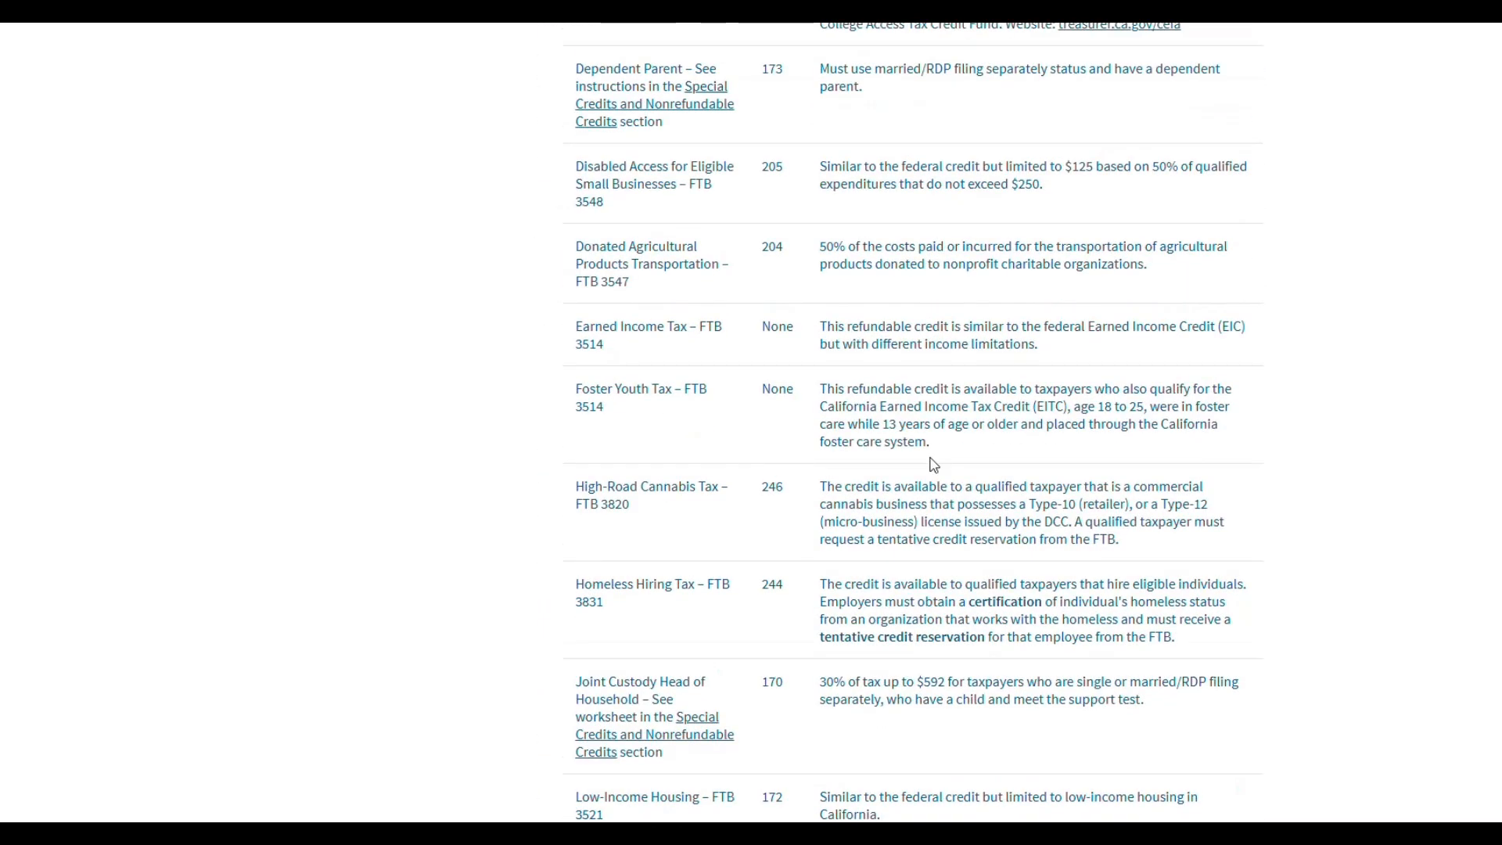
scroll(933, 465, up, 20)
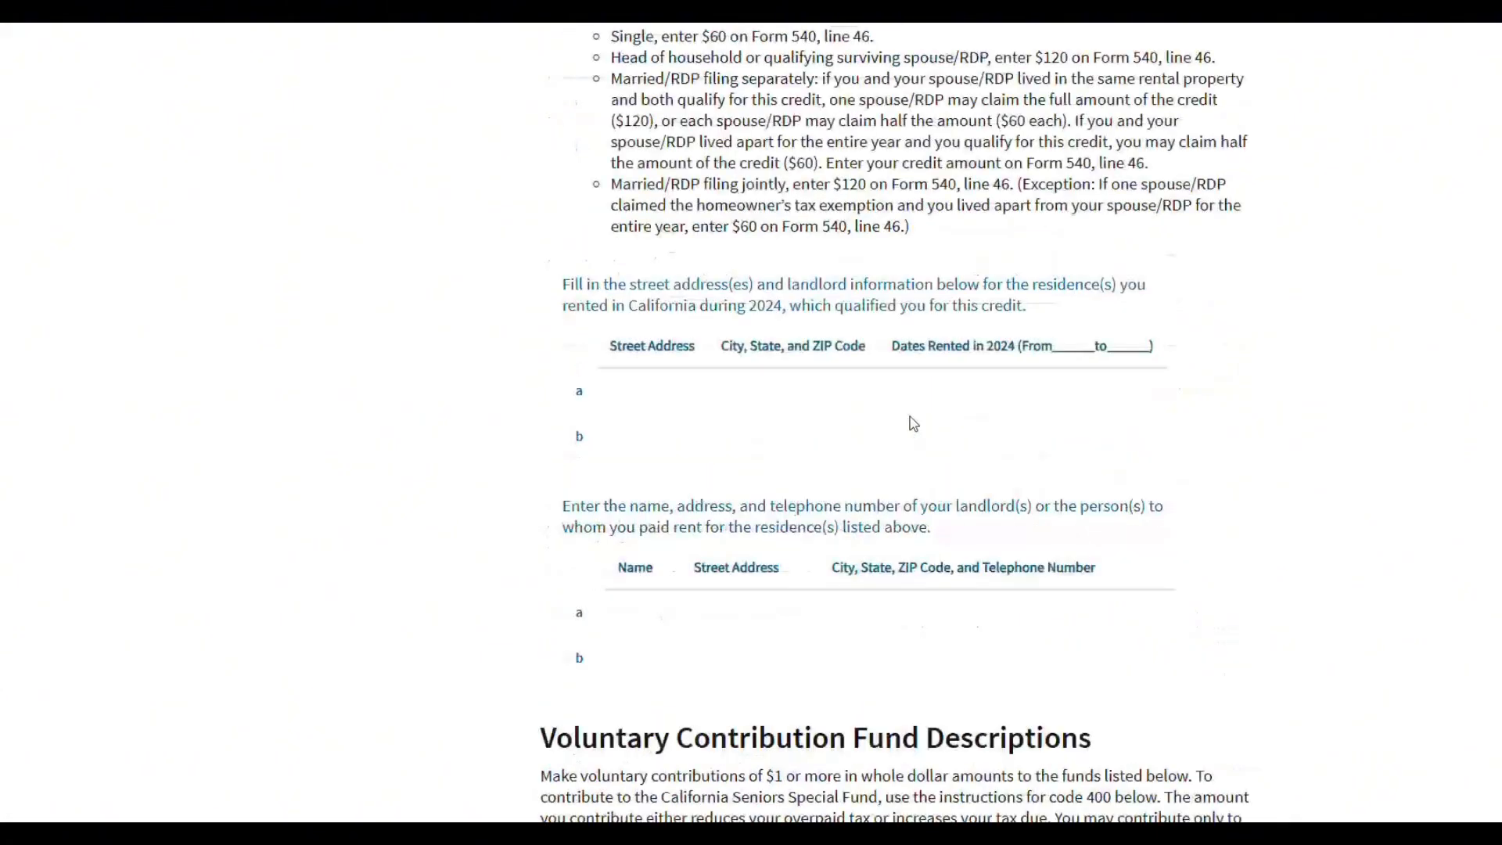
scroll(907, 422, up, 10)
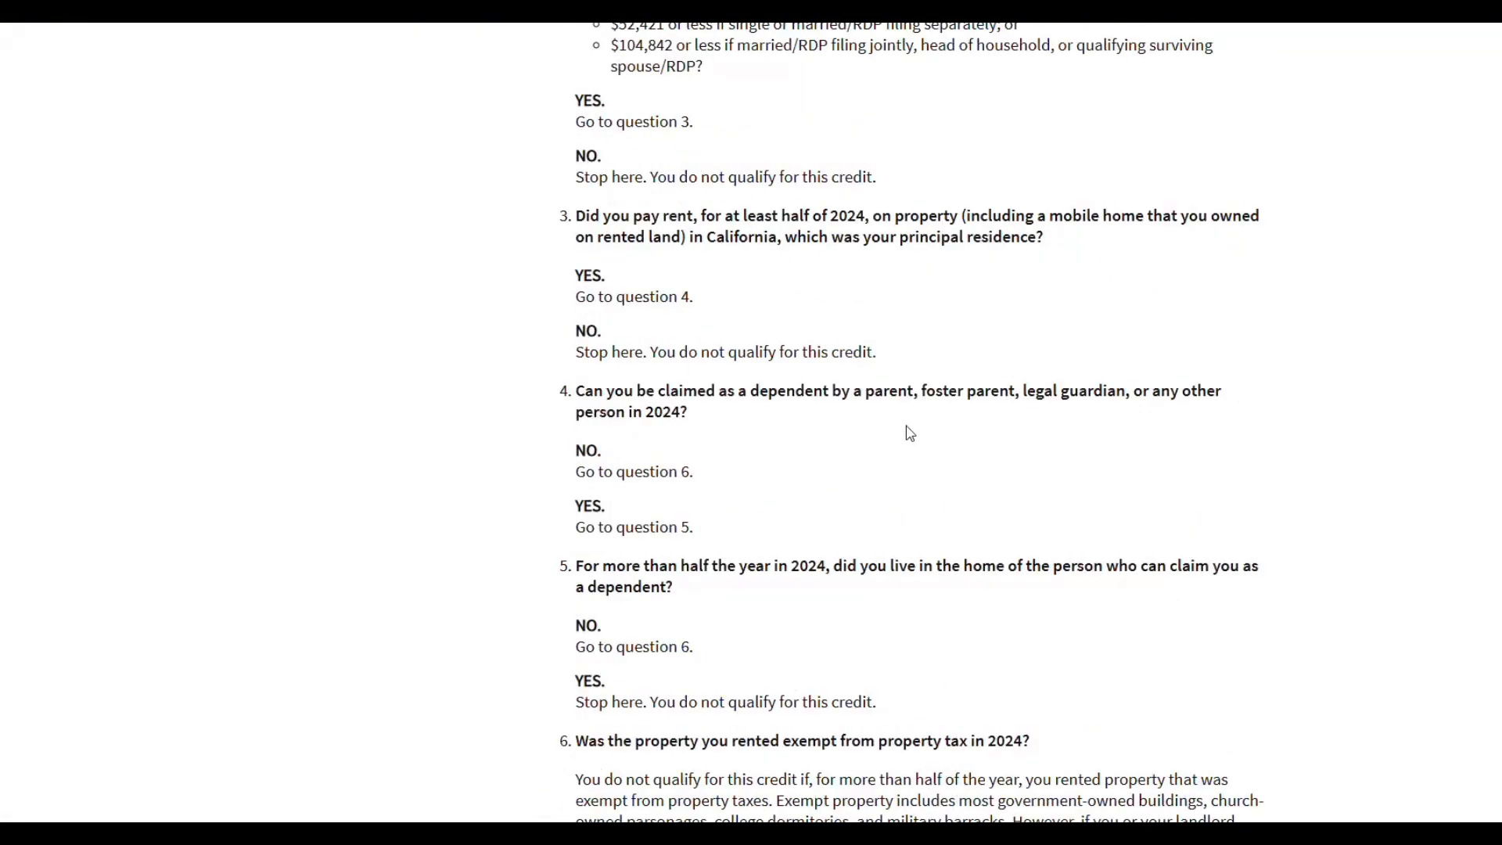
scroll(899, 426, up, 10)
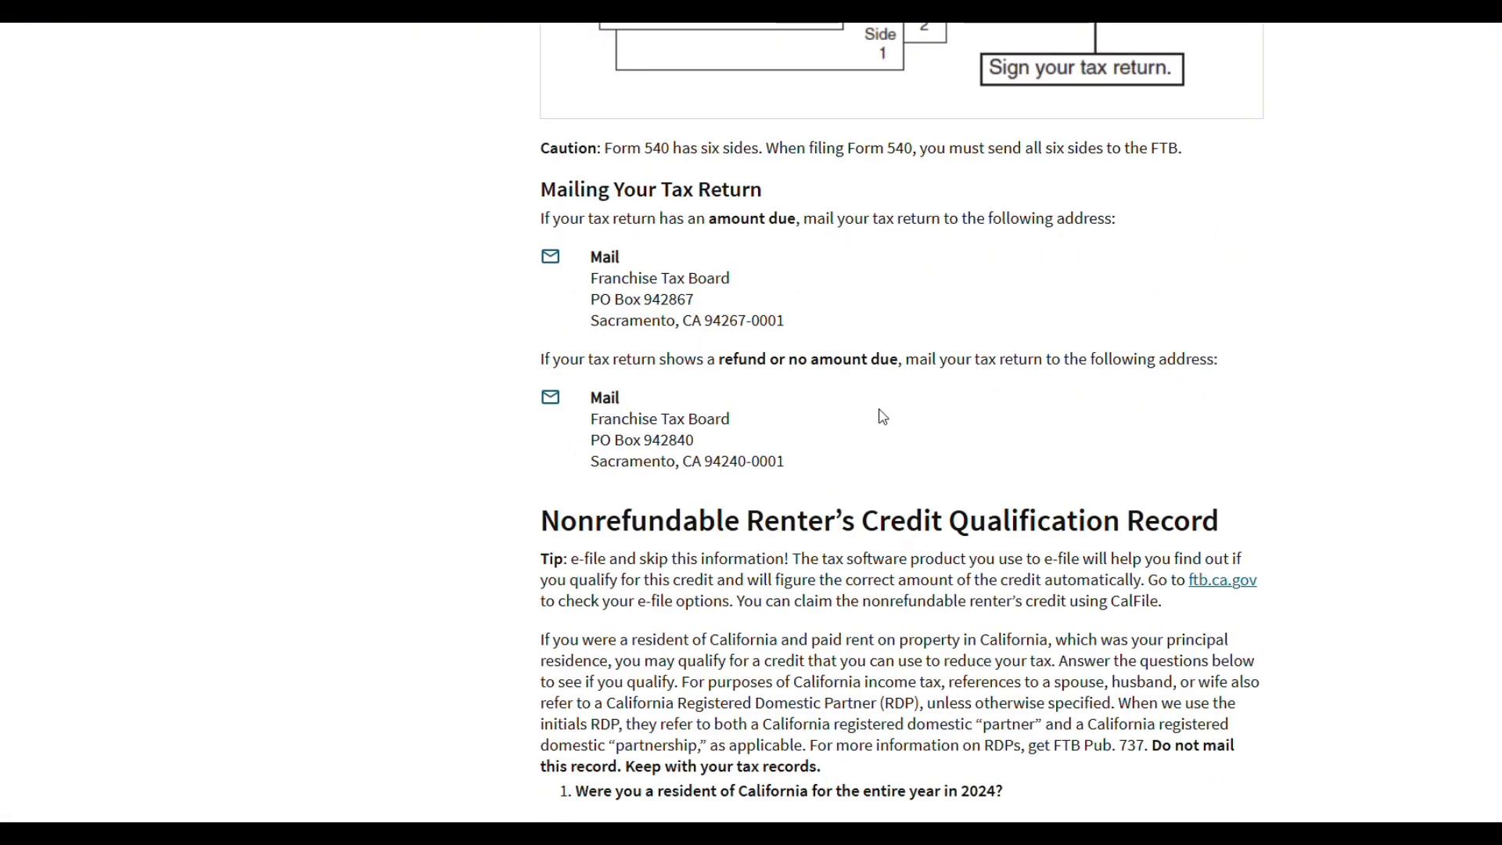